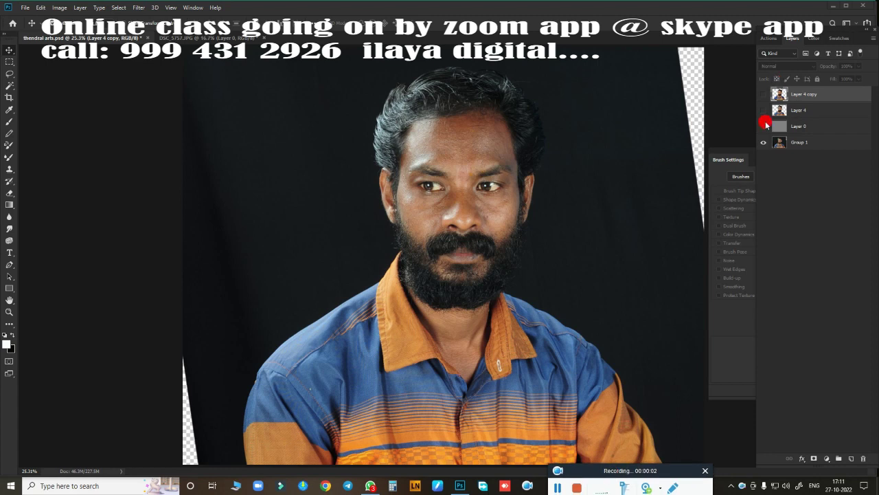
Show the grey backdrop, Layer 4 and Layer 4 copy, and add an empty Layer 5 on top
{"action": "left_click", "coordinate": [763, 126]}
{"action": "left_click", "coordinate": [763, 126]}
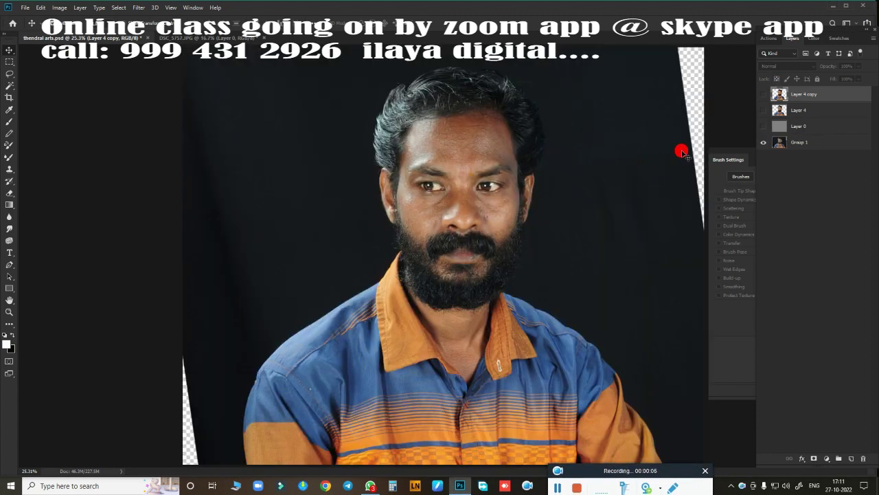
{"action": "left_click", "coordinate": [763, 126]}
{"action": "left_click", "coordinate": [763, 110]}
{"action": "left_click", "coordinate": [763, 94]}
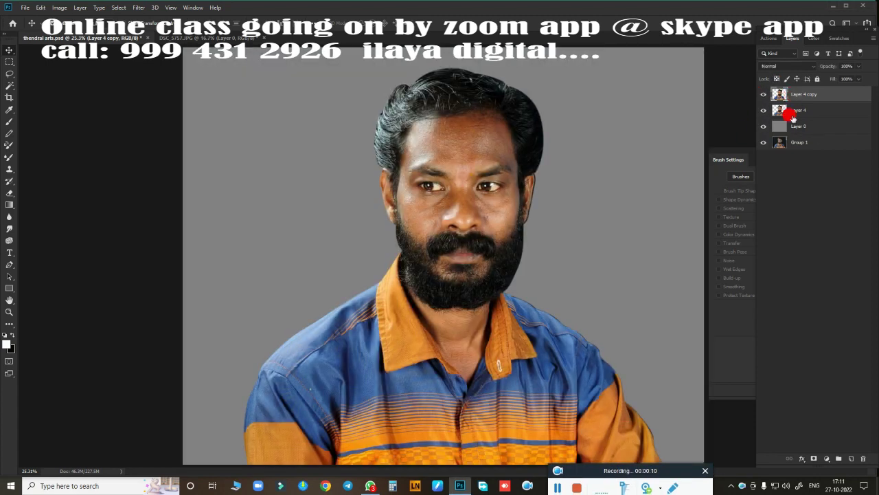
{"action": "left_click", "coordinate": [850, 460]}
Close the other JPG photo without saving, then zoom in on the nose
{"action": "left_click", "coordinate": [432, 245]}
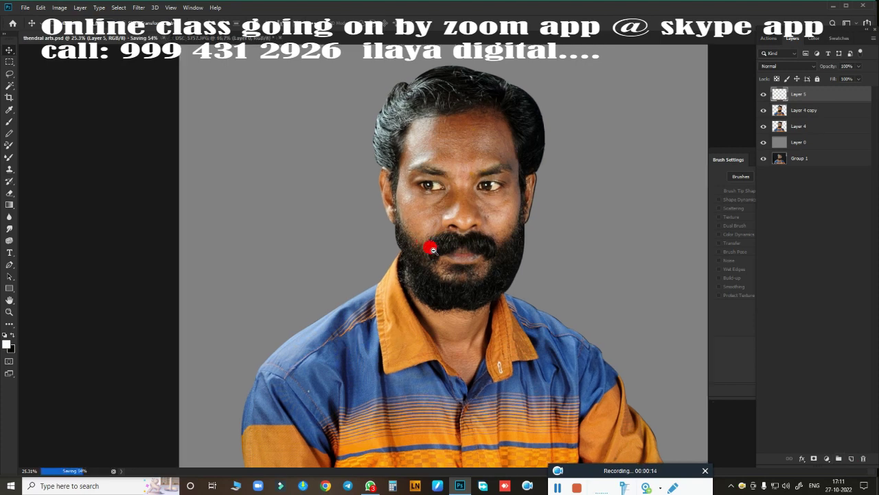
{"action": "left_click", "coordinate": [151, 39]}
{"action": "left_click", "coordinate": [250, 38]}
{"action": "left_click", "coordinate": [431, 180]}
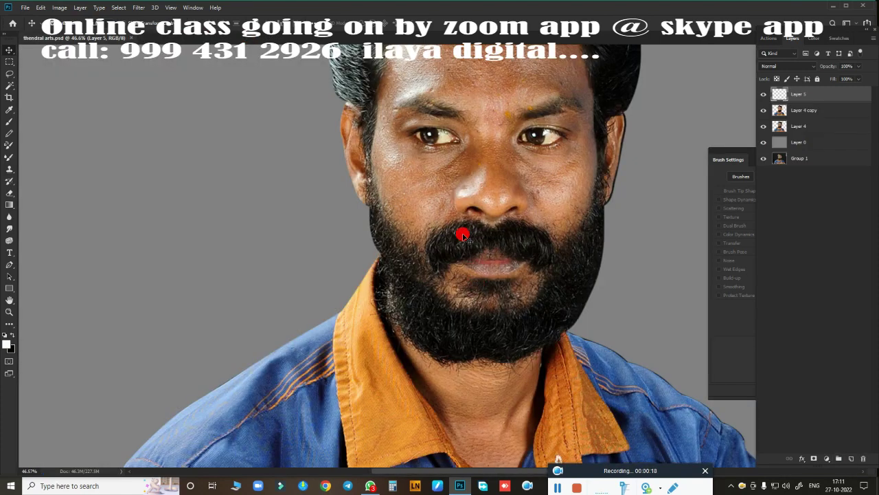
{"action": "left_click_drag", "start_coordinate": [461, 231], "coordinate": [549, 157]}
Smudge the skin along the left nose edge, left nostril and nose tip smooth
{"action": "scroll", "coordinate": [405, 249], "scroll_direction": "up", "scroll_amount": 3}
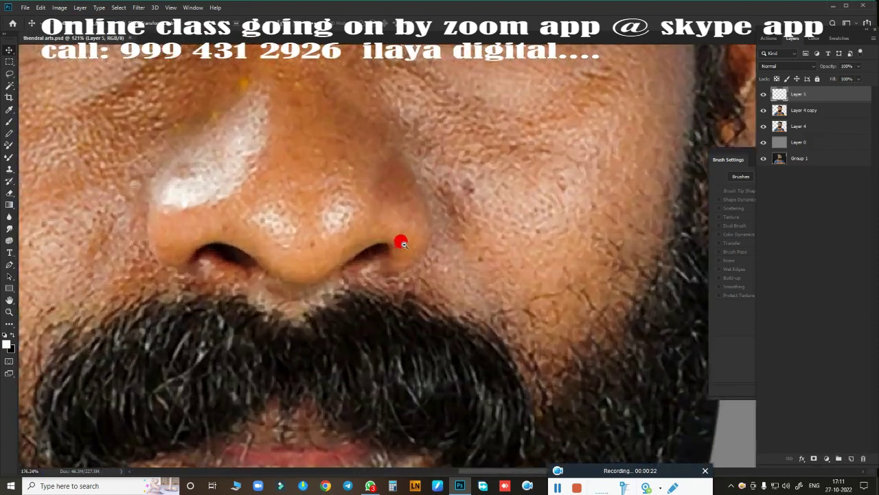
{"action": "scroll", "coordinate": [412, 269], "scroll_direction": "down", "scroll_amount": 1}
{"action": "scroll", "coordinate": [433, 258], "scroll_direction": "down", "scroll_amount": 2}
{"action": "scroll", "coordinate": [363, 243], "scroll_direction": "down", "scroll_amount": 4}
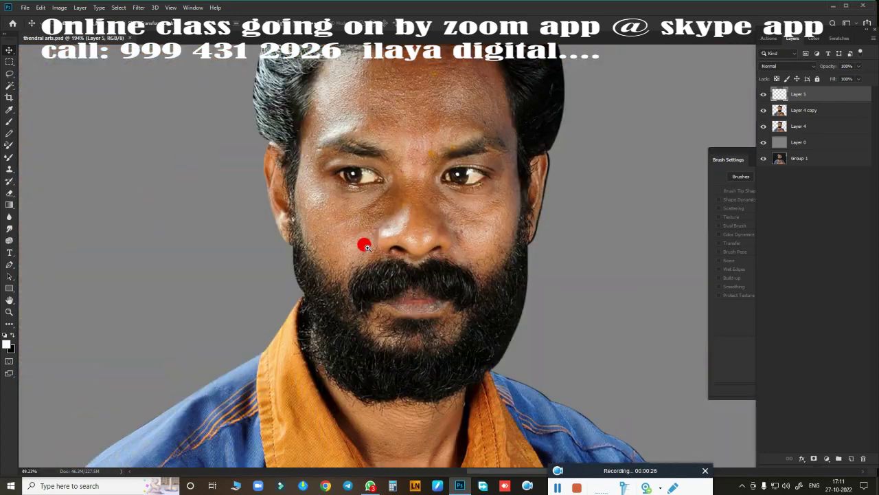
{"action": "scroll", "coordinate": [404, 256], "scroll_direction": "up", "scroll_amount": 5}
{"action": "scroll", "coordinate": [402, 256], "scroll_direction": "down", "scroll_amount": 1}
{"action": "scroll", "coordinate": [408, 259], "scroll_direction": "up", "scroll_amount": 2}
{"action": "scroll", "coordinate": [416, 257], "scroll_direction": "up", "scroll_amount": 1}
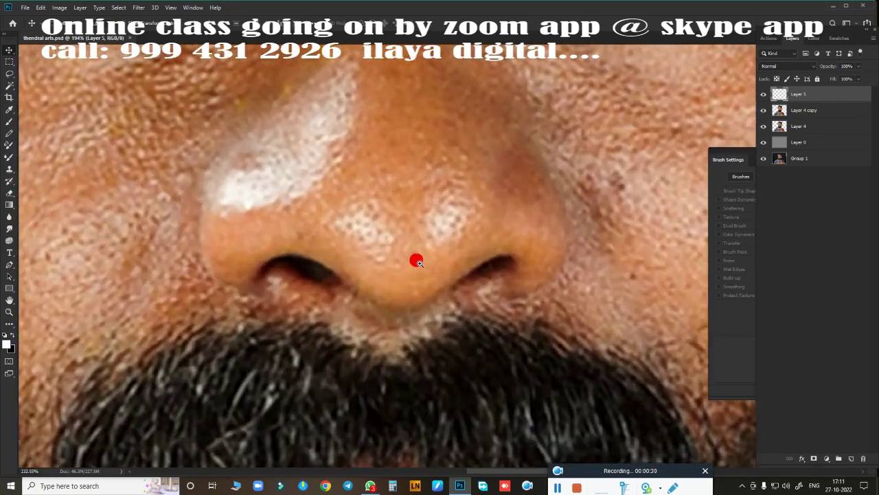
{"action": "scroll", "coordinate": [397, 220], "scroll_direction": "up", "scroll_amount": 1}
{"action": "key", "text": "o"}
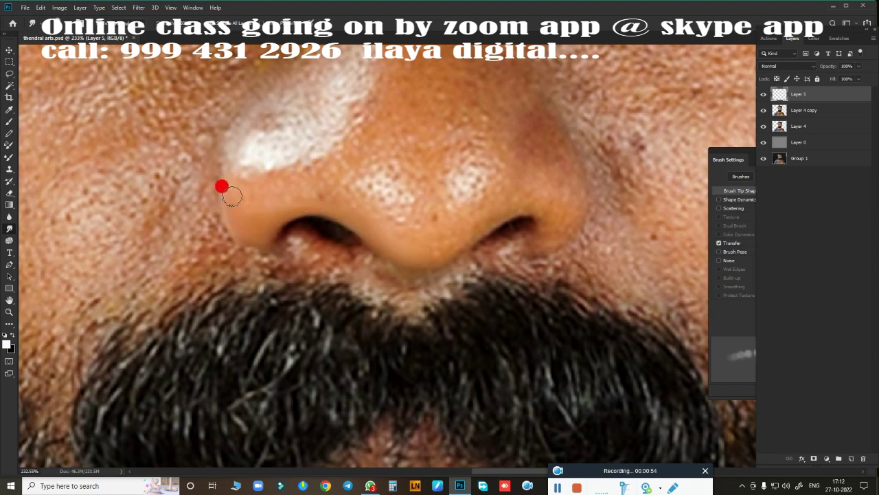
{"action": "mouse_move", "coordinate": [232, 196]}
{"action": "left_mouse_down"}
{"action": "mouse_move", "coordinate": [285, 197]}
{"action": "mouse_move", "coordinate": [267, 203]}
{"action": "left_mouse_up"}
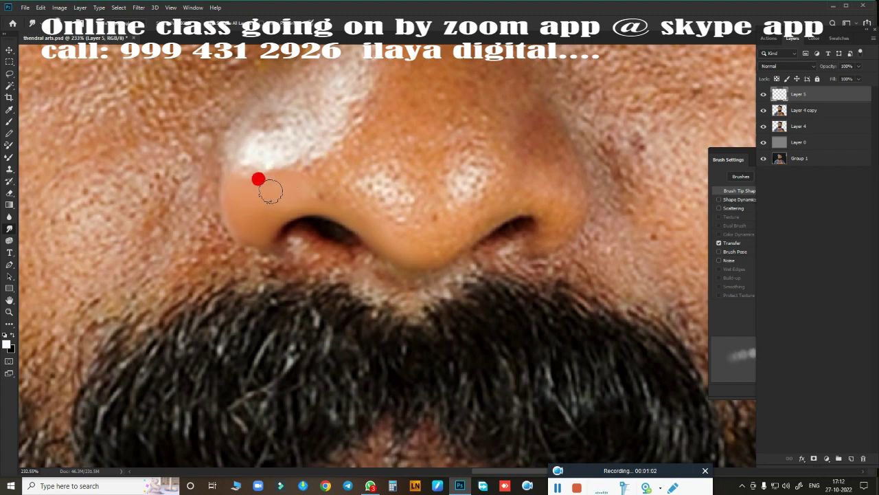
{"action": "left_click_drag", "start_coordinate": [351, 203], "coordinate": [337, 199]}
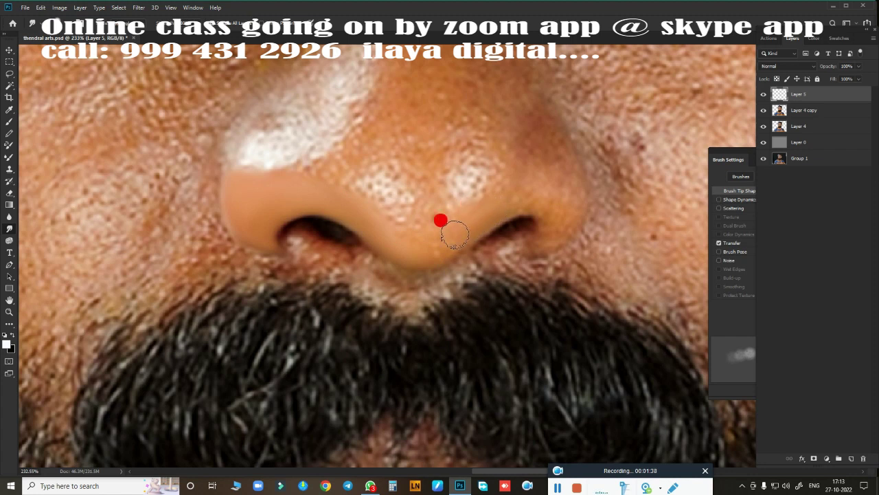
{"action": "mouse_move", "coordinate": [454, 234]}
{"action": "left_mouse_down"}
{"action": "mouse_move", "coordinate": [425, 252]}
{"action": "mouse_move", "coordinate": [479, 217]}
{"action": "mouse_move", "coordinate": [387, 231]}
{"action": "mouse_move", "coordinate": [428, 237]}
{"action": "mouse_move", "coordinate": [374, 237]}
{"action": "left_mouse_up"}
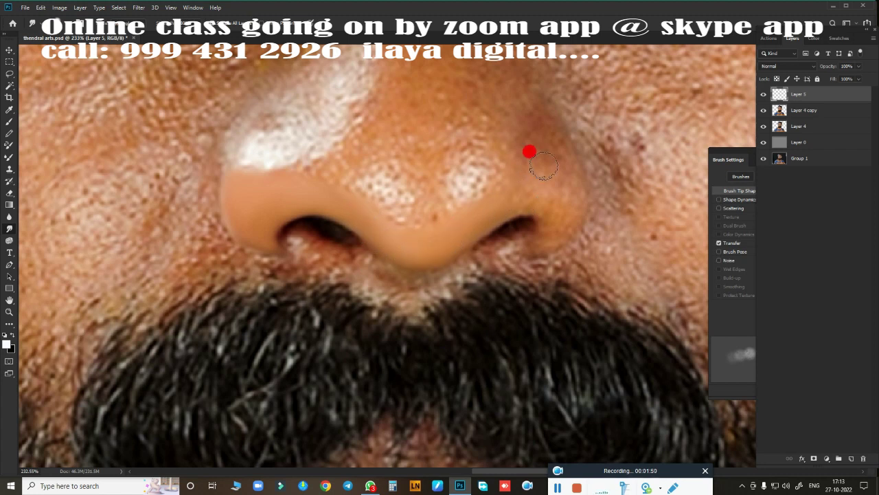
Smooth the right nostril wing and begin blending the nose bridge
{"action": "mouse_move", "coordinate": [543, 165]}
{"action": "left_mouse_down"}
{"action": "mouse_move", "coordinate": [500, 196]}
{"action": "mouse_move", "coordinate": [540, 204]}
{"action": "mouse_move", "coordinate": [549, 222]}
{"action": "left_mouse_up"}
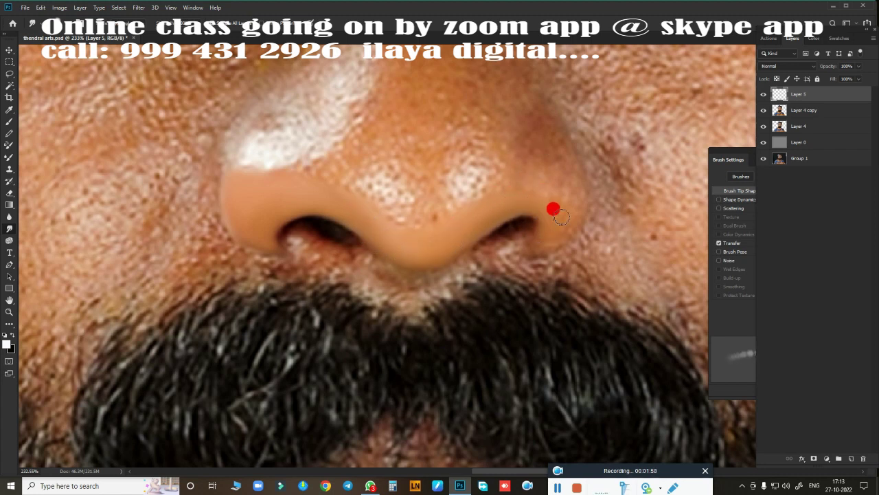
{"action": "left_click_drag", "start_coordinate": [551, 200], "coordinate": [557, 199]}
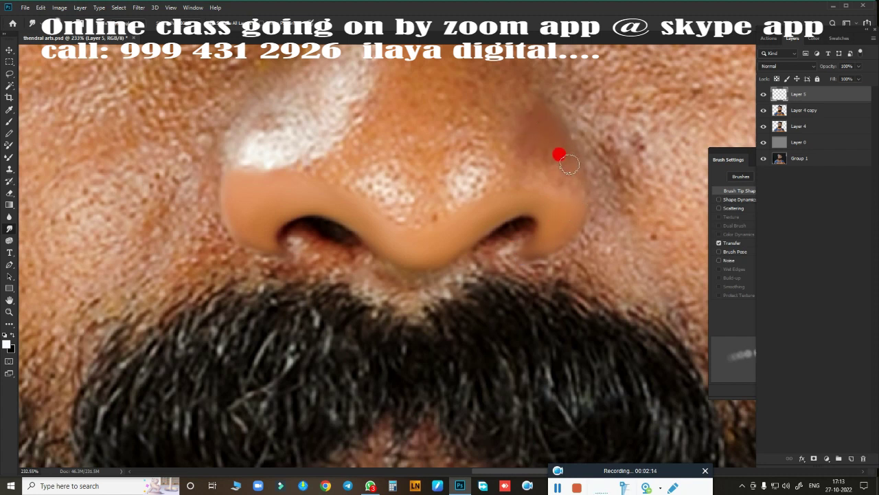
{"action": "mouse_move", "coordinate": [576, 204]}
{"action": "left_mouse_down"}
{"action": "mouse_move", "coordinate": [536, 141]}
{"action": "mouse_move", "coordinate": [536, 155]}
{"action": "mouse_move", "coordinate": [549, 146]}
{"action": "mouse_move", "coordinate": [538, 140]}
{"action": "left_mouse_up"}
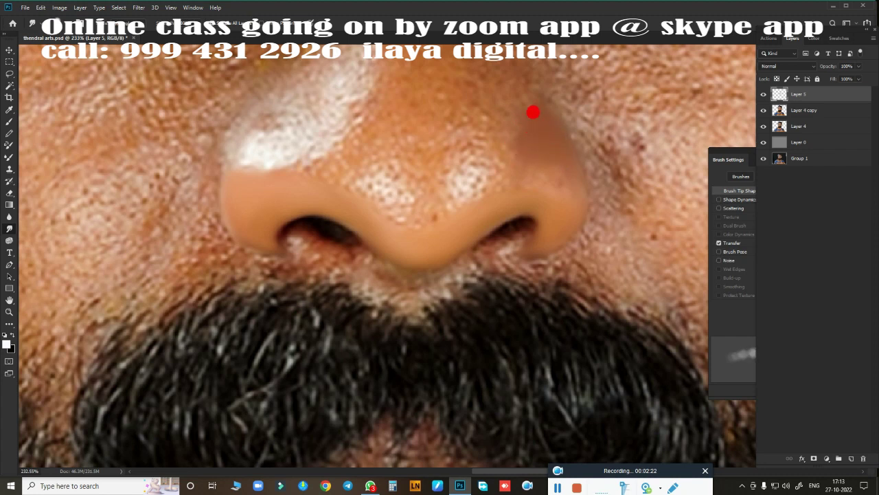
{"action": "mouse_move", "coordinate": [579, 197]}
{"action": "left_mouse_down"}
{"action": "mouse_move", "coordinate": [569, 173]}
{"action": "mouse_move", "coordinate": [537, 173]}
{"action": "mouse_move", "coordinate": [526, 194]}
{"action": "left_mouse_up"}
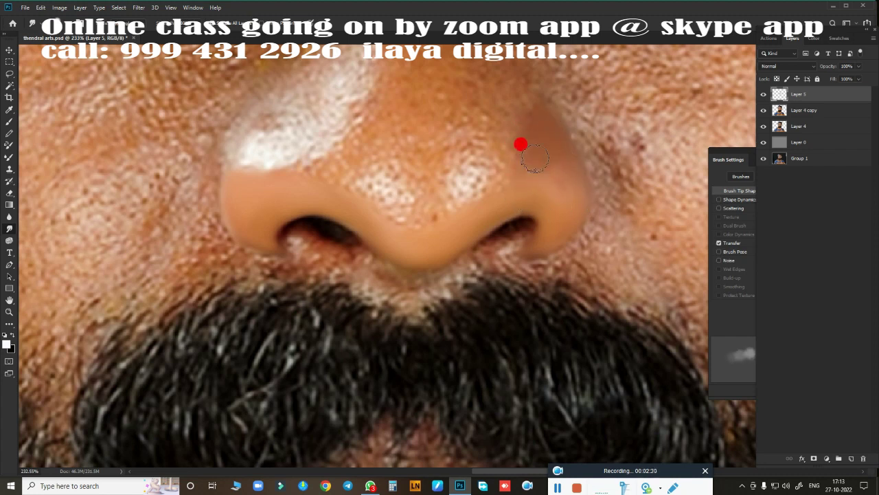
{"action": "mouse_move", "coordinate": [534, 158]}
{"action": "left_mouse_down"}
{"action": "mouse_move", "coordinate": [558, 184]}
{"action": "mouse_move", "coordinate": [553, 199]}
{"action": "mouse_move", "coordinate": [530, 190]}
{"action": "mouse_move", "coordinate": [550, 171]}
{"action": "left_mouse_up"}
{"action": "mouse_move", "coordinate": [353, 209]}
{"action": "left_mouse_down"}
{"action": "mouse_move", "coordinate": [384, 187]}
{"action": "mouse_move", "coordinate": [364, 158]}
{"action": "mouse_move", "coordinate": [381, 100]}
{"action": "mouse_move", "coordinate": [370, 138]}
{"action": "mouse_move", "coordinate": [372, 202]}
{"action": "mouse_move", "coordinate": [353, 160]}
{"action": "mouse_move", "coordinate": [354, 186]}
{"action": "mouse_move", "coordinate": [288, 186]}
{"action": "mouse_move", "coordinate": [324, 173]}
{"action": "mouse_move", "coordinate": [263, 193]}
{"action": "mouse_move", "coordinate": [381, 192]}
{"action": "mouse_move", "coordinate": [419, 121]}
{"action": "mouse_move", "coordinate": [410, 104]}
{"action": "mouse_move", "coordinate": [388, 123]}
{"action": "mouse_move", "coordinate": [402, 88]}
{"action": "mouse_move", "coordinate": [412, 141]}
{"action": "mouse_move", "coordinate": [379, 145]}
{"action": "mouse_move", "coordinate": [357, 196]}
{"action": "mouse_move", "coordinate": [367, 186]}
{"action": "mouse_move", "coordinate": [359, 147]}
{"action": "mouse_move", "coordinate": [373, 122]}
{"action": "mouse_move", "coordinate": [323, 198]}
{"action": "mouse_move", "coordinate": [275, 189]}
{"action": "mouse_move", "coordinate": [436, 202]}
{"action": "mouse_move", "coordinate": [373, 131]}
{"action": "mouse_move", "coordinate": [363, 171]}
{"action": "mouse_move", "coordinate": [387, 135]}
{"action": "mouse_move", "coordinate": [344, 141]}
{"action": "mouse_move", "coordinate": [375, 198]}
{"action": "mouse_move", "coordinate": [403, 199]}
{"action": "mouse_move", "coordinate": [377, 141]}
{"action": "mouse_move", "coordinate": [365, 182]}
{"action": "mouse_move", "coordinate": [345, 158]}
{"action": "mouse_move", "coordinate": [378, 155]}
{"action": "mouse_move", "coordinate": [357, 169]}
{"action": "mouse_move", "coordinate": [482, 135]}
{"action": "mouse_move", "coordinate": [458, 89]}
{"action": "mouse_move", "coordinate": [475, 92]}
{"action": "mouse_move", "coordinate": [507, 73]}
{"action": "mouse_move", "coordinate": [443, 95]}
{"action": "mouse_move", "coordinate": [471, 55]}
{"action": "mouse_move", "coordinate": [447, 161]}
{"action": "mouse_move", "coordinate": [414, 199]}
{"action": "mouse_move", "coordinate": [490, 165]}
{"action": "mouse_move", "coordinate": [468, 163]}
{"action": "mouse_move", "coordinate": [475, 134]}
{"action": "mouse_move", "coordinate": [447, 176]}
{"action": "mouse_move", "coordinate": [412, 119]}
{"action": "mouse_move", "coordinate": [460, 187]}
{"action": "mouse_move", "coordinate": [495, 157]}
{"action": "mouse_move", "coordinate": [367, 192]}
{"action": "mouse_move", "coordinate": [389, 189]}
{"action": "mouse_move", "coordinate": [367, 210]}
{"action": "mouse_move", "coordinate": [359, 204]}
{"action": "mouse_move", "coordinate": [371, 204]}
{"action": "mouse_move", "coordinate": [402, 237]}
{"action": "mouse_move", "coordinate": [509, 183]}
{"action": "mouse_move", "coordinate": [440, 202]}
{"action": "mouse_move", "coordinate": [477, 210]}
{"action": "mouse_move", "coordinate": [463, 206]}
{"action": "mouse_move", "coordinate": [441, 230]}
{"action": "mouse_move", "coordinate": [407, 232]}
{"action": "mouse_move", "coordinate": [463, 182]}
{"action": "mouse_move", "coordinate": [255, 155]}
{"action": "mouse_move", "coordinate": [255, 145]}
{"action": "mouse_move", "coordinate": [268, 157]}
{"action": "mouse_move", "coordinate": [325, 137]}
{"action": "mouse_move", "coordinate": [300, 151]}
{"action": "mouse_move", "coordinate": [435, 199]}
{"action": "mouse_move", "coordinate": [349, 314]}
{"action": "mouse_move", "coordinate": [320, 206]}
{"action": "mouse_move", "coordinate": [308, 228]}
{"action": "mouse_move", "coordinate": [357, 228]}
{"action": "mouse_move", "coordinate": [403, 268]}
{"action": "mouse_move", "coordinate": [404, 295]}
{"action": "mouse_move", "coordinate": [316, 236]}
{"action": "mouse_move", "coordinate": [312, 274]}
{"action": "mouse_move", "coordinate": [309, 193]}
{"action": "left_mouse_up"}
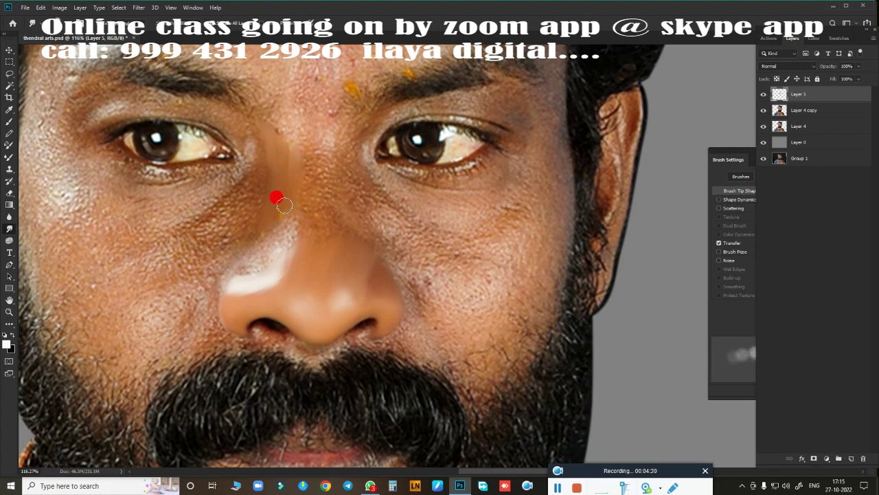
Smudge both sides of the nose bridge smooth, continuing under the left eye
{"action": "mouse_move", "coordinate": [305, 192]}
{"action": "left_mouse_down"}
{"action": "mouse_move", "coordinate": [311, 157]}
{"action": "mouse_move", "coordinate": [323, 192]}
{"action": "left_mouse_up"}
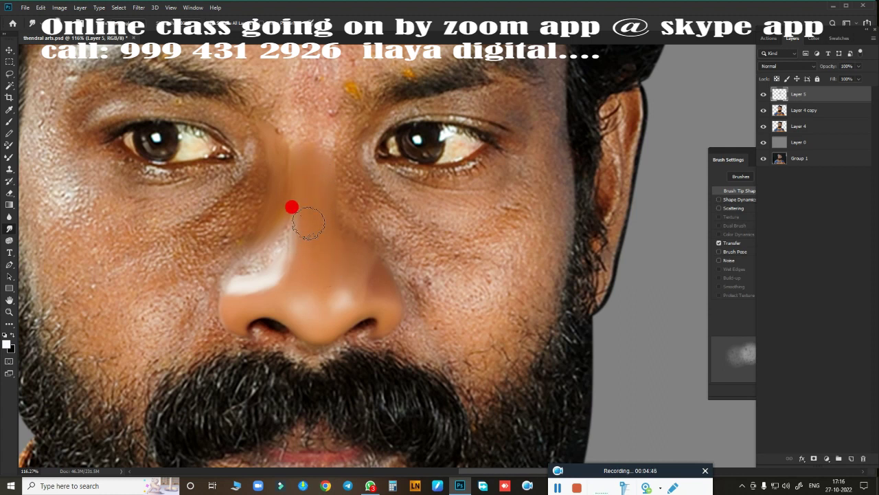
{"action": "mouse_move", "coordinate": [308, 222]}
{"action": "left_mouse_down"}
{"action": "mouse_move", "coordinate": [298, 264]}
{"action": "mouse_move", "coordinate": [252, 296]}
{"action": "left_mouse_up"}
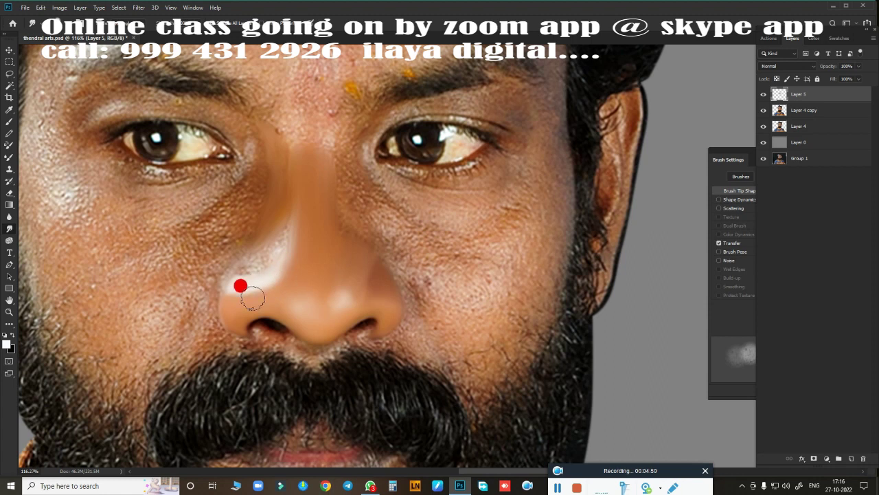
{"action": "mouse_move", "coordinate": [364, 200]}
{"action": "left_mouse_down"}
{"action": "mouse_move", "coordinate": [358, 216]}
{"action": "mouse_move", "coordinate": [343, 209]}
{"action": "left_mouse_up"}
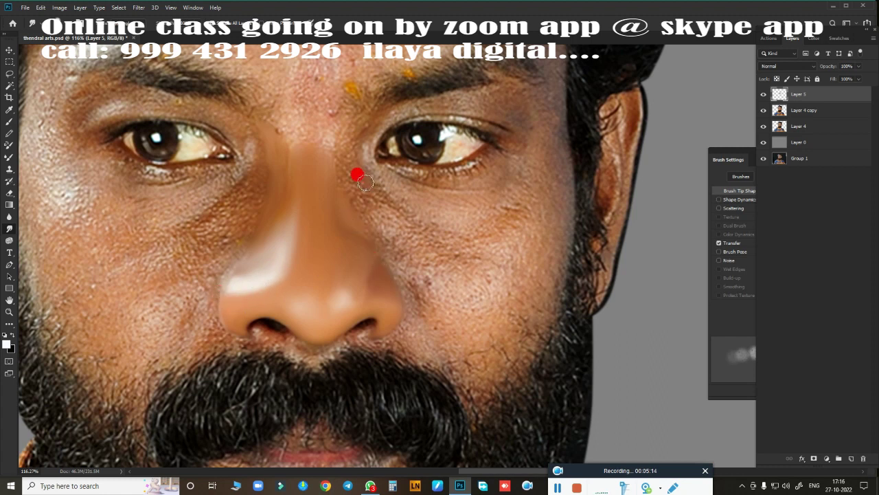
{"action": "left_click_drag", "start_coordinate": [347, 142], "coordinate": [355, 127]}
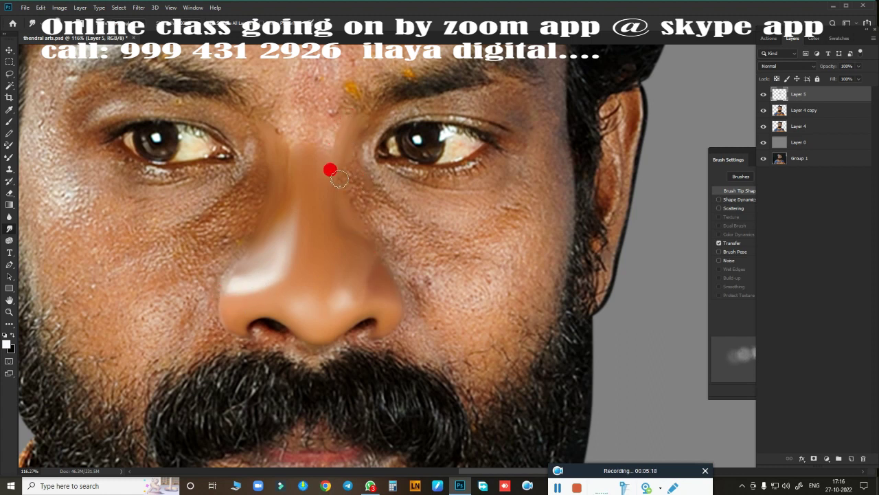
{"action": "left_click_drag", "start_coordinate": [353, 180], "coordinate": [359, 180]}
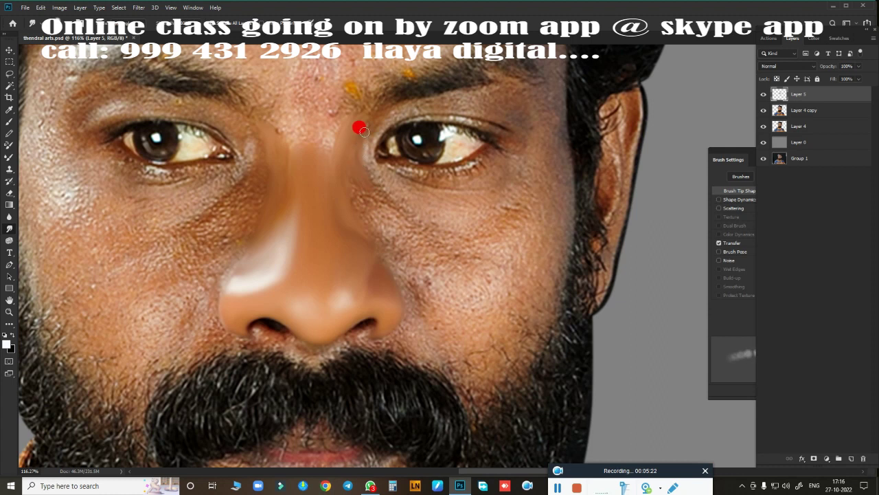
{"action": "mouse_move", "coordinate": [359, 150]}
{"action": "left_mouse_down"}
{"action": "mouse_move", "coordinate": [373, 182]}
{"action": "mouse_move", "coordinate": [435, 226]}
{"action": "mouse_move", "coordinate": [397, 239]}
{"action": "left_mouse_up"}
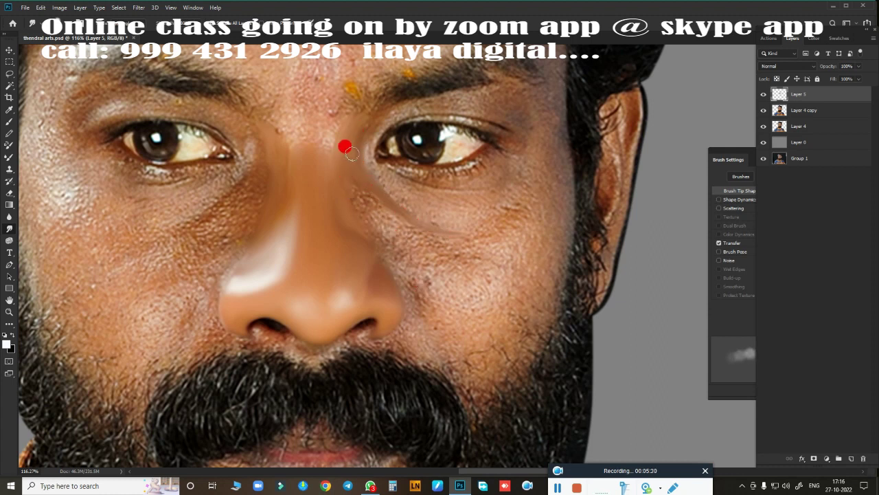
{"action": "mouse_move", "coordinate": [350, 153]}
{"action": "left_mouse_down"}
{"action": "mouse_move", "coordinate": [368, 206]}
{"action": "mouse_move", "coordinate": [339, 173]}
{"action": "left_mouse_up"}
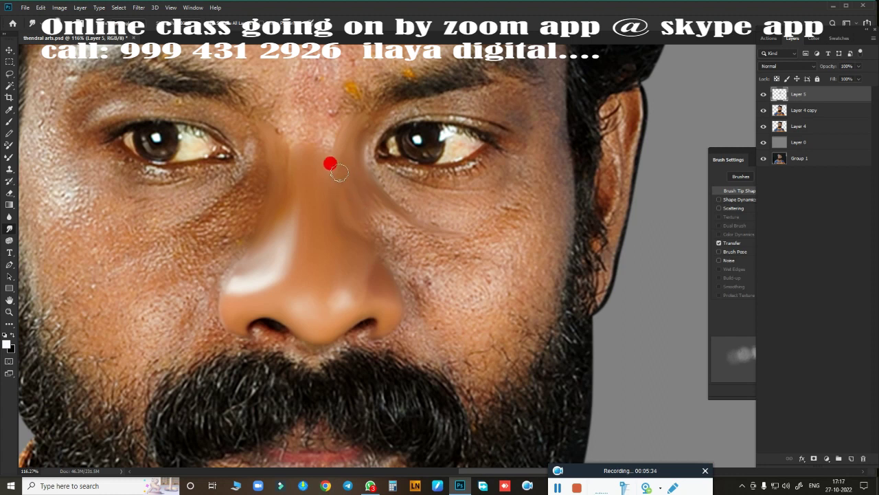
{"action": "left_click_drag", "start_coordinate": [367, 209], "coordinate": [362, 179]}
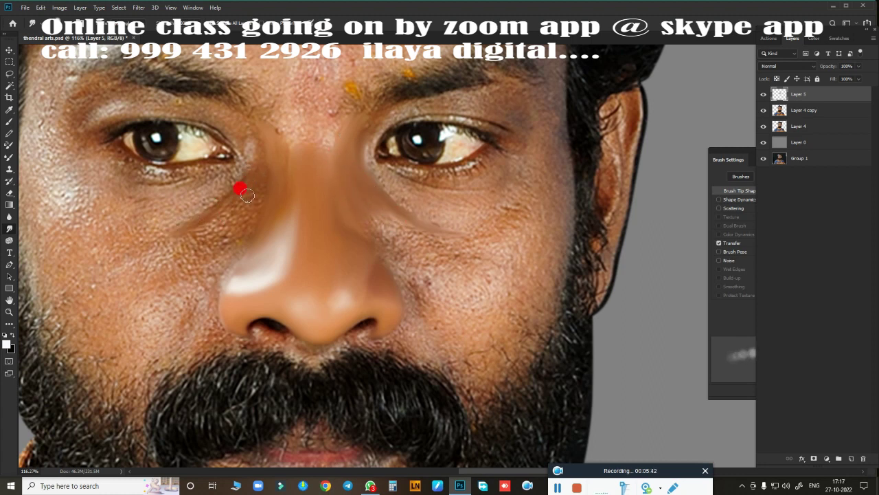
{"action": "left_click_drag", "start_coordinate": [240, 210], "coordinate": [230, 215]}
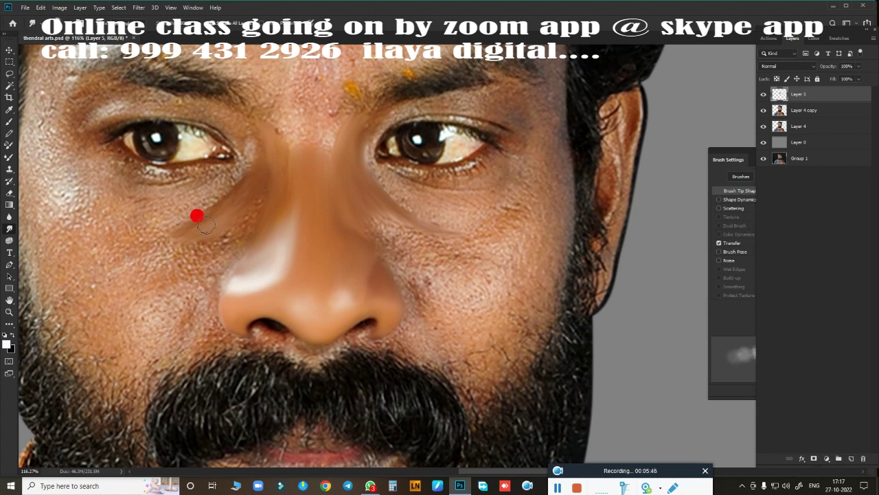
Set the image resolution to 250 Pixels/Inch, then reselect Layer 5
{"action": "key", "text": "ctrl+alt+i"}
{"action": "left_click", "coordinate": [261, 179]}
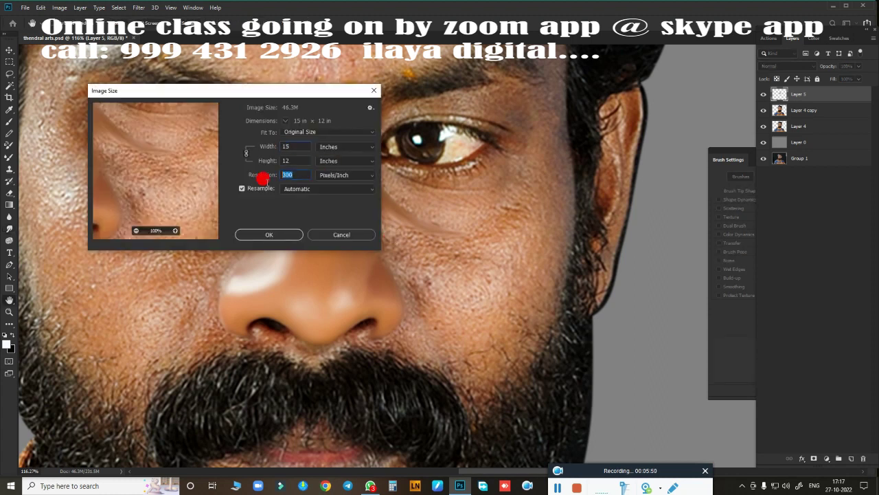
{"action": "type", "text": "250"}
{"action": "key", "text": "Return"}
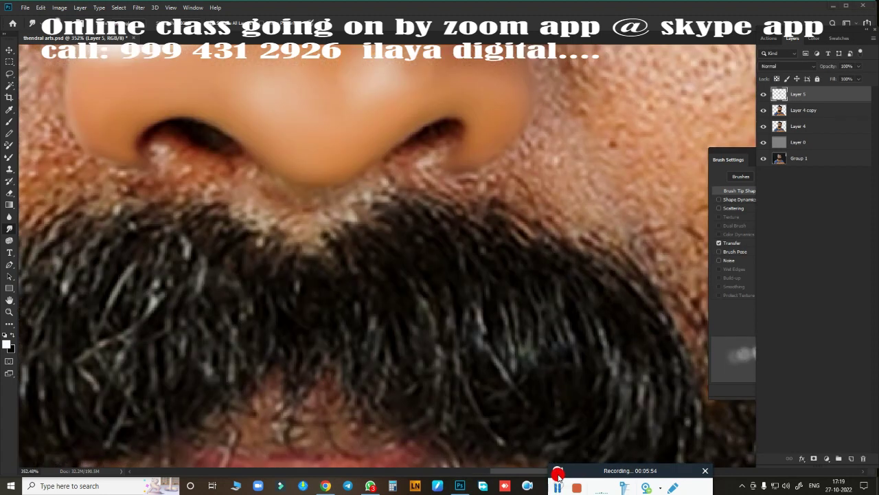
{"action": "mouse_move", "coordinate": [390, 302]}
{"action": "left_mouse_down"}
{"action": "mouse_move", "coordinate": [426, 261]}
{"action": "mouse_move", "coordinate": [592, 210]}
{"action": "left_mouse_up"}
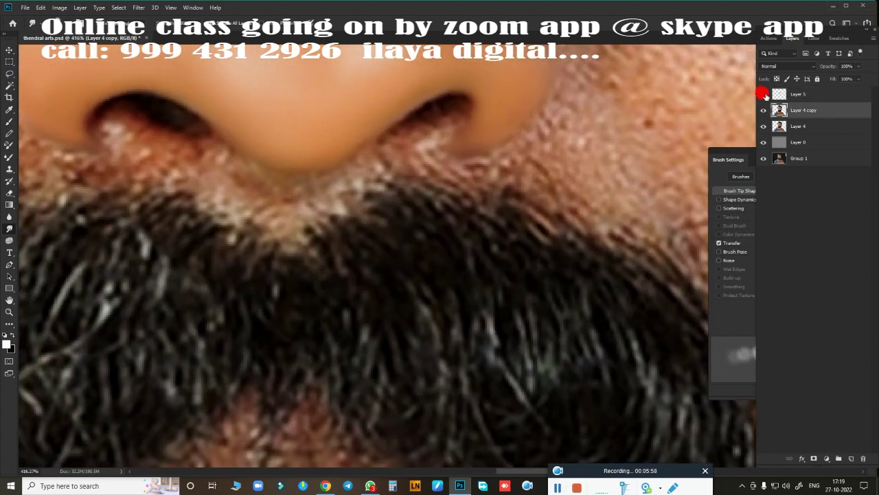
{"action": "left_click", "coordinate": [797, 94]}
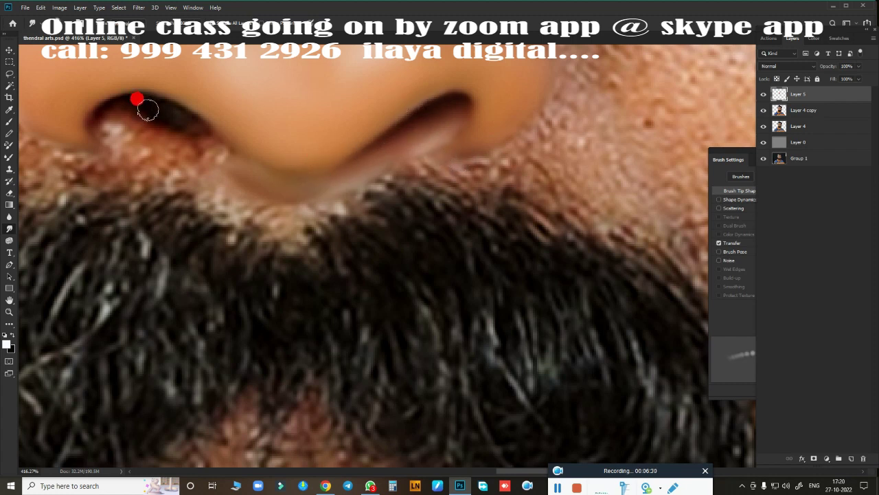
Reshape the dark nostril crease and smooth the cheek along the nasolabial fold
{"action": "mouse_move", "coordinate": [192, 130]}
{"action": "left_mouse_down"}
{"action": "mouse_move", "coordinate": [250, 167]}
{"action": "mouse_move", "coordinate": [231, 169]}
{"action": "mouse_move", "coordinate": [134, 123]}
{"action": "mouse_move", "coordinate": [124, 109]}
{"action": "mouse_move", "coordinate": [102, 117]}
{"action": "mouse_move", "coordinate": [110, 126]}
{"action": "mouse_move", "coordinate": [98, 118]}
{"action": "mouse_move", "coordinate": [212, 170]}
{"action": "left_mouse_up"}
{"action": "mouse_move", "coordinate": [155, 118]}
{"action": "left_mouse_down"}
{"action": "mouse_move", "coordinate": [241, 169]}
{"action": "mouse_move", "coordinate": [285, 176]}
{"action": "mouse_move", "coordinate": [87, 147]}
{"action": "mouse_move", "coordinate": [172, 162]}
{"action": "mouse_move", "coordinate": [124, 136]}
{"action": "mouse_move", "coordinate": [451, 128]}
{"action": "left_mouse_up"}
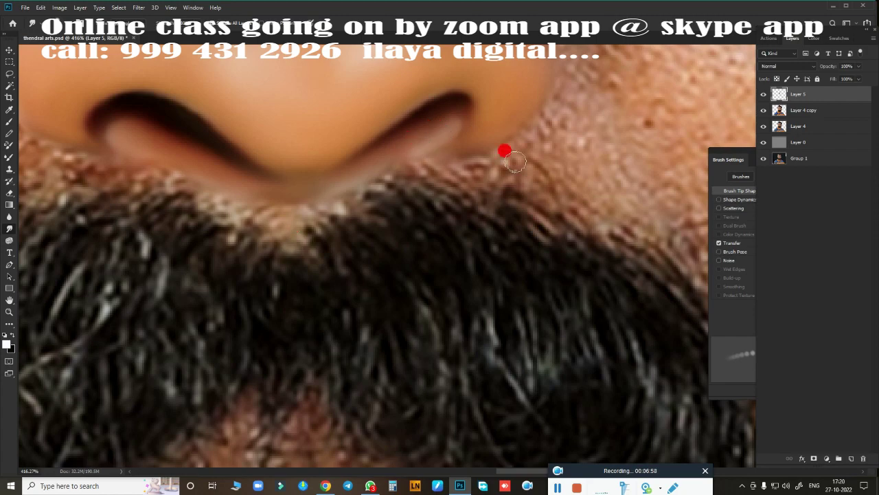
{"action": "mouse_move", "coordinate": [514, 161]}
{"action": "left_mouse_down"}
{"action": "mouse_move", "coordinate": [451, 212]}
{"action": "mouse_move", "coordinate": [426, 280]}
{"action": "mouse_move", "coordinate": [458, 190]}
{"action": "mouse_move", "coordinate": [432, 226]}
{"action": "mouse_move", "coordinate": [453, 246]}
{"action": "mouse_move", "coordinate": [432, 235]}
{"action": "mouse_move", "coordinate": [408, 154]}
{"action": "left_mouse_up"}
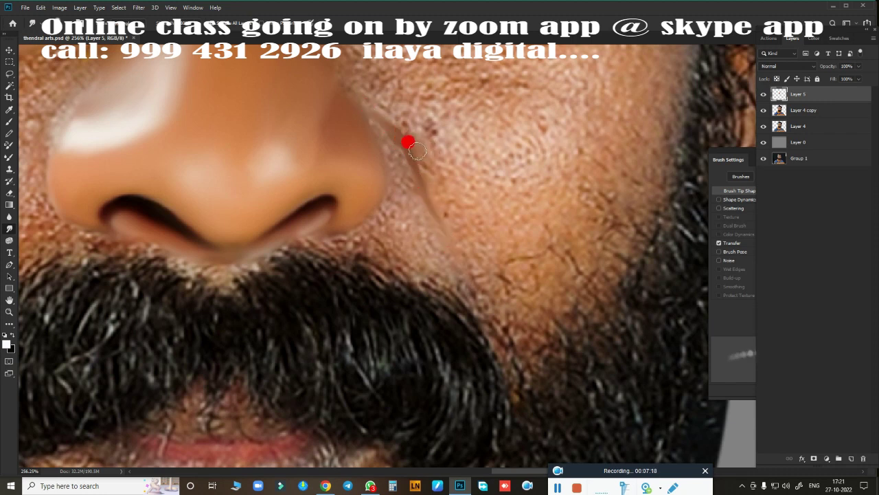
{"action": "mouse_move", "coordinate": [408, 142]}
{"action": "left_mouse_down"}
{"action": "mouse_move", "coordinate": [416, 167]}
{"action": "mouse_move", "coordinate": [399, 122]}
{"action": "mouse_move", "coordinate": [376, 103]}
{"action": "left_mouse_up"}
{"action": "mouse_move", "coordinate": [454, 220]}
{"action": "left_mouse_down"}
{"action": "mouse_move", "coordinate": [463, 252]}
{"action": "mouse_move", "coordinate": [483, 190]}
{"action": "mouse_move", "coordinate": [446, 204]}
{"action": "mouse_move", "coordinate": [526, 226]}
{"action": "mouse_move", "coordinate": [548, 149]}
{"action": "mouse_move", "coordinate": [569, 155]}
{"action": "mouse_move", "coordinate": [538, 190]}
{"action": "mouse_move", "coordinate": [604, 187]}
{"action": "mouse_move", "coordinate": [513, 307]}
{"action": "mouse_move", "coordinate": [504, 273]}
{"action": "mouse_move", "coordinate": [526, 312]}
{"action": "mouse_move", "coordinate": [561, 249]}
{"action": "mouse_move", "coordinate": [555, 275]}
{"action": "mouse_move", "coordinate": [585, 183]}
{"action": "mouse_move", "coordinate": [530, 295]}
{"action": "mouse_move", "coordinate": [520, 284]}
{"action": "mouse_move", "coordinate": [548, 322]}
{"action": "left_mouse_up"}
Compare the smoothed cheek with the original and remove smudging that spilled onto the beard
{"action": "key", "text": "b"}
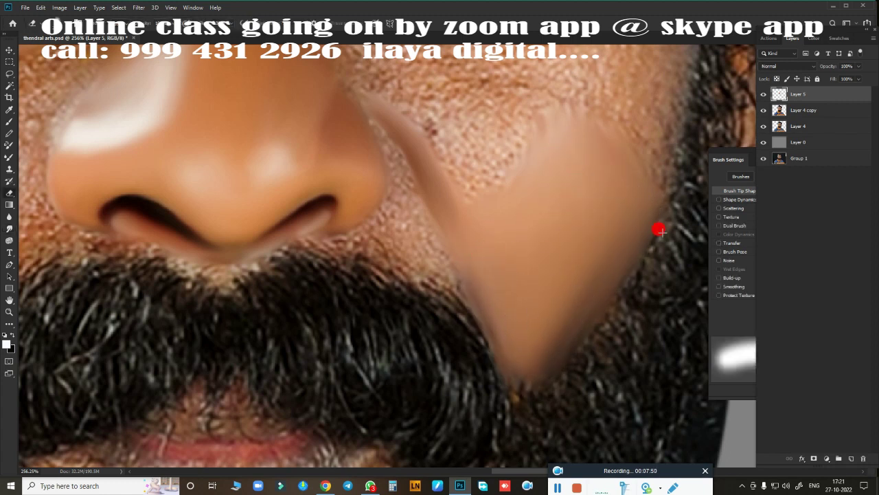
{"action": "key", "text": "ctrl+comma"}
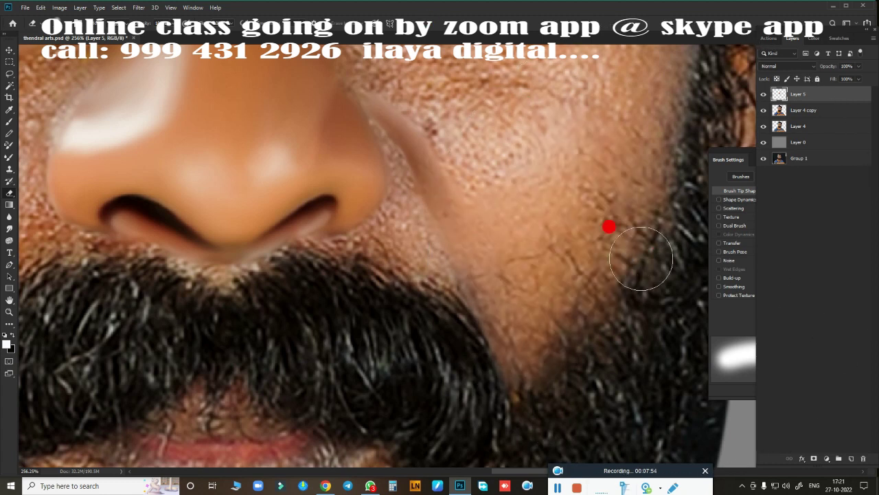
{"action": "key", "text": "ctrl+comma"}
{"action": "left_click_drag", "start_coordinate": [623, 195], "coordinate": [515, 314]}
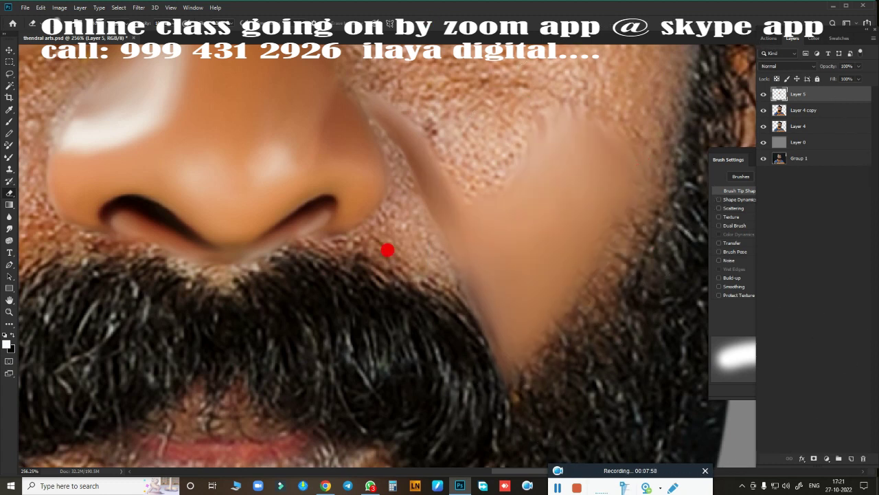
{"action": "scroll", "coordinate": [422, 284], "scroll_direction": "up", "scroll_amount": 2}
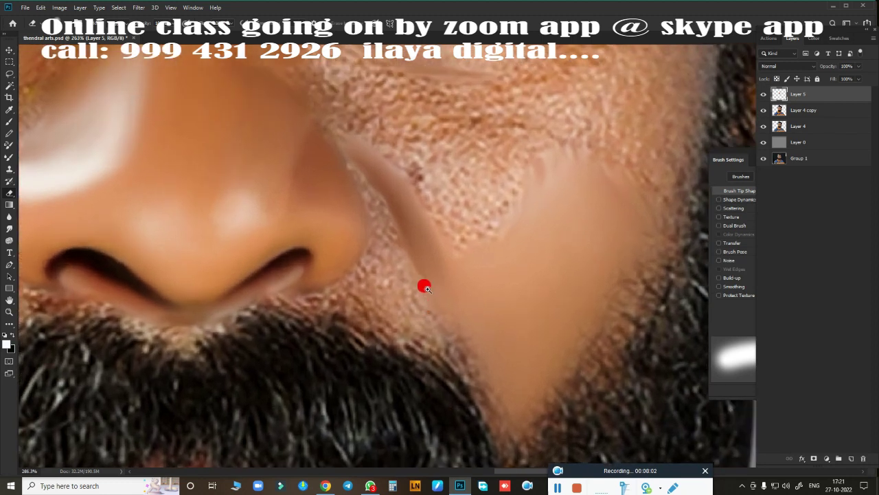
{"action": "scroll", "coordinate": [391, 234], "scroll_direction": "up", "scroll_amount": 1}
With a smaller brush, smooth below the nostril and along the nasal crease, cleaning the beard edge
{"action": "key", "text": "bracketleft"}
{"action": "key", "text": "bracketleft"}
{"action": "key", "text": "bracketleft"}
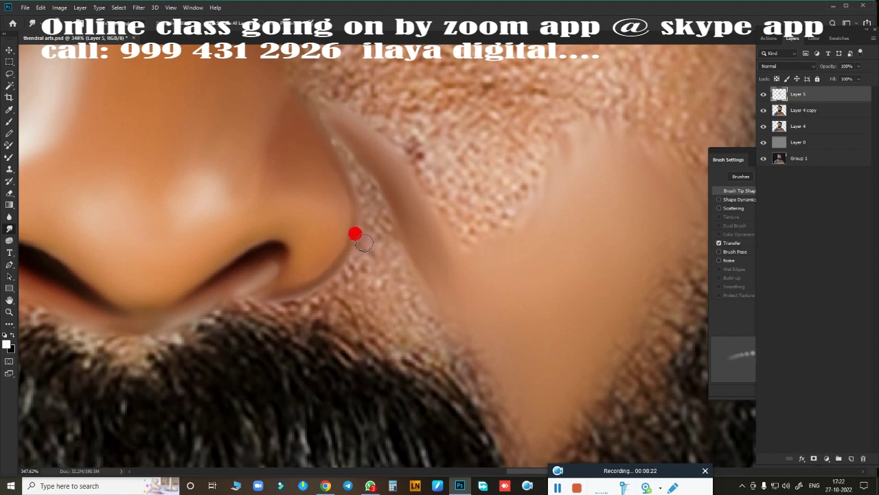
{"action": "mouse_move", "coordinate": [376, 256]}
{"action": "left_mouse_down"}
{"action": "mouse_move", "coordinate": [331, 289]}
{"action": "mouse_move", "coordinate": [374, 272]}
{"action": "mouse_move", "coordinate": [388, 317]}
{"action": "mouse_move", "coordinate": [413, 287]}
{"action": "mouse_move", "coordinate": [440, 276]}
{"action": "mouse_move", "coordinate": [486, 369]}
{"action": "mouse_move", "coordinate": [526, 418]}
{"action": "mouse_move", "coordinate": [408, 318]}
{"action": "mouse_move", "coordinate": [424, 320]}
{"action": "mouse_move", "coordinate": [320, 297]}
{"action": "mouse_move", "coordinate": [256, 305]}
{"action": "mouse_move", "coordinate": [263, 294]}
{"action": "left_mouse_up"}
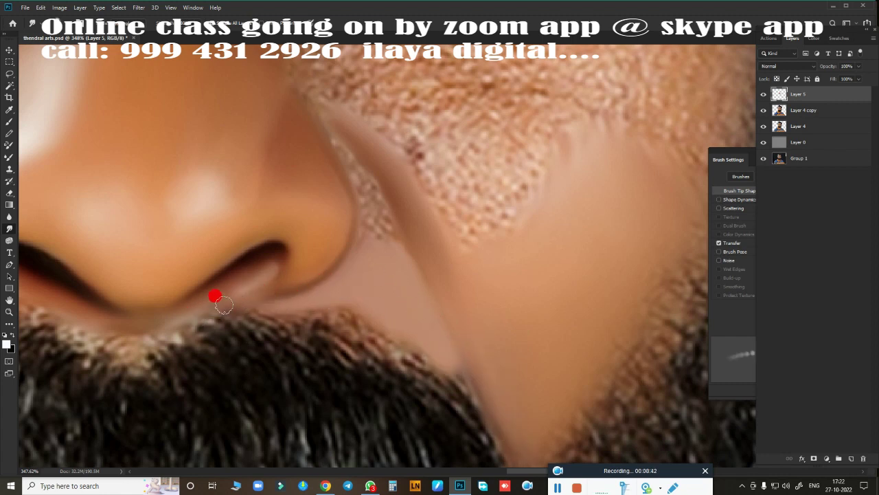
{"action": "mouse_move", "coordinate": [325, 285]}
{"action": "left_mouse_down"}
{"action": "mouse_move", "coordinate": [304, 294]}
{"action": "mouse_move", "coordinate": [328, 283]}
{"action": "mouse_move", "coordinate": [393, 325]}
{"action": "left_mouse_up"}
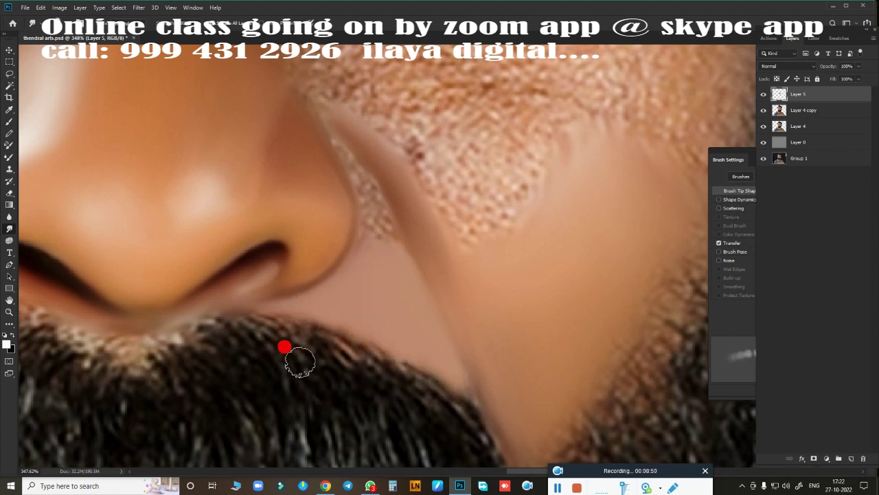
{"action": "key", "text": "o"}
{"action": "key", "text": "["}
{"action": "key", "text": "["}
{"action": "key", "text": "["}
{"action": "mouse_move", "coordinate": [226, 320]}
{"action": "left_mouse_down"}
{"action": "mouse_move", "coordinate": [343, 342]}
{"action": "mouse_move", "coordinate": [473, 420]}
{"action": "mouse_move", "coordinate": [507, 351]}
{"action": "left_mouse_up"}
{"action": "scroll", "coordinate": [391, 357], "scroll_direction": "up", "scroll_amount": 2}
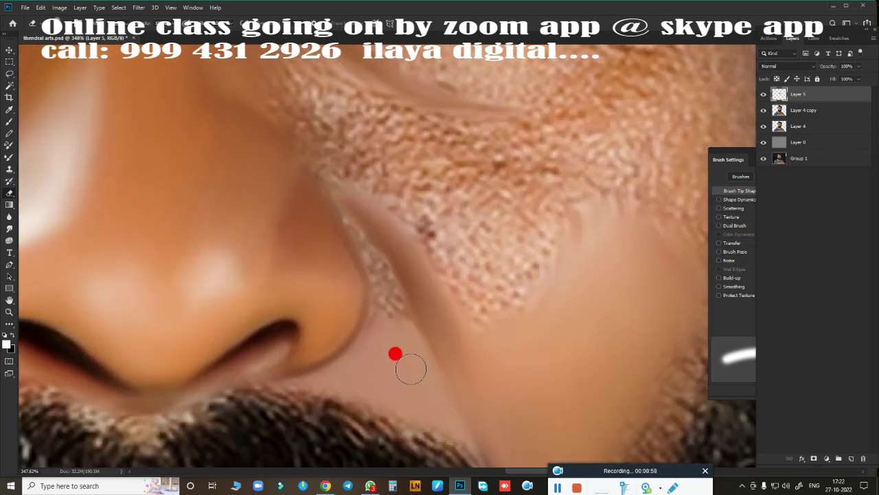
{"action": "key", "text": "o"}
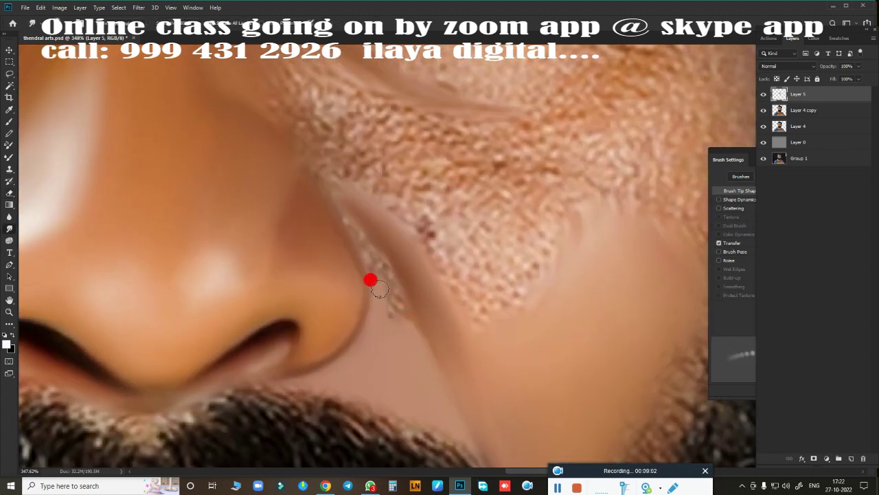
{"action": "mouse_move", "coordinate": [396, 339]}
{"action": "left_mouse_down"}
{"action": "mouse_move", "coordinate": [405, 323]}
{"action": "mouse_move", "coordinate": [400, 304]}
{"action": "mouse_move", "coordinate": [377, 277]}
{"action": "left_mouse_up"}
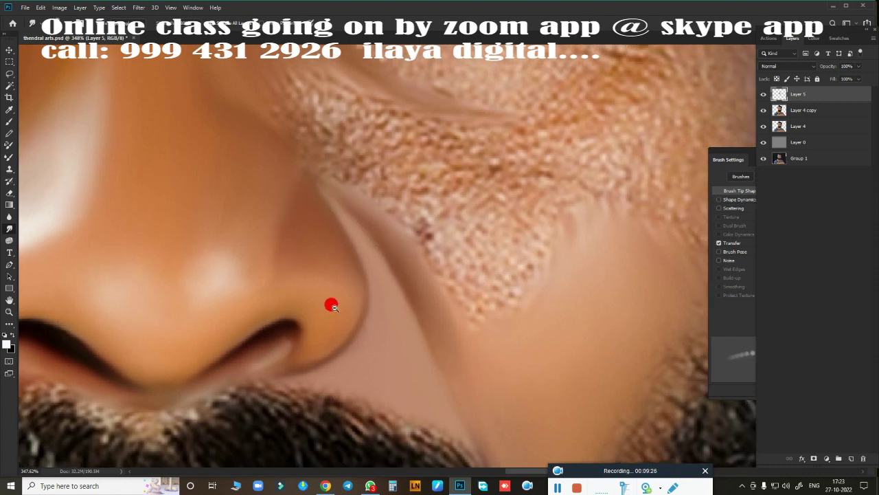
Smudge a smooth streak up the left cheek beside the nose
{"action": "scroll", "coordinate": [330, 304], "scroll_direction": "down", "scroll_amount": 6}
{"action": "scroll", "coordinate": [402, 290], "scroll_direction": "up", "scroll_amount": 4}
{"action": "key", "text": "e"}
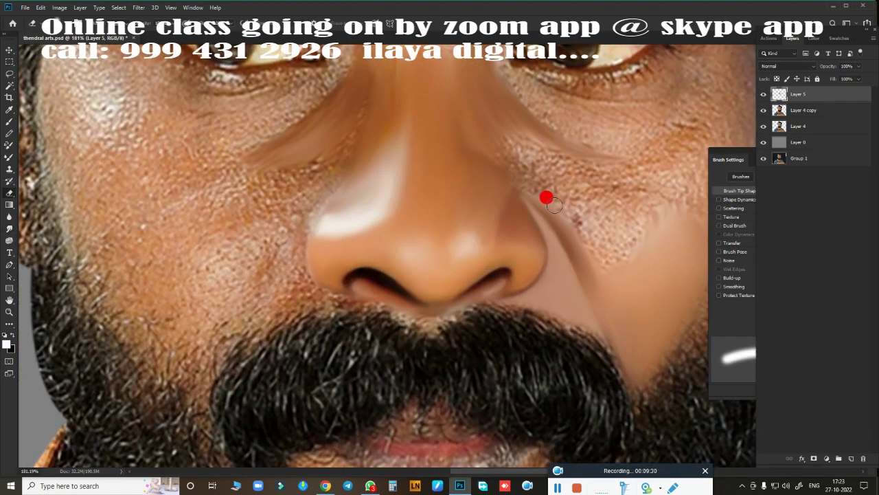
{"action": "scroll", "coordinate": [358, 309], "scroll_direction": "down", "scroll_amount": 4}
{"action": "scroll", "coordinate": [337, 302], "scroll_direction": "up", "scroll_amount": 4}
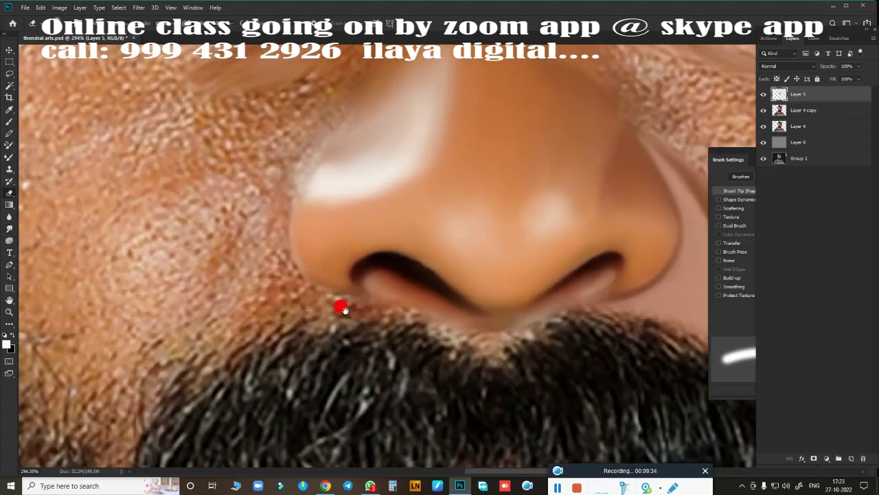
{"action": "scroll", "coordinate": [288, 323], "scroll_direction": "down", "scroll_amount": 4}
{"action": "scroll", "coordinate": [288, 312], "scroll_direction": "up", "scroll_amount": 5}
{"action": "key", "text": "r"}
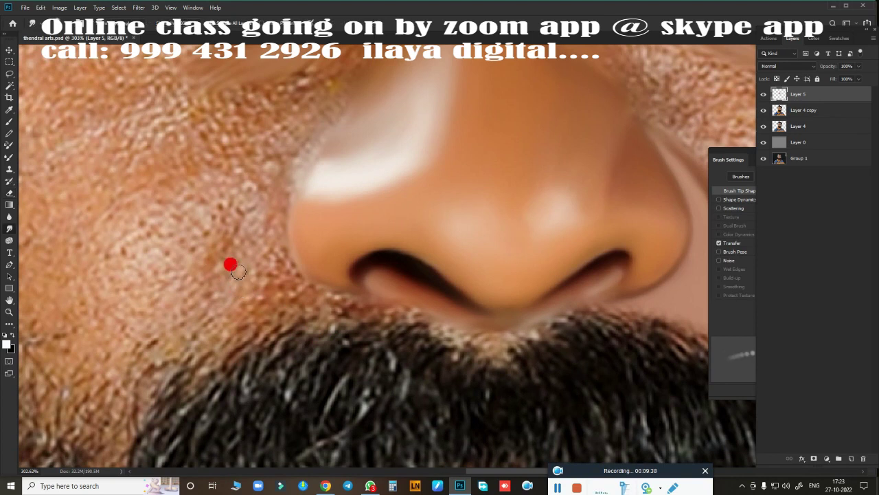
{"action": "mouse_move", "coordinate": [208, 245]}
{"action": "left_mouse_down"}
{"action": "mouse_move", "coordinate": [226, 226]}
{"action": "mouse_move", "coordinate": [185, 290]}
{"action": "mouse_move", "coordinate": [236, 213]}
{"action": "mouse_move", "coordinate": [184, 254]}
{"action": "mouse_move", "coordinate": [180, 271]}
{"action": "mouse_move", "coordinate": [260, 180]}
{"action": "left_mouse_up"}
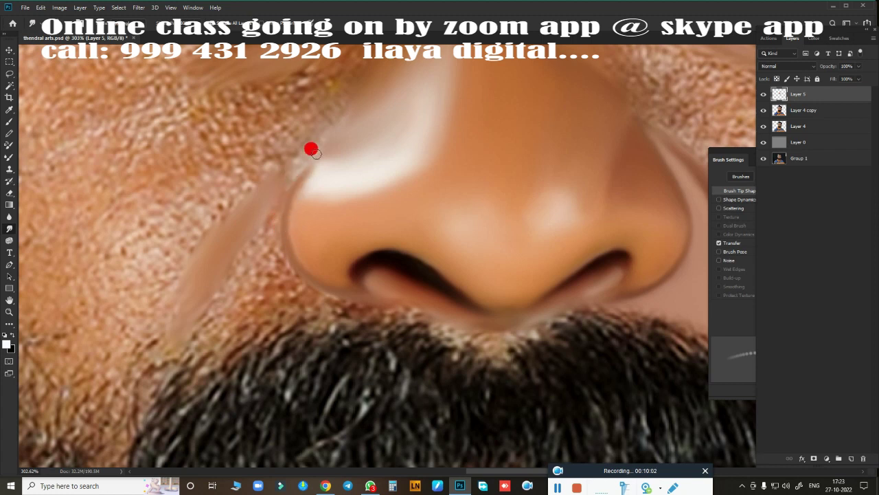
{"action": "scroll", "coordinate": [361, 207], "scroll_direction": "down", "scroll_amount": 3}
{"action": "scroll", "coordinate": [311, 191], "scroll_direction": "up", "scroll_amount": 2}
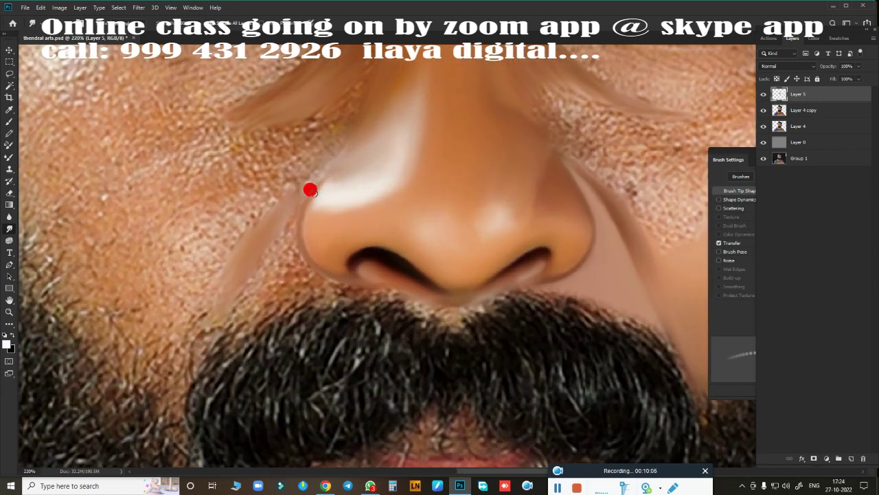
{"action": "scroll", "coordinate": [312, 254], "scroll_direction": "up", "scroll_amount": 3}
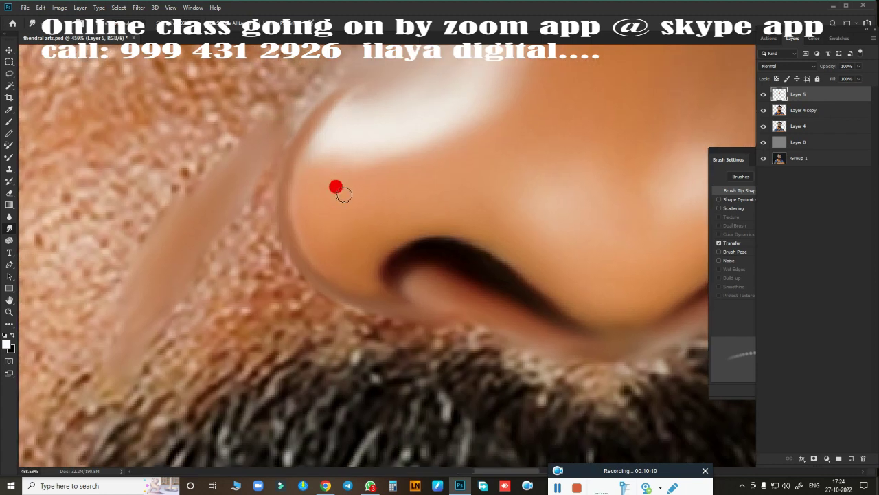
Blend the left nostril edge, the cheek-nose crease and the moustache's upper edge smooth
{"action": "mouse_move", "coordinate": [316, 109]}
{"action": "left_mouse_down"}
{"action": "mouse_move", "coordinate": [345, 284]}
{"action": "mouse_move", "coordinate": [210, 247]}
{"action": "mouse_move", "coordinate": [151, 309]}
{"action": "mouse_move", "coordinate": [210, 342]}
{"action": "mouse_move", "coordinate": [245, 293]}
{"action": "mouse_move", "coordinate": [246, 325]}
{"action": "mouse_move", "coordinate": [312, 319]}
{"action": "left_mouse_up"}
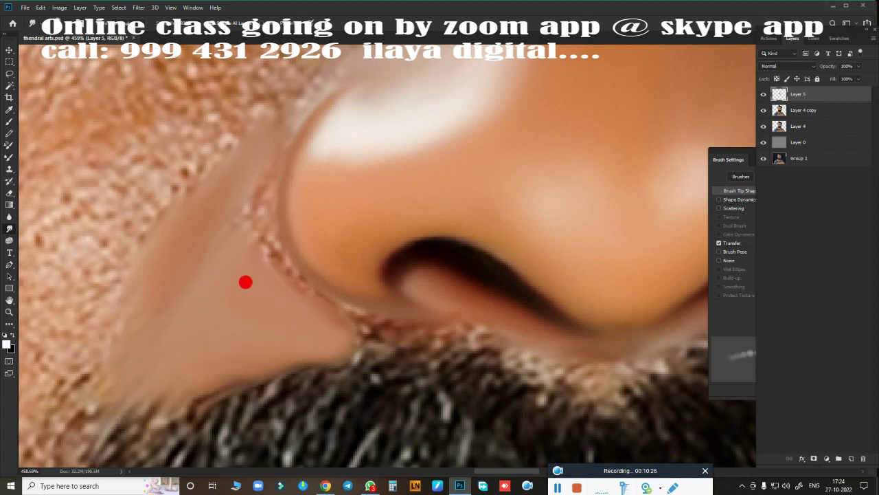
{"action": "mouse_move", "coordinate": [246, 281]}
{"action": "left_mouse_down"}
{"action": "mouse_move", "coordinate": [459, 321]}
{"action": "mouse_move", "coordinate": [476, 309]}
{"action": "mouse_move", "coordinate": [308, 291]}
{"action": "mouse_move", "coordinate": [403, 314]}
{"action": "mouse_move", "coordinate": [310, 303]}
{"action": "mouse_move", "coordinate": [248, 258]}
{"action": "mouse_move", "coordinate": [287, 280]}
{"action": "mouse_move", "coordinate": [247, 233]}
{"action": "left_mouse_up"}
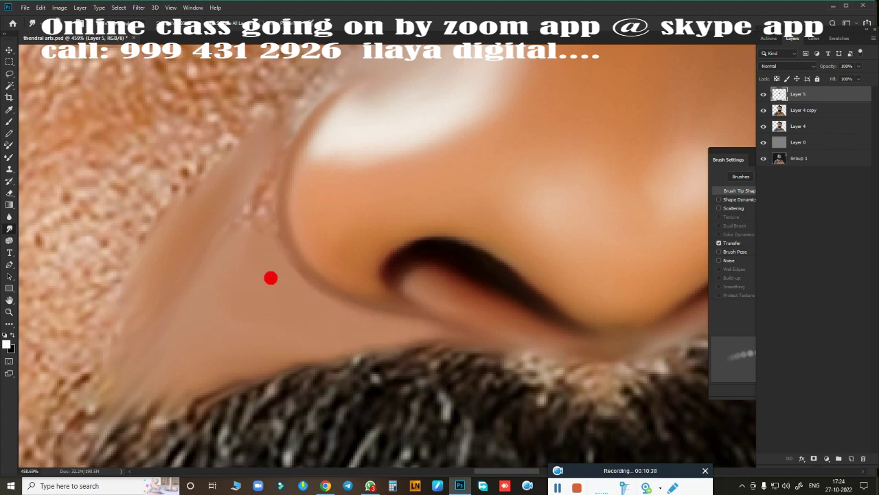
{"action": "mouse_move", "coordinate": [233, 271]}
{"action": "left_mouse_down"}
{"action": "mouse_move", "coordinate": [190, 213]}
{"action": "mouse_move", "coordinate": [187, 225]}
{"action": "mouse_move", "coordinate": [229, 198]}
{"action": "mouse_move", "coordinate": [212, 233]}
{"action": "left_mouse_up"}
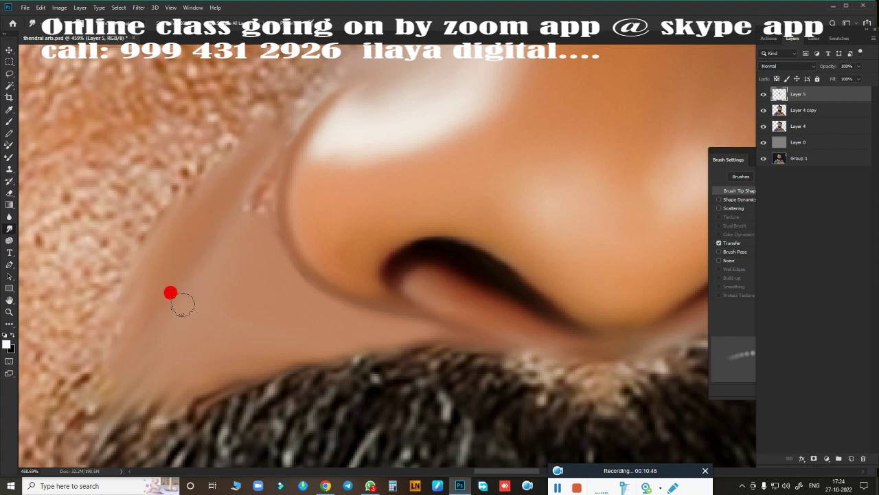
{"action": "left_click_drag", "start_coordinate": [171, 293], "coordinate": [226, 231]}
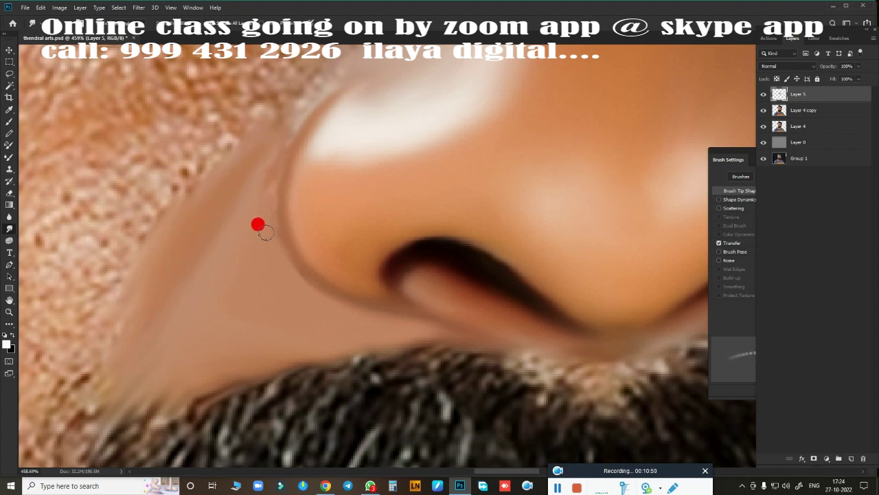
{"action": "mouse_move", "coordinate": [260, 196]}
{"action": "left_mouse_down"}
{"action": "mouse_move", "coordinate": [320, 79]}
{"action": "mouse_move", "coordinate": [295, 92]}
{"action": "mouse_move", "coordinate": [249, 181]}
{"action": "mouse_move", "coordinate": [278, 157]}
{"action": "left_mouse_up"}
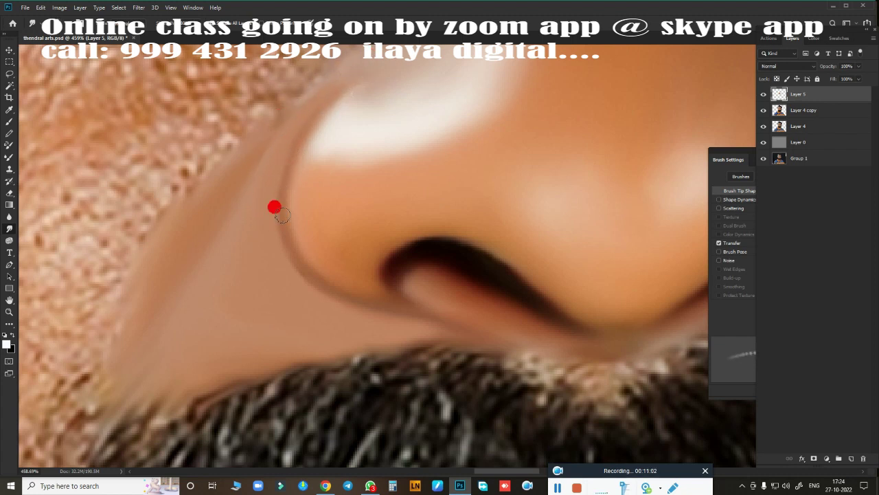
{"action": "scroll", "coordinate": [424, 302], "scroll_direction": "down", "scroll_amount": 3}
{"action": "mouse_move", "coordinate": [261, 104]}
{"action": "left_mouse_down"}
{"action": "mouse_move", "coordinate": [192, 190]}
{"action": "mouse_move", "coordinate": [198, 314]}
{"action": "left_mouse_up"}
{"action": "scroll", "coordinate": [371, 287], "scroll_direction": "up", "scroll_amount": 2}
{"action": "left_click_drag", "start_coordinate": [371, 287], "coordinate": [318, 208]}
{"action": "mouse_move", "coordinate": [271, 302]}
{"action": "left_mouse_down"}
{"action": "mouse_move", "coordinate": [227, 302]}
{"action": "mouse_move", "coordinate": [216, 292]}
{"action": "mouse_move", "coordinate": [399, 280]}
{"action": "mouse_move", "coordinate": [128, 442]}
{"action": "mouse_move", "coordinate": [174, 198]}
{"action": "mouse_move", "coordinate": [318, 181]}
{"action": "left_mouse_up"}
{"action": "scroll", "coordinate": [231, 190], "scroll_direction": "up", "scroll_amount": 1}
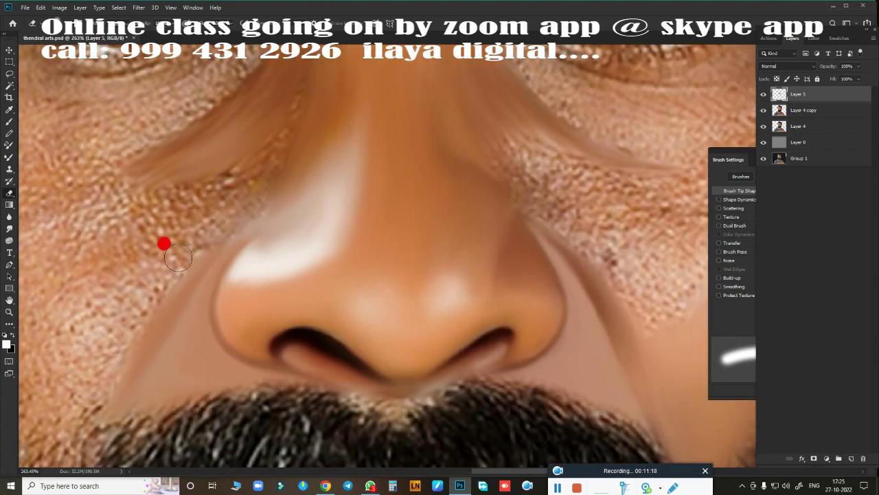
Smooth the skin between the eyebrows and the upper nose bridge, painting out the red blemish
{"action": "scroll", "coordinate": [408, 400], "scroll_direction": "down", "scroll_amount": 5}
{"action": "scroll", "coordinate": [512, 395], "scroll_direction": "up", "scroll_amount": 4}
{"action": "mouse_move", "coordinate": [511, 395]}
{"action": "left_mouse_down"}
{"action": "mouse_move", "coordinate": [532, 220]}
{"action": "mouse_move", "coordinate": [446, 213]}
{"action": "mouse_move", "coordinate": [422, 251]}
{"action": "mouse_move", "coordinate": [412, 313]}
{"action": "left_mouse_up"}
{"action": "scroll", "coordinate": [412, 313], "scroll_direction": "down", "scroll_amount": 4}
{"action": "scroll", "coordinate": [408, 271], "scroll_direction": "up", "scroll_amount": 4}
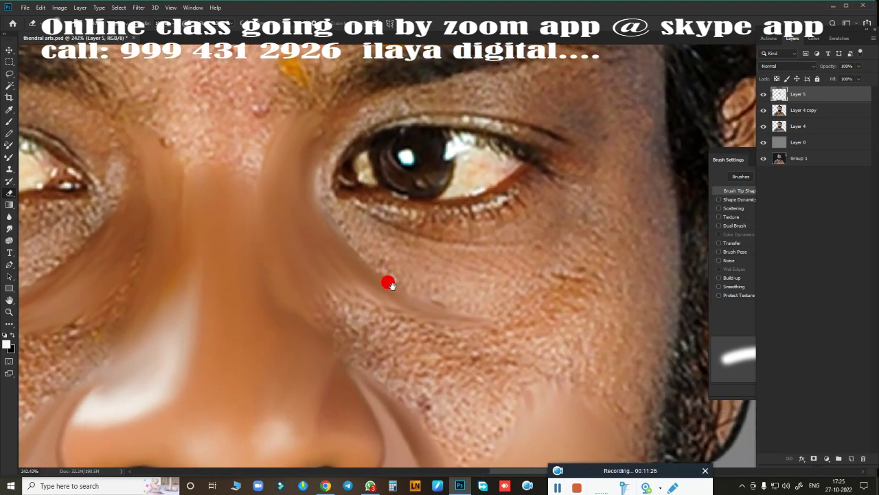
{"action": "scroll", "coordinate": [387, 281], "scroll_direction": "down", "scroll_amount": 1}
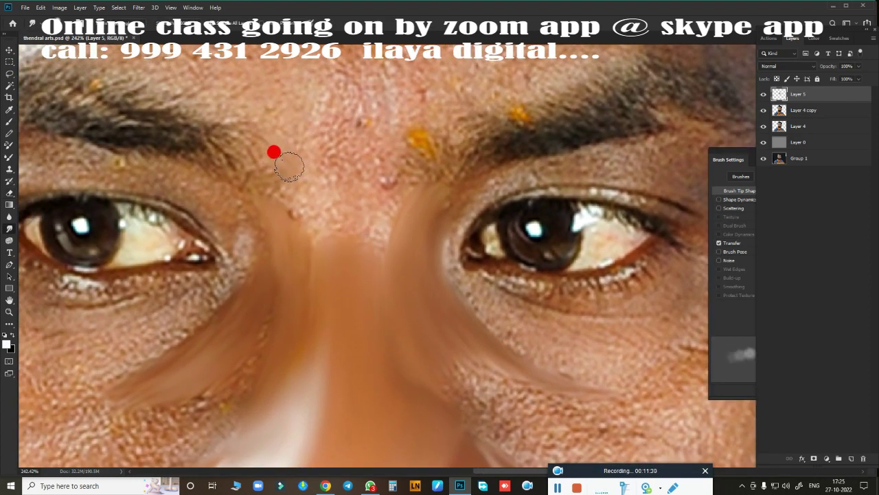
{"action": "mouse_move", "coordinate": [274, 153]}
{"action": "left_mouse_down"}
{"action": "mouse_move", "coordinate": [281, 133]}
{"action": "mouse_move", "coordinate": [304, 165]}
{"action": "mouse_move", "coordinate": [388, 155]}
{"action": "mouse_move", "coordinate": [416, 142]}
{"action": "mouse_move", "coordinate": [389, 147]}
{"action": "mouse_move", "coordinate": [333, 129]}
{"action": "mouse_move", "coordinate": [337, 206]}
{"action": "mouse_move", "coordinate": [371, 223]}
{"action": "mouse_move", "coordinate": [406, 214]}
{"action": "mouse_move", "coordinate": [382, 241]}
{"action": "mouse_move", "coordinate": [334, 194]}
{"action": "mouse_move", "coordinate": [295, 196]}
{"action": "left_mouse_up"}
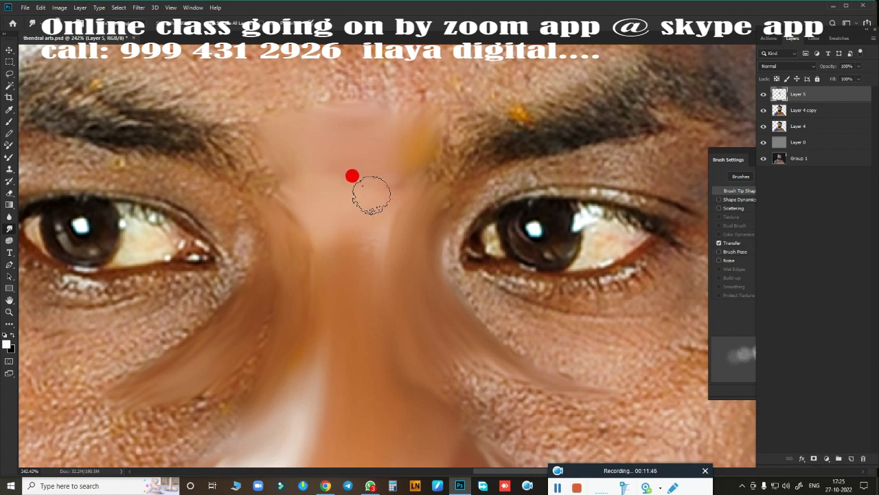
{"action": "mouse_move", "coordinate": [345, 198]}
{"action": "left_mouse_down"}
{"action": "mouse_move", "coordinate": [389, 186]}
{"action": "mouse_move", "coordinate": [367, 251]}
{"action": "mouse_move", "coordinate": [285, 217]}
{"action": "mouse_move", "coordinate": [294, 323]}
{"action": "mouse_move", "coordinate": [275, 190]}
{"action": "mouse_move", "coordinate": [314, 308]}
{"action": "mouse_move", "coordinate": [346, 238]}
{"action": "mouse_move", "coordinate": [382, 255]}
{"action": "mouse_move", "coordinate": [436, 192]}
{"action": "mouse_move", "coordinate": [350, 291]}
{"action": "mouse_move", "coordinate": [299, 242]}
{"action": "mouse_move", "coordinate": [290, 378]}
{"action": "left_mouse_up"}
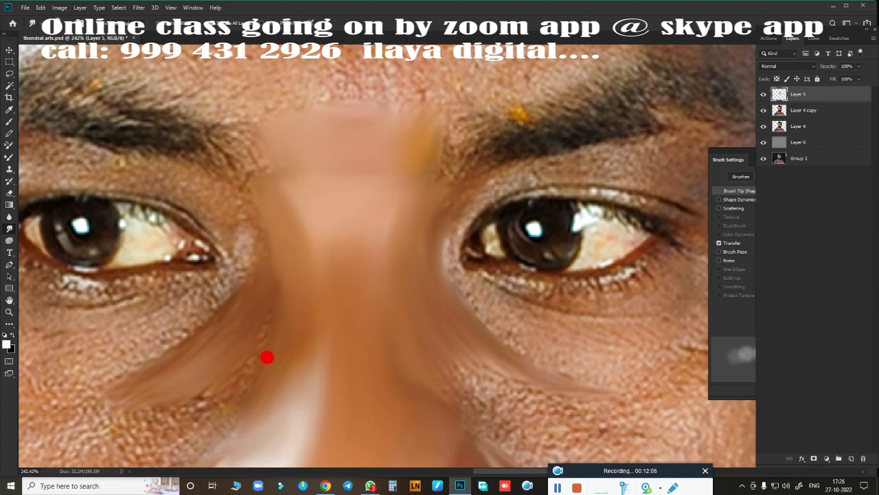
{"action": "mouse_move", "coordinate": [297, 321]}
{"action": "left_mouse_down"}
{"action": "mouse_move", "coordinate": [389, 216]}
{"action": "mouse_move", "coordinate": [335, 209]}
{"action": "mouse_move", "coordinate": [345, 190]}
{"action": "mouse_move", "coordinate": [340, 219]}
{"action": "mouse_move", "coordinate": [451, 247]}
{"action": "left_mouse_up"}
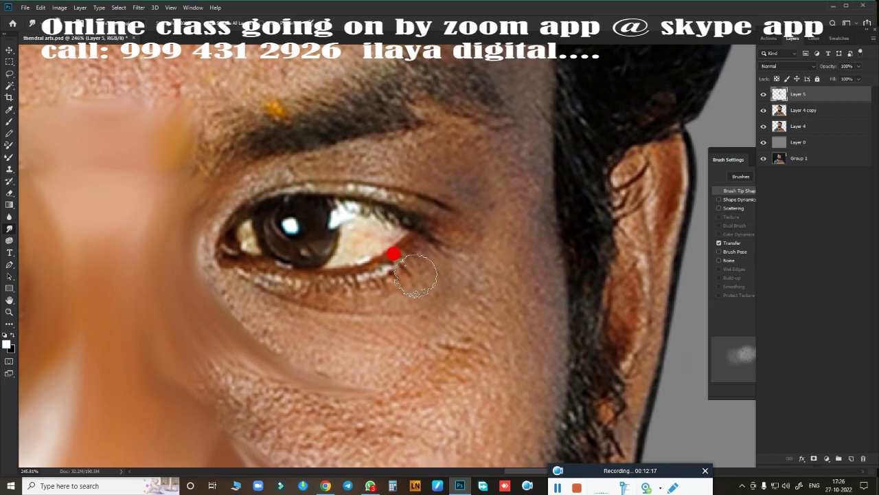
Smudge the under-eye hollow and upper cheek beside the nose to blend away the texture
{"action": "left_click_drag", "start_coordinate": [399, 251], "coordinate": [400, 199]}
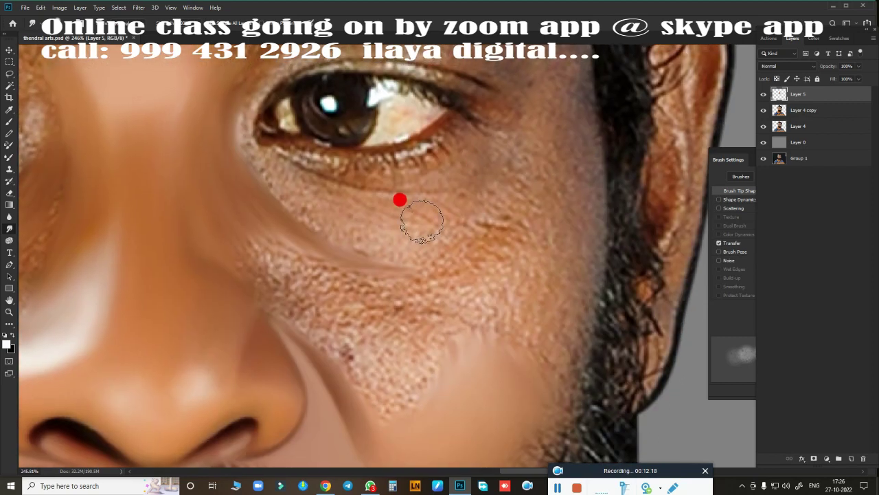
{"action": "key", "text": "["}
{"action": "key", "text": "["}
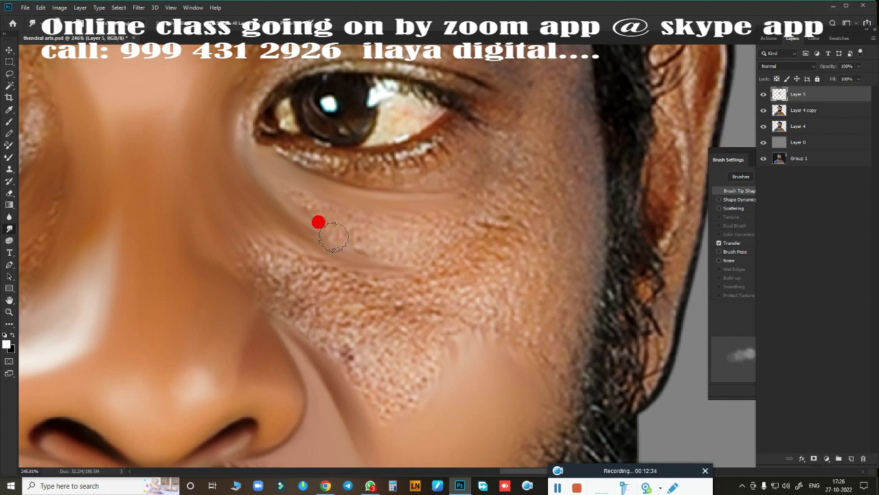
{"action": "key", "text": "bracketright"}
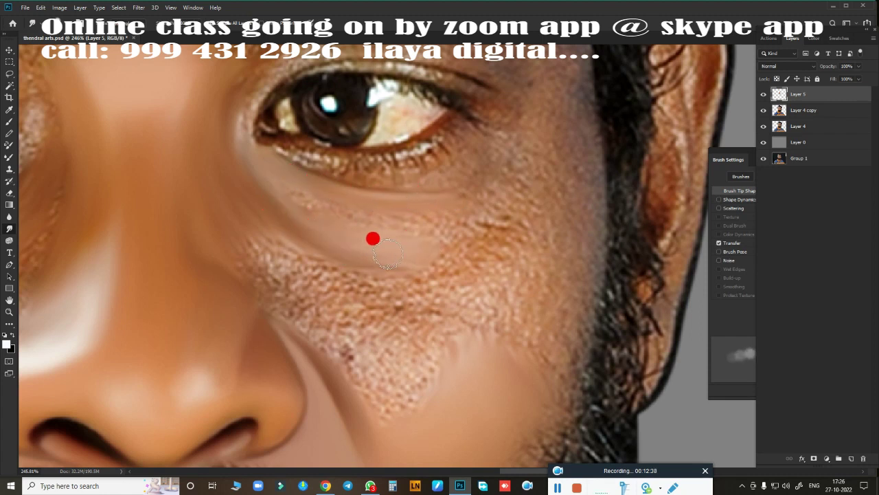
{"action": "mouse_move", "coordinate": [387, 253]}
{"action": "left_mouse_down"}
{"action": "mouse_move", "coordinate": [440, 227]}
{"action": "mouse_move", "coordinate": [394, 226]}
{"action": "mouse_move", "coordinate": [281, 188]}
{"action": "mouse_move", "coordinate": [341, 213]}
{"action": "mouse_move", "coordinate": [353, 204]}
{"action": "mouse_move", "coordinate": [349, 214]}
{"action": "mouse_move", "coordinate": [271, 180]}
{"action": "mouse_move", "coordinate": [355, 202]}
{"action": "mouse_move", "coordinate": [231, 162]}
{"action": "left_mouse_up"}
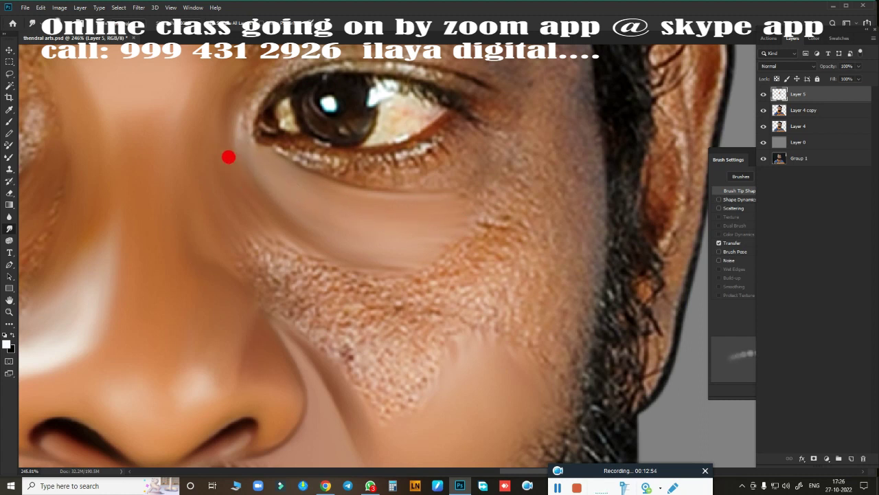
{"action": "mouse_move", "coordinate": [310, 251]}
{"action": "left_mouse_down"}
{"action": "mouse_move", "coordinate": [289, 212]}
{"action": "mouse_move", "coordinate": [407, 259]}
{"action": "left_mouse_up"}
{"action": "left_click_drag", "start_coordinate": [269, 236], "coordinate": [279, 245]}
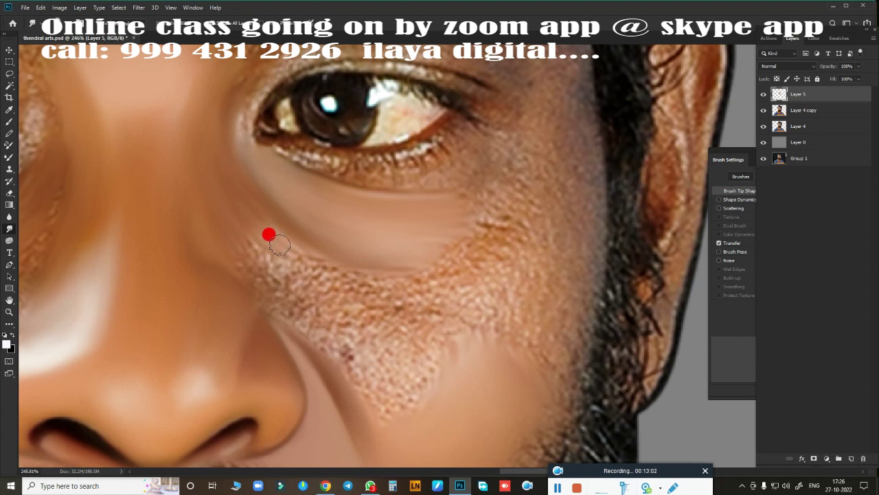
{"action": "mouse_move", "coordinate": [234, 185]}
{"action": "left_mouse_down"}
{"action": "mouse_move", "coordinate": [267, 230]}
{"action": "mouse_move", "coordinate": [305, 257]}
{"action": "mouse_move", "coordinate": [418, 282]}
{"action": "mouse_move", "coordinate": [248, 263]}
{"action": "mouse_move", "coordinate": [239, 249]}
{"action": "mouse_move", "coordinate": [421, 303]}
{"action": "mouse_move", "coordinate": [338, 295]}
{"action": "left_mouse_up"}
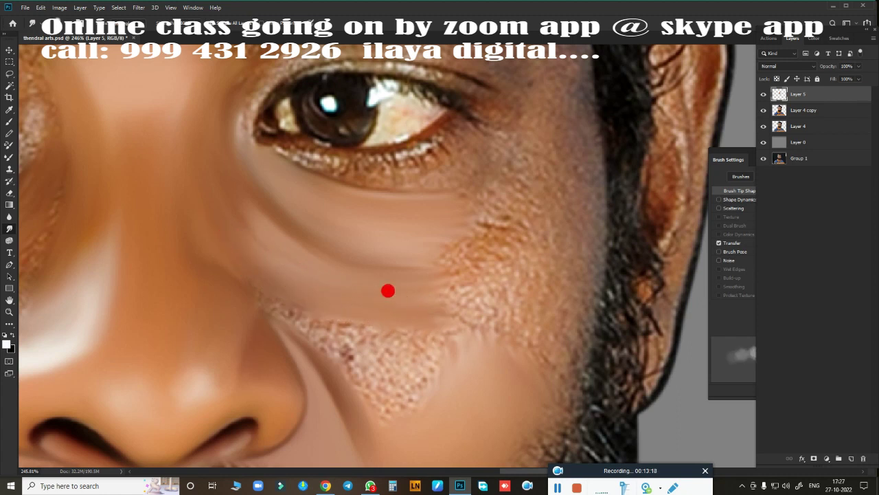
{"action": "mouse_move", "coordinate": [289, 246]}
{"action": "left_mouse_down"}
{"action": "mouse_move", "coordinate": [263, 288]}
{"action": "mouse_move", "coordinate": [382, 364]}
{"action": "mouse_move", "coordinate": [363, 353]}
{"action": "mouse_move", "coordinate": [392, 323]}
{"action": "mouse_move", "coordinate": [365, 339]}
{"action": "mouse_move", "coordinate": [320, 310]}
{"action": "mouse_move", "coordinate": [323, 298]}
{"action": "mouse_move", "coordinate": [424, 276]}
{"action": "mouse_move", "coordinate": [304, 272]}
{"action": "left_mouse_up"}
{"action": "mouse_move", "coordinate": [330, 299]}
{"action": "left_mouse_down"}
{"action": "mouse_move", "coordinate": [245, 265]}
{"action": "mouse_move", "coordinate": [278, 291]}
{"action": "mouse_move", "coordinate": [191, 199]}
{"action": "mouse_move", "coordinate": [331, 400]}
{"action": "left_mouse_up"}
{"action": "scroll", "coordinate": [331, 400], "scroll_direction": "down", "scroll_amount": 3}
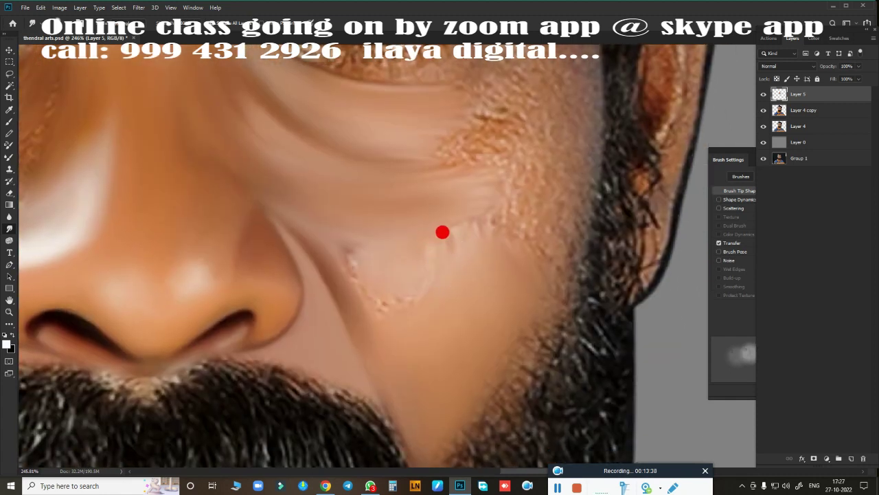
With a larger brush, smooth the cheek beside the nose and dismiss the accidental Image Size dialog
{"action": "key", "text": "bracketright"}
{"action": "key", "text": "bracketright"}
{"action": "key", "text": "bracketright"}
{"action": "key", "text": "bracketright"}
{"action": "mouse_move", "coordinate": [396, 188]}
{"action": "left_mouse_down"}
{"action": "mouse_move", "coordinate": [337, 210]}
{"action": "mouse_move", "coordinate": [343, 233]}
{"action": "mouse_move", "coordinate": [365, 243]}
{"action": "mouse_move", "coordinate": [420, 243]}
{"action": "left_mouse_up"}
{"action": "key", "text": "ctrl+alt+i"}
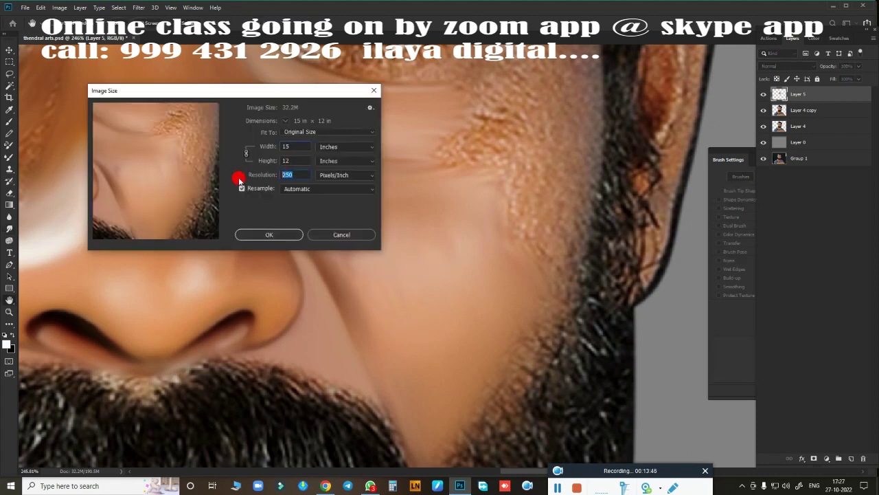
{"action": "key", "text": "Escape"}
{"action": "mouse_move", "coordinate": [292, 270]}
{"action": "left_mouse_down"}
{"action": "mouse_move", "coordinate": [261, 222]}
{"action": "mouse_move", "coordinate": [490, 279]}
{"action": "mouse_move", "coordinate": [313, 210]}
{"action": "mouse_move", "coordinate": [410, 256]}
{"action": "mouse_move", "coordinate": [362, 173]}
{"action": "mouse_move", "coordinate": [251, 100]}
{"action": "mouse_move", "coordinate": [340, 188]}
{"action": "mouse_move", "coordinate": [432, 151]}
{"action": "left_mouse_up"}
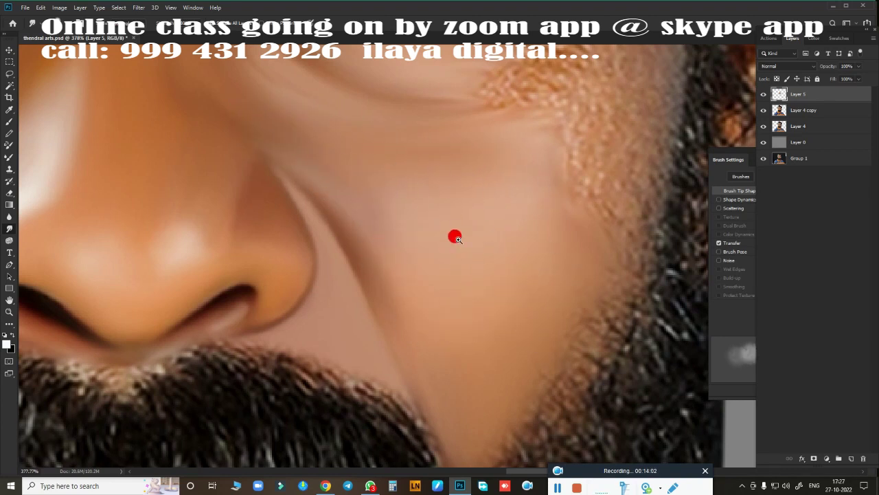
Shrink the Smudge brush and smooth the skin on the nose tip
{"action": "mouse_move", "coordinate": [454, 235]}
{"action": "left_mouse_down"}
{"action": "mouse_move", "coordinate": [378, 289]}
{"action": "mouse_move", "coordinate": [260, 248]}
{"action": "left_mouse_up"}
{"action": "key", "text": "["}
{"action": "key", "text": "["}
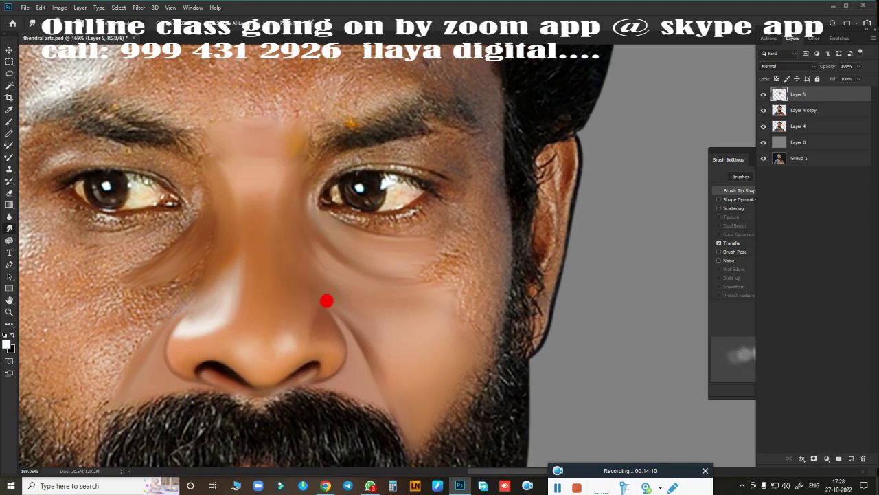
{"action": "left_click_drag", "start_coordinate": [280, 319], "coordinate": [277, 339]}
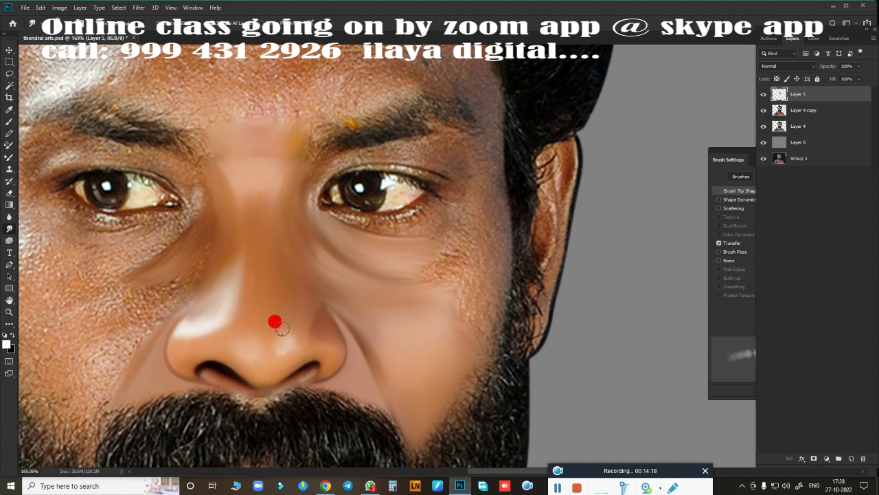
{"action": "scroll", "coordinate": [417, 296], "scroll_direction": "up", "scroll_amount": 5}
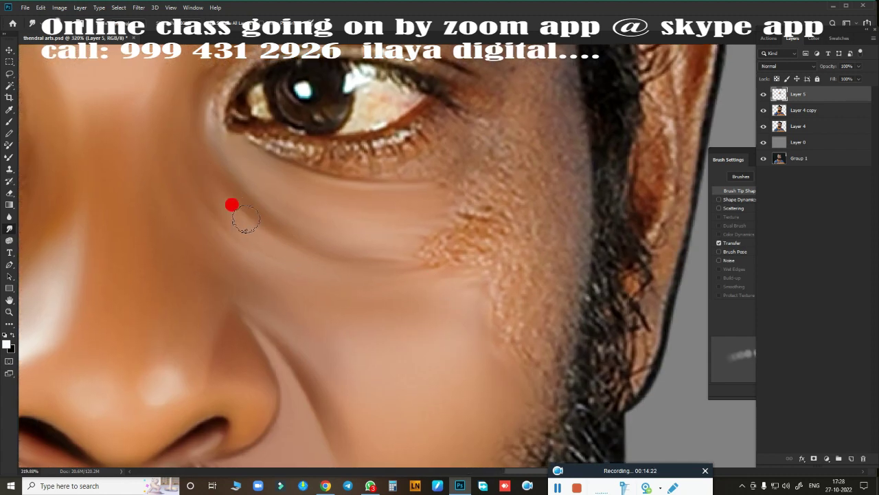
{"action": "scroll", "coordinate": [412, 252], "scroll_direction": "up", "scroll_amount": 3}
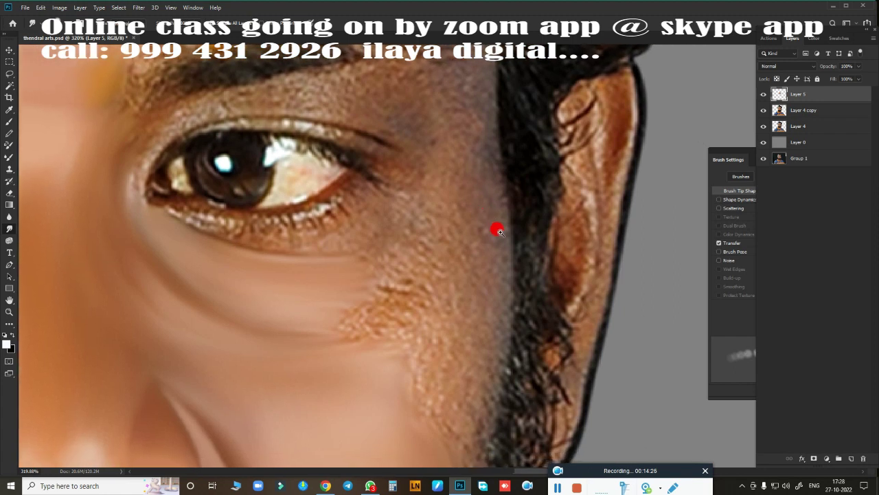
{"action": "scroll", "coordinate": [497, 230], "scroll_direction": "down", "scroll_amount": 2}
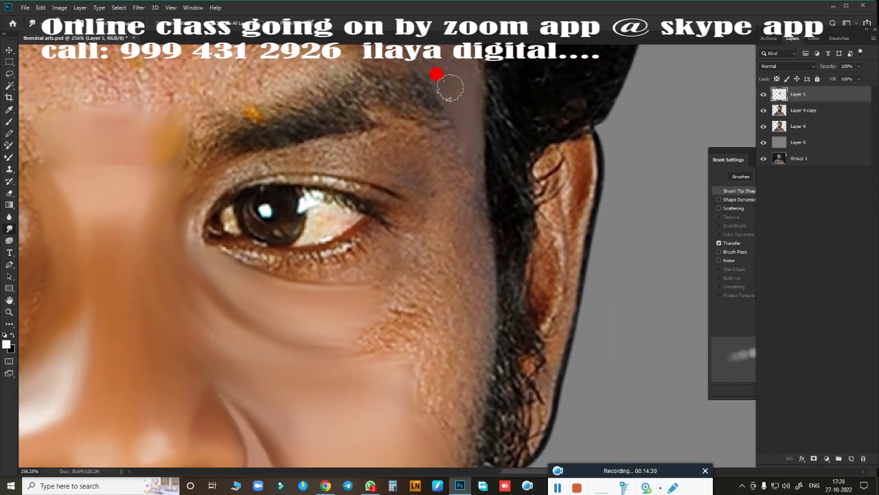
Smudge the skin down the hairline to the jaw and along the beard edge to the chin
{"action": "mouse_move", "coordinate": [458, 130]}
{"action": "left_mouse_down"}
{"action": "mouse_move", "coordinate": [457, 358]}
{"action": "mouse_move", "coordinate": [476, 256]}
{"action": "left_mouse_up"}
{"action": "scroll", "coordinate": [474, 241], "scroll_direction": "down", "scroll_amount": 5}
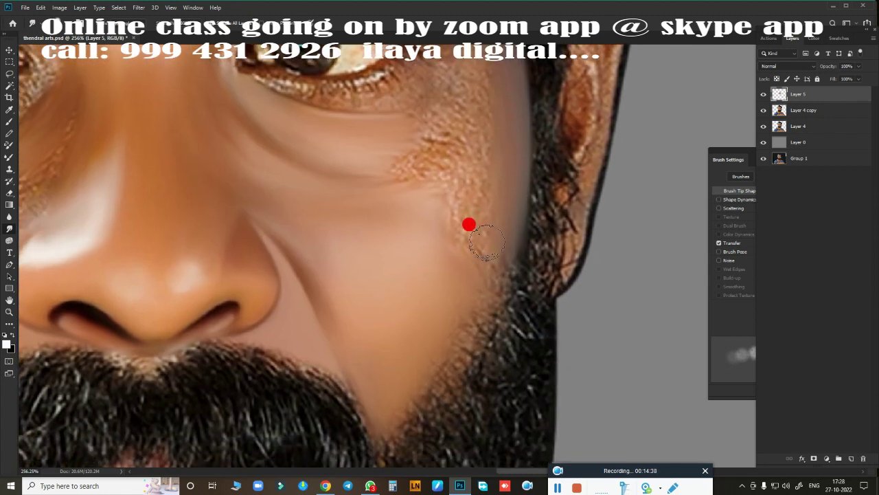
{"action": "mouse_move", "coordinate": [429, 314]}
{"action": "left_mouse_down"}
{"action": "mouse_move", "coordinate": [440, 302]}
{"action": "mouse_move", "coordinate": [381, 414]}
{"action": "left_mouse_up"}
{"action": "key", "text": "e"}
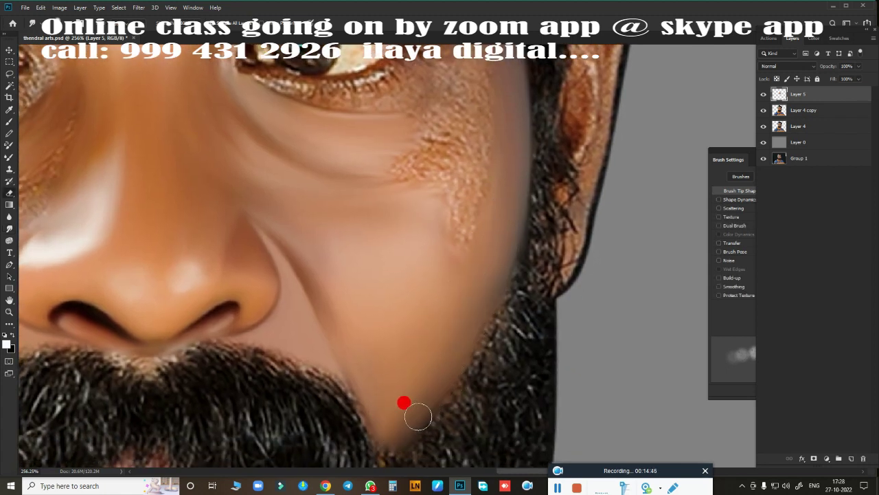
{"action": "scroll", "coordinate": [493, 215], "scroll_direction": "down", "scroll_amount": 3}
{"action": "scroll", "coordinate": [489, 363], "scroll_direction": "up", "scroll_amount": 4}
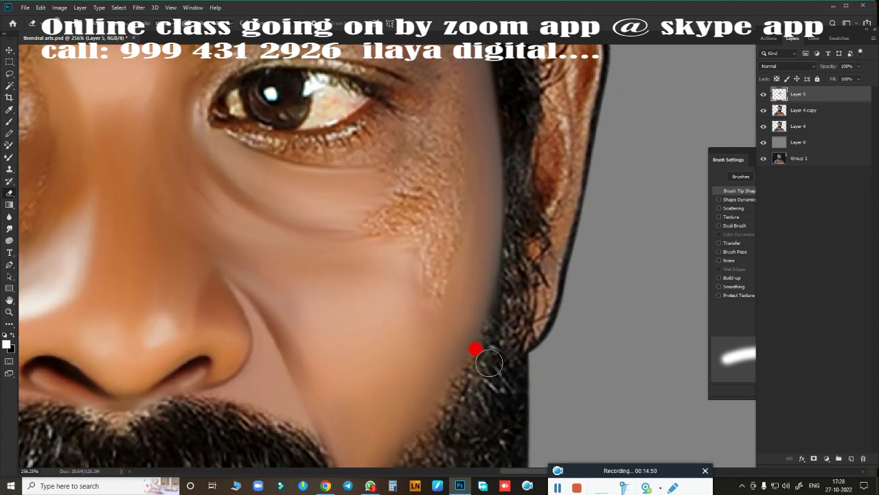
{"action": "scroll", "coordinate": [498, 312], "scroll_direction": "up", "scroll_amount": 4}
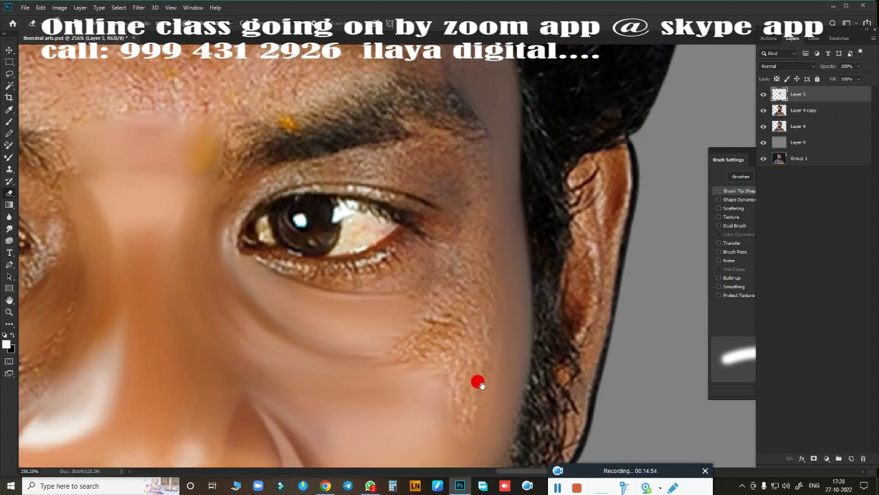
{"action": "scroll", "coordinate": [485, 358], "scroll_direction": "down", "scroll_amount": 2}
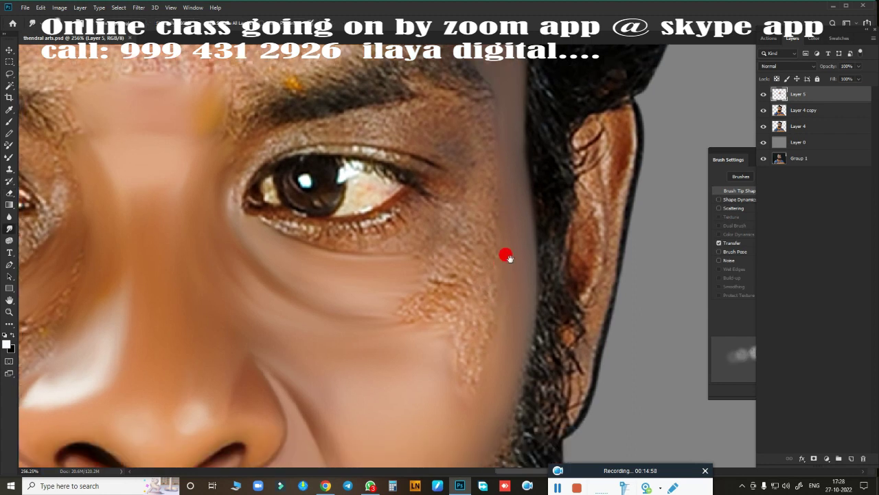
{"action": "scroll", "coordinate": [506, 251], "scroll_direction": "up", "scroll_amount": 4}
{"action": "scroll", "coordinate": [491, 241], "scroll_direction": "up", "scroll_amount": 2}
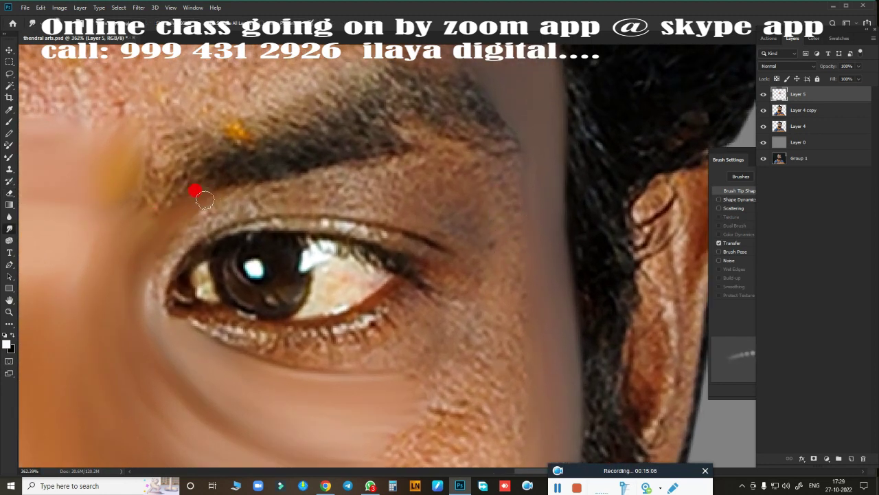
Smudge the under-brow skin smooth from inner brow to outer corner, then the skin beside the outer eye corner
{"action": "left_click_drag", "start_coordinate": [367, 150], "coordinate": [481, 155]}
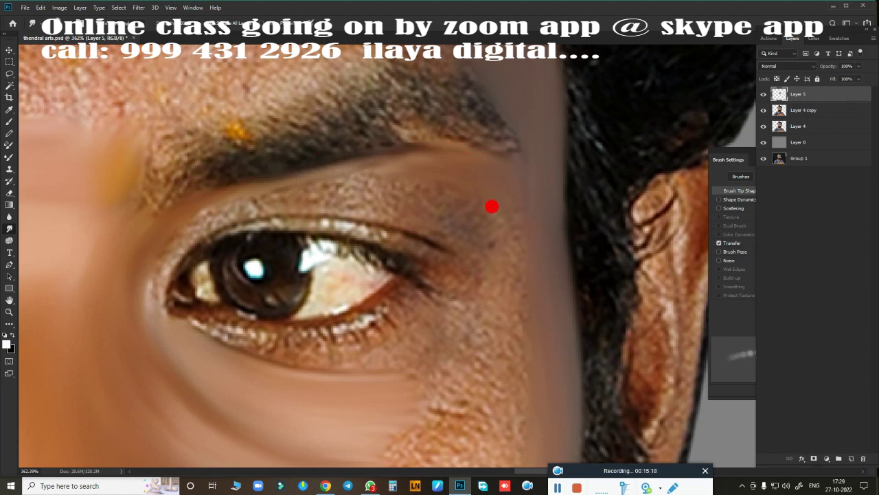
{"action": "mouse_move", "coordinate": [471, 247]}
{"action": "left_mouse_down"}
{"action": "mouse_move", "coordinate": [418, 200]}
{"action": "mouse_move", "coordinate": [485, 202]}
{"action": "mouse_move", "coordinate": [449, 182]}
{"action": "mouse_move", "coordinate": [470, 229]}
{"action": "mouse_move", "coordinate": [232, 205]}
{"action": "left_mouse_up"}
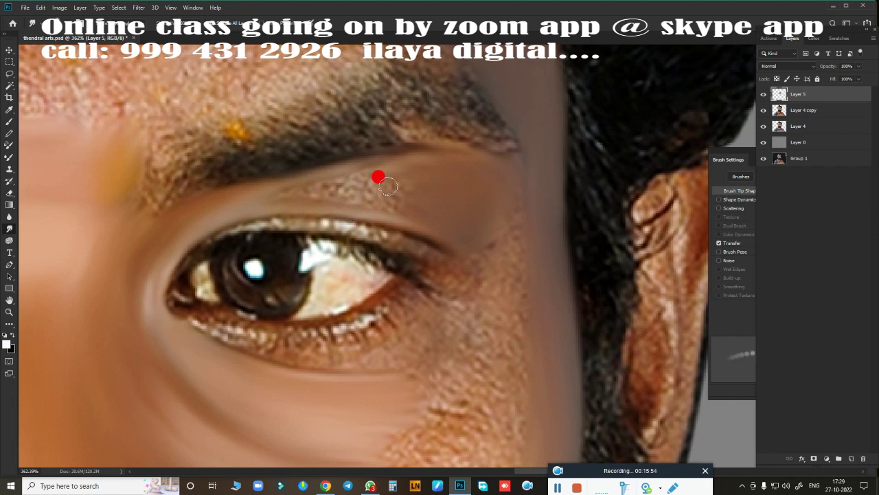
{"action": "mouse_move", "coordinate": [387, 186]}
{"action": "left_mouse_down"}
{"action": "mouse_move", "coordinate": [281, 187]}
{"action": "mouse_move", "coordinate": [421, 174]}
{"action": "left_mouse_up"}
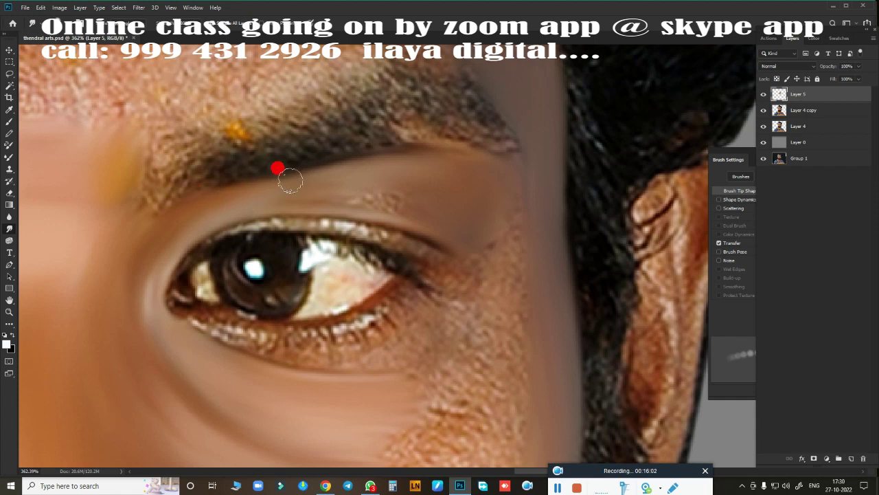
{"action": "mouse_move", "coordinate": [443, 202]}
{"action": "left_mouse_down"}
{"action": "mouse_move", "coordinate": [398, 187]}
{"action": "mouse_move", "coordinate": [446, 180]}
{"action": "left_mouse_up"}
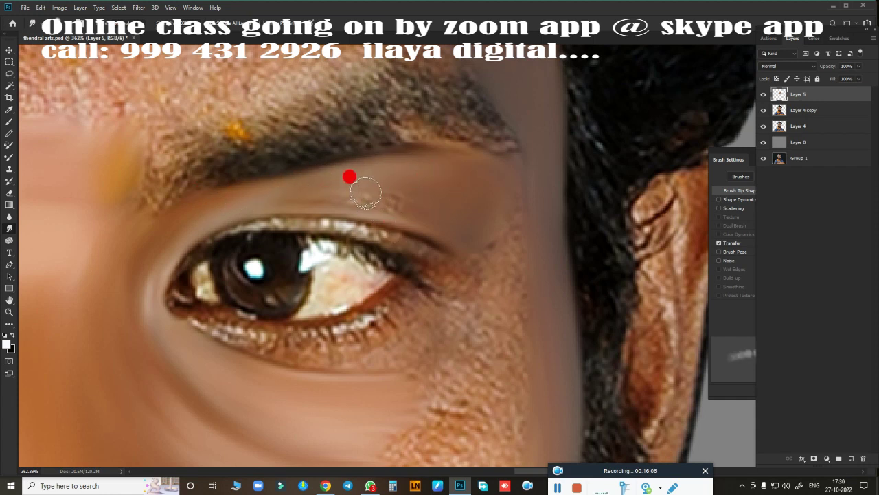
{"action": "mouse_move", "coordinate": [365, 193]}
{"action": "left_mouse_down"}
{"action": "mouse_move", "coordinate": [382, 204]}
{"action": "mouse_move", "coordinate": [370, 193]}
{"action": "mouse_move", "coordinate": [421, 197]}
{"action": "mouse_move", "coordinate": [406, 191]}
{"action": "mouse_move", "coordinate": [435, 181]}
{"action": "left_mouse_up"}
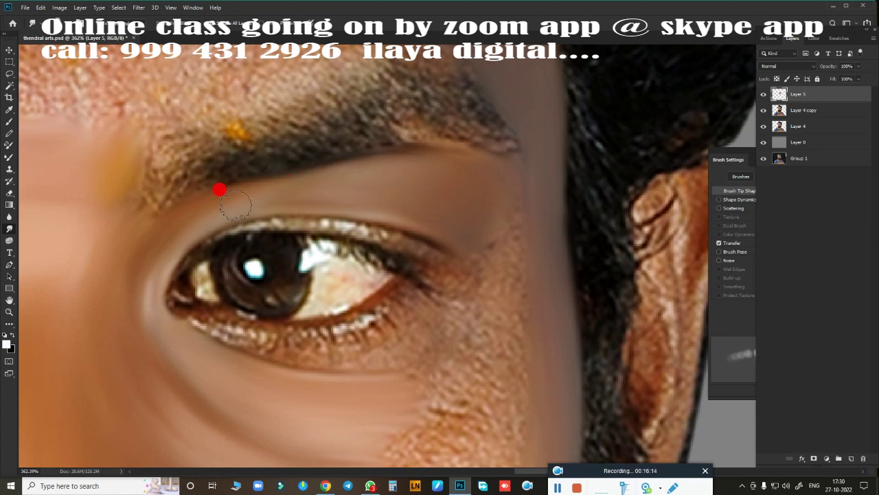
{"action": "left_click_drag", "start_coordinate": [236, 205], "coordinate": [387, 202]}
{"action": "mouse_move", "coordinate": [331, 228]}
{"action": "left_mouse_down"}
{"action": "mouse_move", "coordinate": [161, 159]}
{"action": "mouse_move", "coordinate": [205, 167]}
{"action": "left_mouse_up"}
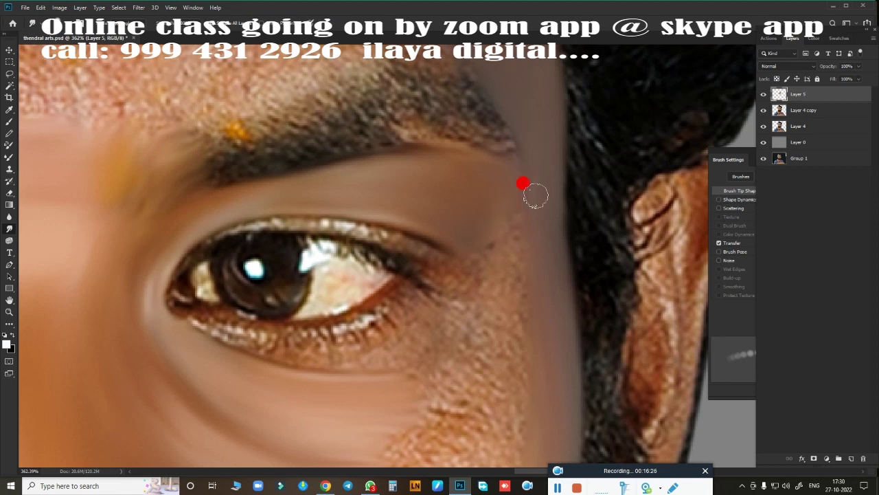
{"action": "scroll", "coordinate": [470, 281], "scroll_direction": "down", "scroll_amount": 3}
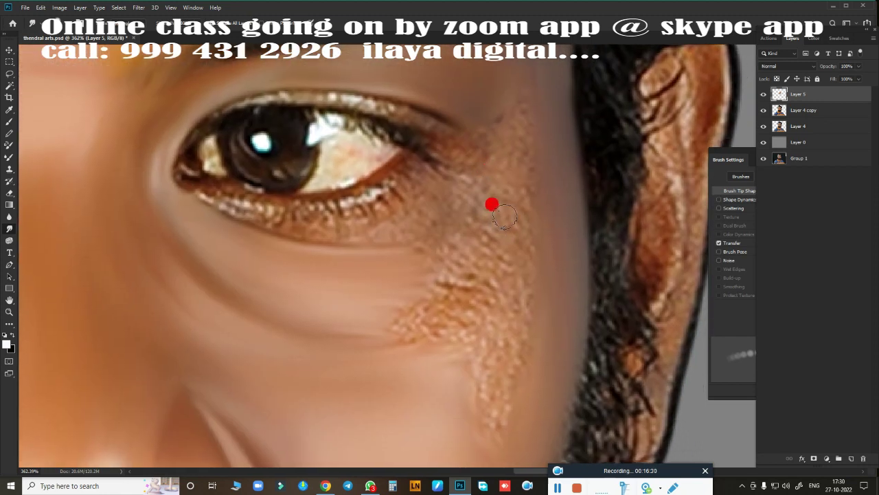
{"action": "mouse_move", "coordinate": [503, 216]}
{"action": "left_mouse_down"}
{"action": "mouse_move", "coordinate": [502, 102]}
{"action": "mouse_move", "coordinate": [526, 188]}
{"action": "mouse_move", "coordinate": [440, 313]}
{"action": "mouse_move", "coordinate": [472, 317]}
{"action": "mouse_move", "coordinate": [454, 307]}
{"action": "mouse_move", "coordinate": [359, 314]}
{"action": "mouse_move", "coordinate": [381, 316]}
{"action": "mouse_move", "coordinate": [380, 329]}
{"action": "mouse_move", "coordinate": [422, 327]}
{"action": "mouse_move", "coordinate": [425, 349]}
{"action": "mouse_move", "coordinate": [501, 269]}
{"action": "mouse_move", "coordinate": [470, 215]}
{"action": "mouse_move", "coordinate": [471, 190]}
{"action": "mouse_move", "coordinate": [472, 237]}
{"action": "mouse_move", "coordinate": [444, 255]}
{"action": "mouse_move", "coordinate": [392, 259]}
{"action": "mouse_move", "coordinate": [455, 265]}
{"action": "mouse_move", "coordinate": [510, 200]}
{"action": "mouse_move", "coordinate": [520, 226]}
{"action": "mouse_move", "coordinate": [500, 338]}
{"action": "mouse_move", "coordinate": [477, 377]}
{"action": "mouse_move", "coordinate": [520, 259]}
{"action": "mouse_move", "coordinate": [525, 312]}
{"action": "mouse_move", "coordinate": [487, 240]}
{"action": "mouse_move", "coordinate": [492, 228]}
{"action": "mouse_move", "coordinate": [475, 301]}
{"action": "mouse_move", "coordinate": [380, 324]}
{"action": "mouse_move", "coordinate": [351, 310]}
{"action": "mouse_move", "coordinate": [411, 319]}
{"action": "left_mouse_up"}
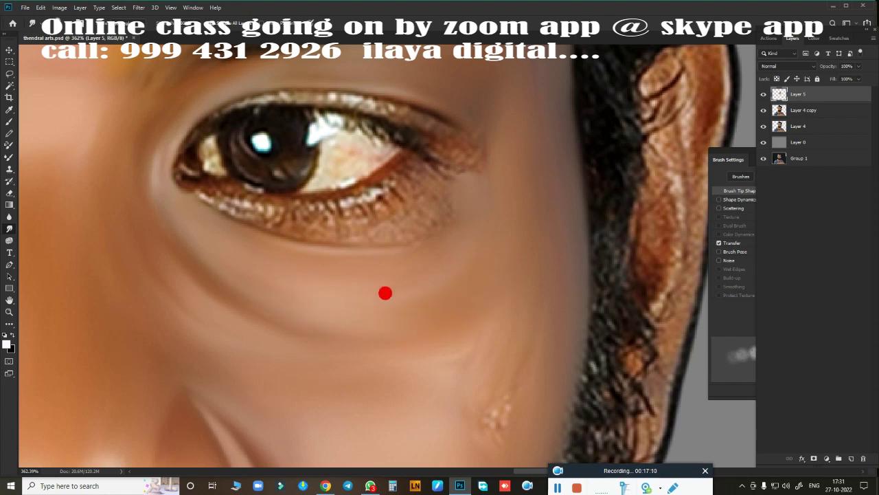
Soften the under-eye and cheek skin, adjusting the Smudge brush size with ] and [
{"action": "scroll", "coordinate": [540, 255], "scroll_direction": "down", "scroll_amount": 1}
{"action": "scroll", "coordinate": [418, 144], "scroll_direction": "down", "scroll_amount": 2}
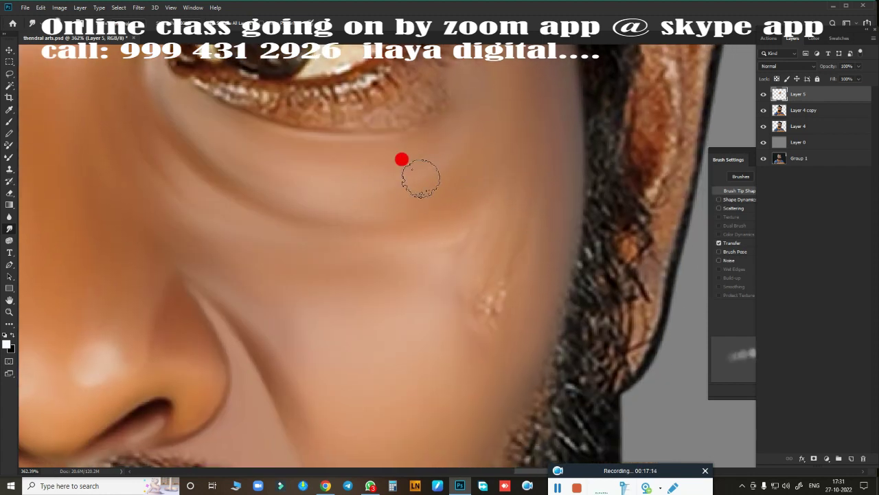
{"action": "mouse_move", "coordinate": [420, 178]}
{"action": "left_mouse_down"}
{"action": "mouse_move", "coordinate": [436, 167]}
{"action": "mouse_move", "coordinate": [359, 210]}
{"action": "mouse_move", "coordinate": [502, 209]}
{"action": "mouse_move", "coordinate": [440, 251]}
{"action": "mouse_move", "coordinate": [516, 159]}
{"action": "mouse_move", "coordinate": [494, 291]}
{"action": "mouse_move", "coordinate": [529, 184]}
{"action": "left_mouse_up"}
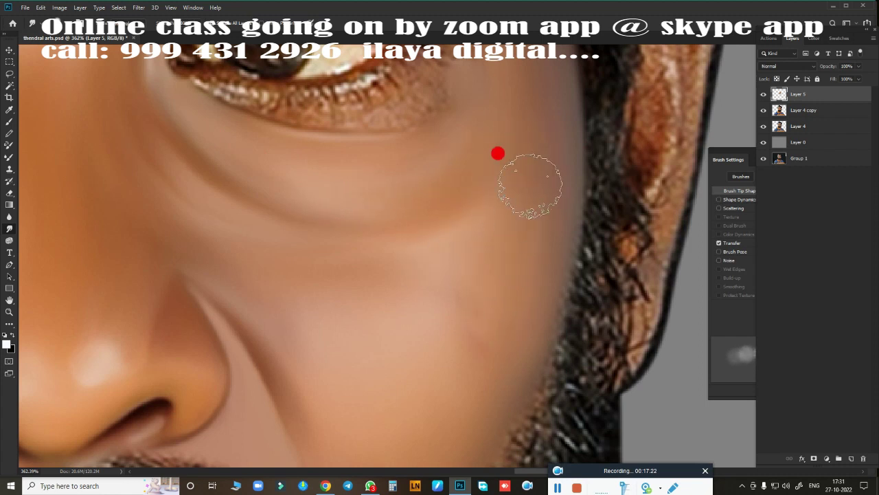
{"action": "key", "text": "bracketright"}
{"action": "key", "text": "bracketright"}
{"action": "key", "text": "bracketright"}
{"action": "key", "text": "bracketright"}
{"action": "key", "text": "bracketright"}
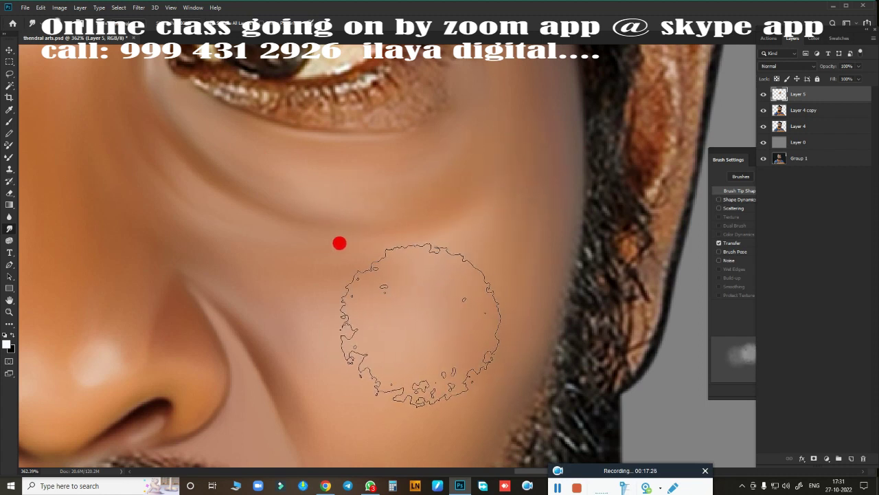
{"action": "key", "text": "bracketleft"}
{"action": "key", "text": "bracketleft"}
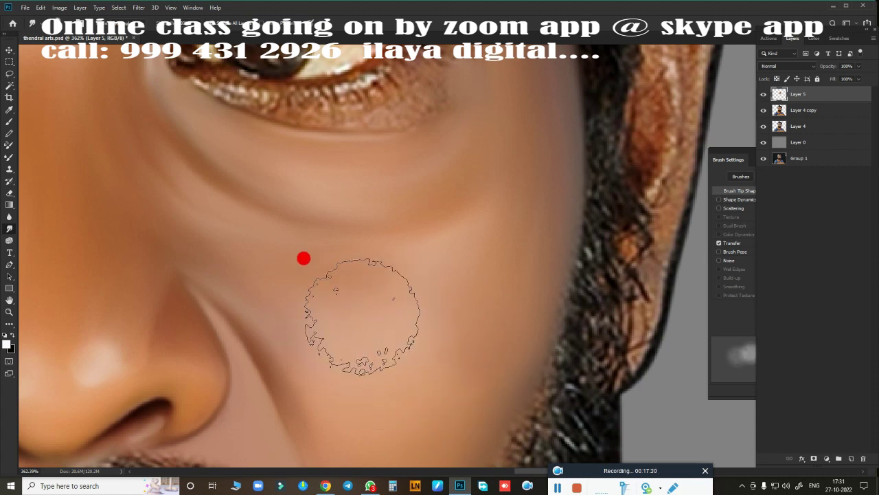
Zoom in and smooth the upper eyelid line and its lash highlights
{"action": "scroll", "coordinate": [304, 258], "scroll_direction": "down", "scroll_amount": 2}
{"action": "scroll", "coordinate": [463, 158], "scroll_direction": "down", "scroll_amount": 3}
{"action": "scroll", "coordinate": [440, 290], "scroll_direction": "up", "scroll_amount": 3}
{"action": "scroll", "coordinate": [444, 275], "scroll_direction": "up", "scroll_amount": 2}
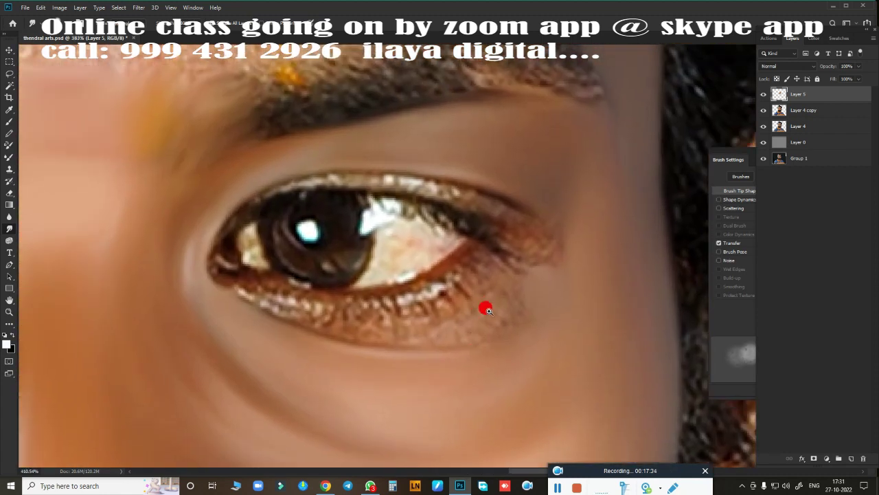
{"action": "scroll", "coordinate": [485, 310], "scroll_direction": "up", "scroll_amount": 1}
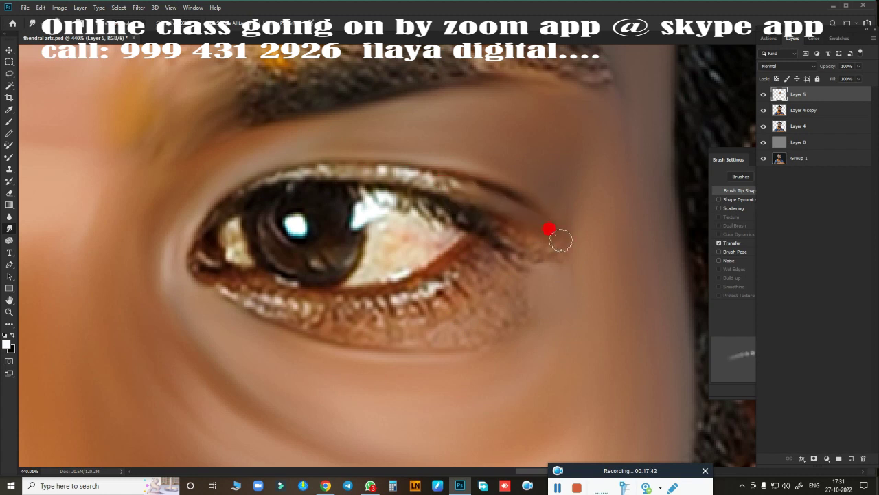
{"action": "mouse_move", "coordinate": [441, 193]}
{"action": "left_mouse_down"}
{"action": "mouse_move", "coordinate": [419, 173]}
{"action": "mouse_move", "coordinate": [498, 203]}
{"action": "mouse_move", "coordinate": [367, 161]}
{"action": "mouse_move", "coordinate": [304, 163]}
{"action": "mouse_move", "coordinate": [219, 201]}
{"action": "left_mouse_up"}
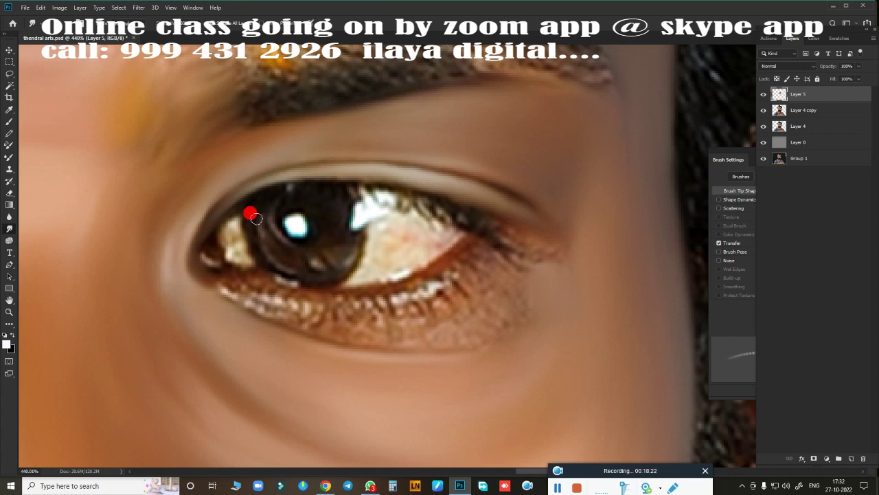
Switch to a Brush with a different tip and paint a light highlight along the lower waterline
{"action": "left_click", "coordinate": [9, 125]}
{"action": "left_click", "coordinate": [484, 320]}
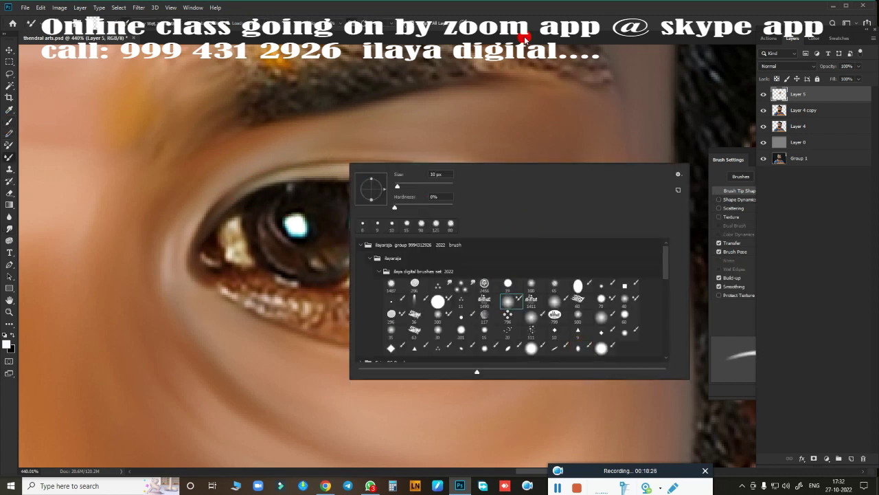
{"action": "left_click", "coordinate": [527, 10]}
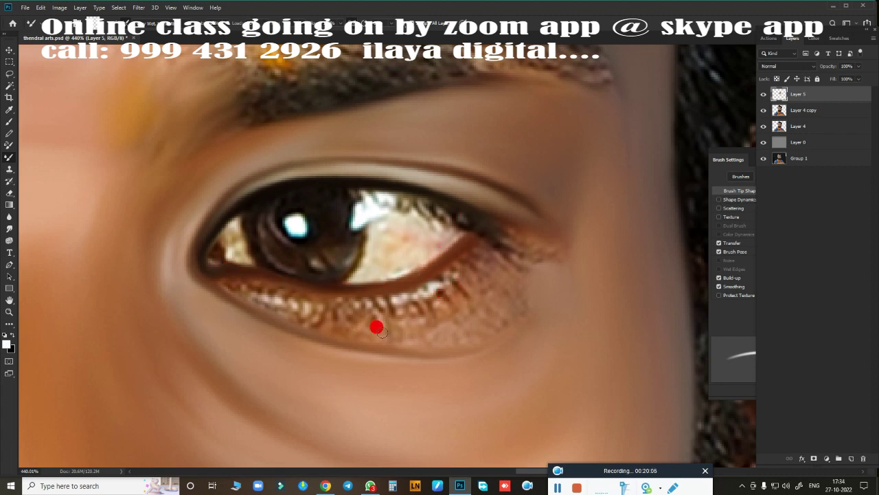
{"action": "left_click_drag", "start_coordinate": [396, 336], "coordinate": [434, 204]}
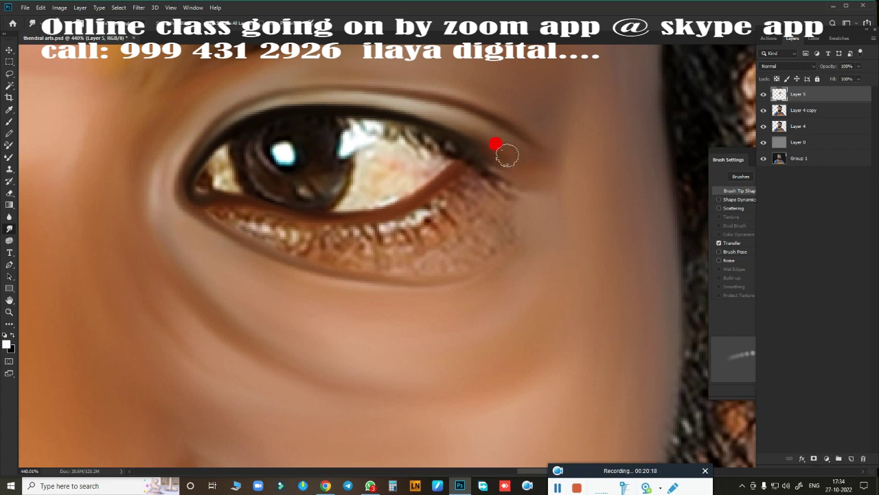
{"action": "mouse_move", "coordinate": [400, 213]}
{"action": "left_mouse_down"}
{"action": "mouse_move", "coordinate": [368, 222]}
{"action": "mouse_move", "coordinate": [273, 213]}
{"action": "left_mouse_up"}
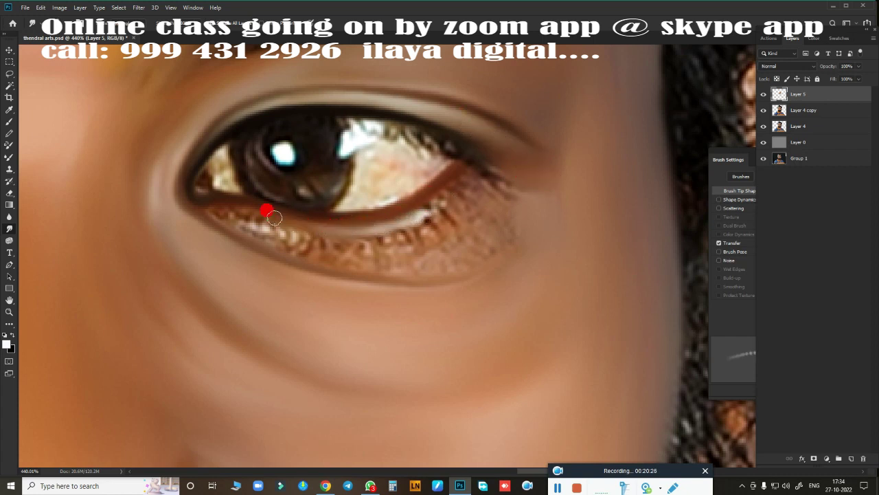
{"action": "mouse_move", "coordinate": [410, 208]}
{"action": "left_mouse_down"}
{"action": "mouse_move", "coordinate": [428, 186]}
{"action": "mouse_move", "coordinate": [443, 200]}
{"action": "mouse_move", "coordinate": [387, 229]}
{"action": "mouse_move", "coordinate": [427, 220]}
{"action": "mouse_move", "coordinate": [479, 180]}
{"action": "mouse_move", "coordinate": [467, 169]}
{"action": "mouse_move", "coordinate": [475, 157]}
{"action": "mouse_move", "coordinate": [526, 210]}
{"action": "mouse_move", "coordinate": [471, 193]}
{"action": "mouse_move", "coordinate": [457, 206]}
{"action": "mouse_move", "coordinate": [335, 231]}
{"action": "mouse_move", "coordinate": [336, 239]}
{"action": "mouse_move", "coordinate": [225, 208]}
{"action": "mouse_move", "coordinate": [263, 209]}
{"action": "mouse_move", "coordinate": [303, 231]}
{"action": "mouse_move", "coordinate": [436, 201]}
{"action": "mouse_move", "coordinate": [412, 219]}
{"action": "mouse_move", "coordinate": [250, 230]}
{"action": "mouse_move", "coordinate": [375, 261]}
{"action": "mouse_move", "coordinate": [465, 235]}
{"action": "mouse_move", "coordinate": [493, 204]}
{"action": "mouse_move", "coordinate": [532, 205]}
{"action": "mouse_move", "coordinate": [509, 215]}
{"action": "mouse_move", "coordinate": [526, 204]}
{"action": "mouse_move", "coordinate": [488, 249]}
{"action": "mouse_move", "coordinate": [419, 273]}
{"action": "mouse_move", "coordinate": [441, 265]}
{"action": "mouse_move", "coordinate": [365, 261]}
{"action": "mouse_move", "coordinate": [279, 239]}
{"action": "mouse_move", "coordinate": [380, 255]}
{"action": "mouse_move", "coordinate": [396, 245]}
{"action": "mouse_move", "coordinate": [239, 220]}
{"action": "left_mouse_up"}
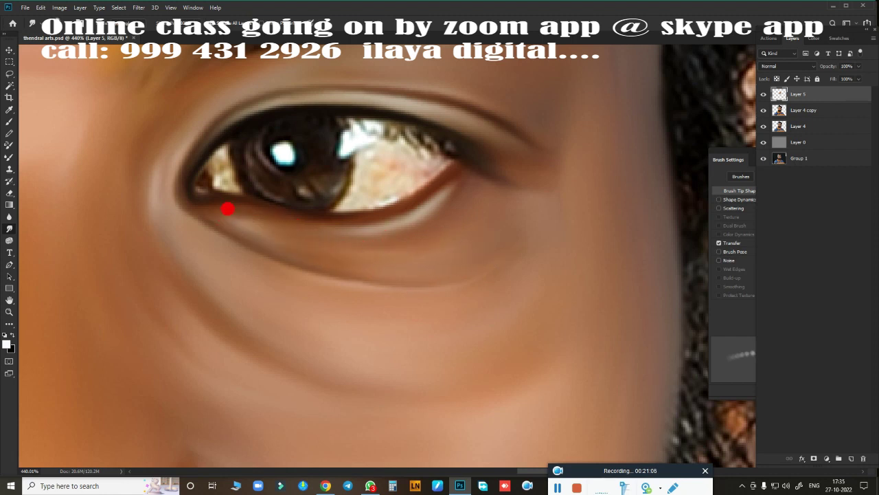
Smudge the skin beneath the lower lid smooth, then check the whole face and zoom back to the eye
{"action": "mouse_move", "coordinate": [337, 240]}
{"action": "left_mouse_down"}
{"action": "mouse_move", "coordinate": [345, 249]}
{"action": "mouse_move", "coordinate": [425, 255]}
{"action": "mouse_move", "coordinate": [415, 268]}
{"action": "mouse_move", "coordinate": [521, 252]}
{"action": "mouse_move", "coordinate": [495, 215]}
{"action": "mouse_move", "coordinate": [435, 249]}
{"action": "mouse_move", "coordinate": [498, 199]}
{"action": "mouse_move", "coordinate": [457, 180]}
{"action": "mouse_move", "coordinate": [443, 186]}
{"action": "left_mouse_up"}
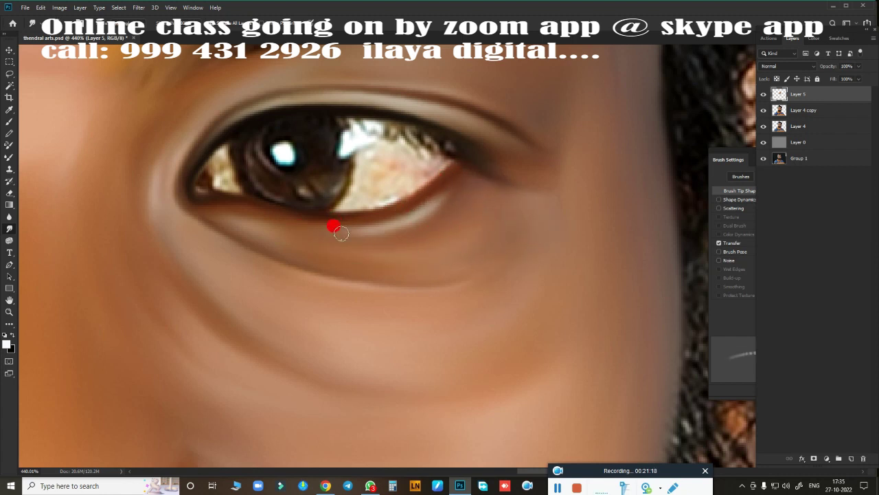
{"action": "mouse_move", "coordinate": [342, 233]}
{"action": "left_mouse_down"}
{"action": "mouse_move", "coordinate": [227, 217]}
{"action": "mouse_move", "coordinate": [410, 227]}
{"action": "mouse_move", "coordinate": [330, 235]}
{"action": "mouse_move", "coordinate": [438, 203]}
{"action": "mouse_move", "coordinate": [431, 219]}
{"action": "mouse_move", "coordinate": [365, 246]}
{"action": "mouse_move", "coordinate": [421, 265]}
{"action": "mouse_move", "coordinate": [463, 182]}
{"action": "mouse_move", "coordinate": [467, 266]}
{"action": "left_mouse_up"}
{"action": "key", "text": "ctrl+0"}
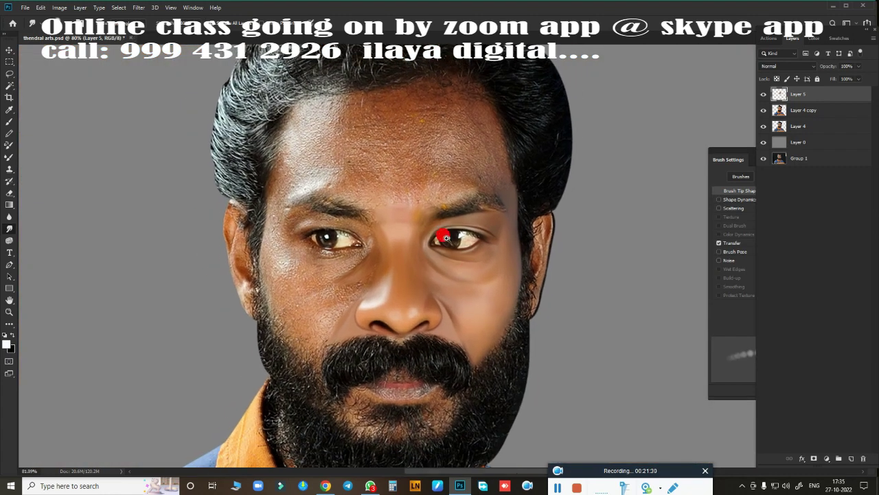
{"action": "mouse_move", "coordinate": [447, 238]}
{"action": "left_mouse_down"}
{"action": "mouse_move", "coordinate": [506, 270]}
{"action": "mouse_move", "coordinate": [422, 220]}
{"action": "mouse_move", "coordinate": [417, 192]}
{"action": "left_mouse_up"}
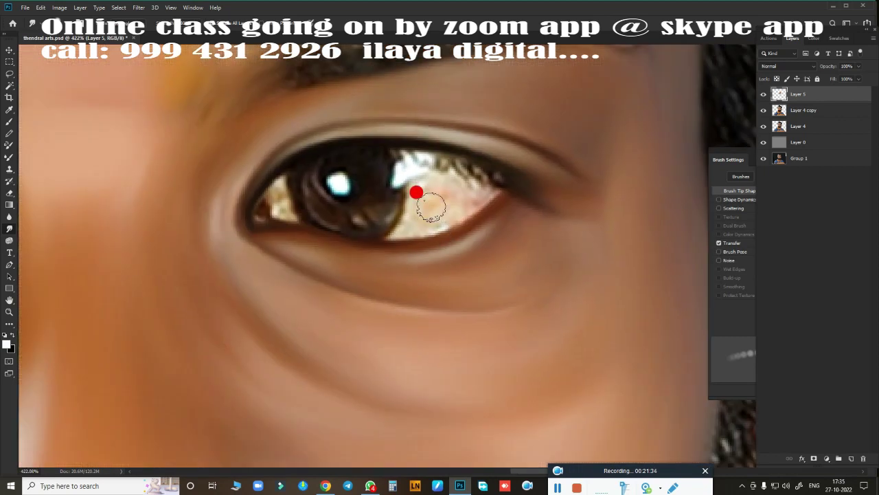
Draw a circular Elliptical Marquee selection around the iris
{"action": "left_click", "coordinate": [8, 62]}
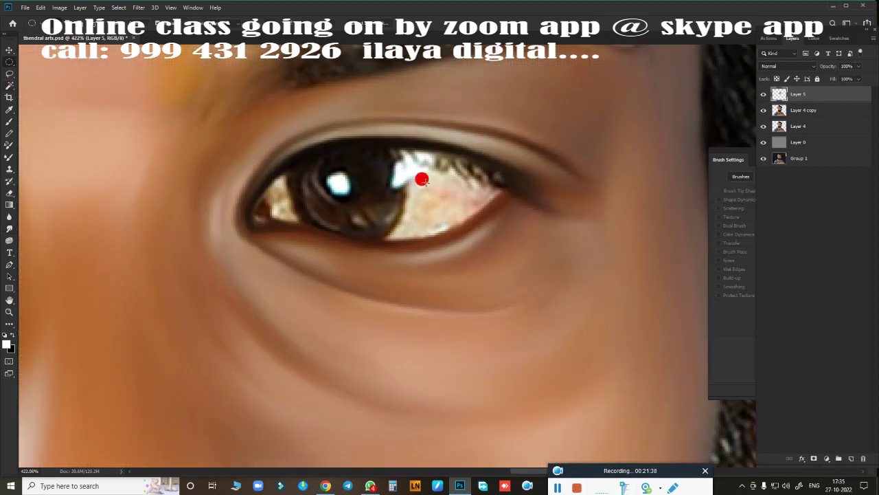
{"action": "left_click_drag", "start_coordinate": [337, 183], "coordinate": [392, 266]}
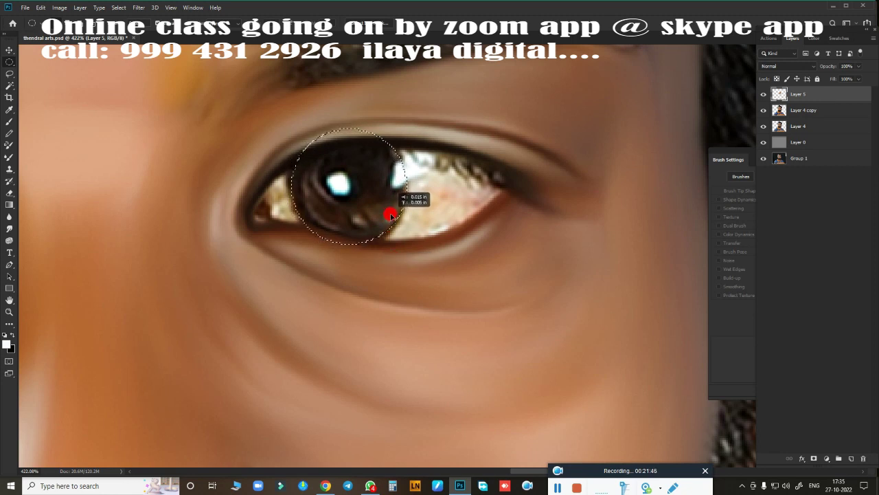
{"action": "left_click_drag", "start_coordinate": [390, 215], "coordinate": [390, 215]}
{"action": "left_click", "coordinate": [385, 254]}
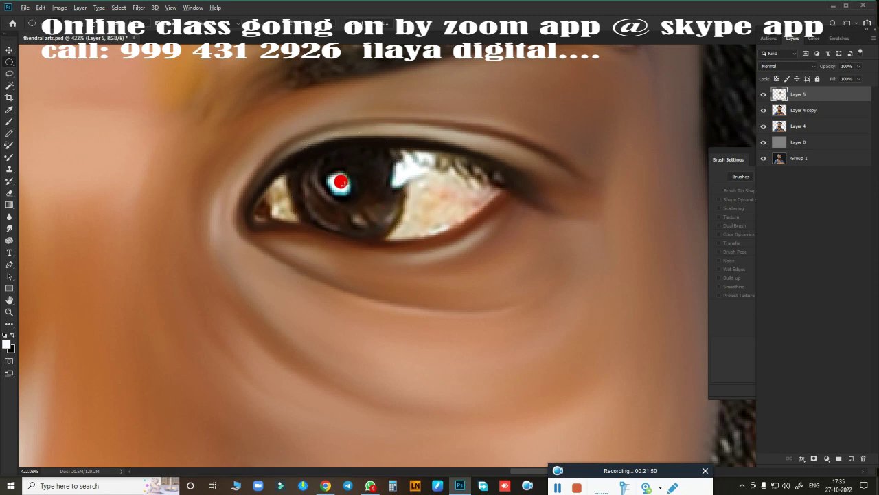
{"action": "left_click_drag", "start_coordinate": [342, 182], "coordinate": [401, 251]}
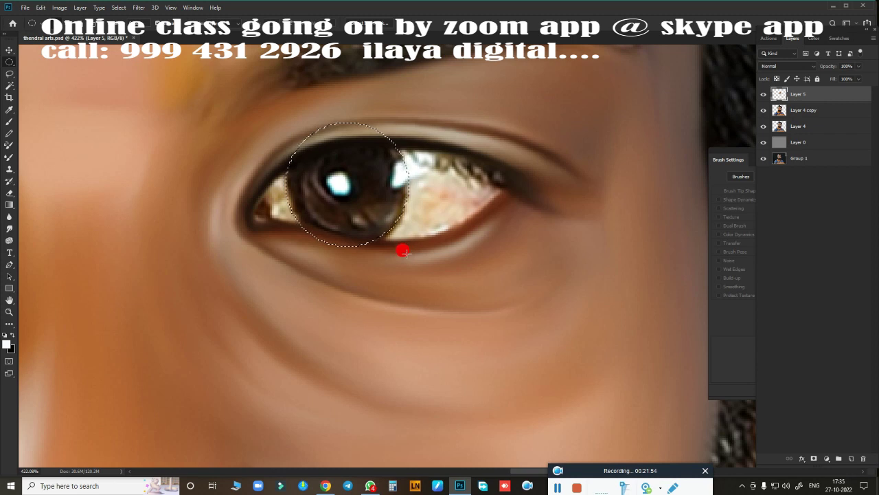
Paint the iris near-black inside the selection and feather the selection by 1.8 px
{"action": "key", "text": "b"}
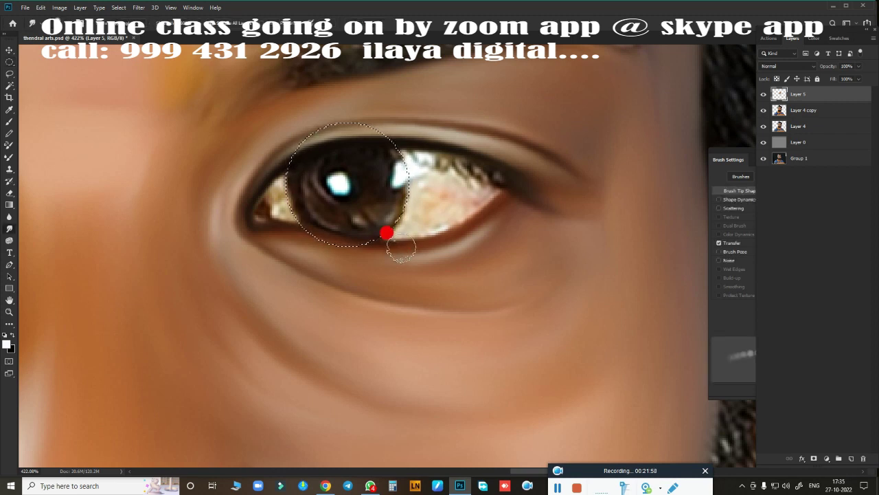
{"action": "mouse_move", "coordinate": [318, 161]}
{"action": "left_mouse_down"}
{"action": "mouse_move", "coordinate": [371, 151]}
{"action": "mouse_move", "coordinate": [379, 180]}
{"action": "mouse_move", "coordinate": [359, 156]}
{"action": "mouse_move", "coordinate": [319, 162]}
{"action": "mouse_move", "coordinate": [296, 188]}
{"action": "mouse_move", "coordinate": [339, 200]}
{"action": "mouse_move", "coordinate": [339, 186]}
{"action": "mouse_move", "coordinate": [310, 176]}
{"action": "mouse_move", "coordinate": [319, 161]}
{"action": "mouse_move", "coordinate": [373, 163]}
{"action": "mouse_move", "coordinate": [395, 182]}
{"action": "left_mouse_up"}
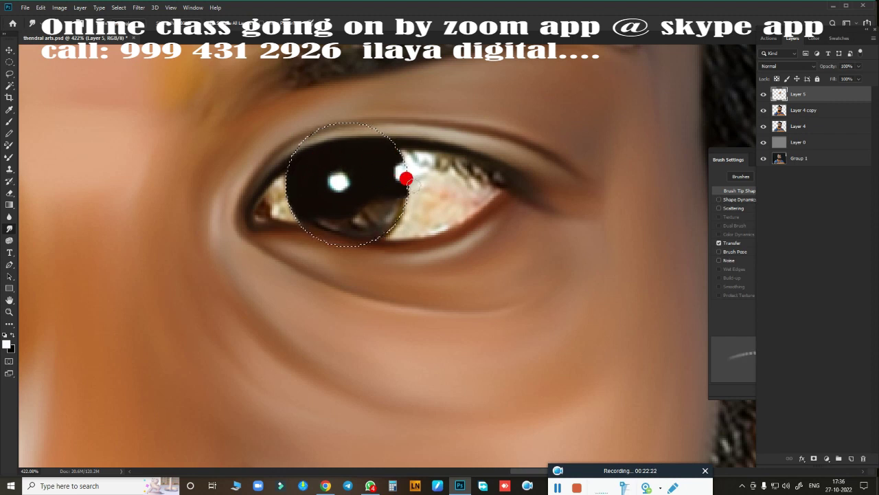
{"action": "mouse_move", "coordinate": [397, 151]}
{"action": "left_mouse_down"}
{"action": "mouse_move", "coordinate": [350, 198]}
{"action": "mouse_move", "coordinate": [300, 197]}
{"action": "mouse_move", "coordinate": [356, 219]}
{"action": "mouse_move", "coordinate": [295, 200]}
{"action": "mouse_move", "coordinate": [447, 204]}
{"action": "mouse_move", "coordinate": [334, 186]}
{"action": "mouse_move", "coordinate": [334, 178]}
{"action": "left_mouse_up"}
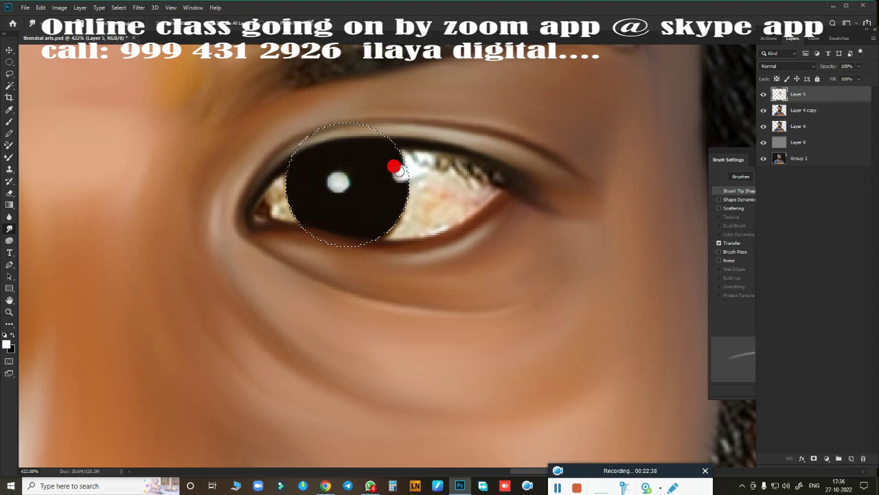
{"action": "key", "text": "shift+F6"}
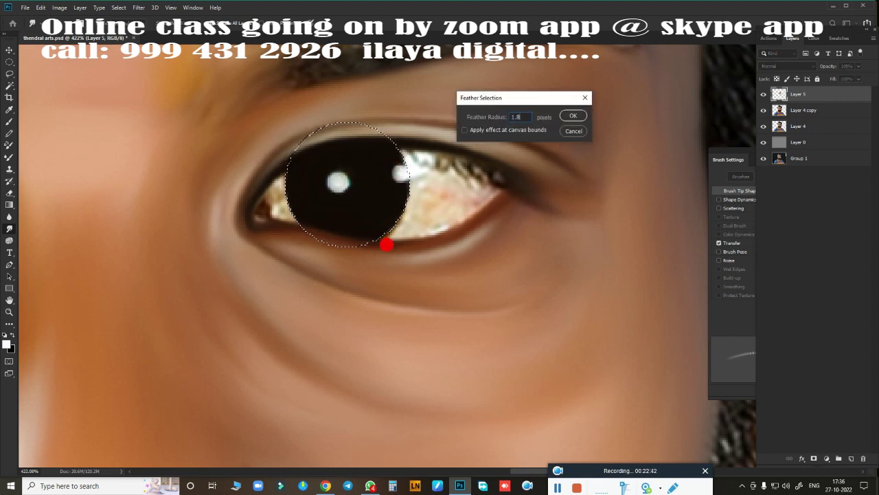
{"action": "key", "text": "Return"}
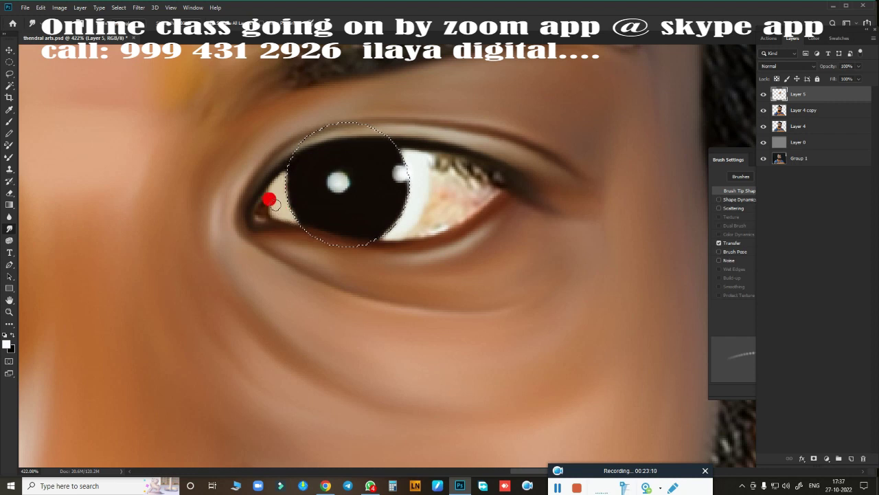
Darken the inner eye corner and repaint the eye white bright, using a smaller brush at the outer corner
{"action": "left_click_drag", "start_coordinate": [259, 213], "coordinate": [265, 196]}
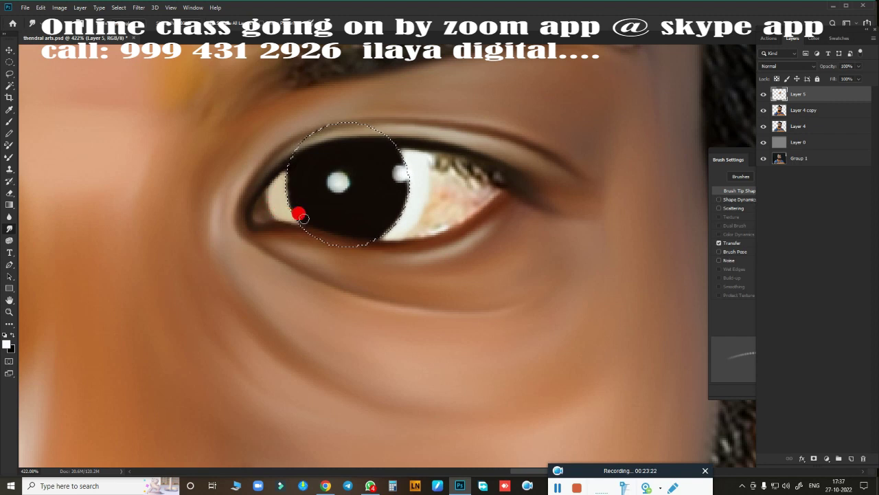
{"action": "mouse_move", "coordinate": [419, 151]}
{"action": "left_mouse_down"}
{"action": "mouse_move", "coordinate": [473, 162]}
{"action": "mouse_move", "coordinate": [446, 172]}
{"action": "mouse_move", "coordinate": [430, 161]}
{"action": "mouse_move", "coordinate": [435, 195]}
{"action": "mouse_move", "coordinate": [420, 226]}
{"action": "mouse_move", "coordinate": [482, 176]}
{"action": "mouse_move", "coordinate": [487, 190]}
{"action": "mouse_move", "coordinate": [459, 183]}
{"action": "mouse_move", "coordinate": [473, 155]}
{"action": "mouse_move", "coordinate": [485, 179]}
{"action": "left_mouse_up"}
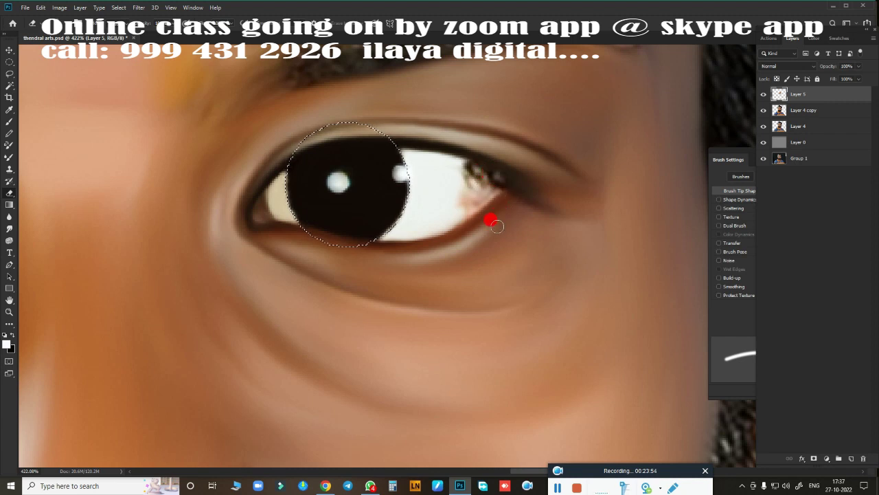
{"action": "mouse_move", "coordinate": [497, 225]}
{"action": "left_mouse_down"}
{"action": "mouse_move", "coordinate": [473, 228]}
{"action": "mouse_move", "coordinate": [480, 169]}
{"action": "mouse_move", "coordinate": [451, 216]}
{"action": "mouse_move", "coordinate": [493, 182]}
{"action": "mouse_move", "coordinate": [449, 172]}
{"action": "mouse_move", "coordinate": [463, 173]}
{"action": "mouse_move", "coordinate": [471, 186]}
{"action": "mouse_move", "coordinate": [462, 192]}
{"action": "mouse_move", "coordinate": [440, 173]}
{"action": "mouse_move", "coordinate": [467, 184]}
{"action": "mouse_move", "coordinate": [457, 138]}
{"action": "mouse_move", "coordinate": [441, 150]}
{"action": "mouse_move", "coordinate": [506, 177]}
{"action": "mouse_move", "coordinate": [471, 153]}
{"action": "mouse_move", "coordinate": [440, 142]}
{"action": "mouse_move", "coordinate": [476, 160]}
{"action": "mouse_move", "coordinate": [435, 150]}
{"action": "left_mouse_up"}
{"action": "key", "text": "bracketleft"}
{"action": "key", "text": "bracketleft"}
{"action": "key", "text": "bracketleft"}
{"action": "mouse_move", "coordinate": [498, 166]}
{"action": "left_mouse_down"}
{"action": "mouse_move", "coordinate": [488, 200]}
{"action": "mouse_move", "coordinate": [496, 182]}
{"action": "left_mouse_up"}
{"action": "mouse_move", "coordinate": [405, 176]}
{"action": "left_mouse_down"}
{"action": "mouse_move", "coordinate": [448, 161]}
{"action": "mouse_move", "coordinate": [465, 167]}
{"action": "mouse_move", "coordinate": [403, 251]}
{"action": "mouse_move", "coordinate": [456, 302]}
{"action": "mouse_move", "coordinate": [433, 267]}
{"action": "mouse_move", "coordinate": [298, 175]}
{"action": "mouse_move", "coordinate": [294, 183]}
{"action": "left_mouse_up"}
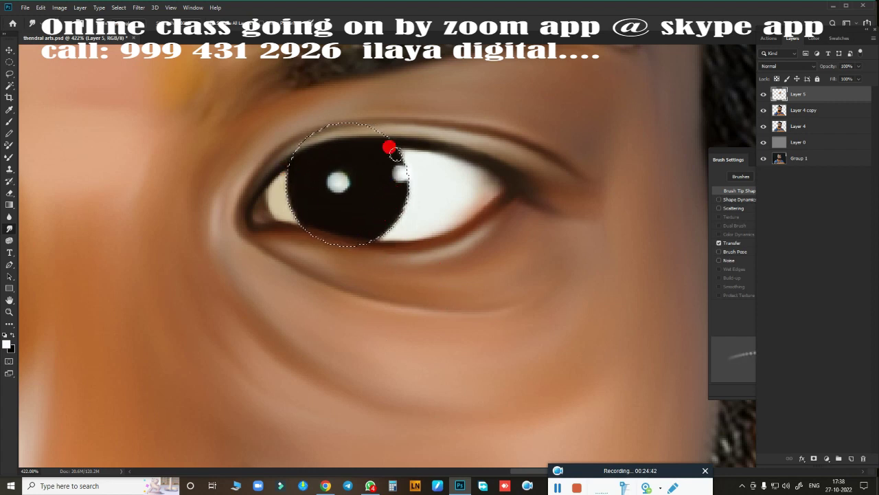
Zoom in on the brow and smudge the skin along and above the eyebrow
{"action": "key", "text": "ctrl+0"}
{"action": "scroll", "coordinate": [492, 357], "scroll_direction": "up", "scroll_amount": 1}
{"action": "scroll", "coordinate": [447, 240], "scroll_direction": "up", "scroll_amount": 2}
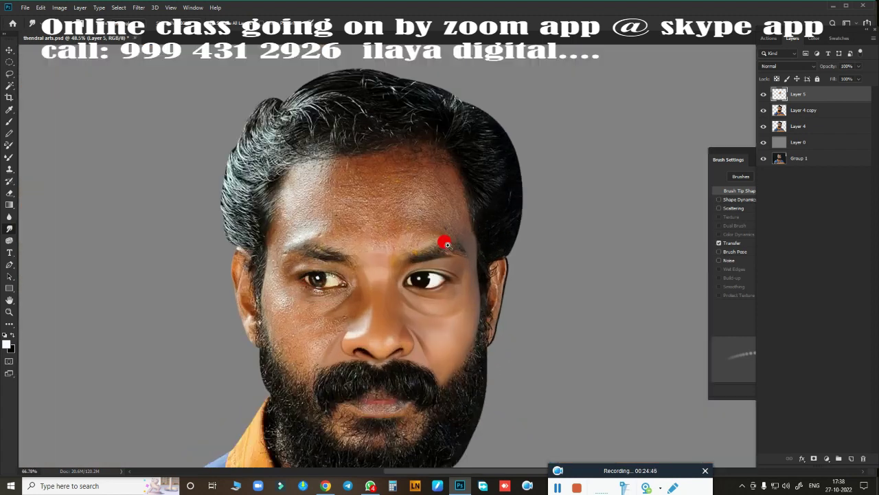
{"action": "scroll", "coordinate": [474, 252], "scroll_direction": "up", "scroll_amount": 2}
{"action": "scroll", "coordinate": [473, 226], "scroll_direction": "up", "scroll_amount": 1}
{"action": "scroll", "coordinate": [449, 206], "scroll_direction": "up", "scroll_amount": 1}
{"action": "scroll", "coordinate": [424, 250], "scroll_direction": "up", "scroll_amount": 1}
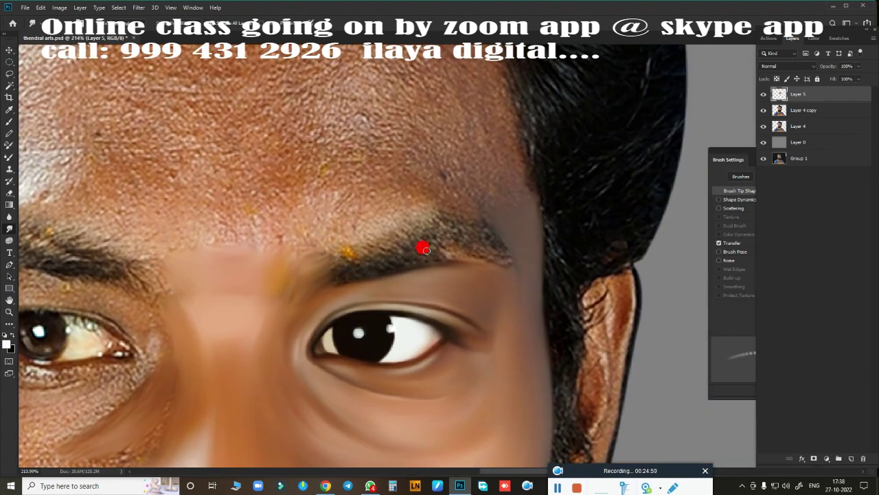
{"action": "mouse_move", "coordinate": [320, 235]}
{"action": "left_mouse_down"}
{"action": "mouse_move", "coordinate": [316, 213]}
{"action": "mouse_move", "coordinate": [368, 200]}
{"action": "mouse_move", "coordinate": [257, 246]}
{"action": "left_mouse_up"}
{"action": "mouse_move", "coordinate": [315, 247]}
{"action": "left_mouse_down"}
{"action": "mouse_move", "coordinate": [461, 199]}
{"action": "mouse_move", "coordinate": [497, 204]}
{"action": "mouse_move", "coordinate": [401, 206]}
{"action": "left_mouse_up"}
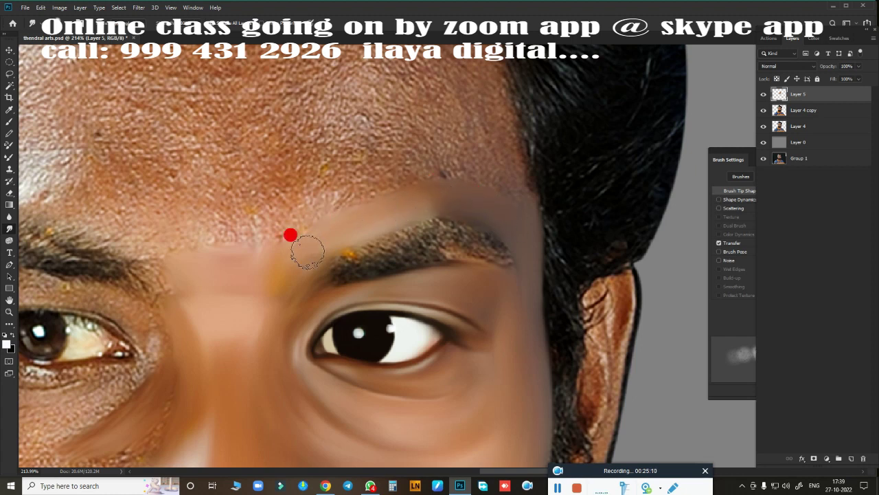
Paint out the orange blotch between the brows and blend the inner eyebrow's fuzzy hair texture
{"action": "mouse_move", "coordinate": [307, 252]}
{"action": "left_mouse_down"}
{"action": "mouse_move", "coordinate": [266, 266]}
{"action": "mouse_move", "coordinate": [261, 281]}
{"action": "mouse_move", "coordinate": [287, 257]}
{"action": "mouse_move", "coordinate": [270, 280]}
{"action": "mouse_move", "coordinate": [240, 295]}
{"action": "left_mouse_up"}
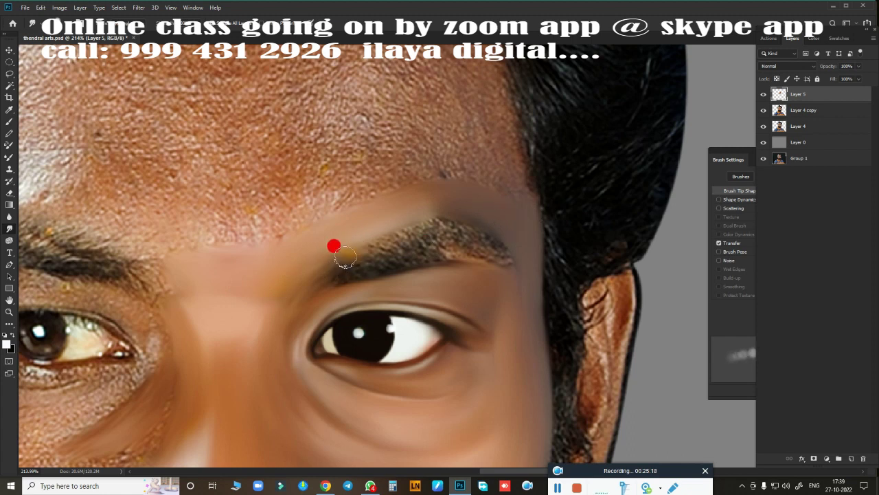
{"action": "left_click_drag", "start_coordinate": [365, 249], "coordinate": [387, 258]}
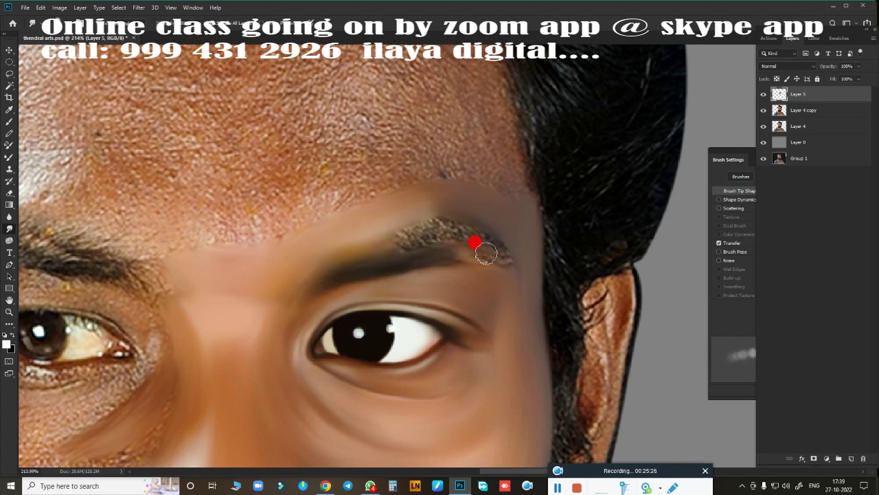
{"action": "mouse_move", "coordinate": [516, 267]}
{"action": "left_mouse_down"}
{"action": "mouse_move", "coordinate": [477, 230]}
{"action": "mouse_move", "coordinate": [425, 223]}
{"action": "left_mouse_up"}
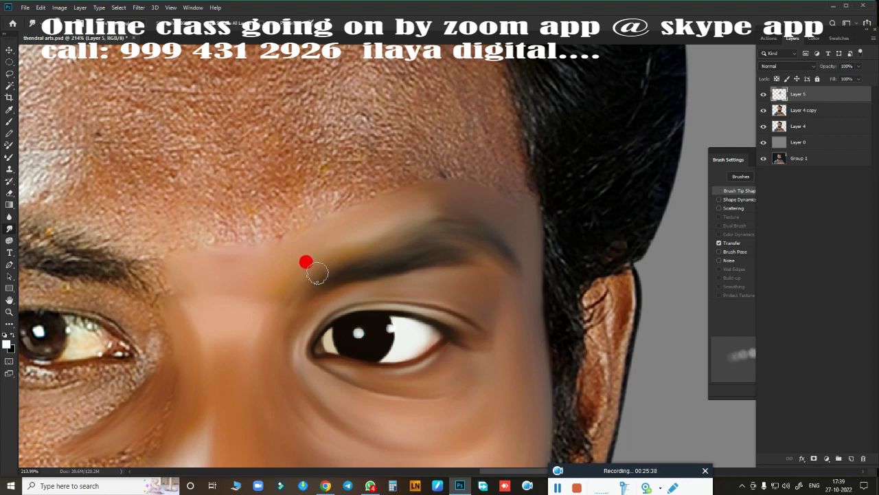
{"action": "scroll", "coordinate": [333, 226], "scroll_direction": "down", "scroll_amount": 1}
Smudge the forehead skin above the eyebrow across toward the hairline
{"action": "scroll", "coordinate": [392, 250], "scroll_direction": "up", "scroll_amount": 3}
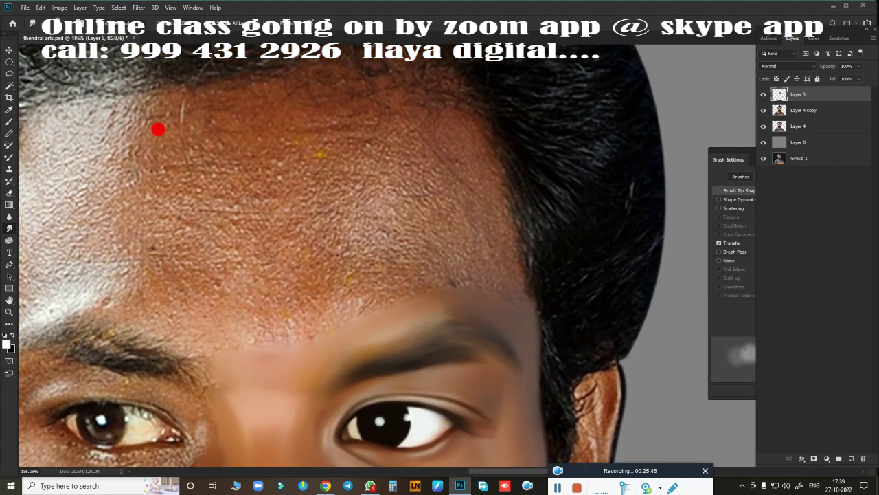
{"action": "mouse_move", "coordinate": [157, 130]}
{"action": "left_mouse_down"}
{"action": "mouse_move", "coordinate": [204, 75]}
{"action": "mouse_move", "coordinate": [196, 84]}
{"action": "mouse_move", "coordinate": [211, 143]}
{"action": "left_mouse_up"}
{"action": "mouse_move", "coordinate": [243, 175]}
{"action": "left_mouse_down"}
{"action": "mouse_move", "coordinate": [172, 243]}
{"action": "mouse_move", "coordinate": [278, 231]}
{"action": "left_mouse_up"}
{"action": "mouse_move", "coordinate": [365, 186]}
{"action": "left_mouse_down"}
{"action": "mouse_move", "coordinate": [385, 220]}
{"action": "mouse_move", "coordinate": [405, 206]}
{"action": "left_mouse_up"}
{"action": "mouse_move", "coordinate": [443, 152]}
{"action": "left_mouse_down"}
{"action": "mouse_move", "coordinate": [460, 118]}
{"action": "mouse_move", "coordinate": [448, 89]}
{"action": "mouse_move", "coordinate": [501, 261]}
{"action": "mouse_move", "coordinate": [516, 281]}
{"action": "mouse_move", "coordinate": [496, 209]}
{"action": "left_mouse_up"}
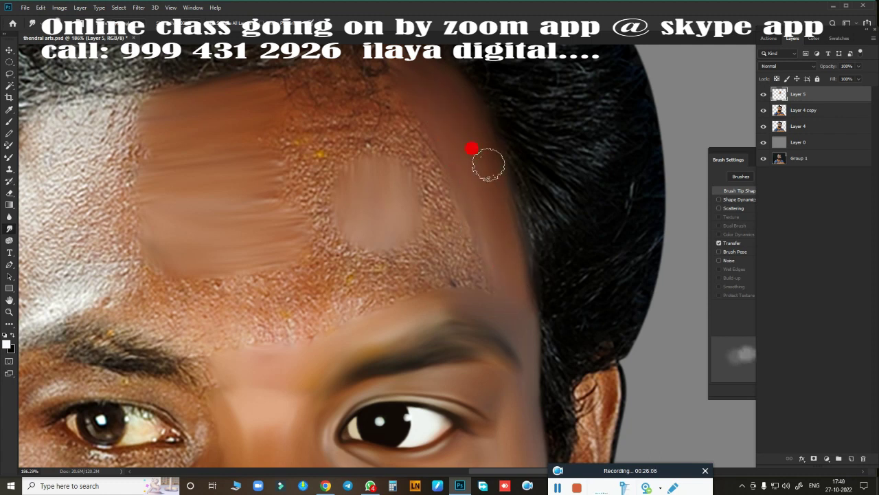
{"action": "mouse_move", "coordinate": [489, 165]}
{"action": "left_mouse_down"}
{"action": "mouse_move", "coordinate": [408, 95]}
{"action": "mouse_move", "coordinate": [399, 63]}
{"action": "mouse_move", "coordinate": [176, 118]}
{"action": "mouse_move", "coordinate": [171, 133]}
{"action": "mouse_move", "coordinate": [368, 89]}
{"action": "mouse_move", "coordinate": [392, 98]}
{"action": "mouse_move", "coordinate": [370, 157]}
{"action": "mouse_move", "coordinate": [218, 117]}
{"action": "mouse_move", "coordinate": [406, 64]}
{"action": "mouse_move", "coordinate": [202, 103]}
{"action": "mouse_move", "coordinate": [364, 67]}
{"action": "mouse_move", "coordinate": [448, 126]}
{"action": "mouse_move", "coordinate": [485, 268]}
{"action": "mouse_move", "coordinate": [477, 274]}
{"action": "mouse_move", "coordinate": [516, 302]}
{"action": "mouse_move", "coordinate": [471, 257]}
{"action": "mouse_move", "coordinate": [524, 341]}
{"action": "mouse_move", "coordinate": [516, 336]}
{"action": "left_mouse_up"}
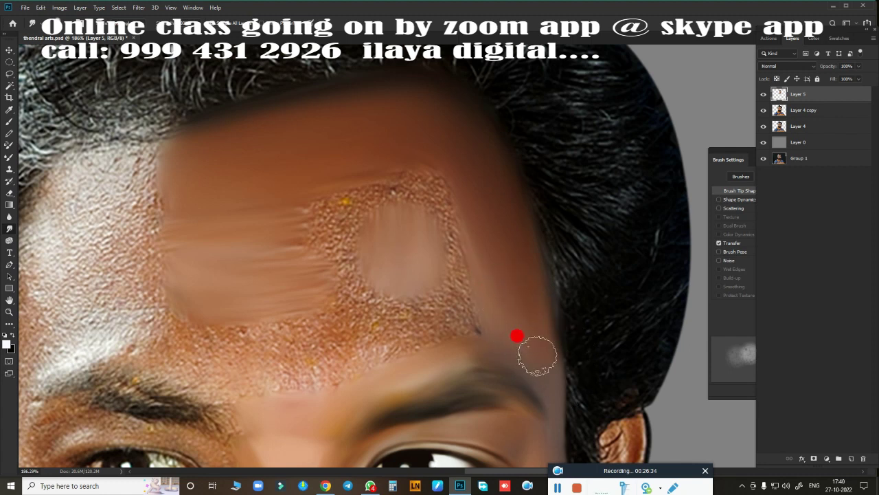
{"action": "left_click_drag", "start_coordinate": [445, 355], "coordinate": [520, 238]}
With a larger soft brush, smooth the whole forehead, temple and the remaining textured patch
{"action": "key", "text": "e"}
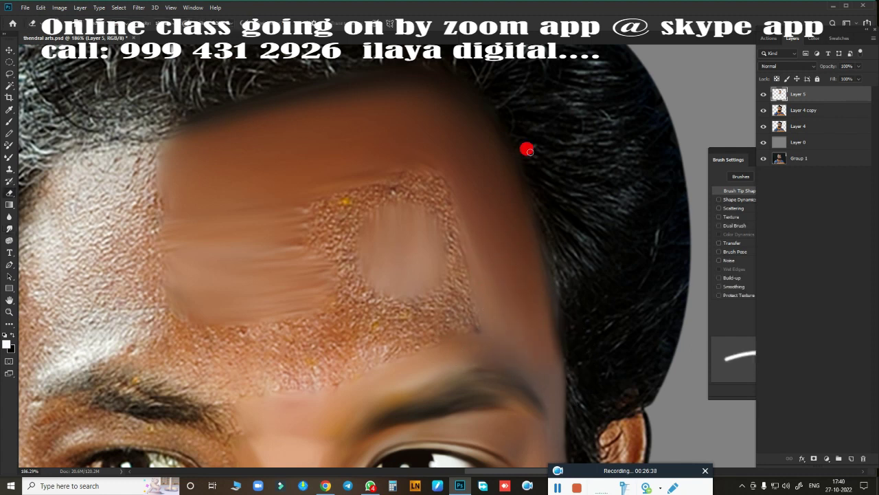
{"action": "key", "text": "bracketright"}
{"action": "key", "text": "bracketright"}
{"action": "key", "text": "bracketright"}
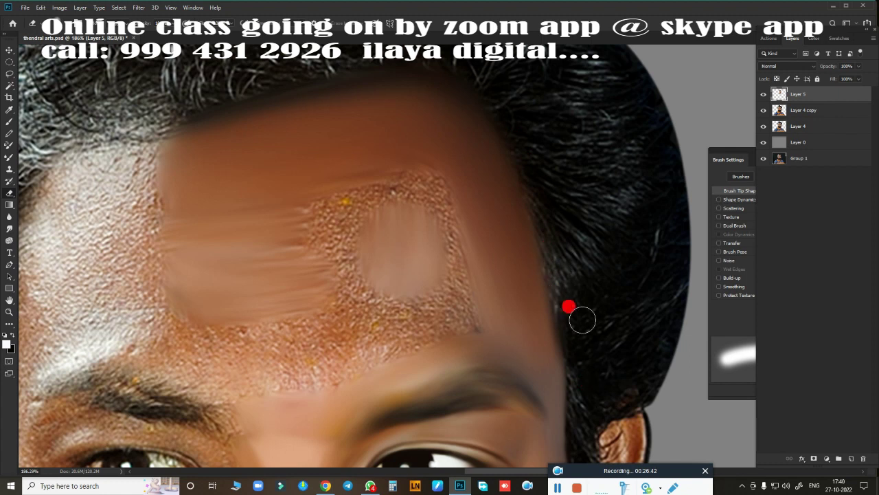
{"action": "left_click_drag", "start_coordinate": [141, 112], "coordinate": [266, 88]}
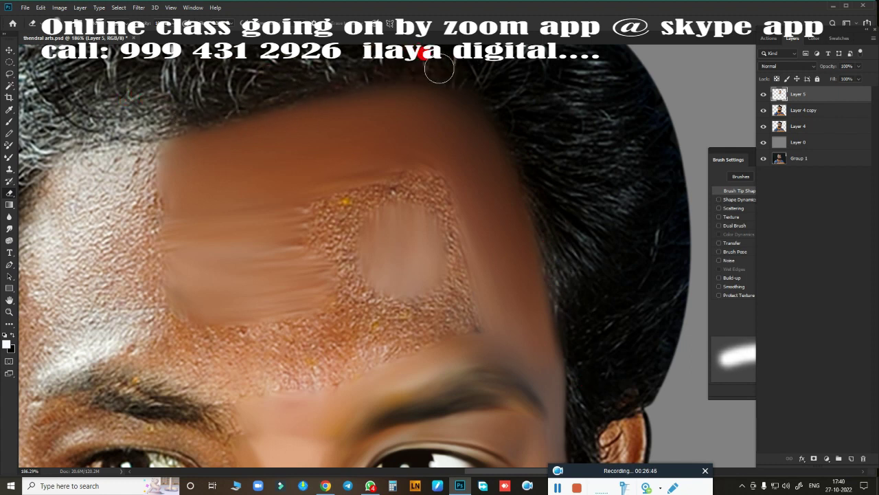
{"action": "left_click_drag", "start_coordinate": [348, 260], "coordinate": [451, 186]}
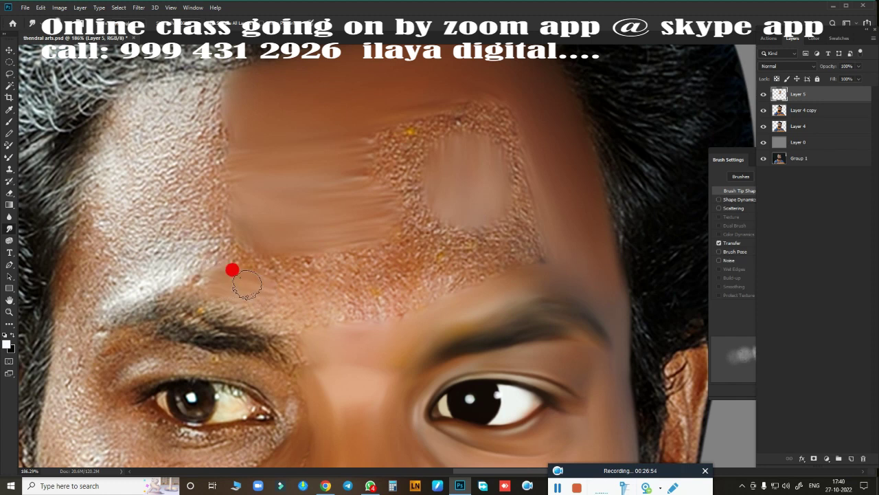
{"action": "left_click_drag", "start_coordinate": [247, 283], "coordinate": [263, 296]}
{"action": "mouse_move", "coordinate": [249, 234]}
{"action": "left_mouse_down"}
{"action": "mouse_move", "coordinate": [252, 169]}
{"action": "mouse_move", "coordinate": [245, 176]}
{"action": "mouse_move", "coordinate": [346, 160]}
{"action": "mouse_move", "coordinate": [323, 161]}
{"action": "mouse_move", "coordinate": [367, 167]}
{"action": "mouse_move", "coordinate": [411, 222]}
{"action": "mouse_move", "coordinate": [255, 223]}
{"action": "mouse_move", "coordinate": [377, 219]}
{"action": "mouse_move", "coordinate": [412, 197]}
{"action": "mouse_move", "coordinate": [384, 151]}
{"action": "mouse_move", "coordinate": [396, 217]}
{"action": "mouse_move", "coordinate": [365, 127]}
{"action": "mouse_move", "coordinate": [442, 94]}
{"action": "mouse_move", "coordinate": [444, 102]}
{"action": "mouse_move", "coordinate": [261, 132]}
{"action": "mouse_move", "coordinate": [440, 108]}
{"action": "mouse_move", "coordinate": [490, 121]}
{"action": "mouse_move", "coordinate": [396, 122]}
{"action": "mouse_move", "coordinate": [510, 117]}
{"action": "mouse_move", "coordinate": [534, 197]}
{"action": "mouse_move", "coordinate": [491, 182]}
{"action": "mouse_move", "coordinate": [483, 199]}
{"action": "mouse_move", "coordinate": [494, 180]}
{"action": "mouse_move", "coordinate": [440, 141]}
{"action": "mouse_move", "coordinate": [437, 237]}
{"action": "mouse_move", "coordinate": [412, 300]}
{"action": "mouse_move", "coordinate": [506, 261]}
{"action": "mouse_move", "coordinate": [284, 285]}
{"action": "mouse_move", "coordinate": [337, 275]}
{"action": "mouse_move", "coordinate": [321, 318]}
{"action": "mouse_move", "coordinate": [308, 316]}
{"action": "mouse_move", "coordinate": [371, 308]}
{"action": "mouse_move", "coordinate": [261, 245]}
{"action": "mouse_move", "coordinate": [255, 252]}
{"action": "mouse_move", "coordinate": [314, 252]}
{"action": "mouse_move", "coordinate": [261, 235]}
{"action": "mouse_move", "coordinate": [481, 251]}
{"action": "mouse_move", "coordinate": [554, 232]}
{"action": "mouse_move", "coordinate": [518, 186]}
{"action": "mouse_move", "coordinate": [522, 175]}
{"action": "mouse_move", "coordinate": [472, 268]}
{"action": "mouse_move", "coordinate": [362, 265]}
{"action": "mouse_move", "coordinate": [330, 255]}
{"action": "mouse_move", "coordinate": [463, 176]}
{"action": "mouse_move", "coordinate": [450, 132]}
{"action": "left_mouse_up"}
{"action": "mouse_move", "coordinate": [410, 91]}
{"action": "left_mouse_down"}
{"action": "mouse_move", "coordinate": [294, 122]}
{"action": "mouse_move", "coordinate": [275, 90]}
{"action": "mouse_move", "coordinate": [433, 96]}
{"action": "mouse_move", "coordinate": [380, 224]}
{"action": "mouse_move", "coordinate": [88, 157]}
{"action": "mouse_move", "coordinate": [65, 226]}
{"action": "mouse_move", "coordinate": [73, 230]}
{"action": "mouse_move", "coordinate": [39, 377]}
{"action": "mouse_move", "coordinate": [63, 283]}
{"action": "left_mouse_up"}
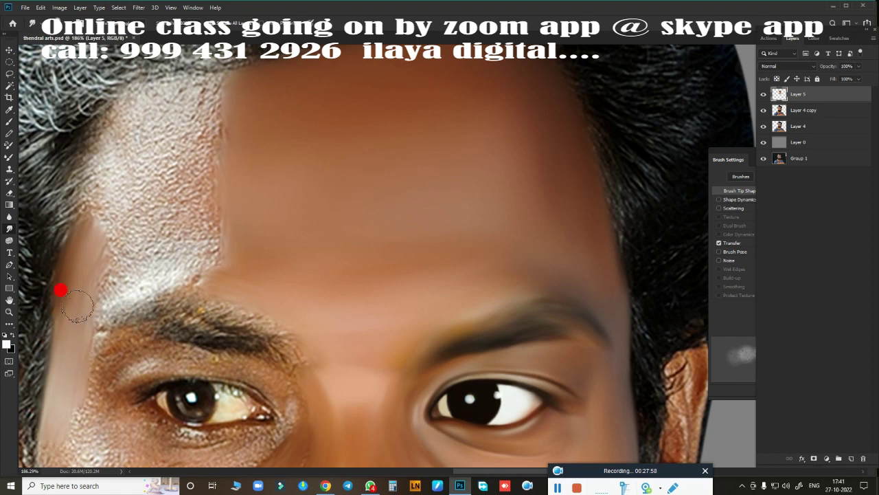
{"action": "mouse_move", "coordinate": [97, 249]}
{"action": "left_mouse_down"}
{"action": "mouse_move", "coordinate": [126, 279]}
{"action": "mouse_move", "coordinate": [161, 267]}
{"action": "mouse_move", "coordinate": [108, 297]}
{"action": "mouse_move", "coordinate": [84, 338]}
{"action": "mouse_move", "coordinate": [197, 277]}
{"action": "mouse_move", "coordinate": [152, 263]}
{"action": "mouse_move", "coordinate": [208, 245]}
{"action": "mouse_move", "coordinate": [117, 133]}
{"action": "mouse_move", "coordinate": [207, 69]}
{"action": "mouse_move", "coordinate": [101, 202]}
{"action": "mouse_move", "coordinate": [102, 186]}
{"action": "mouse_move", "coordinate": [84, 275]}
{"action": "left_mouse_up"}
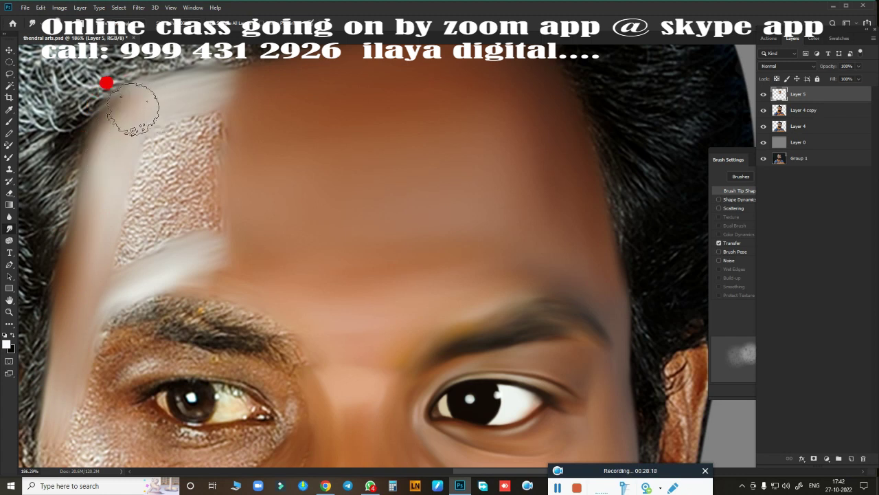
{"action": "mouse_move", "coordinate": [164, 154]}
{"action": "left_mouse_down"}
{"action": "mouse_move", "coordinate": [183, 157]}
{"action": "mouse_move", "coordinate": [190, 108]}
{"action": "mouse_move", "coordinate": [213, 167]}
{"action": "mouse_move", "coordinate": [226, 118]}
{"action": "mouse_move", "coordinate": [138, 177]}
{"action": "mouse_move", "coordinate": [207, 220]}
{"action": "mouse_move", "coordinate": [137, 202]}
{"action": "mouse_move", "coordinate": [240, 269]}
{"action": "mouse_move", "coordinate": [171, 257]}
{"action": "mouse_move", "coordinate": [221, 243]}
{"action": "mouse_move", "coordinate": [197, 267]}
{"action": "mouse_move", "coordinate": [133, 284]}
{"action": "mouse_move", "coordinate": [73, 327]}
{"action": "mouse_move", "coordinate": [231, 205]}
{"action": "left_mouse_up"}
Erase the overlay along the hairline to reveal the dark hair
{"action": "key", "text": "e"}
{"action": "scroll", "coordinate": [290, 136], "scroll_direction": "up", "scroll_amount": 3}
{"action": "scroll", "coordinate": [290, 136], "scroll_direction": "left", "scroll_amount": 3}
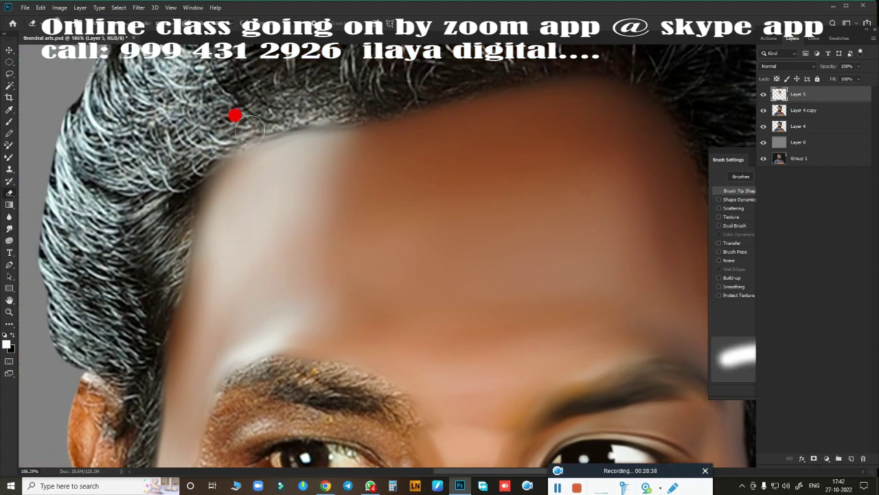
{"action": "left_click_drag", "start_coordinate": [249, 130], "coordinate": [389, 97]}
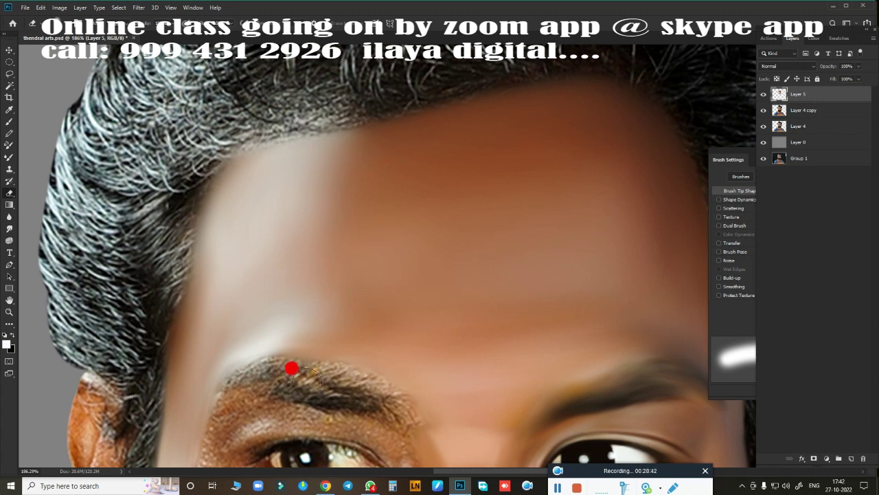
{"action": "scroll", "coordinate": [403, 249], "scroll_direction": "down", "scroll_amount": 2}
{"action": "scroll", "coordinate": [406, 158], "scroll_direction": "down", "scroll_amount": 3}
{"action": "scroll", "coordinate": [385, 204], "scroll_direction": "up", "scroll_amount": 4}
{"action": "scroll", "coordinate": [447, 227], "scroll_direction": "up", "scroll_amount": 2}
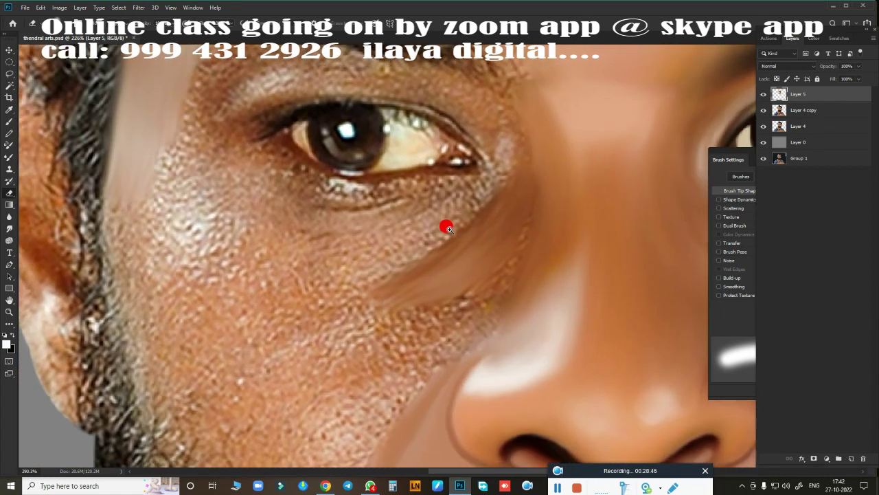
{"action": "scroll", "coordinate": [446, 227], "scroll_direction": "up", "scroll_amount": 2}
With the Smudge tool, smooth the lower eyebrow and the skin under it
{"action": "key", "text": "r"}
{"action": "key", "text": "ctrl+s"}
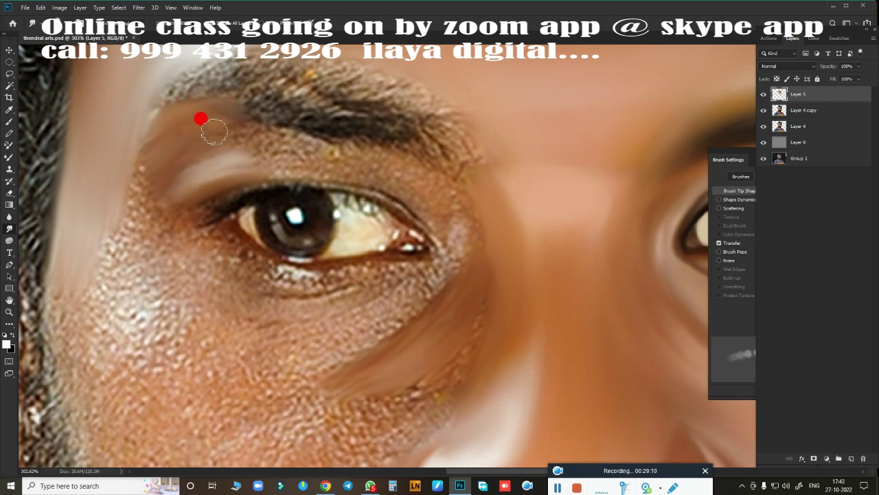
{"action": "left_click_drag", "start_coordinate": [233, 126], "coordinate": [302, 141]}
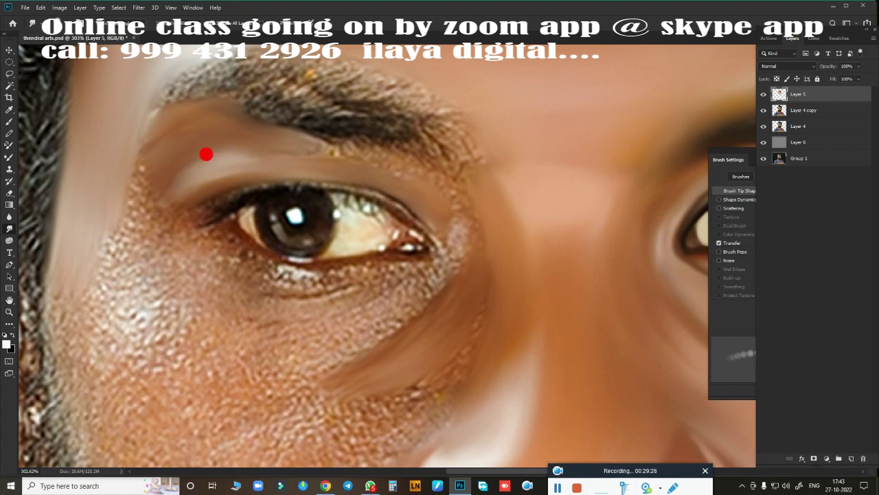
{"action": "left_click_drag", "start_coordinate": [321, 151], "coordinate": [303, 139]}
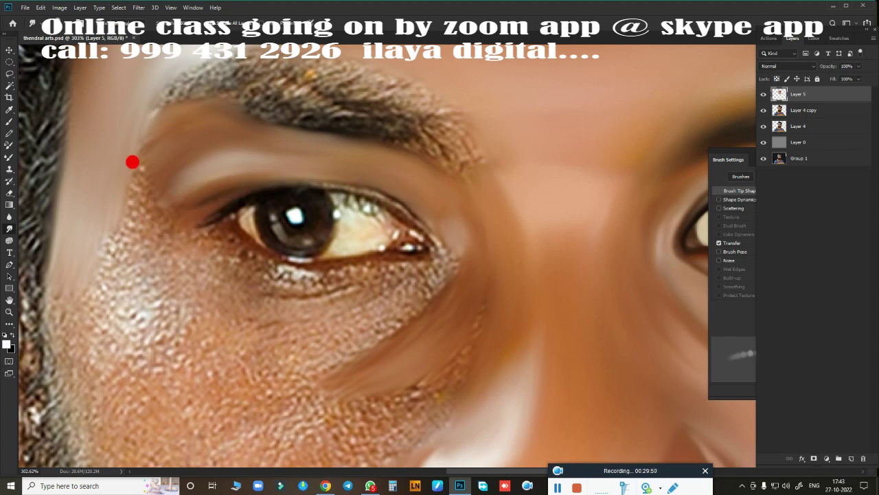
Blend the brow edge into the upper cheek and smear the cheek-to-hair edge downward
{"action": "mouse_move", "coordinate": [133, 163]}
{"action": "left_mouse_down"}
{"action": "mouse_move", "coordinate": [136, 112]}
{"action": "mouse_move", "coordinate": [117, 226]}
{"action": "left_mouse_up"}
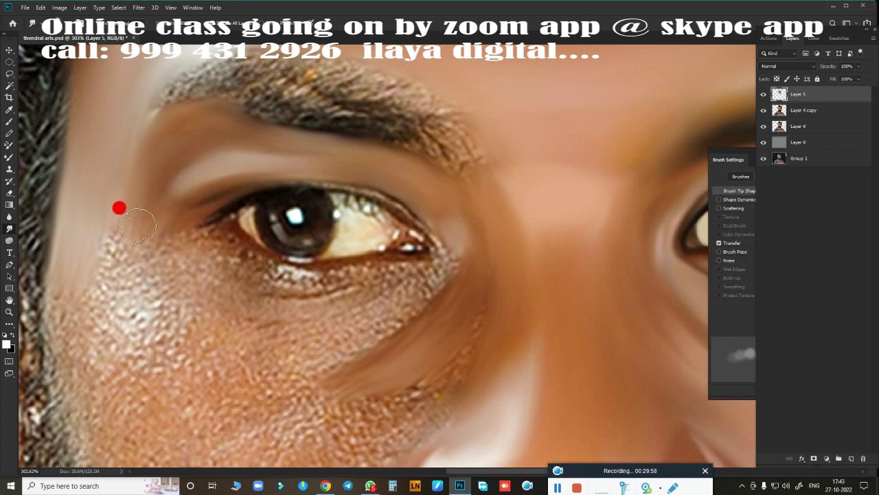
{"action": "key", "text": "bracketright"}
{"action": "key", "text": "bracketright"}
{"action": "mouse_move", "coordinate": [80, 234]}
{"action": "left_mouse_down"}
{"action": "mouse_move", "coordinate": [48, 329]}
{"action": "mouse_move", "coordinate": [71, 242]}
{"action": "left_mouse_up"}
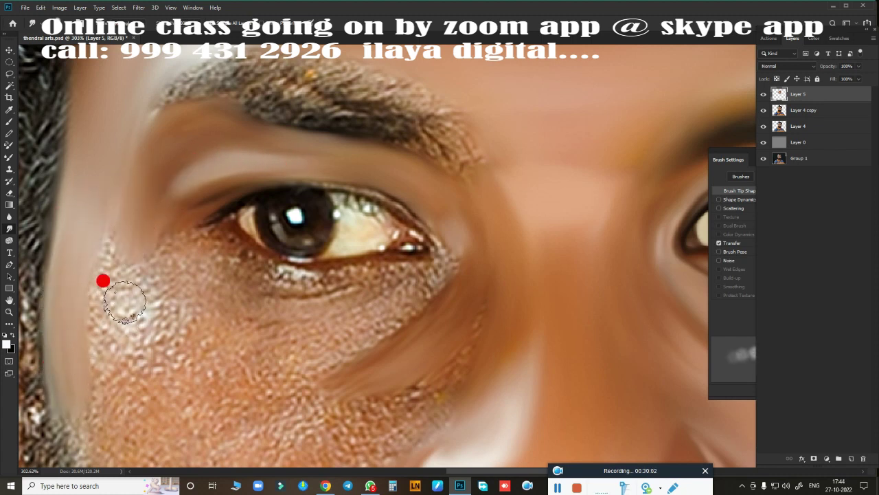
{"action": "left_click_drag", "start_coordinate": [102, 280], "coordinate": [112, 276]}
{"action": "left_click_drag", "start_coordinate": [108, 194], "coordinate": [82, 379]}
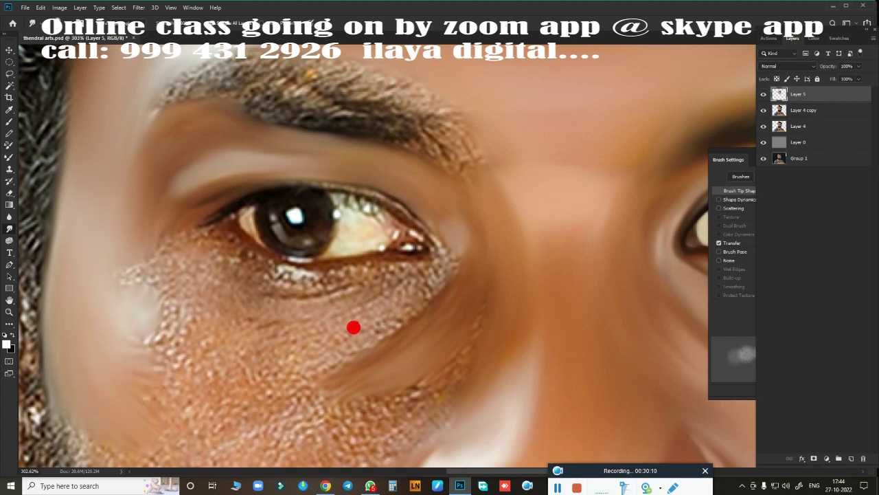
Smudge the eyebrow from its left end across into a smooth dark band
{"action": "scroll", "coordinate": [457, 221], "scroll_direction": "down", "scroll_amount": 5}
{"action": "scroll", "coordinate": [472, 226], "scroll_direction": "up", "scroll_amount": 6}
{"action": "left_click_drag", "start_coordinate": [472, 227], "coordinate": [420, 421]}
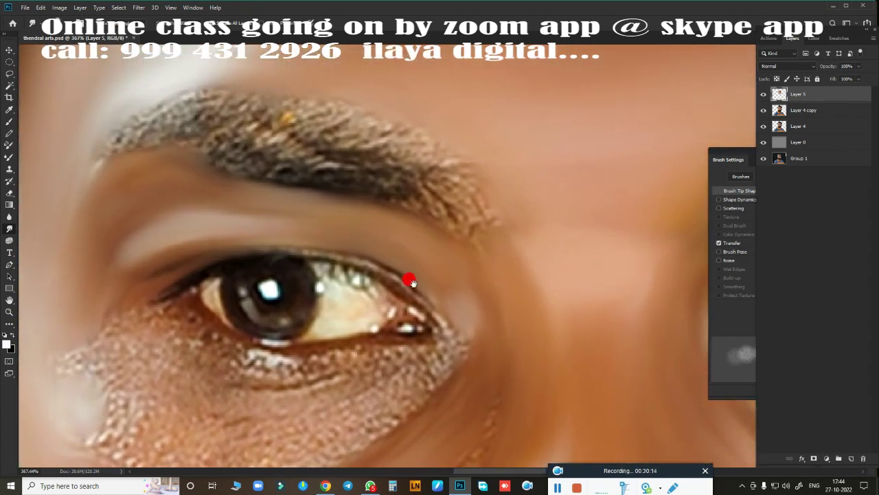
{"action": "left_click_drag", "start_coordinate": [234, 131], "coordinate": [114, 142]}
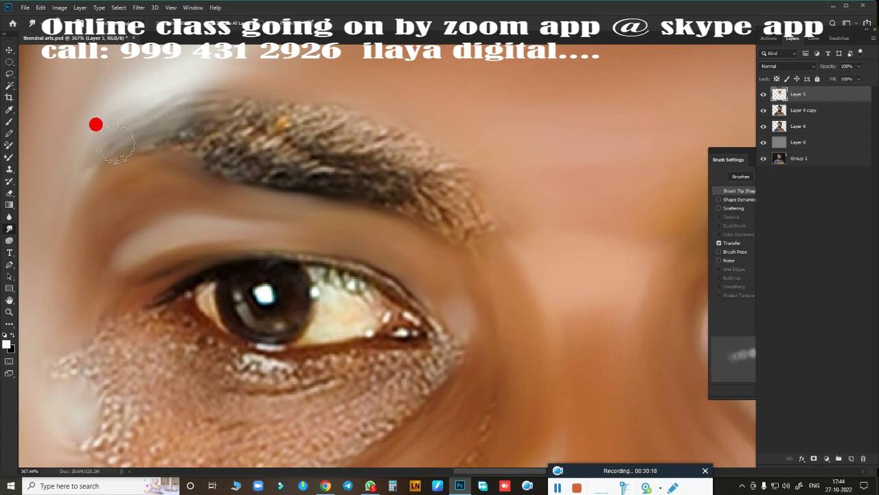
{"action": "left_click_drag", "start_coordinate": [243, 149], "coordinate": [108, 188]}
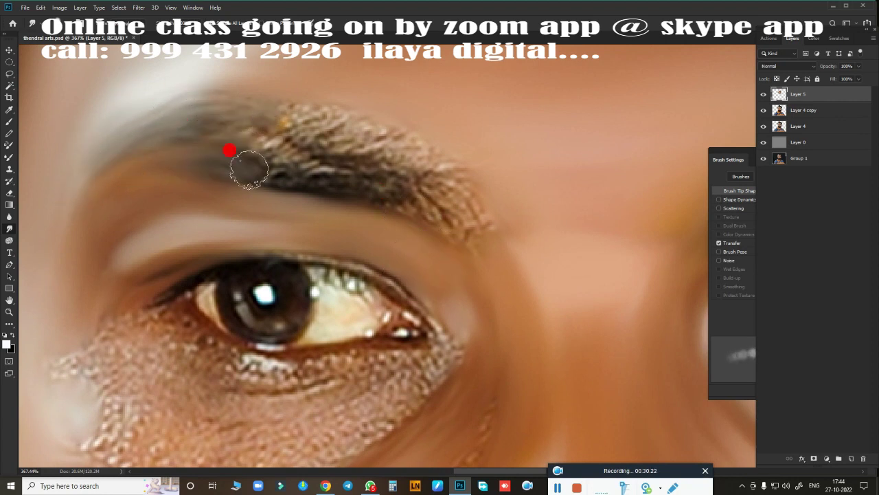
{"action": "mouse_move", "coordinate": [247, 167]}
{"action": "left_mouse_down"}
{"action": "mouse_move", "coordinate": [467, 227]}
{"action": "mouse_move", "coordinate": [178, 122]}
{"action": "mouse_move", "coordinate": [466, 200]}
{"action": "left_mouse_up"}
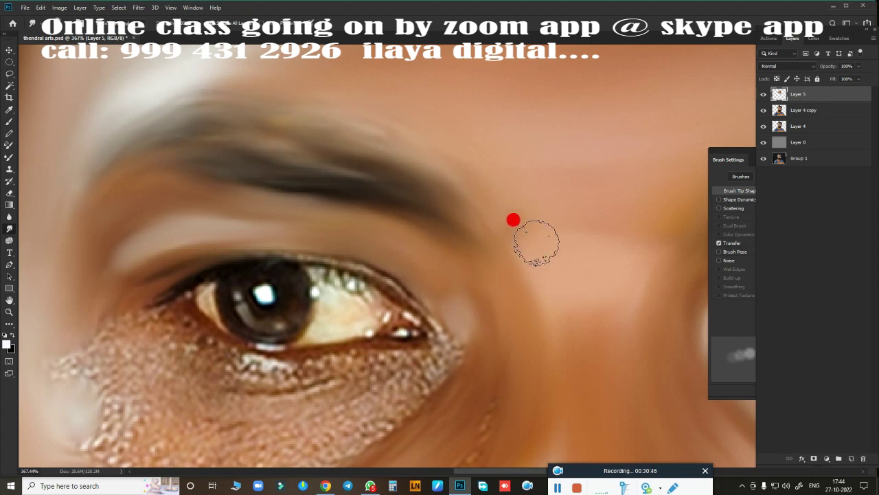
Scrub the under-eye skin, the left cheek and the cheek beside the nose smooth
{"action": "scroll", "coordinate": [467, 278], "scroll_direction": "down", "scroll_amount": 3}
{"action": "scroll", "coordinate": [405, 254], "scroll_direction": "up", "scroll_amount": 2}
{"action": "scroll", "coordinate": [357, 237], "scroll_direction": "up", "scroll_amount": 1}
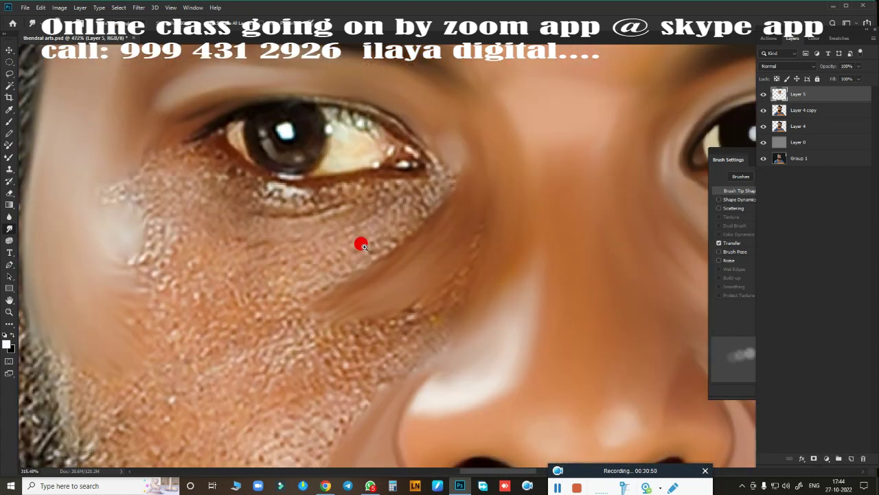
{"action": "scroll", "coordinate": [363, 246], "scroll_direction": "up", "scroll_amount": 1}
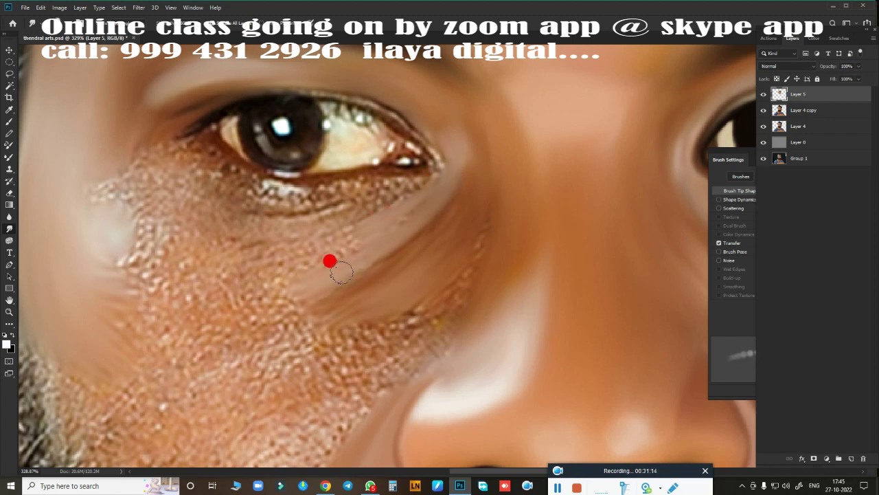
{"action": "left_click_drag", "start_coordinate": [246, 257], "coordinate": [347, 236]}
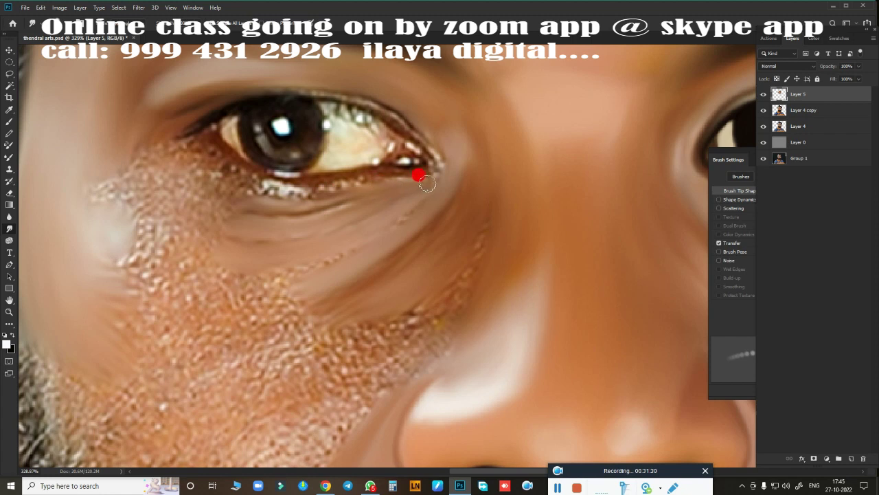
{"action": "mouse_move", "coordinate": [310, 310]}
{"action": "left_mouse_down"}
{"action": "mouse_move", "coordinate": [160, 312]}
{"action": "mouse_move", "coordinate": [220, 320]}
{"action": "mouse_move", "coordinate": [307, 305]}
{"action": "mouse_move", "coordinate": [189, 314]}
{"action": "mouse_move", "coordinate": [197, 277]}
{"action": "mouse_move", "coordinate": [296, 273]}
{"action": "left_mouse_up"}
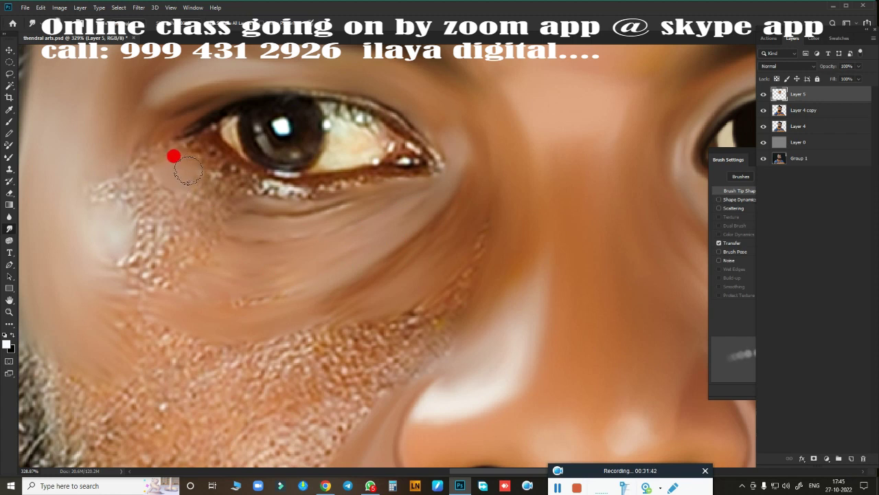
{"action": "mouse_move", "coordinate": [266, 191]}
{"action": "left_mouse_down"}
{"action": "mouse_move", "coordinate": [200, 204]}
{"action": "mouse_move", "coordinate": [224, 217]}
{"action": "mouse_move", "coordinate": [139, 231]}
{"action": "mouse_move", "coordinate": [162, 221]}
{"action": "left_mouse_up"}
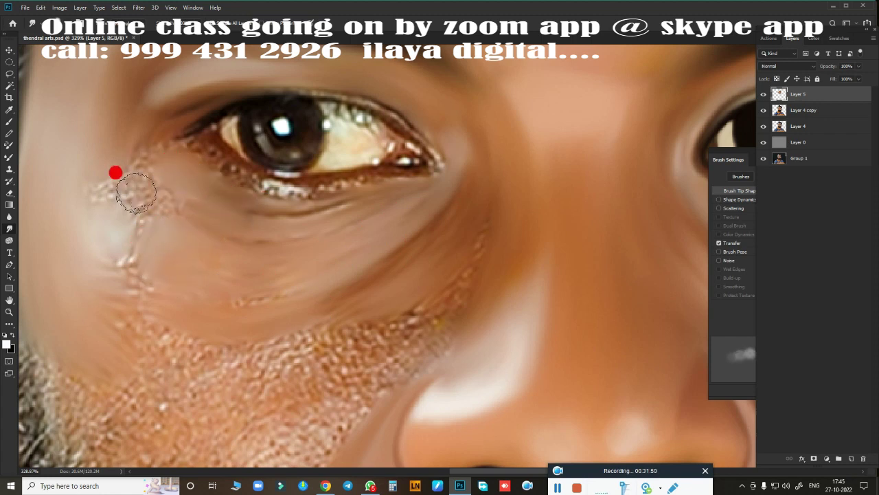
{"action": "mouse_move", "coordinate": [388, 302]}
{"action": "left_mouse_down"}
{"action": "mouse_move", "coordinate": [358, 309]}
{"action": "mouse_move", "coordinate": [408, 171]}
{"action": "mouse_move", "coordinate": [314, 261]}
{"action": "left_mouse_up"}
{"action": "mouse_move", "coordinate": [337, 213]}
{"action": "left_mouse_down"}
{"action": "mouse_move", "coordinate": [320, 235]}
{"action": "mouse_move", "coordinate": [346, 203]}
{"action": "mouse_move", "coordinate": [322, 260]}
{"action": "mouse_move", "coordinate": [393, 173]}
{"action": "mouse_move", "coordinate": [318, 266]}
{"action": "mouse_move", "coordinate": [320, 284]}
{"action": "mouse_move", "coordinate": [322, 269]}
{"action": "mouse_move", "coordinate": [429, 129]}
{"action": "mouse_move", "coordinate": [469, 98]}
{"action": "mouse_move", "coordinate": [416, 149]}
{"action": "mouse_move", "coordinate": [433, 144]}
{"action": "mouse_move", "coordinate": [347, 206]}
{"action": "mouse_move", "coordinate": [417, 157]}
{"action": "left_mouse_up"}
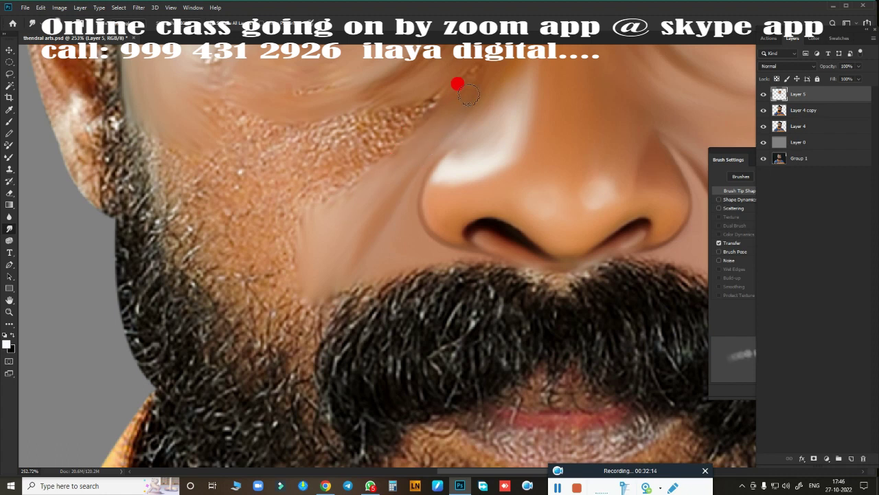
Smudge the outer left cheek smooth from below the eye down to the beard edge
{"action": "mouse_move", "coordinate": [468, 97]}
{"action": "left_mouse_down"}
{"action": "mouse_move", "coordinate": [400, 168]}
{"action": "mouse_move", "coordinate": [370, 225]}
{"action": "mouse_move", "coordinate": [334, 261]}
{"action": "mouse_move", "coordinate": [177, 151]}
{"action": "mouse_move", "coordinate": [151, 128]}
{"action": "mouse_move", "coordinate": [126, 78]}
{"action": "mouse_move", "coordinate": [141, 157]}
{"action": "mouse_move", "coordinate": [194, 257]}
{"action": "mouse_move", "coordinate": [257, 312]}
{"action": "mouse_move", "coordinate": [172, 142]}
{"action": "mouse_move", "coordinate": [227, 165]}
{"action": "mouse_move", "coordinate": [171, 177]}
{"action": "mouse_move", "coordinate": [172, 200]}
{"action": "mouse_move", "coordinate": [226, 222]}
{"action": "mouse_move", "coordinate": [277, 196]}
{"action": "mouse_move", "coordinate": [264, 164]}
{"action": "mouse_move", "coordinate": [272, 138]}
{"action": "mouse_move", "coordinate": [210, 107]}
{"action": "mouse_move", "coordinate": [245, 114]}
{"action": "mouse_move", "coordinate": [155, 88]}
{"action": "mouse_move", "coordinate": [151, 117]}
{"action": "mouse_move", "coordinate": [188, 228]}
{"action": "mouse_move", "coordinate": [235, 209]}
{"action": "mouse_move", "coordinate": [247, 163]}
{"action": "mouse_move", "coordinate": [300, 190]}
{"action": "mouse_move", "coordinate": [268, 372]}
{"action": "mouse_move", "coordinate": [280, 359]}
{"action": "left_mouse_up"}
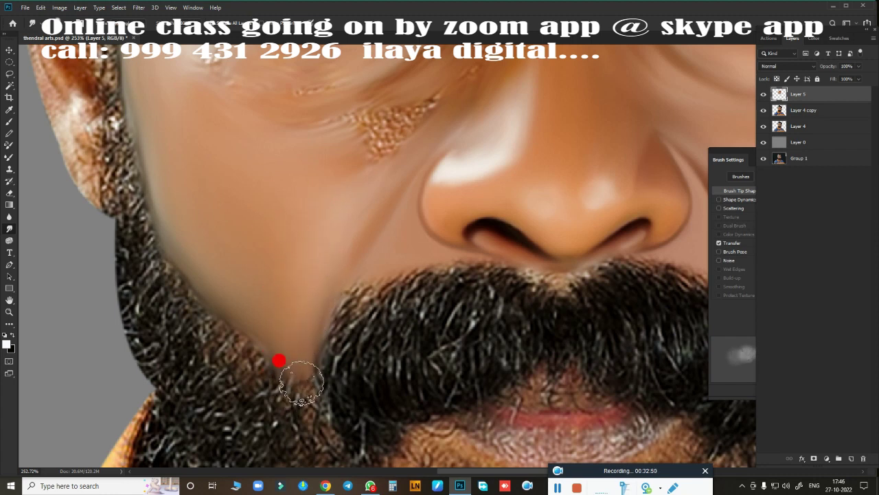
{"action": "key", "text": "o"}
{"action": "mouse_move", "coordinate": [79, 68]}
{"action": "left_mouse_down"}
{"action": "mouse_move", "coordinate": [80, 116]}
{"action": "mouse_move", "coordinate": [120, 206]}
{"action": "mouse_move", "coordinate": [240, 345]}
{"action": "mouse_move", "coordinate": [307, 350]}
{"action": "mouse_move", "coordinate": [328, 295]}
{"action": "mouse_move", "coordinate": [210, 363]}
{"action": "left_mouse_up"}
Darken the upper eyelid line from the inner to the outer corner with Burn and Brush
{"action": "scroll", "coordinate": [210, 363], "scroll_direction": "up", "scroll_amount": 3}
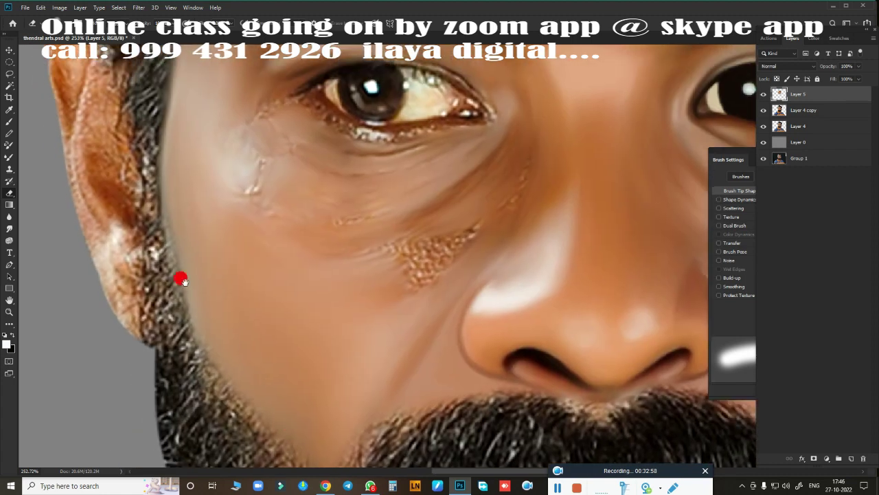
{"action": "left_click_drag", "start_coordinate": [181, 277], "coordinate": [107, 128]}
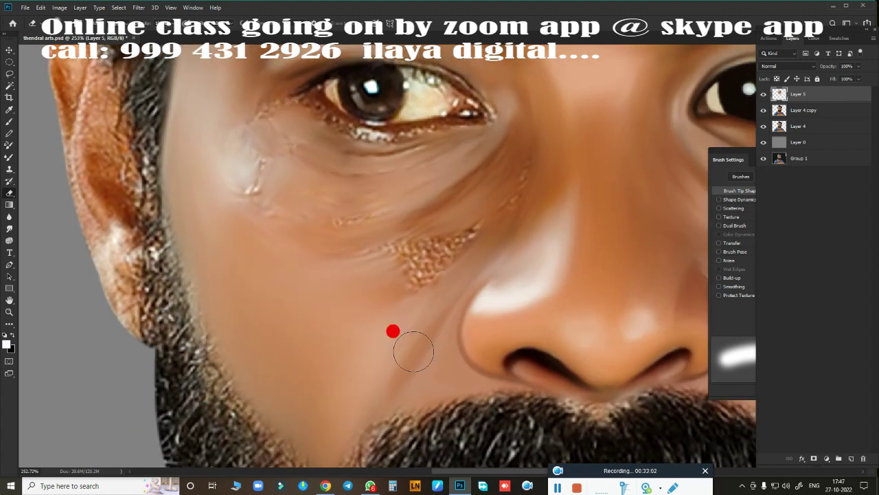
{"action": "mouse_move", "coordinate": [393, 330]}
{"action": "left_mouse_down"}
{"action": "mouse_move", "coordinate": [314, 236]}
{"action": "mouse_move", "coordinate": [323, 271]}
{"action": "mouse_move", "coordinate": [418, 360]}
{"action": "mouse_move", "coordinate": [474, 237]}
{"action": "mouse_move", "coordinate": [444, 231]}
{"action": "mouse_move", "coordinate": [476, 234]}
{"action": "mouse_move", "coordinate": [524, 257]}
{"action": "mouse_move", "coordinate": [520, 233]}
{"action": "mouse_move", "coordinate": [473, 237]}
{"action": "left_mouse_up"}
{"action": "key", "text": "o"}
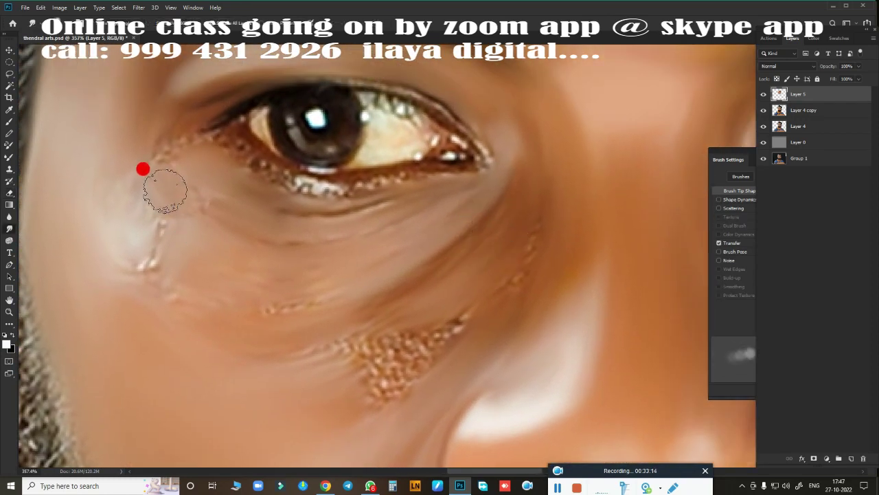
{"action": "mouse_move", "coordinate": [201, 172]}
{"action": "left_mouse_down"}
{"action": "mouse_move", "coordinate": [163, 117]}
{"action": "mouse_move", "coordinate": [266, 86]}
{"action": "left_mouse_up"}
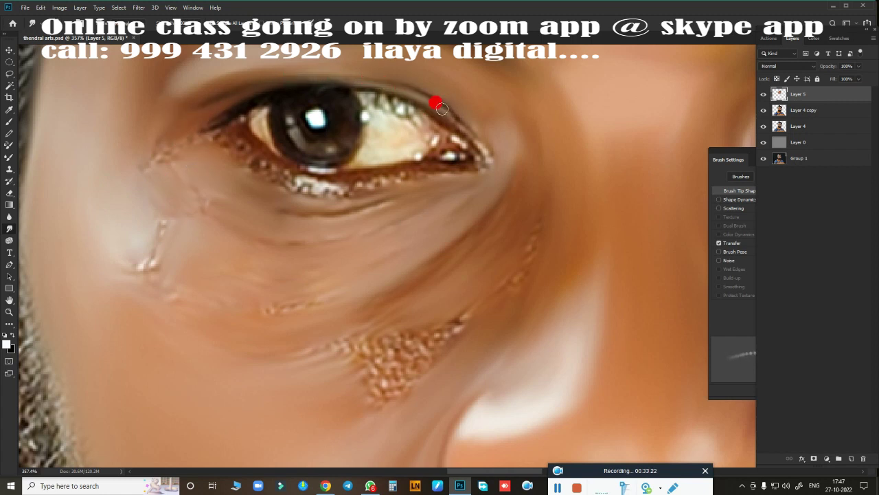
{"action": "left_click_drag", "start_coordinate": [440, 108], "coordinate": [488, 157]}
{"action": "key", "text": "b"}
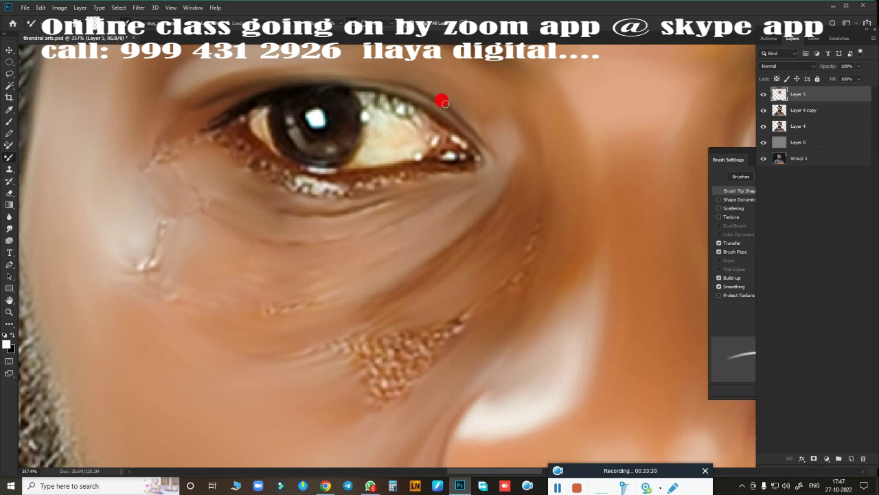
{"action": "left_click_drag", "start_coordinate": [400, 89], "coordinate": [379, 79]}
{"action": "left_click_drag", "start_coordinate": [291, 114], "coordinate": [196, 108]}
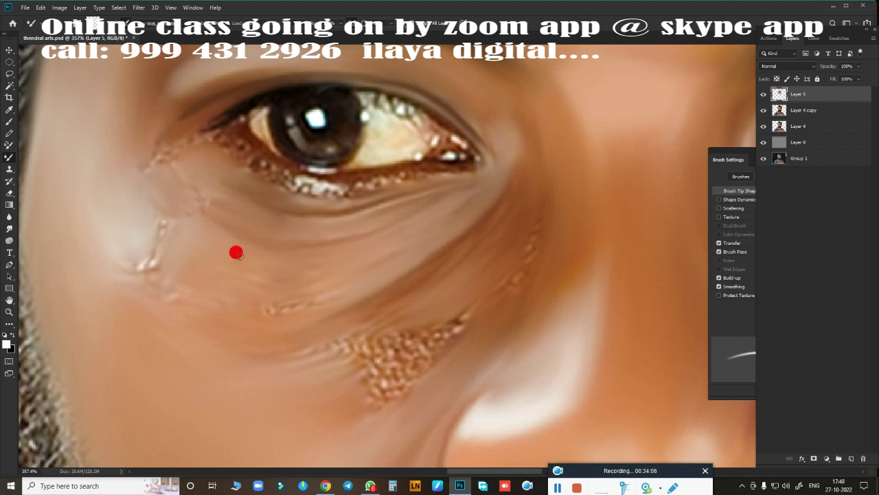
Smudge away the speckled texture on the cheek below the eye
{"action": "key", "text": "r"}
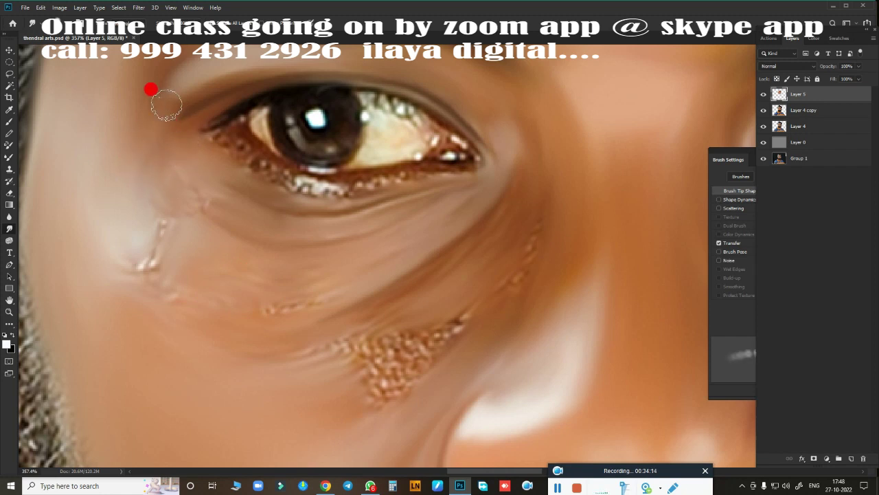
{"action": "mouse_move", "coordinate": [166, 104]}
{"action": "left_mouse_down"}
{"action": "mouse_move", "coordinate": [169, 196]}
{"action": "mouse_move", "coordinate": [172, 161]}
{"action": "mouse_move", "coordinate": [181, 198]}
{"action": "mouse_move", "coordinate": [240, 214]}
{"action": "mouse_move", "coordinate": [231, 206]}
{"action": "mouse_move", "coordinate": [377, 213]}
{"action": "mouse_move", "coordinate": [481, 192]}
{"action": "mouse_move", "coordinate": [403, 237]}
{"action": "mouse_move", "coordinate": [485, 186]}
{"action": "mouse_move", "coordinate": [291, 267]}
{"action": "mouse_move", "coordinate": [261, 257]}
{"action": "mouse_move", "coordinate": [204, 309]}
{"action": "mouse_move", "coordinate": [351, 281]}
{"action": "mouse_move", "coordinate": [245, 318]}
{"action": "mouse_move", "coordinate": [169, 250]}
{"action": "mouse_move", "coordinate": [200, 243]}
{"action": "mouse_move", "coordinate": [112, 248]}
{"action": "mouse_move", "coordinate": [124, 220]}
{"action": "mouse_move", "coordinate": [94, 192]}
{"action": "mouse_move", "coordinate": [112, 354]}
{"action": "mouse_move", "coordinate": [166, 333]}
{"action": "mouse_move", "coordinate": [115, 286]}
{"action": "mouse_move", "coordinate": [334, 290]}
{"action": "mouse_move", "coordinate": [462, 276]}
{"action": "mouse_move", "coordinate": [511, 215]}
{"action": "left_mouse_up"}
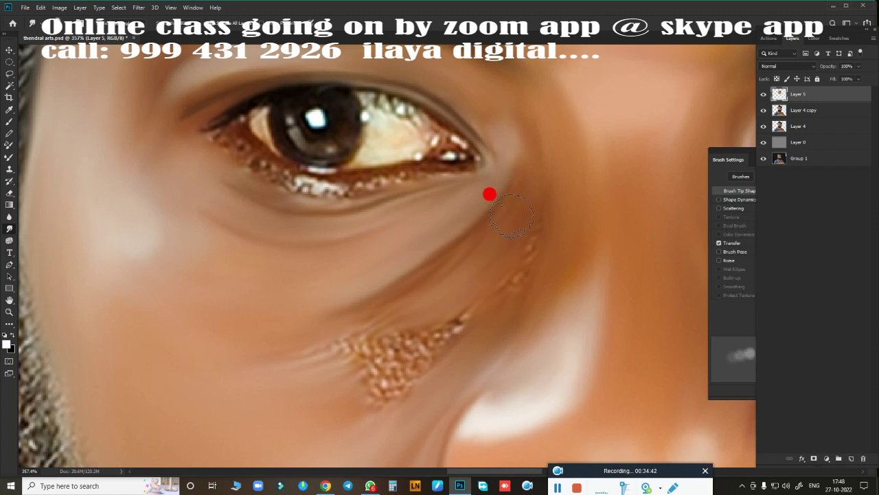
{"action": "mouse_move", "coordinate": [371, 278]}
{"action": "left_mouse_down"}
{"action": "mouse_move", "coordinate": [252, 309]}
{"action": "mouse_move", "coordinate": [485, 241]}
{"action": "mouse_move", "coordinate": [504, 204]}
{"action": "mouse_move", "coordinate": [500, 228]}
{"action": "mouse_move", "coordinate": [463, 288]}
{"action": "mouse_move", "coordinate": [302, 326]}
{"action": "mouse_move", "coordinate": [364, 300]}
{"action": "mouse_move", "coordinate": [339, 353]}
{"action": "mouse_move", "coordinate": [419, 300]}
{"action": "mouse_move", "coordinate": [365, 363]}
{"action": "mouse_move", "coordinate": [377, 275]}
{"action": "mouse_move", "coordinate": [99, 278]}
{"action": "left_mouse_up"}
{"action": "mouse_move", "coordinate": [244, 315]}
{"action": "left_mouse_down"}
{"action": "mouse_move", "coordinate": [83, 263]}
{"action": "mouse_move", "coordinate": [270, 345]}
{"action": "mouse_move", "coordinate": [499, 202]}
{"action": "mouse_move", "coordinate": [513, 138]}
{"action": "mouse_move", "coordinate": [504, 196]}
{"action": "mouse_move", "coordinate": [448, 84]}
{"action": "mouse_move", "coordinate": [473, 309]}
{"action": "mouse_move", "coordinate": [307, 406]}
{"action": "mouse_move", "coordinate": [353, 365]}
{"action": "mouse_move", "coordinate": [363, 228]}
{"action": "left_mouse_up"}
Smooth the cheek skin below the eye and soften the lower eyelid
{"action": "scroll", "coordinate": [364, 228], "scroll_direction": "down", "scroll_amount": 5}
{"action": "scroll", "coordinate": [360, 288], "scroll_direction": "up", "scroll_amount": 3}
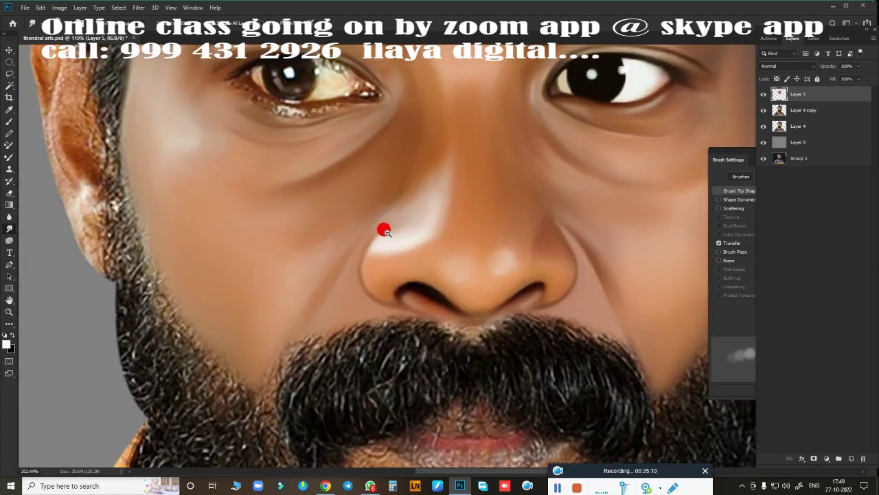
{"action": "mouse_move", "coordinate": [289, 269]}
{"action": "left_mouse_down"}
{"action": "mouse_move", "coordinate": [261, 232]}
{"action": "mouse_move", "coordinate": [232, 229]}
{"action": "mouse_move", "coordinate": [326, 195]}
{"action": "mouse_move", "coordinate": [352, 175]}
{"action": "mouse_move", "coordinate": [341, 220]}
{"action": "mouse_move", "coordinate": [277, 314]}
{"action": "mouse_move", "coordinate": [413, 199]}
{"action": "mouse_move", "coordinate": [442, 154]}
{"action": "mouse_move", "coordinate": [402, 235]}
{"action": "mouse_move", "coordinate": [381, 240]}
{"action": "mouse_move", "coordinate": [436, 228]}
{"action": "mouse_move", "coordinate": [422, 243]}
{"action": "mouse_move", "coordinate": [391, 241]}
{"action": "mouse_move", "coordinate": [416, 186]}
{"action": "left_mouse_up"}
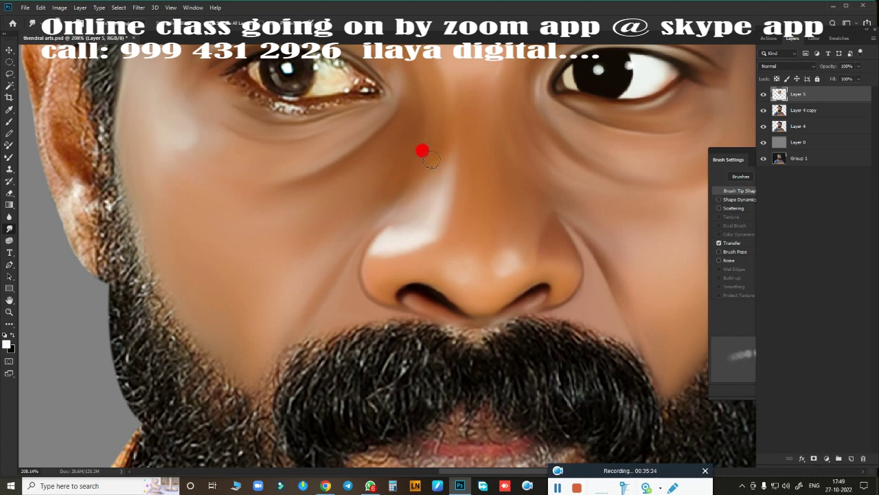
{"action": "left_click_drag", "start_coordinate": [308, 180], "coordinate": [359, 286]}
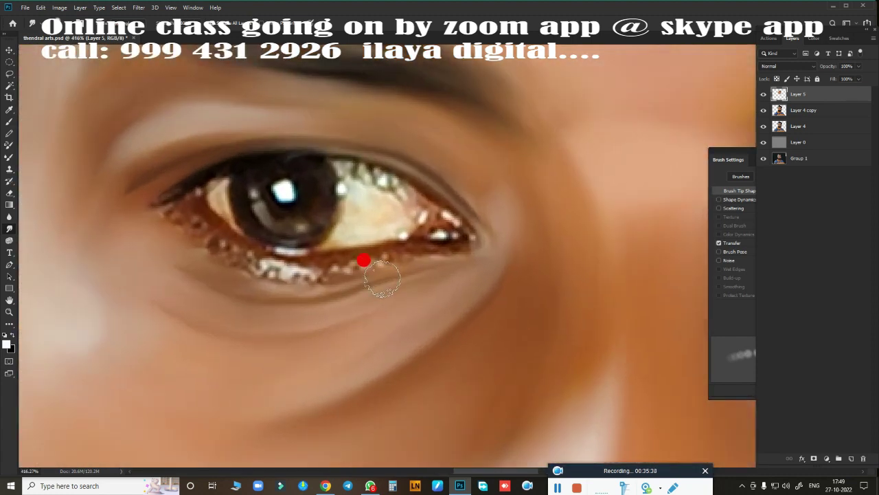
{"action": "mouse_move", "coordinate": [192, 198]}
{"action": "left_mouse_down"}
{"action": "mouse_move", "coordinate": [276, 243]}
{"action": "mouse_move", "coordinate": [199, 210]}
{"action": "left_mouse_up"}
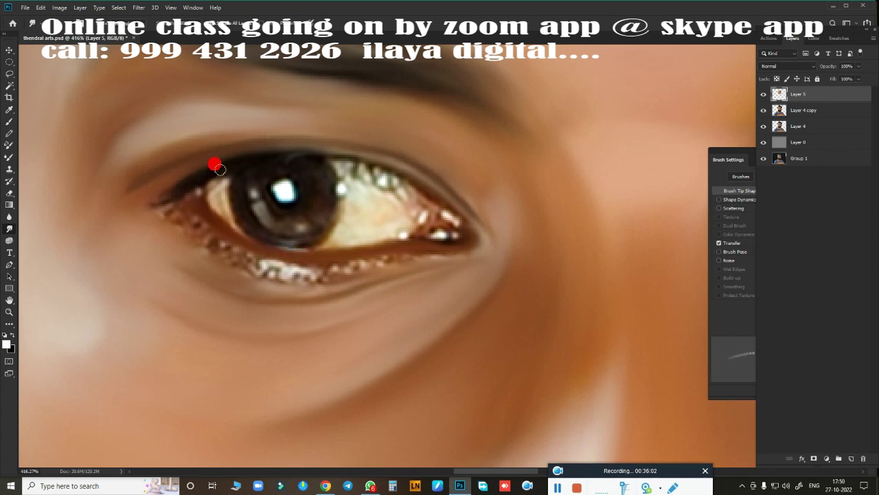
Darken the lash line, lighten the inner eye corner and smooth the lower eyelid skin
{"action": "key", "text": "b"}
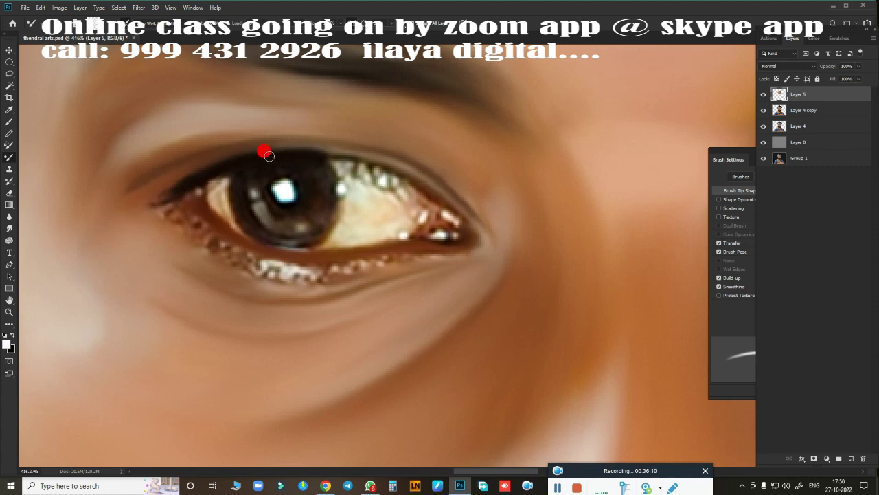
{"action": "mouse_move", "coordinate": [298, 156]}
{"action": "left_mouse_down"}
{"action": "mouse_move", "coordinate": [373, 163]}
{"action": "mouse_move", "coordinate": [308, 151]}
{"action": "mouse_move", "coordinate": [355, 159]}
{"action": "left_mouse_up"}
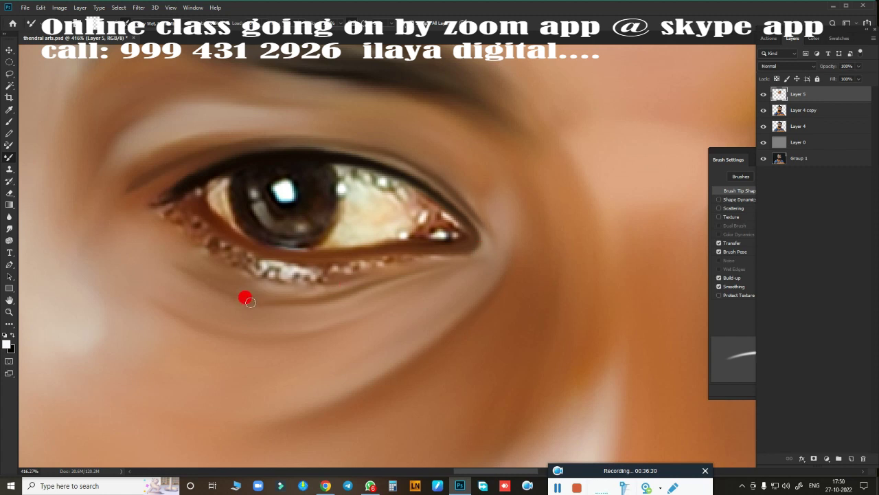
{"action": "left_click_drag", "start_coordinate": [279, 301], "coordinate": [169, 263]}
{"action": "key", "text": "o"}
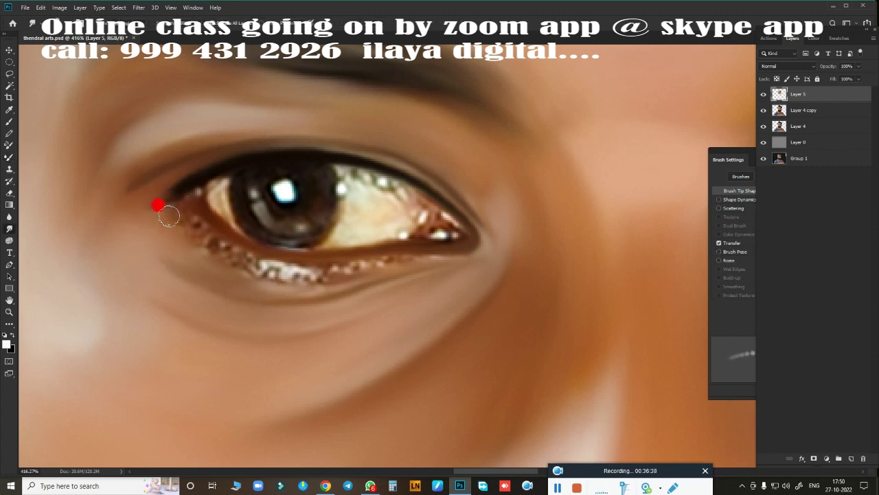
{"action": "mouse_move", "coordinate": [169, 216]}
{"action": "left_mouse_down"}
{"action": "mouse_move", "coordinate": [181, 208]}
{"action": "mouse_move", "coordinate": [245, 261]}
{"action": "mouse_move", "coordinate": [196, 230]}
{"action": "mouse_move", "coordinate": [298, 261]}
{"action": "mouse_move", "coordinate": [231, 258]}
{"action": "mouse_move", "coordinate": [420, 261]}
{"action": "left_mouse_up"}
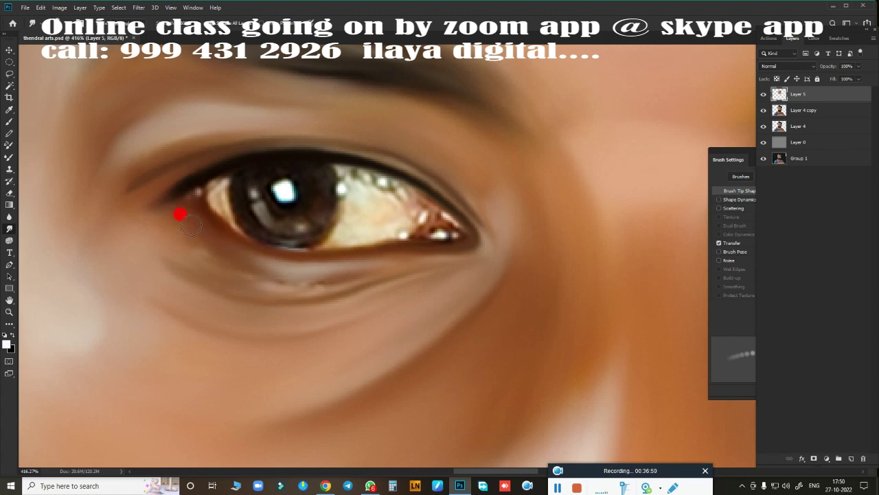
{"action": "mouse_move", "coordinate": [210, 256]}
{"action": "left_mouse_down"}
{"action": "mouse_move", "coordinate": [202, 249]}
{"action": "mouse_move", "coordinate": [255, 281]}
{"action": "mouse_move", "coordinate": [190, 212]}
{"action": "mouse_move", "coordinate": [264, 266]}
{"action": "mouse_move", "coordinate": [406, 261]}
{"action": "mouse_move", "coordinate": [320, 283]}
{"action": "mouse_move", "coordinate": [403, 274]}
{"action": "left_mouse_up"}
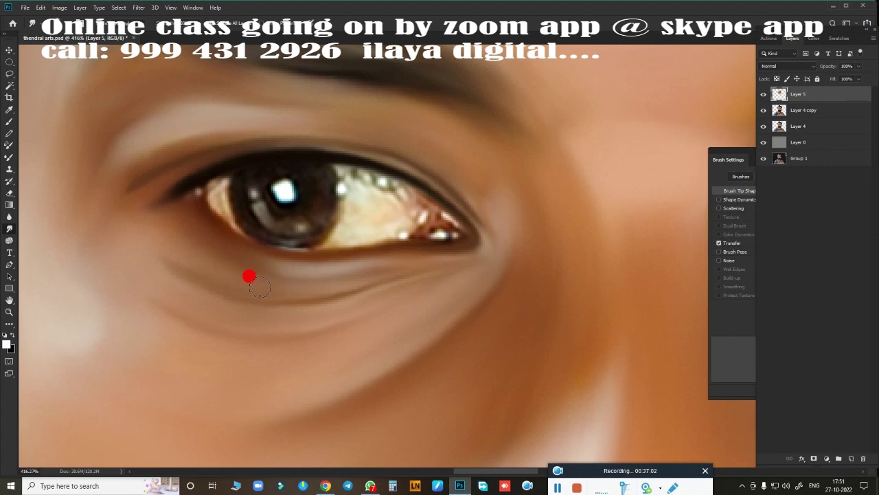
{"action": "left_click_drag", "start_coordinate": [260, 287], "coordinate": [253, 294]}
{"action": "left_click_drag", "start_coordinate": [156, 291], "coordinate": [428, 259]}
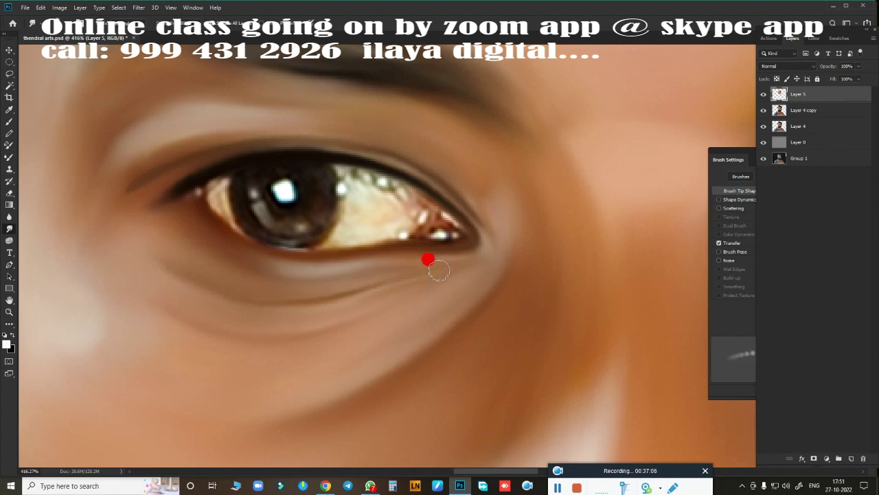
{"action": "left_click_drag", "start_coordinate": [200, 197], "coordinate": [180, 197]}
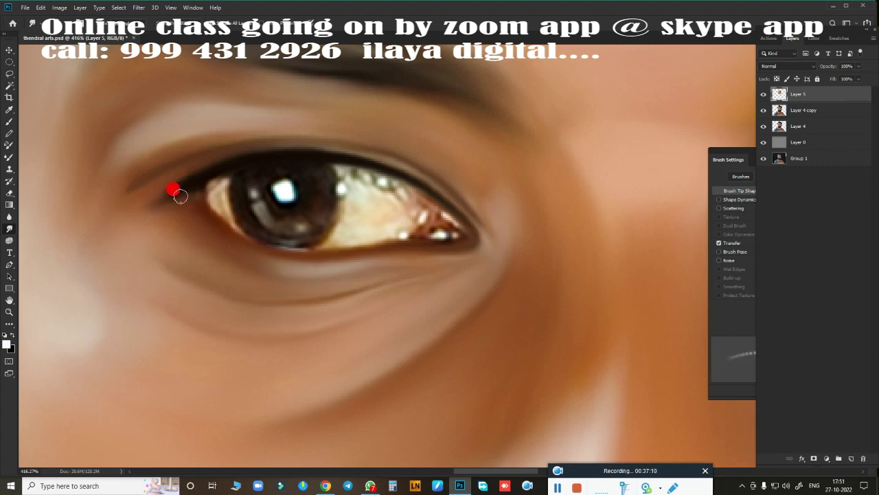
Draw a circular Elliptical Marquee selection around the iris
{"action": "left_click_drag", "start_coordinate": [366, 237], "coordinate": [363, 254]}
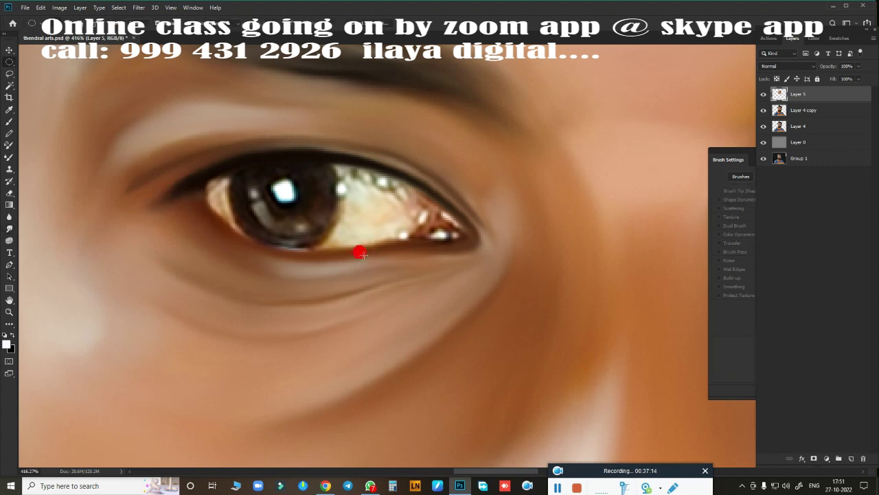
{"action": "left_click_drag", "start_coordinate": [257, 202], "coordinate": [342, 334]}
{"action": "left_click_drag", "start_coordinate": [278, 192], "coordinate": [336, 310]}
Paint the iris solid dark brown and feather the iris selection edge
{"action": "key", "text": "o"}
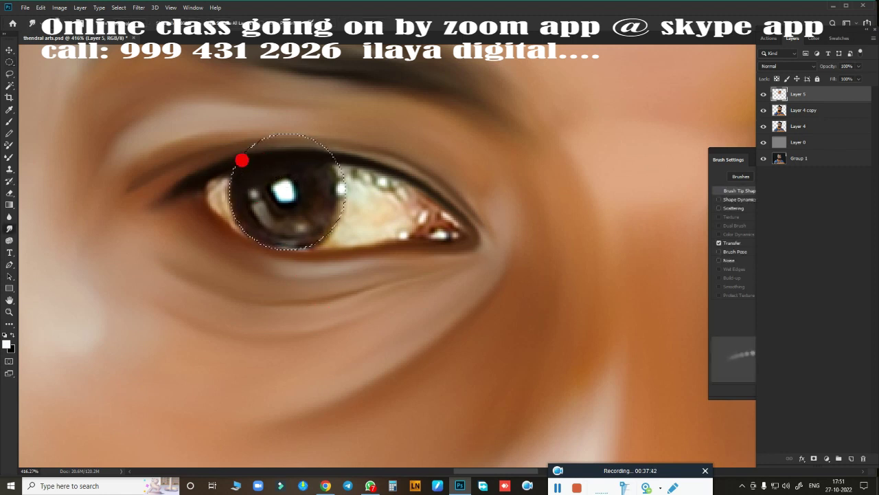
{"action": "mouse_move", "coordinate": [302, 176]}
{"action": "left_mouse_down"}
{"action": "mouse_move", "coordinate": [241, 188]}
{"action": "mouse_move", "coordinate": [275, 202]}
{"action": "mouse_move", "coordinate": [271, 164]}
{"action": "mouse_move", "coordinate": [322, 169]}
{"action": "mouse_move", "coordinate": [261, 212]}
{"action": "mouse_move", "coordinate": [274, 199]}
{"action": "mouse_move", "coordinate": [276, 213]}
{"action": "mouse_move", "coordinate": [338, 183]}
{"action": "mouse_move", "coordinate": [358, 201]}
{"action": "left_mouse_up"}
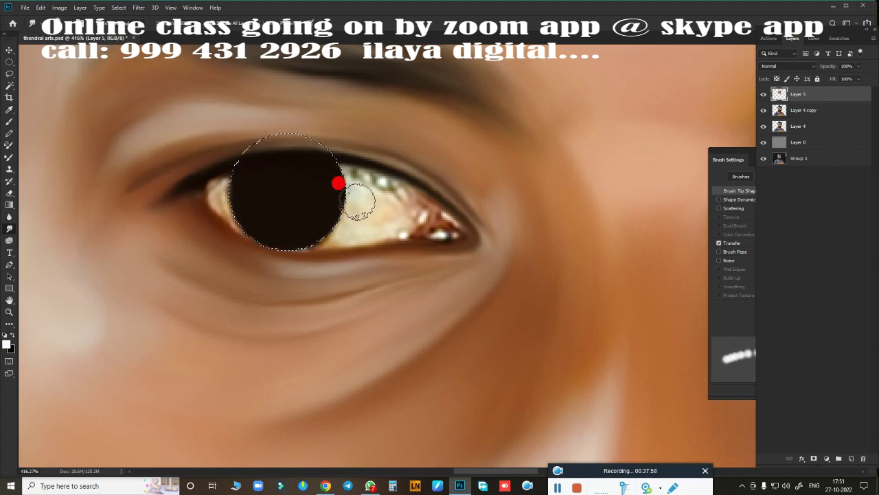
{"action": "key", "text": "["}
{"action": "key", "text": "["}
{"action": "key", "text": "["}
{"action": "key", "text": "["}
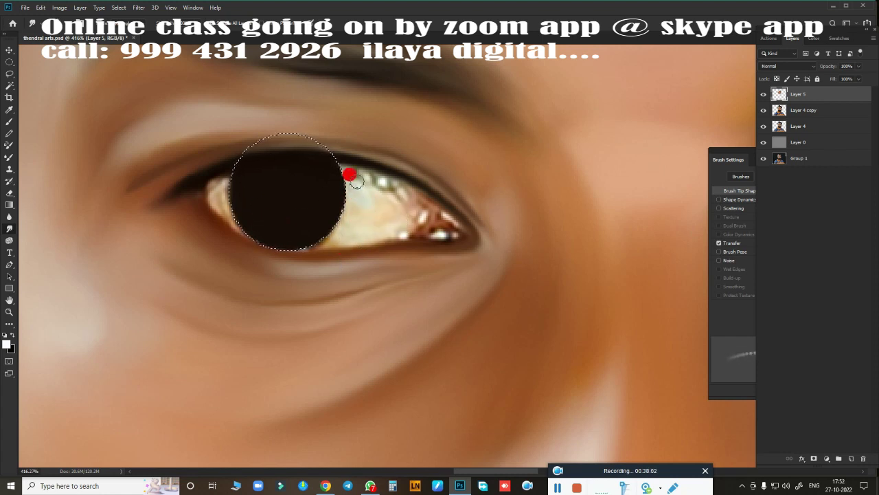
{"action": "key", "text": "shift+F6"}
{"action": "key", "text": "Return"}
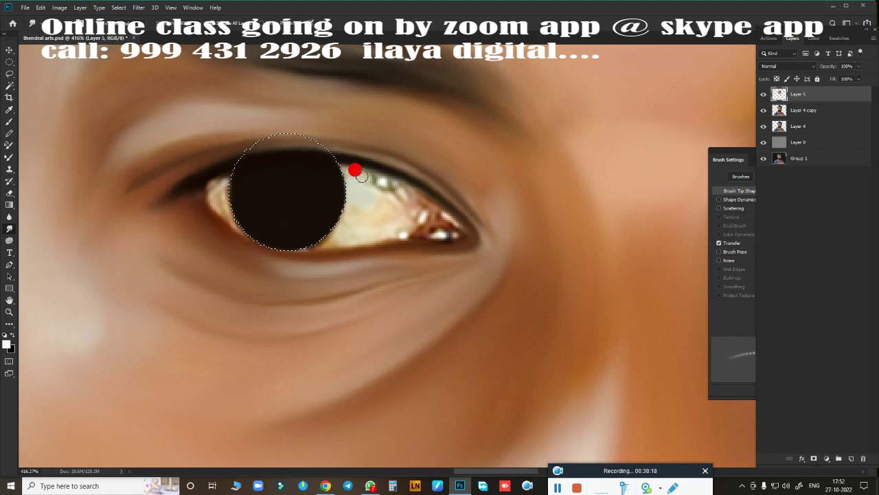
Paint the eye white clean cream over the red veins, tinting and extending into the inner corner
{"action": "left_click_drag", "start_coordinate": [357, 178], "coordinate": [400, 189]}
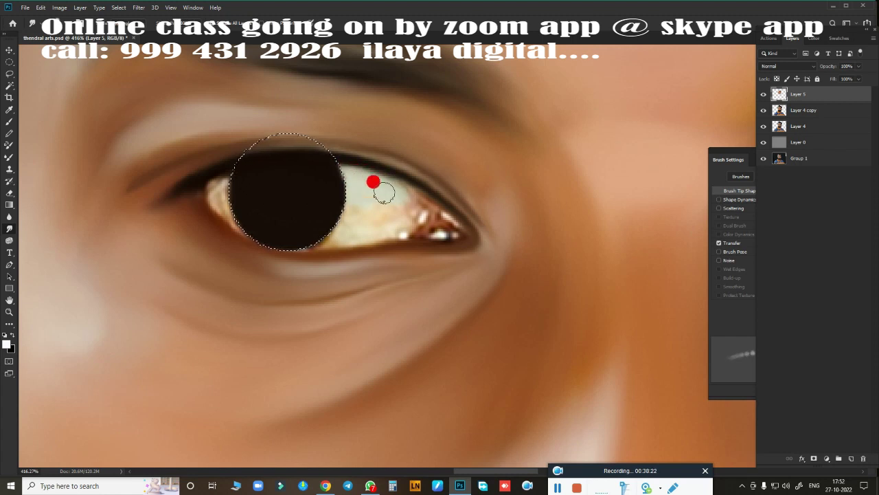
{"action": "mouse_move", "coordinate": [397, 192]}
{"action": "left_mouse_down"}
{"action": "mouse_move", "coordinate": [387, 202]}
{"action": "mouse_move", "coordinate": [408, 216]}
{"action": "mouse_move", "coordinate": [422, 210]}
{"action": "mouse_move", "coordinate": [403, 221]}
{"action": "left_mouse_up"}
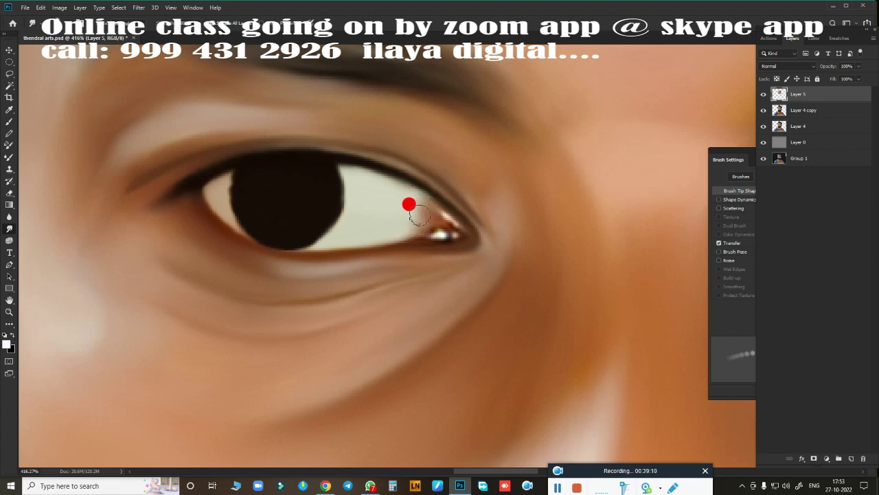
{"action": "left_click_drag", "start_coordinate": [419, 215], "coordinate": [454, 234]}
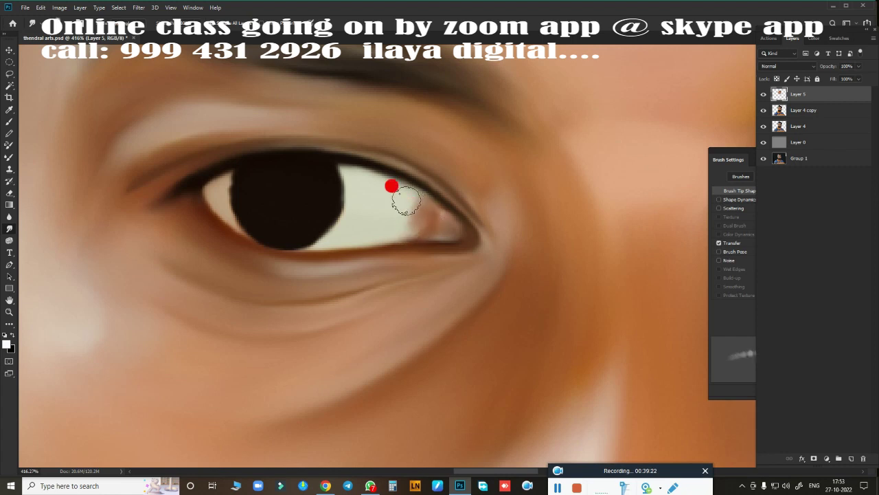
{"action": "mouse_move", "coordinate": [401, 221]}
{"action": "left_mouse_down"}
{"action": "mouse_move", "coordinate": [387, 196]}
{"action": "mouse_move", "coordinate": [433, 218]}
{"action": "left_mouse_up"}
Add a new empty Layer 6 above the eye painting and enlarge the brush
{"action": "left_click", "coordinate": [763, 94]}
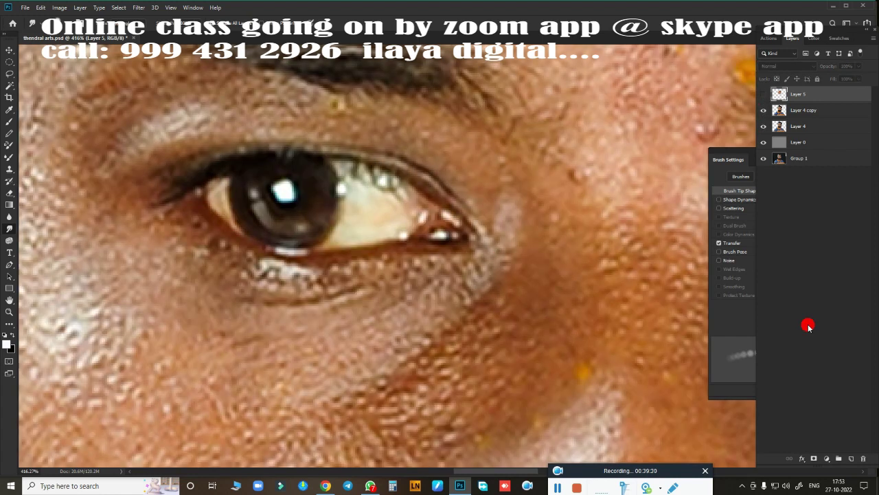
{"action": "left_click", "coordinate": [851, 458]}
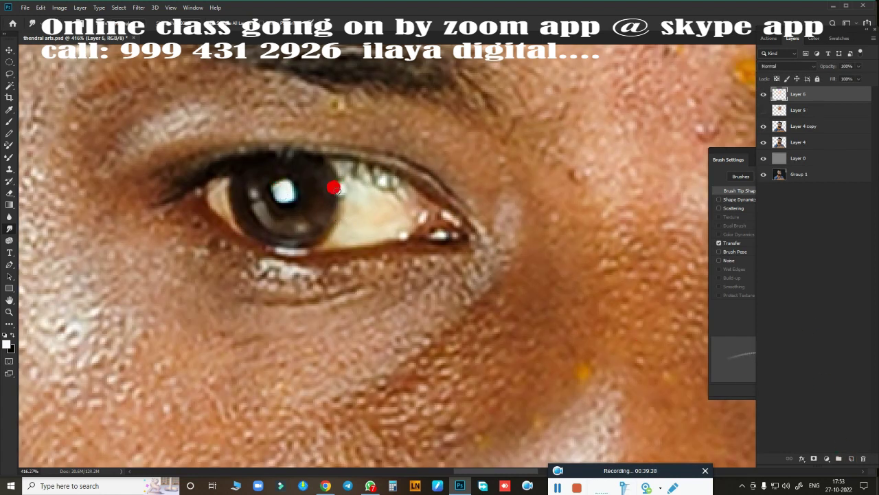
{"action": "left_click", "coordinate": [763, 110]}
{"action": "mouse_move", "coordinate": [529, 243]}
{"action": "left_mouse_down"}
{"action": "mouse_move", "coordinate": [357, 196]}
{"action": "mouse_move", "coordinate": [385, 238]}
{"action": "left_mouse_up"}
{"action": "left_click_drag", "start_coordinate": [470, 164], "coordinate": [344, 226]}
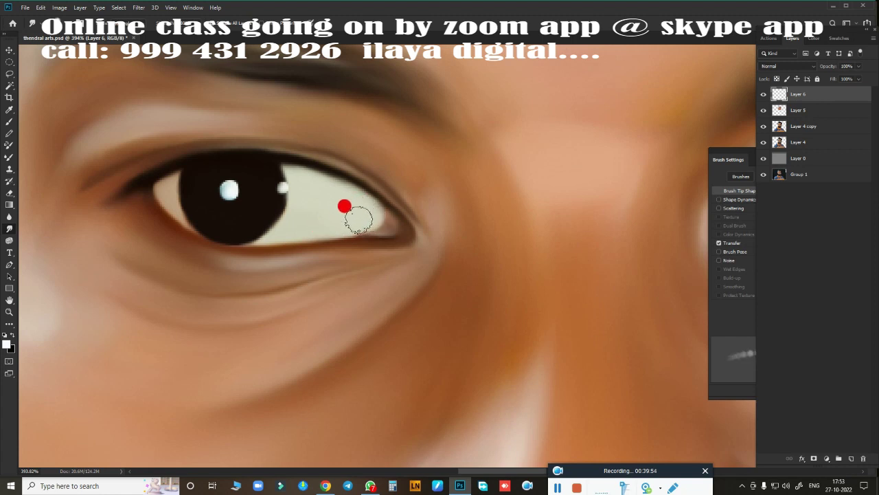
{"action": "key", "text": "bracketright"}
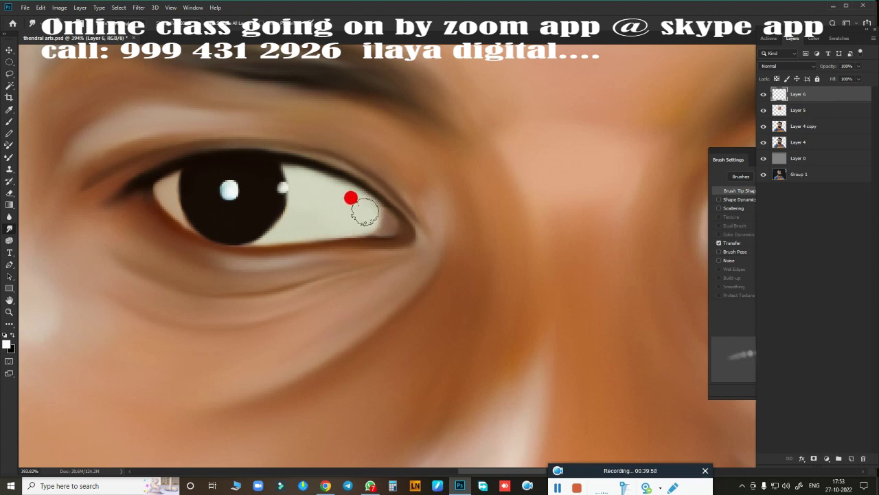
{"action": "scroll", "coordinate": [480, 280], "scroll_direction": "down", "scroll_amount": 8}
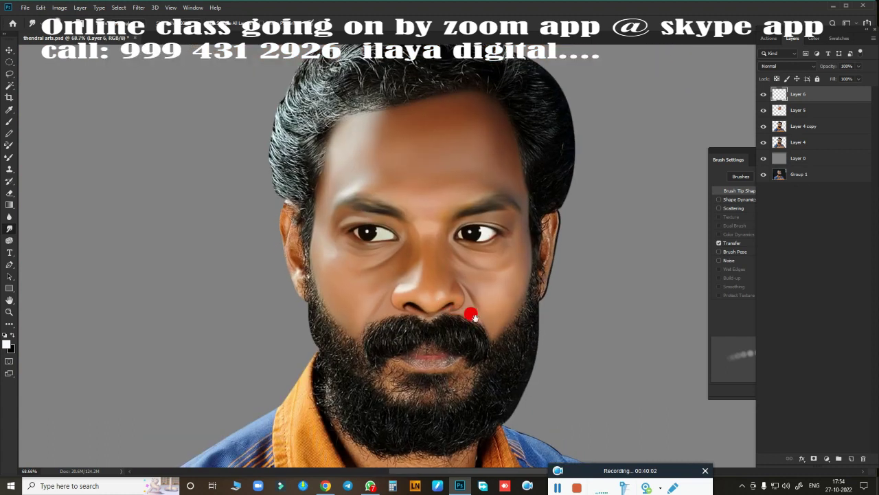
{"action": "scroll", "coordinate": [433, 298], "scroll_direction": "up", "scroll_amount": 1}
{"action": "scroll", "coordinate": [476, 291], "scroll_direction": "up", "scroll_amount": 1}
{"action": "scroll", "coordinate": [476, 210], "scroll_direction": "up", "scroll_amount": 1}
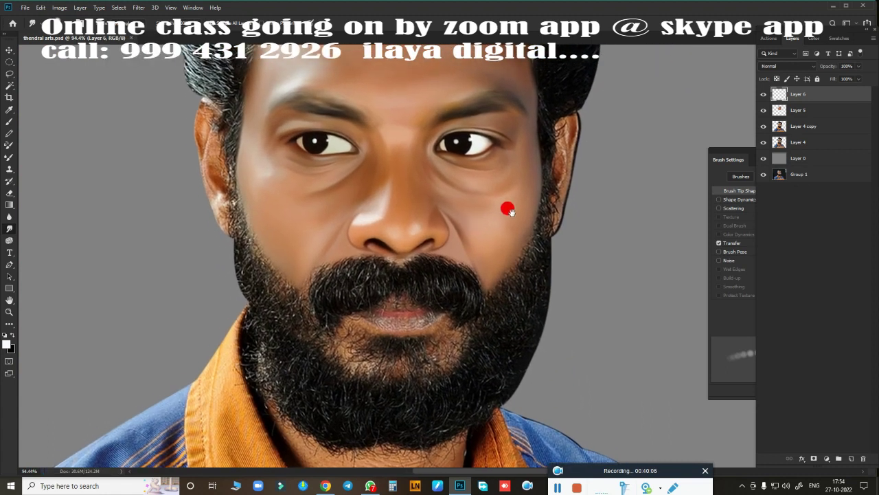
Merge the eye painting Layer 5 down into the portrait layer
{"action": "left_click", "coordinate": [797, 110]}
{"action": "key", "text": "Delete"}
{"action": "scroll", "coordinate": [526, 250], "scroll_direction": "up", "scroll_amount": 4}
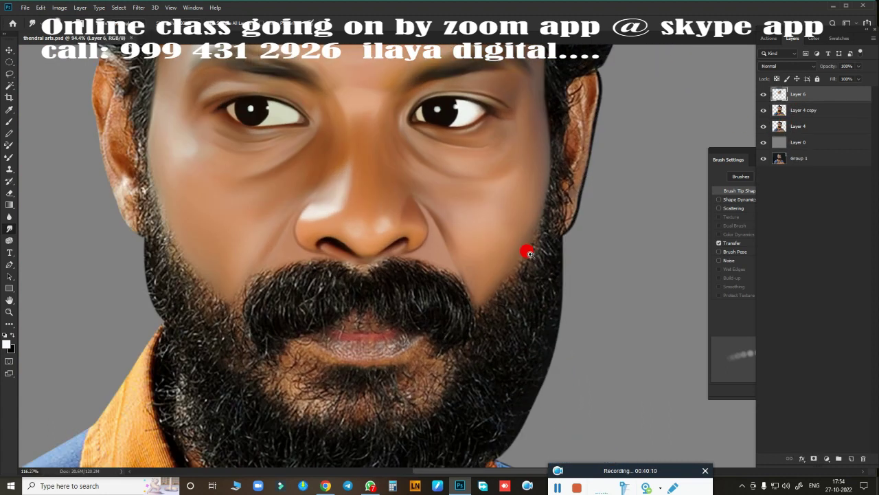
{"action": "scroll", "coordinate": [428, 364], "scroll_direction": "up", "scroll_amount": 4}
{"action": "scroll", "coordinate": [412, 344], "scroll_direction": "down", "scroll_amount": 8}
{"action": "scroll", "coordinate": [391, 327], "scroll_direction": "up", "scroll_amount": 8}
{"action": "scroll", "coordinate": [415, 325], "scroll_direction": "down", "scroll_amount": 8}
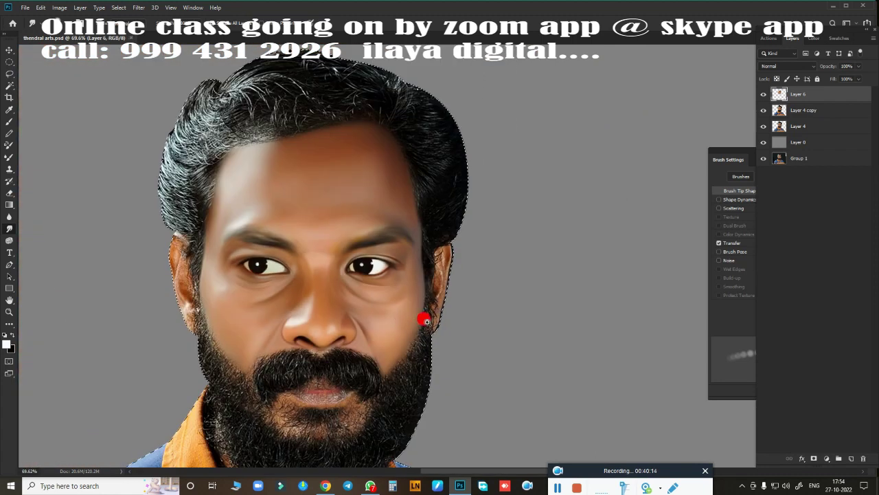
{"action": "scroll", "coordinate": [398, 317], "scroll_direction": "up", "scroll_amount": 9}
{"action": "scroll", "coordinate": [377, 320], "scroll_direction": "down", "scroll_amount": 8}
{"action": "scroll", "coordinate": [367, 232], "scroll_direction": "up", "scroll_amount": 8}
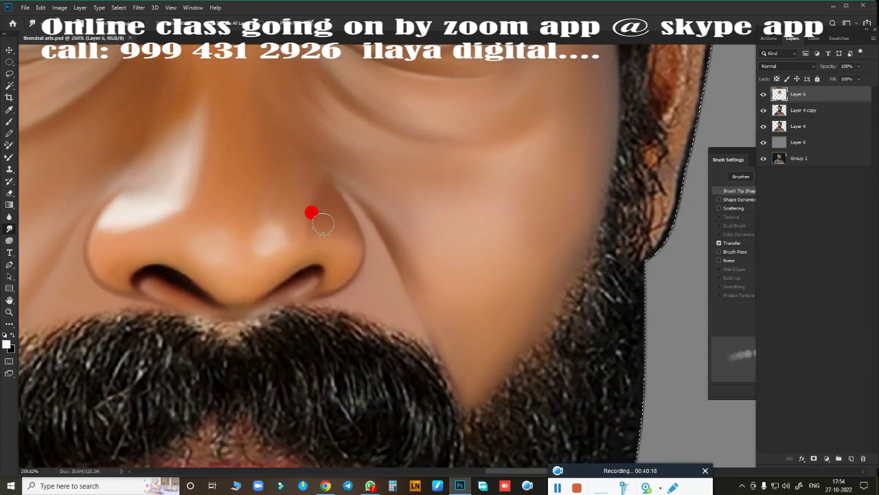
Smooth the ear's skin to lighter orange and paint its top in dark hair colour
{"action": "left_click", "coordinate": [762, 101]}
{"action": "left_click", "coordinate": [762, 101]}
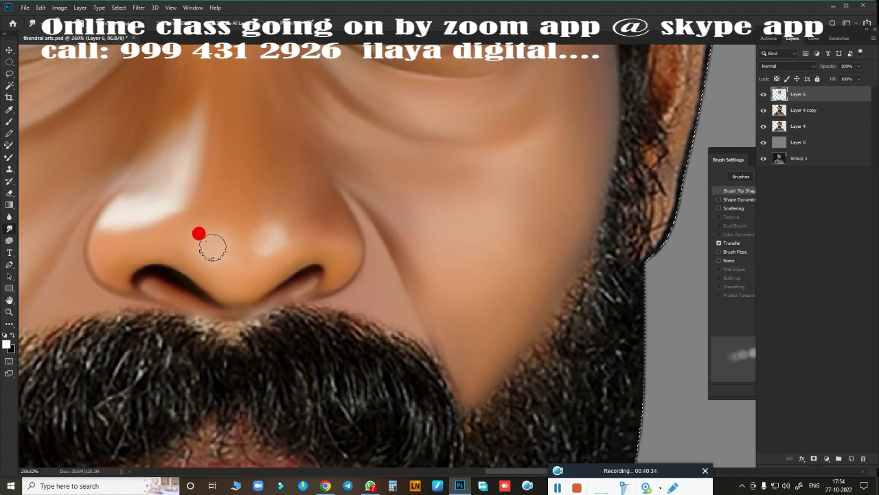
{"action": "mouse_move", "coordinate": [198, 233]}
{"action": "left_mouse_down"}
{"action": "mouse_move", "coordinate": [526, 309]}
{"action": "mouse_move", "coordinate": [347, 294]}
{"action": "left_mouse_up"}
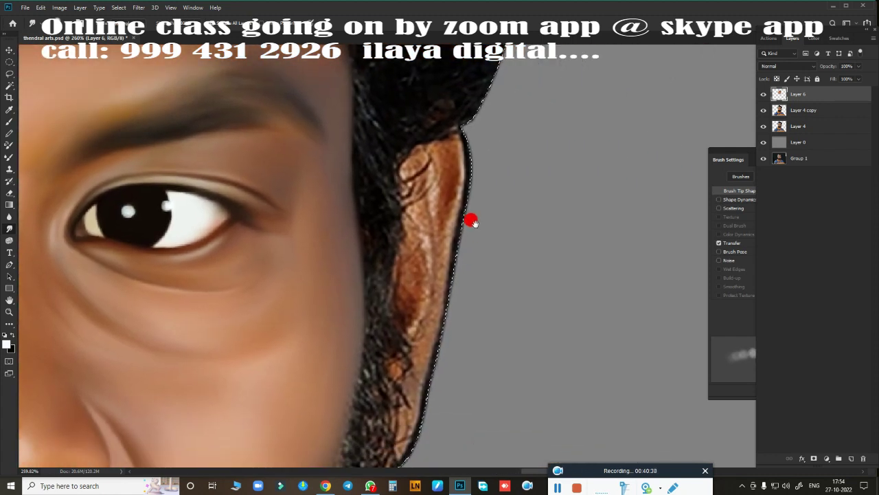
{"action": "mouse_move", "coordinate": [478, 205]}
{"action": "left_mouse_down"}
{"action": "mouse_move", "coordinate": [447, 124]}
{"action": "mouse_move", "coordinate": [460, 216]}
{"action": "mouse_move", "coordinate": [453, 191]}
{"action": "mouse_move", "coordinate": [436, 176]}
{"action": "mouse_move", "coordinate": [416, 399]}
{"action": "mouse_move", "coordinate": [405, 157]}
{"action": "mouse_move", "coordinate": [403, 171]}
{"action": "mouse_move", "coordinate": [418, 134]}
{"action": "mouse_move", "coordinate": [442, 128]}
{"action": "mouse_move", "coordinate": [419, 159]}
{"action": "mouse_move", "coordinate": [432, 198]}
{"action": "mouse_move", "coordinate": [400, 227]}
{"action": "mouse_move", "coordinate": [398, 147]}
{"action": "mouse_move", "coordinate": [396, 265]}
{"action": "mouse_move", "coordinate": [389, 269]}
{"action": "mouse_move", "coordinate": [400, 312]}
{"action": "mouse_move", "coordinate": [409, 311]}
{"action": "left_mouse_up"}
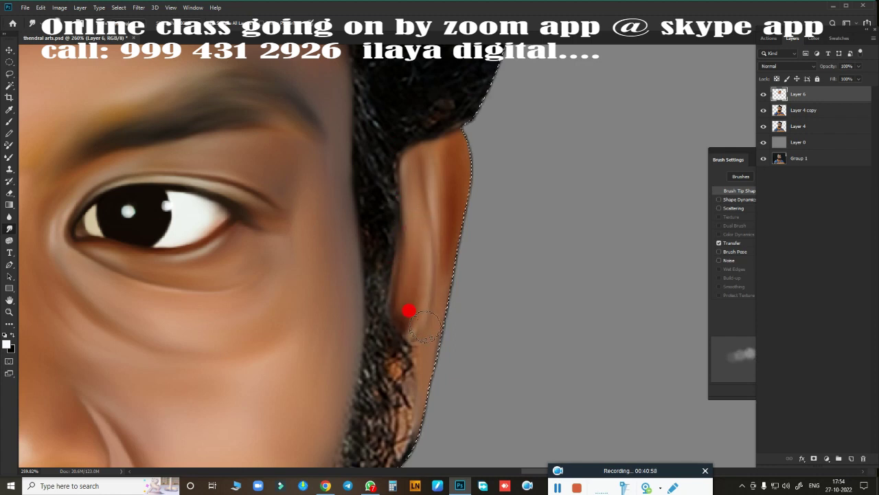
{"action": "left_click_drag", "start_coordinate": [457, 326], "coordinate": [521, 184]}
{"action": "mouse_move", "coordinate": [459, 232]}
{"action": "left_mouse_down"}
{"action": "mouse_move", "coordinate": [431, 179]}
{"action": "mouse_move", "coordinate": [439, 181]}
{"action": "mouse_move", "coordinate": [428, 332]}
{"action": "mouse_move", "coordinate": [421, 312]}
{"action": "mouse_move", "coordinate": [428, 342]}
{"action": "mouse_move", "coordinate": [428, 237]}
{"action": "left_mouse_up"}
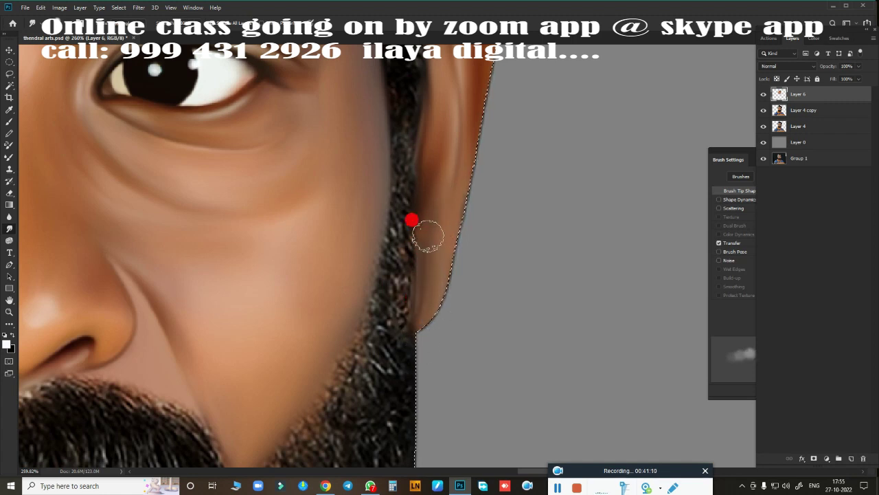
{"action": "left_click_drag", "start_coordinate": [456, 203], "coordinate": [480, 402]}
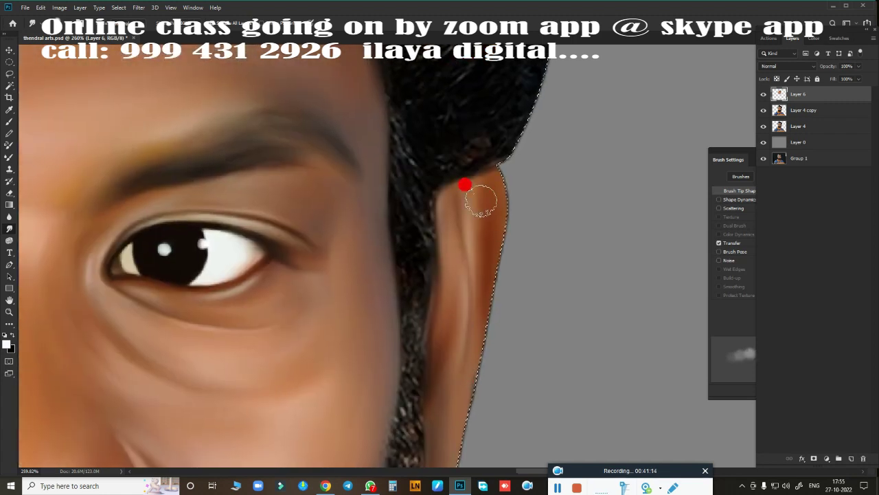
{"action": "mouse_move", "coordinate": [481, 201]}
{"action": "left_mouse_down"}
{"action": "mouse_move", "coordinate": [512, 169]}
{"action": "mouse_move", "coordinate": [467, 188]}
{"action": "mouse_move", "coordinate": [489, 246]}
{"action": "mouse_move", "coordinate": [482, 154]}
{"action": "mouse_move", "coordinate": [516, 124]}
{"action": "left_mouse_up"}
{"action": "mouse_move", "coordinate": [469, 241]}
{"action": "left_mouse_down"}
{"action": "mouse_move", "coordinate": [560, 266]}
{"action": "mouse_move", "coordinate": [628, 359]}
{"action": "mouse_move", "coordinate": [320, 221]}
{"action": "left_mouse_up"}
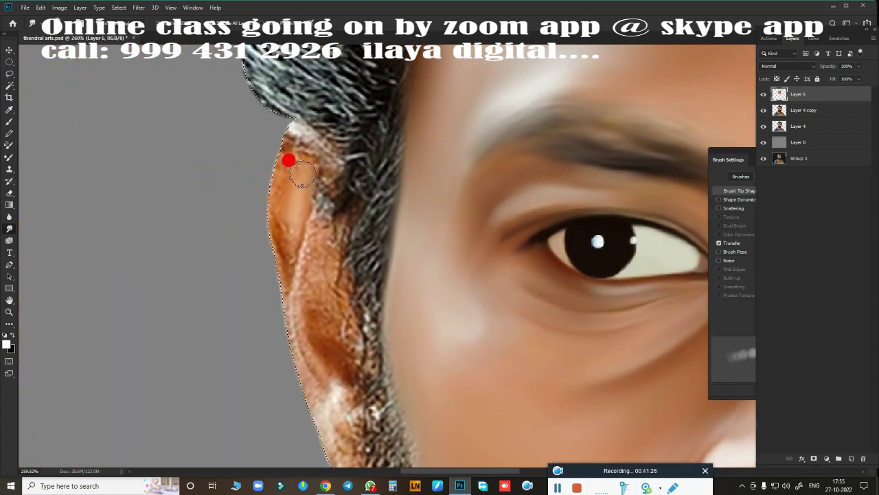
{"action": "mouse_move", "coordinate": [288, 160]}
{"action": "left_mouse_down"}
{"action": "mouse_move", "coordinate": [277, 224]}
{"action": "mouse_move", "coordinate": [266, 165]}
{"action": "mouse_move", "coordinate": [286, 144]}
{"action": "mouse_move", "coordinate": [287, 124]}
{"action": "mouse_move", "coordinate": [280, 134]}
{"action": "mouse_move", "coordinate": [314, 153]}
{"action": "mouse_move", "coordinate": [320, 147]}
{"action": "mouse_move", "coordinate": [280, 133]}
{"action": "mouse_move", "coordinate": [257, 171]}
{"action": "mouse_move", "coordinate": [268, 232]}
{"action": "mouse_move", "coordinate": [304, 230]}
{"action": "mouse_move", "coordinate": [308, 198]}
{"action": "mouse_move", "coordinate": [323, 226]}
{"action": "mouse_move", "coordinate": [323, 206]}
{"action": "mouse_move", "coordinate": [289, 132]}
{"action": "mouse_move", "coordinate": [308, 193]}
{"action": "mouse_move", "coordinate": [294, 263]}
{"action": "mouse_move", "coordinate": [311, 301]}
{"action": "mouse_move", "coordinate": [322, 210]}
{"action": "mouse_move", "coordinate": [334, 336]}
{"action": "mouse_move", "coordinate": [320, 175]}
{"action": "mouse_move", "coordinate": [291, 228]}
{"action": "mouse_move", "coordinate": [273, 300]}
{"action": "mouse_move", "coordinate": [279, 173]}
{"action": "mouse_move", "coordinate": [261, 200]}
{"action": "mouse_move", "coordinate": [357, 190]}
{"action": "mouse_move", "coordinate": [261, 90]}
{"action": "mouse_move", "coordinate": [254, 105]}
{"action": "mouse_move", "coordinate": [310, 277]}
{"action": "mouse_move", "coordinate": [298, 277]}
{"action": "mouse_move", "coordinate": [265, 199]}
{"action": "mouse_move", "coordinate": [268, 234]}
{"action": "mouse_move", "coordinate": [294, 273]}
{"action": "mouse_move", "coordinate": [310, 333]}
{"action": "mouse_move", "coordinate": [269, 205]}
{"action": "mouse_move", "coordinate": [279, 206]}
{"action": "mouse_move", "coordinate": [269, 230]}
{"action": "mouse_move", "coordinate": [245, 245]}
{"action": "mouse_move", "coordinate": [289, 283]}
{"action": "left_mouse_up"}
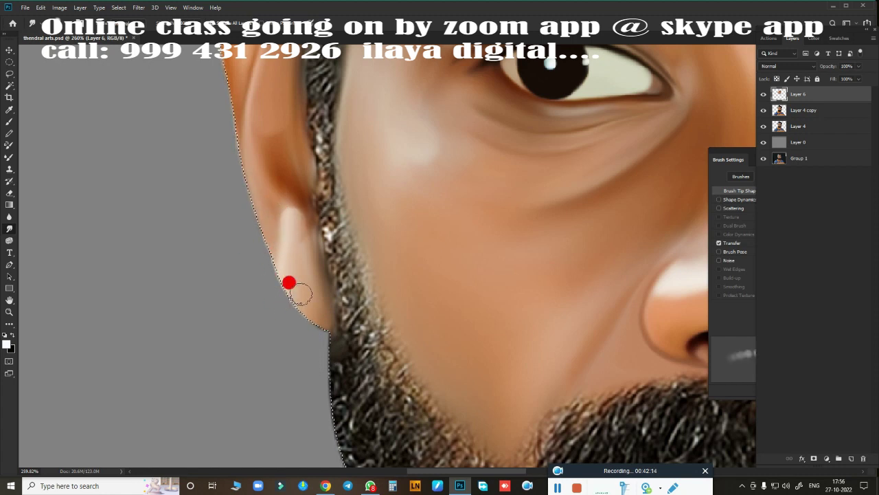
Smooth the neck skin along the beard edge
{"action": "scroll", "coordinate": [393, 285], "scroll_direction": "down", "scroll_amount": 3}
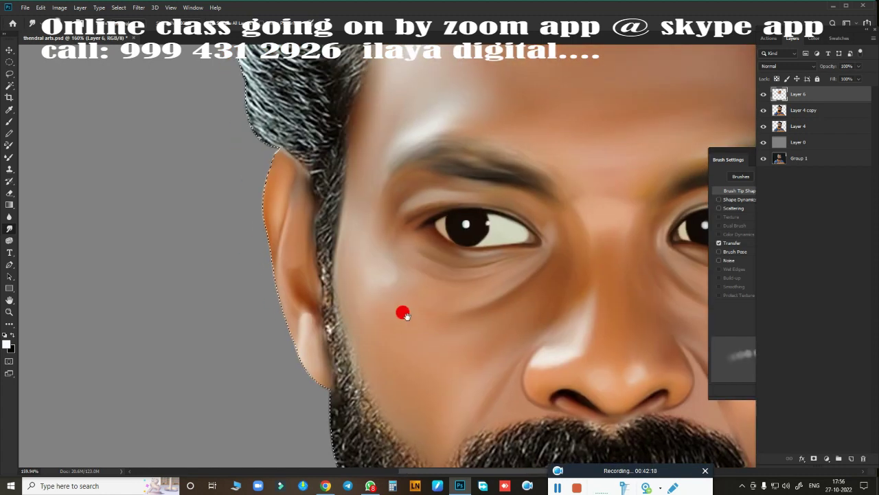
{"action": "scroll", "coordinate": [405, 314], "scroll_direction": "down", "scroll_amount": 2}
{"action": "scroll", "coordinate": [446, 249], "scroll_direction": "down", "scroll_amount": 5}
{"action": "scroll", "coordinate": [398, 281], "scroll_direction": "down", "scroll_amount": 4}
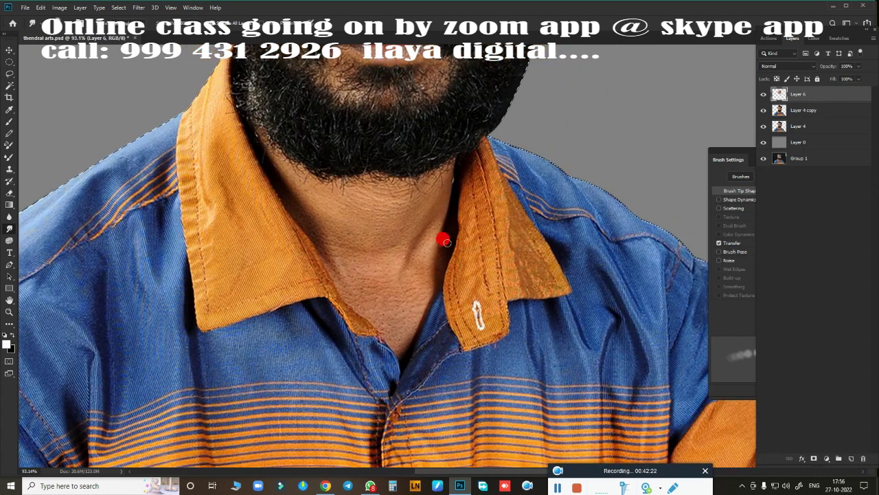
{"action": "scroll", "coordinate": [412, 261], "scroll_direction": "up", "scroll_amount": 3}
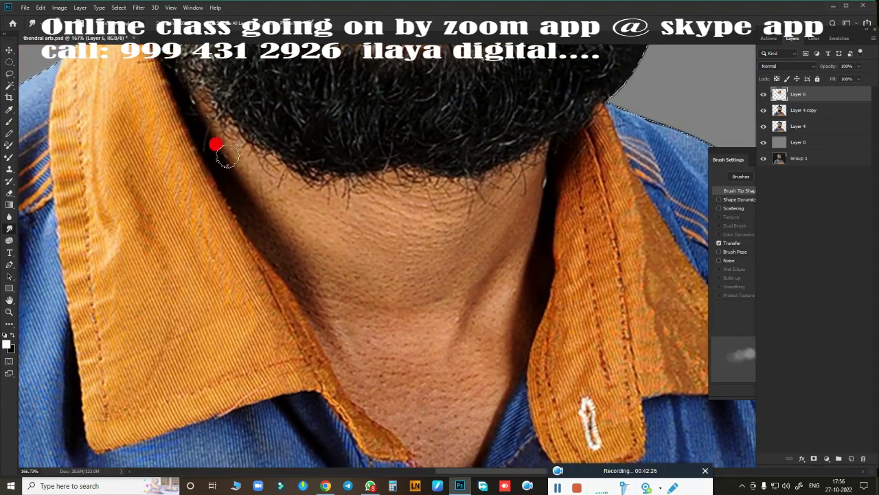
{"action": "mouse_move", "coordinate": [227, 156]}
{"action": "left_mouse_down"}
{"action": "mouse_move", "coordinate": [208, 128]}
{"action": "mouse_move", "coordinate": [215, 147]}
{"action": "mouse_move", "coordinate": [284, 188]}
{"action": "mouse_move", "coordinate": [340, 191]}
{"action": "mouse_move", "coordinate": [267, 171]}
{"action": "mouse_move", "coordinate": [390, 194]}
{"action": "mouse_move", "coordinate": [311, 181]}
{"action": "mouse_move", "coordinate": [479, 190]}
{"action": "mouse_move", "coordinate": [389, 192]}
{"action": "mouse_move", "coordinate": [470, 191]}
{"action": "mouse_move", "coordinate": [403, 176]}
{"action": "mouse_move", "coordinate": [291, 177]}
{"action": "mouse_move", "coordinate": [499, 188]}
{"action": "mouse_move", "coordinate": [534, 177]}
{"action": "mouse_move", "coordinate": [546, 161]}
{"action": "mouse_move", "coordinate": [524, 301]}
{"action": "mouse_move", "coordinate": [465, 351]}
{"action": "mouse_move", "coordinate": [492, 280]}
{"action": "mouse_move", "coordinate": [232, 182]}
{"action": "mouse_move", "coordinate": [180, 107]}
{"action": "mouse_move", "coordinate": [268, 219]}
{"action": "mouse_move", "coordinate": [275, 245]}
{"action": "mouse_move", "coordinate": [265, 186]}
{"action": "mouse_move", "coordinate": [326, 251]}
{"action": "mouse_move", "coordinate": [422, 275]}
{"action": "mouse_move", "coordinate": [480, 216]}
{"action": "mouse_move", "coordinate": [460, 252]}
{"action": "mouse_move", "coordinate": [499, 216]}
{"action": "mouse_move", "coordinate": [355, 231]}
{"action": "mouse_move", "coordinate": [373, 247]}
{"action": "mouse_move", "coordinate": [371, 220]}
{"action": "mouse_move", "coordinate": [353, 294]}
{"action": "mouse_move", "coordinate": [383, 293]}
{"action": "mouse_move", "coordinate": [391, 334]}
{"action": "mouse_move", "coordinate": [446, 200]}
{"action": "mouse_move", "coordinate": [384, 205]}
{"action": "mouse_move", "coordinate": [321, 180]}
{"action": "mouse_move", "coordinate": [373, 239]}
{"action": "mouse_move", "coordinate": [390, 229]}
{"action": "mouse_move", "coordinate": [388, 186]}
{"action": "mouse_move", "coordinate": [374, 203]}
{"action": "mouse_move", "coordinate": [461, 201]}
{"action": "mouse_move", "coordinate": [443, 242]}
{"action": "mouse_move", "coordinate": [406, 274]}
{"action": "mouse_move", "coordinate": [424, 316]}
{"action": "mouse_move", "coordinate": [435, 216]}
{"action": "mouse_move", "coordinate": [357, 142]}
{"action": "mouse_move", "coordinate": [383, 151]}
{"action": "mouse_move", "coordinate": [363, 206]}
{"action": "mouse_move", "coordinate": [461, 133]}
{"action": "mouse_move", "coordinate": [436, 255]}
{"action": "left_mouse_up"}
Smooth the neck skin up toward the beard and near the collar
{"action": "scroll", "coordinate": [397, 341], "scroll_direction": "down", "scroll_amount": 3}
{"action": "mouse_move", "coordinate": [397, 341]}
{"action": "left_mouse_down"}
{"action": "mouse_move", "coordinate": [430, 284]}
{"action": "mouse_move", "coordinate": [373, 298]}
{"action": "mouse_move", "coordinate": [275, 237]}
{"action": "mouse_move", "coordinate": [274, 212]}
{"action": "mouse_move", "coordinate": [252, 196]}
{"action": "mouse_move", "coordinate": [226, 147]}
{"action": "mouse_move", "coordinate": [220, 112]}
{"action": "mouse_move", "coordinate": [228, 69]}
{"action": "mouse_move", "coordinate": [249, 191]}
{"action": "mouse_move", "coordinate": [227, 150]}
{"action": "left_mouse_up"}
{"action": "mouse_move", "coordinate": [246, 179]}
{"action": "left_mouse_down"}
{"action": "mouse_move", "coordinate": [496, 221]}
{"action": "mouse_move", "coordinate": [500, 211]}
{"action": "mouse_move", "coordinate": [470, 261]}
{"action": "mouse_move", "coordinate": [304, 239]}
{"action": "mouse_move", "coordinate": [428, 259]}
{"action": "mouse_move", "coordinate": [432, 222]}
{"action": "mouse_move", "coordinate": [295, 252]}
{"action": "mouse_move", "coordinate": [188, 159]}
{"action": "left_mouse_up"}
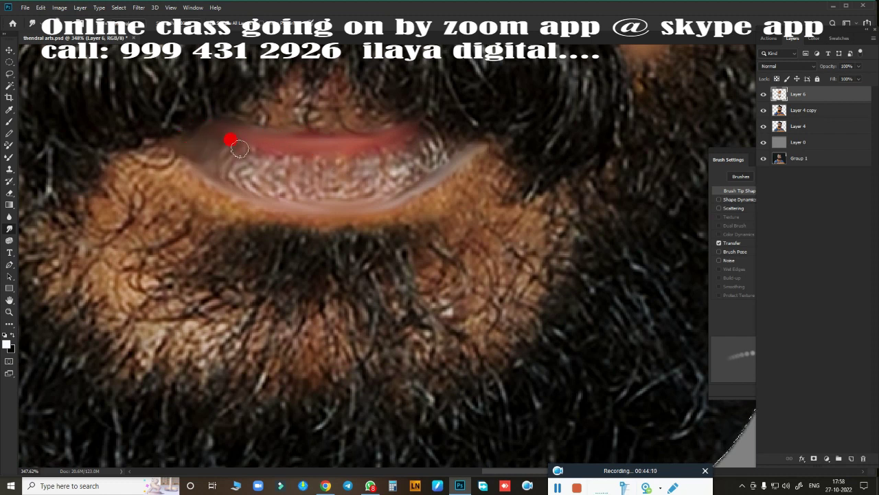
Smudge the lower lip and teeth into a lighter smooth band and soften the upper lip edge
{"action": "mouse_move", "coordinate": [239, 149]}
{"action": "left_mouse_down"}
{"action": "mouse_move", "coordinate": [251, 151]}
{"action": "mouse_move", "coordinate": [223, 173]}
{"action": "left_mouse_up"}
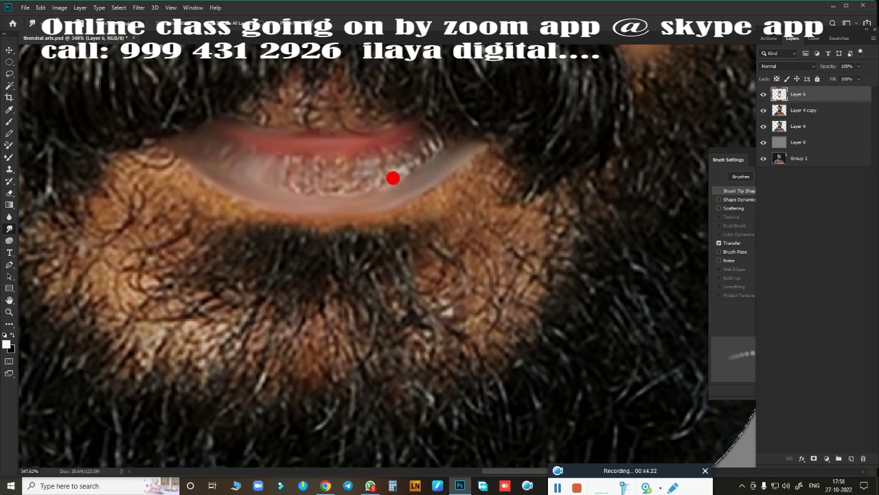
{"action": "left_click_drag", "start_coordinate": [301, 196], "coordinate": [419, 167]}
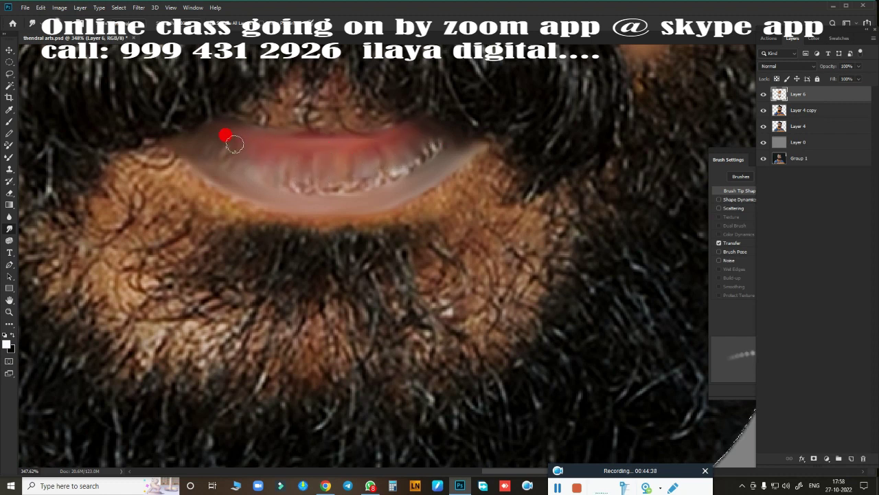
{"action": "mouse_move", "coordinate": [251, 173]}
{"action": "left_mouse_down"}
{"action": "mouse_move", "coordinate": [340, 178]}
{"action": "mouse_move", "coordinate": [447, 146]}
{"action": "left_mouse_up"}
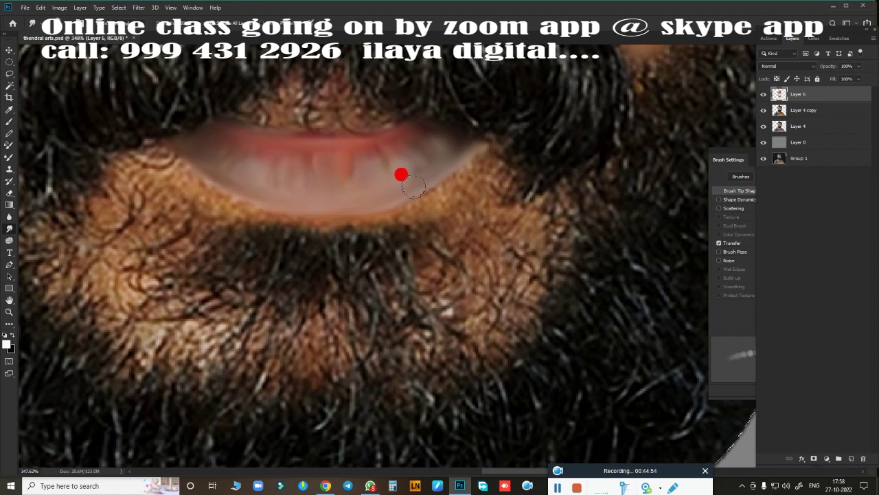
{"action": "mouse_move", "coordinate": [258, 114]}
{"action": "left_mouse_down"}
{"action": "mouse_move", "coordinate": [231, 112]}
{"action": "mouse_move", "coordinate": [291, 90]}
{"action": "mouse_move", "coordinate": [293, 122]}
{"action": "left_mouse_up"}
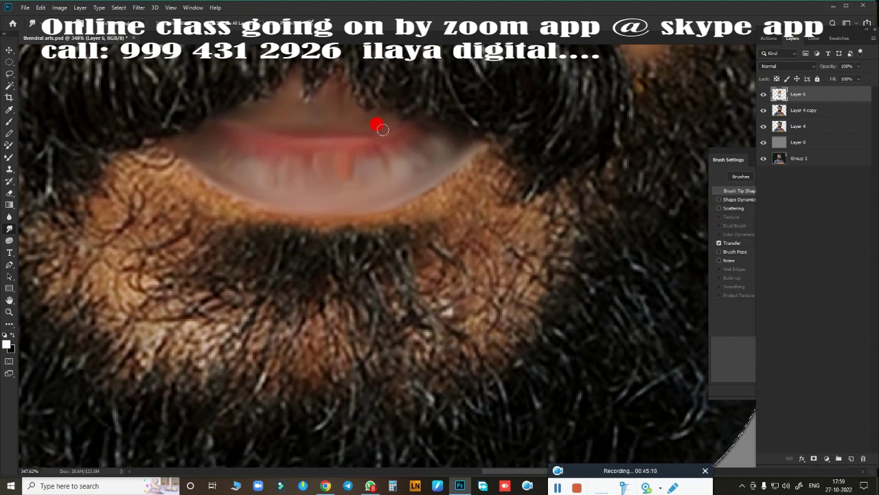
Spread skin tone over the beard around and below both lip corners
{"action": "left_click_drag", "start_coordinate": [453, 200], "coordinate": [487, 162]}
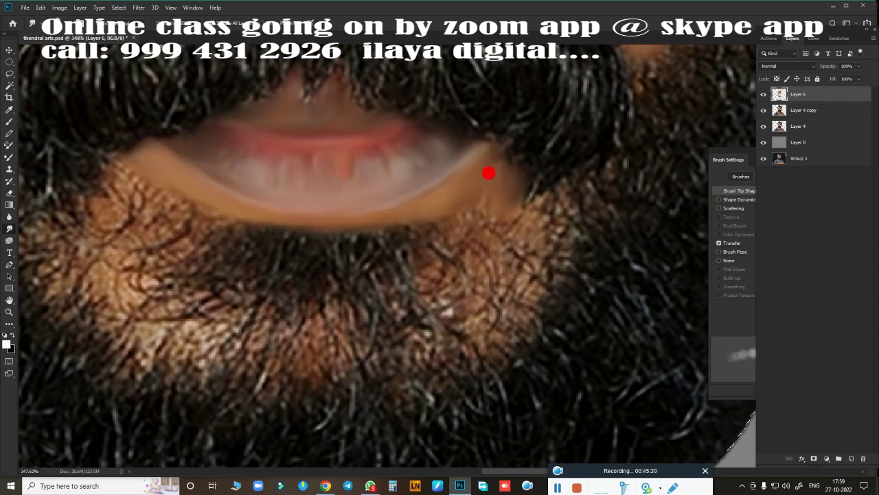
{"action": "left_click_drag", "start_coordinate": [483, 206], "coordinate": [494, 218]}
{"action": "mouse_move", "coordinate": [125, 219]}
{"action": "left_mouse_down"}
{"action": "mouse_move", "coordinate": [116, 190]}
{"action": "mouse_move", "coordinate": [144, 223]}
{"action": "mouse_move", "coordinate": [183, 198]}
{"action": "mouse_move", "coordinate": [150, 226]}
{"action": "left_mouse_up"}
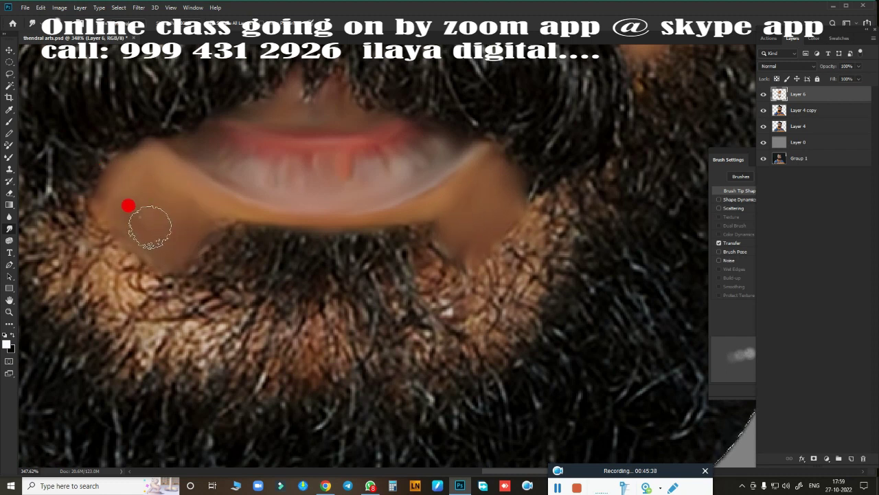
{"action": "mouse_move", "coordinate": [74, 269]}
{"action": "left_mouse_down"}
{"action": "mouse_move", "coordinate": [81, 199]}
{"action": "mouse_move", "coordinate": [65, 245]}
{"action": "mouse_move", "coordinate": [117, 261]}
{"action": "mouse_move", "coordinate": [145, 293]}
{"action": "mouse_move", "coordinate": [179, 291]}
{"action": "mouse_move", "coordinate": [141, 192]}
{"action": "mouse_move", "coordinate": [87, 247]}
{"action": "left_mouse_up"}
{"action": "left_click_drag", "start_coordinate": [474, 281], "coordinate": [456, 254]}
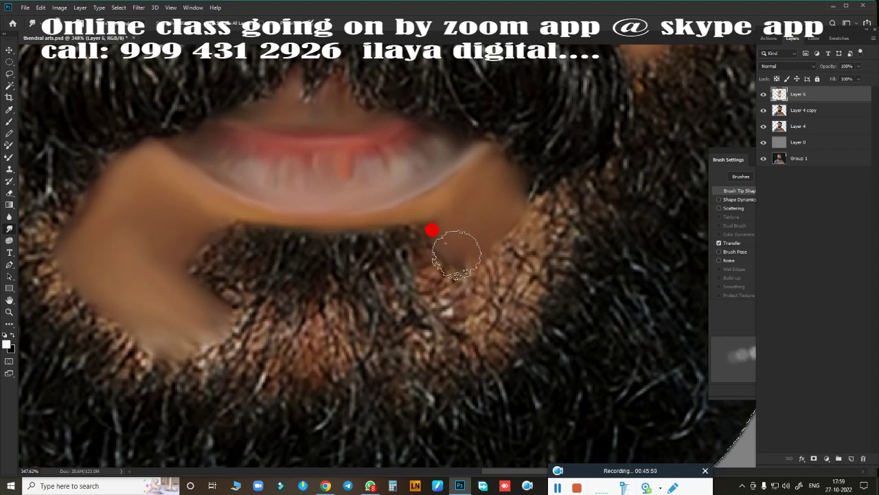
{"action": "mouse_move", "coordinate": [525, 244]}
{"action": "left_mouse_down"}
{"action": "mouse_move", "coordinate": [533, 236]}
{"action": "mouse_move", "coordinate": [483, 295]}
{"action": "mouse_move", "coordinate": [451, 268]}
{"action": "mouse_move", "coordinate": [496, 318]}
{"action": "mouse_move", "coordinate": [471, 320]}
{"action": "mouse_move", "coordinate": [537, 232]}
{"action": "left_mouse_up"}
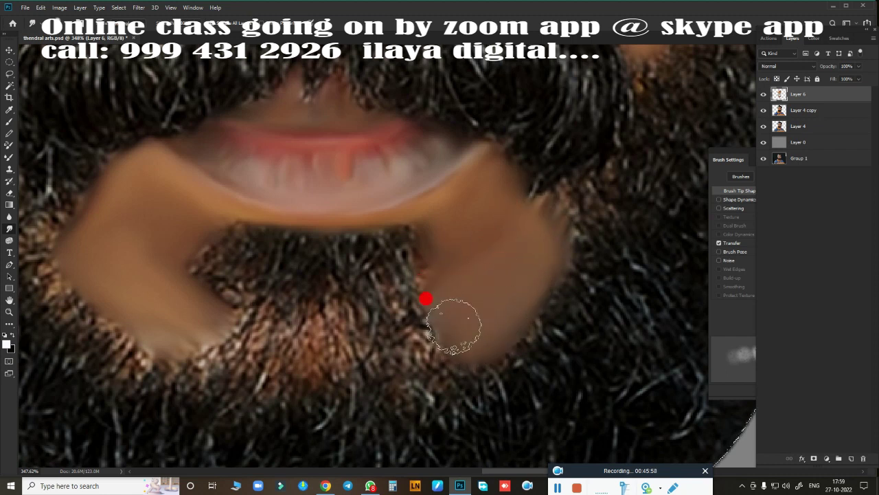
Erase the skin patch's lower tail on Layer 6 so the beard shows again
{"action": "scroll", "coordinate": [334, 304], "scroll_direction": "down", "scroll_amount": 2}
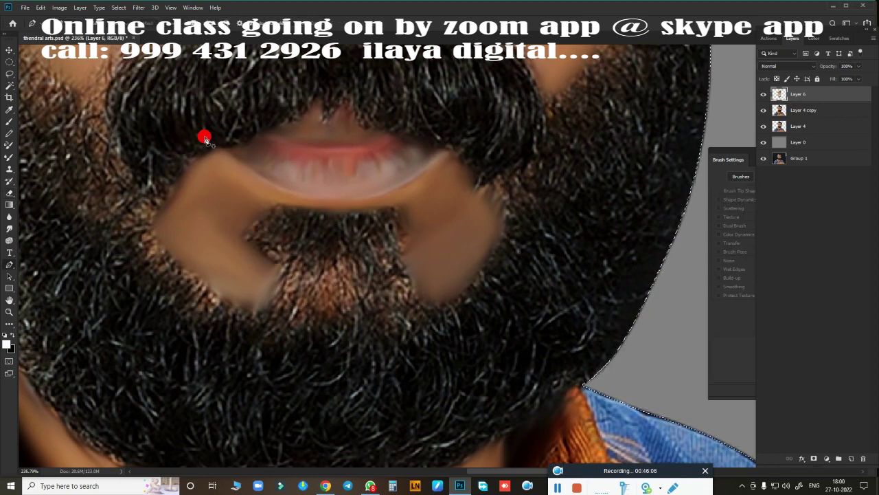
{"action": "key", "text": "b"}
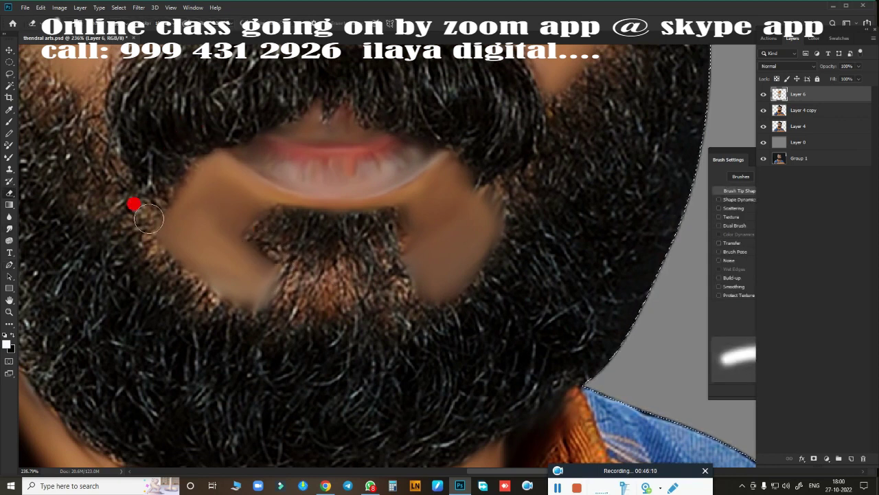
{"action": "mouse_move", "coordinate": [156, 254]}
{"action": "left_mouse_down"}
{"action": "mouse_move", "coordinate": [230, 295]}
{"action": "mouse_move", "coordinate": [251, 202]}
{"action": "mouse_move", "coordinate": [350, 215]}
{"action": "mouse_move", "coordinate": [407, 296]}
{"action": "left_mouse_up"}
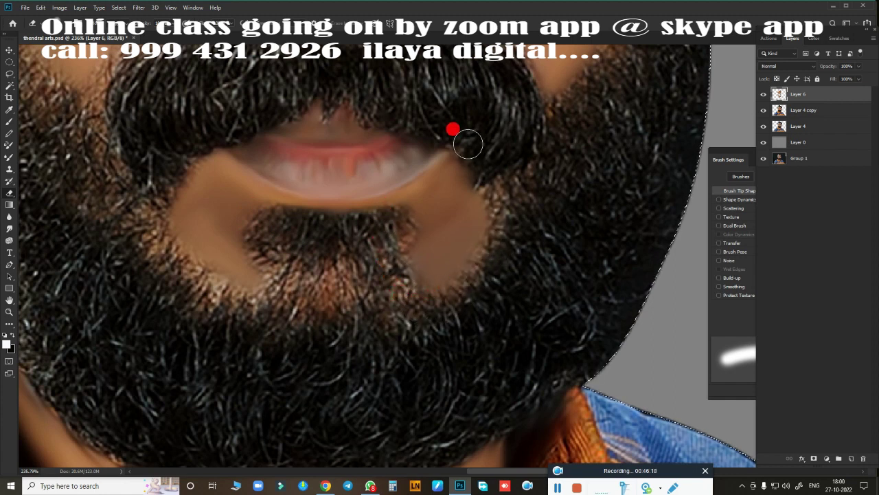
Fit the whole portrait in view with Ctrl+0, then zoom in on the mustache
{"action": "scroll", "coordinate": [505, 295], "scroll_direction": "down", "scroll_amount": 3}
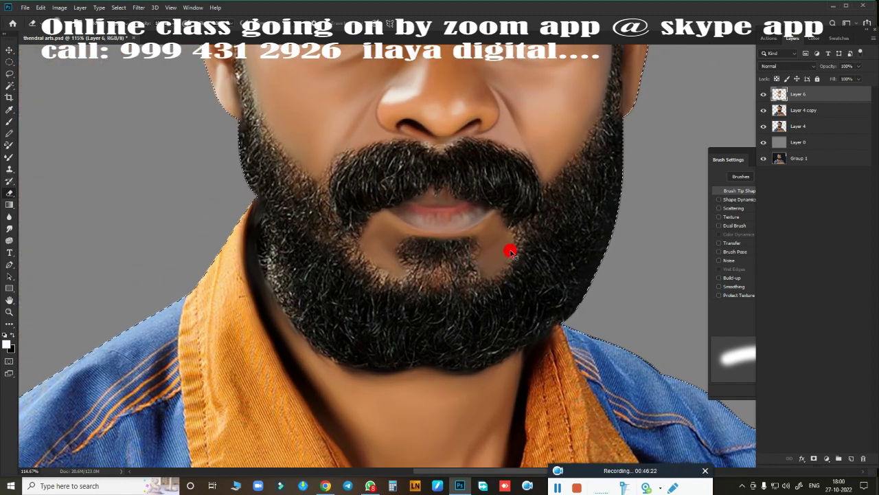
{"action": "scroll", "coordinate": [510, 255], "scroll_direction": "down", "scroll_amount": 5}
{"action": "key", "text": "ctrl+0"}
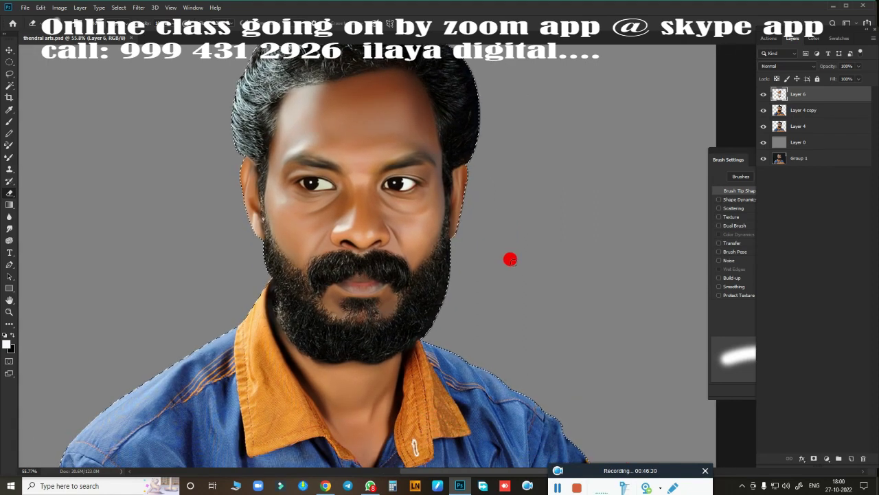
{"action": "scroll", "coordinate": [494, 256], "scroll_direction": "up", "scroll_amount": 5}
{"action": "scroll", "coordinate": [432, 234], "scroll_direction": "up", "scroll_amount": 2}
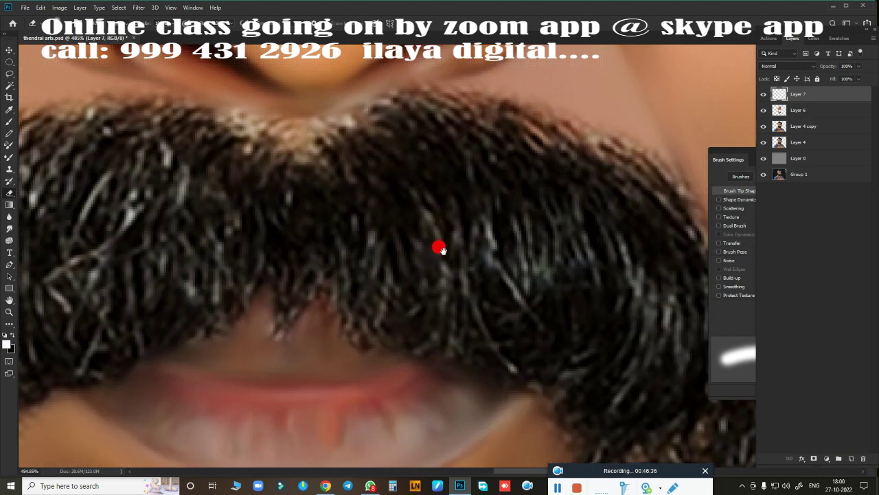
{"action": "mouse_move", "coordinate": [440, 246]}
{"action": "left_mouse_down"}
{"action": "mouse_move", "coordinate": [364, 242]}
{"action": "mouse_move", "coordinate": [263, 197]}
{"action": "left_mouse_up"}
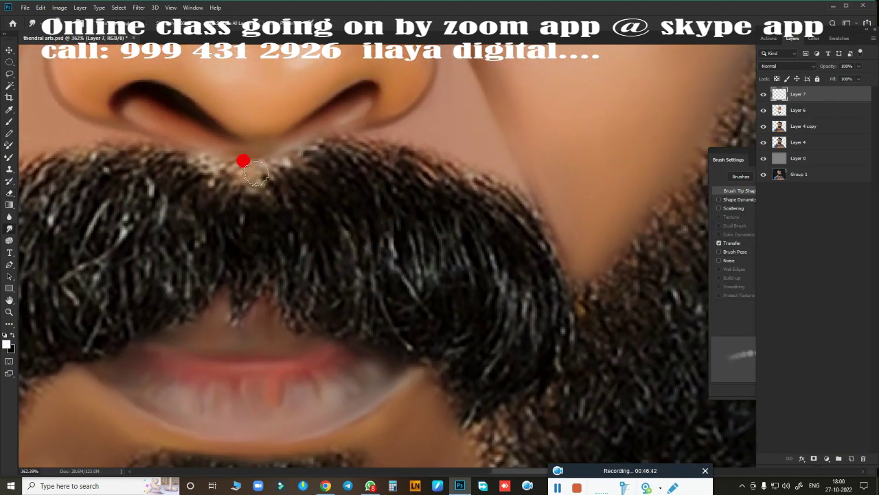
Smudge the mustache centre and right tip into smooth, dark flowing strands
{"action": "left_click_drag", "start_coordinate": [277, 166], "coordinate": [318, 188]}
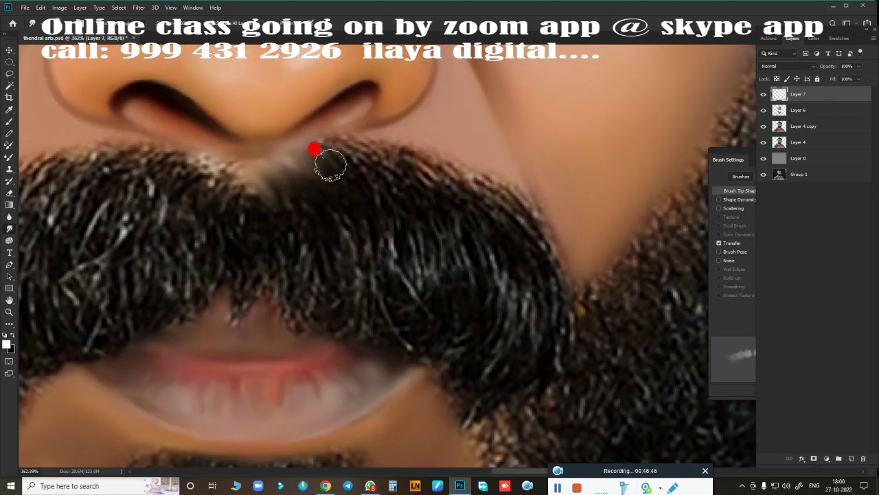
{"action": "mouse_move", "coordinate": [342, 131]}
{"action": "left_mouse_down"}
{"action": "mouse_move", "coordinate": [490, 198]}
{"action": "mouse_move", "coordinate": [539, 267]}
{"action": "left_mouse_up"}
{"action": "left_click_drag", "start_coordinate": [250, 187], "coordinate": [251, 277]}
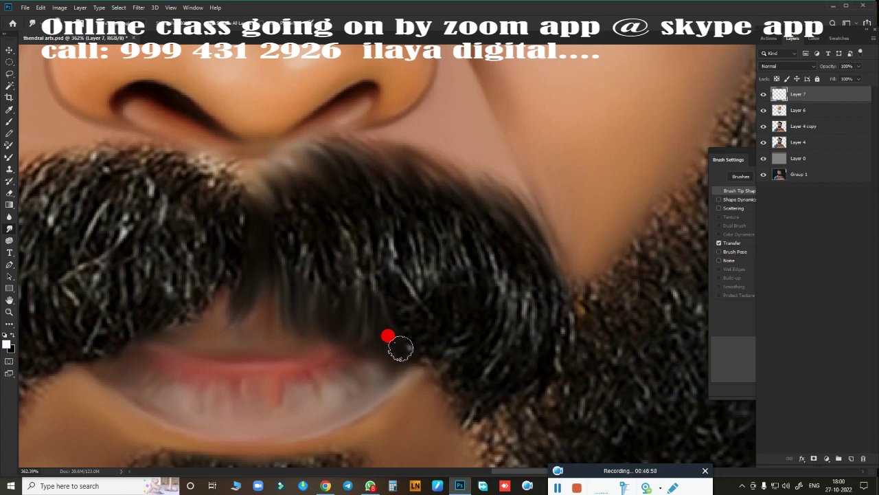
{"action": "left_click_drag", "start_coordinate": [468, 371], "coordinate": [477, 448]}
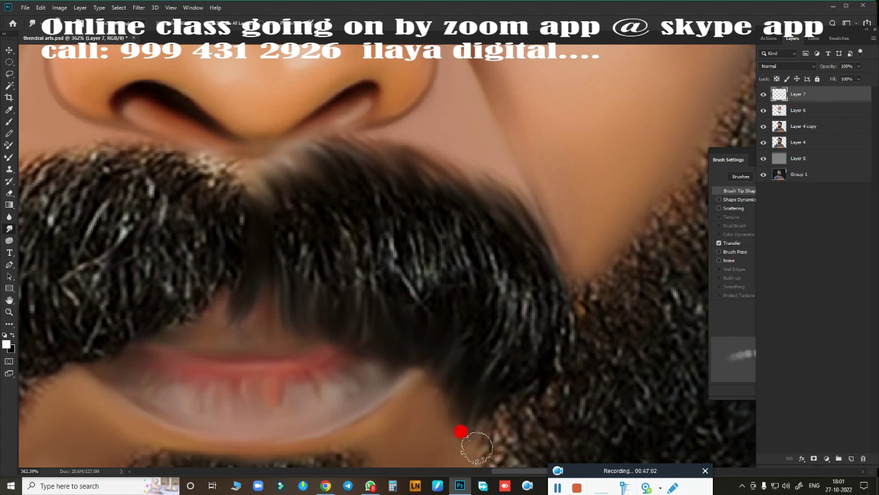
{"action": "mouse_move", "coordinate": [300, 287]}
{"action": "left_mouse_down"}
{"action": "mouse_move", "coordinate": [294, 202]}
{"action": "mouse_move", "coordinate": [327, 271]}
{"action": "left_mouse_up"}
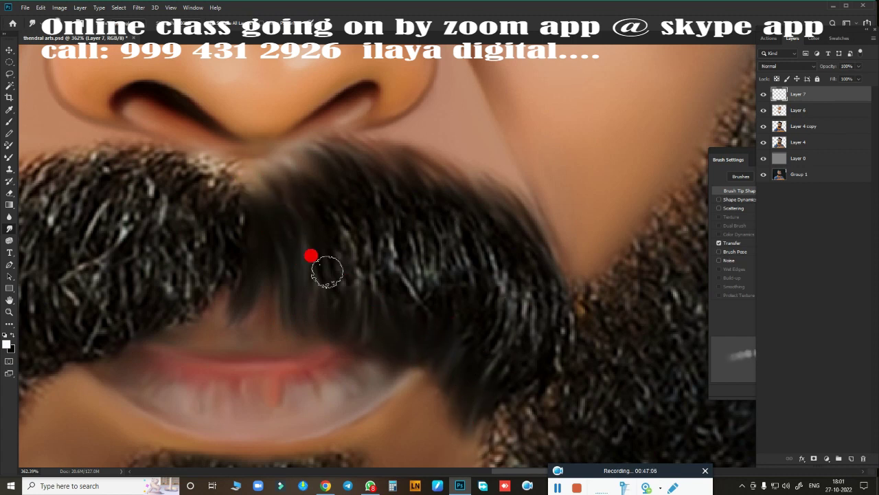
{"action": "mouse_move", "coordinate": [341, 191]}
{"action": "left_mouse_down"}
{"action": "mouse_move", "coordinate": [365, 159]}
{"action": "mouse_move", "coordinate": [502, 279]}
{"action": "mouse_move", "coordinate": [545, 296]}
{"action": "mouse_move", "coordinate": [491, 214]}
{"action": "mouse_move", "coordinate": [412, 128]}
{"action": "left_mouse_up"}
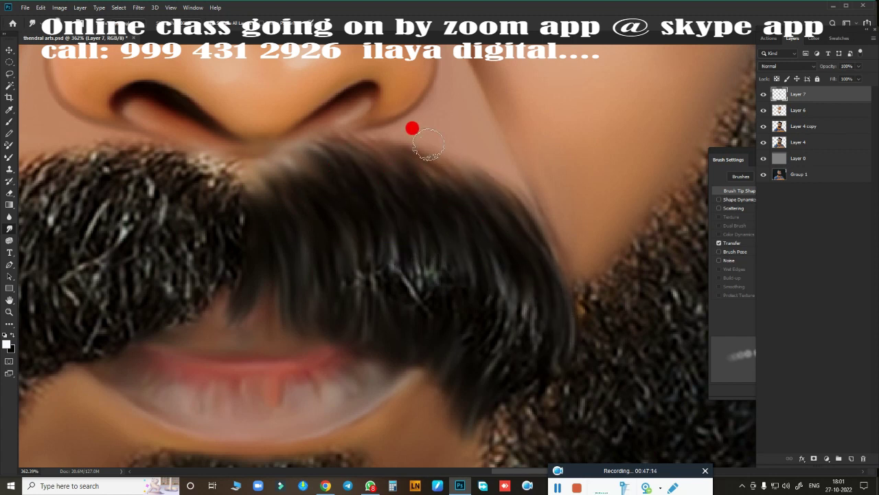
{"action": "mouse_move", "coordinate": [300, 166]}
{"action": "left_mouse_down"}
{"action": "mouse_move", "coordinate": [392, 310]}
{"action": "mouse_move", "coordinate": [528, 211]}
{"action": "left_mouse_up"}
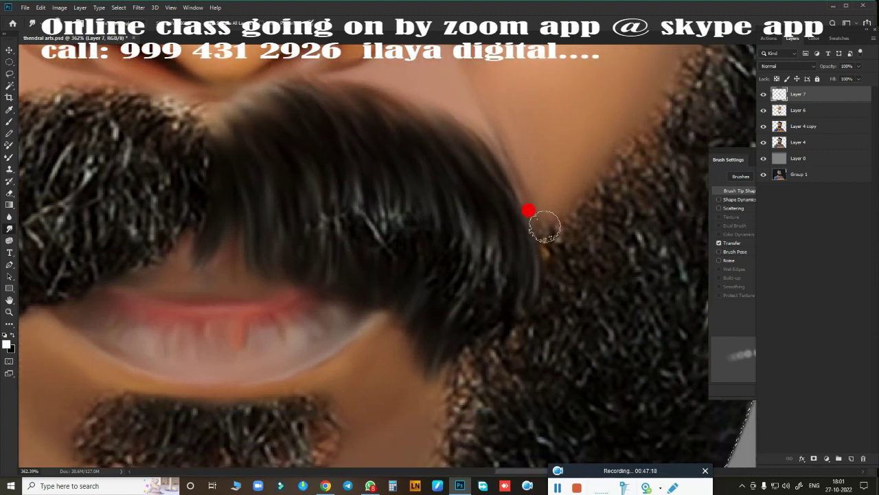
{"action": "mouse_move", "coordinate": [485, 291]}
{"action": "left_mouse_down"}
{"action": "mouse_move", "coordinate": [477, 339]}
{"action": "mouse_move", "coordinate": [449, 347]}
{"action": "mouse_move", "coordinate": [427, 392]}
{"action": "left_mouse_up"}
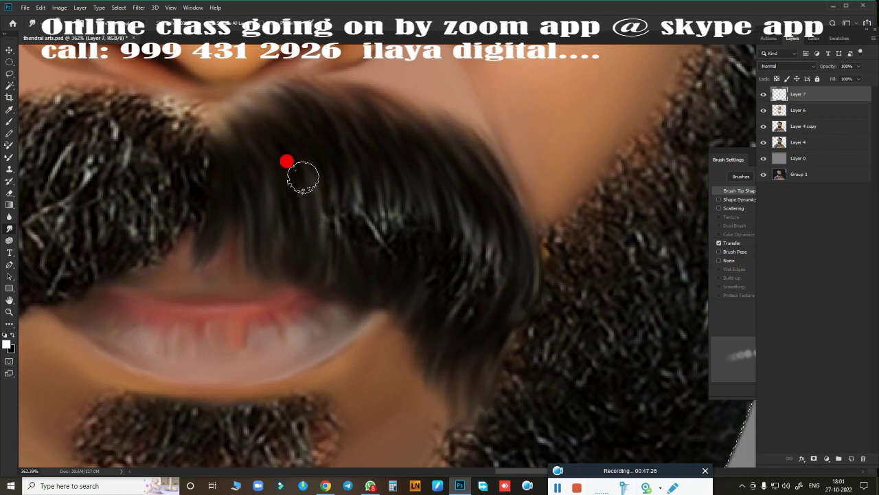
{"action": "mouse_move", "coordinate": [303, 178]}
{"action": "left_mouse_down"}
{"action": "mouse_move", "coordinate": [343, 226]}
{"action": "mouse_move", "coordinate": [373, 173]}
{"action": "mouse_move", "coordinate": [402, 179]}
{"action": "left_mouse_up"}
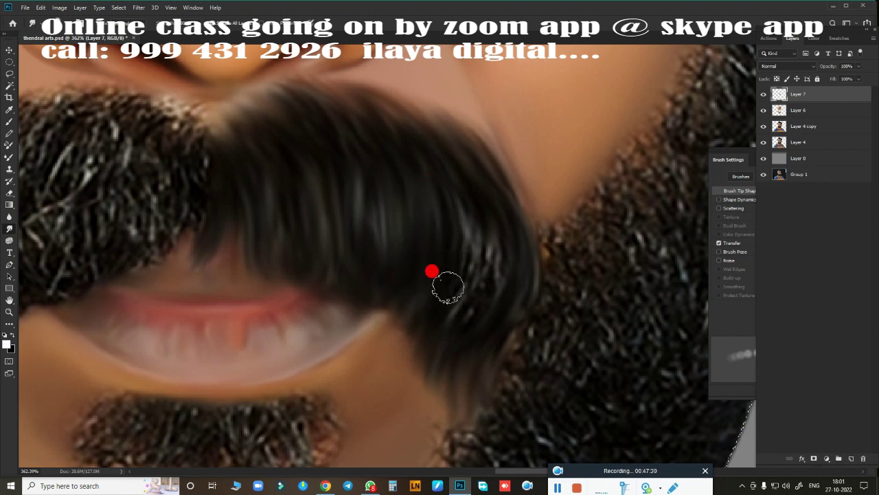
{"action": "mouse_move", "coordinate": [448, 288]}
{"action": "left_mouse_down"}
{"action": "mouse_move", "coordinate": [473, 324]}
{"action": "mouse_move", "coordinate": [467, 292]}
{"action": "left_mouse_up"}
{"action": "left_click_drag", "start_coordinate": [522, 340], "coordinate": [497, 376]}
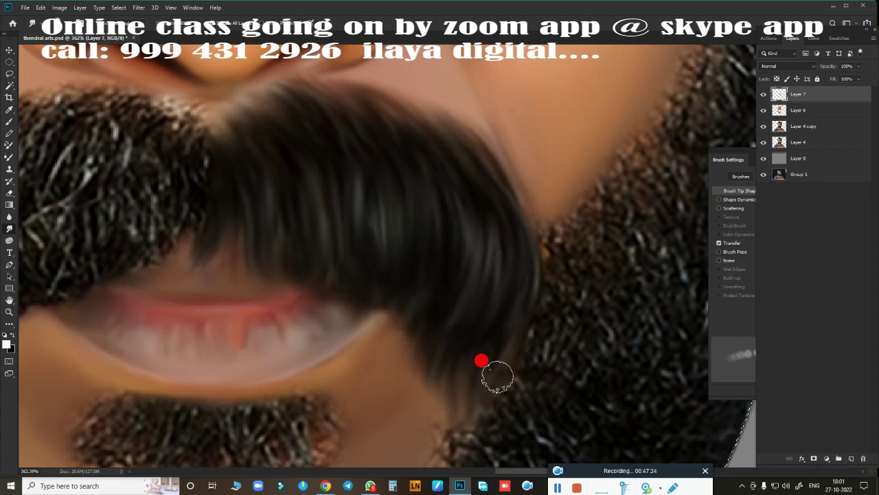
Blend the grey, wiry left side of the mustache into dark strands toward the beard
{"action": "left_click_drag", "start_coordinate": [549, 261], "coordinate": [518, 285]}
{"action": "mouse_move", "coordinate": [392, 210]}
{"action": "left_mouse_down"}
{"action": "mouse_move", "coordinate": [425, 212]}
{"action": "mouse_move", "coordinate": [452, 296]}
{"action": "left_mouse_up"}
{"action": "mouse_move", "coordinate": [140, 258]}
{"action": "left_mouse_down"}
{"action": "mouse_move", "coordinate": [130, 252]}
{"action": "mouse_move", "coordinate": [137, 285]}
{"action": "mouse_move", "coordinate": [241, 254]}
{"action": "mouse_move", "coordinate": [298, 257]}
{"action": "mouse_move", "coordinate": [350, 284]}
{"action": "left_mouse_up"}
{"action": "scroll", "coordinate": [171, 165], "scroll_direction": "down", "scroll_amount": 3}
{"action": "mouse_move", "coordinate": [149, 155]}
{"action": "left_mouse_down"}
{"action": "mouse_move", "coordinate": [165, 197]}
{"action": "mouse_move", "coordinate": [186, 200]}
{"action": "mouse_move", "coordinate": [251, 114]}
{"action": "mouse_move", "coordinate": [307, 186]}
{"action": "mouse_move", "coordinate": [404, 181]}
{"action": "mouse_move", "coordinate": [463, 147]}
{"action": "mouse_move", "coordinate": [485, 199]}
{"action": "left_mouse_up"}
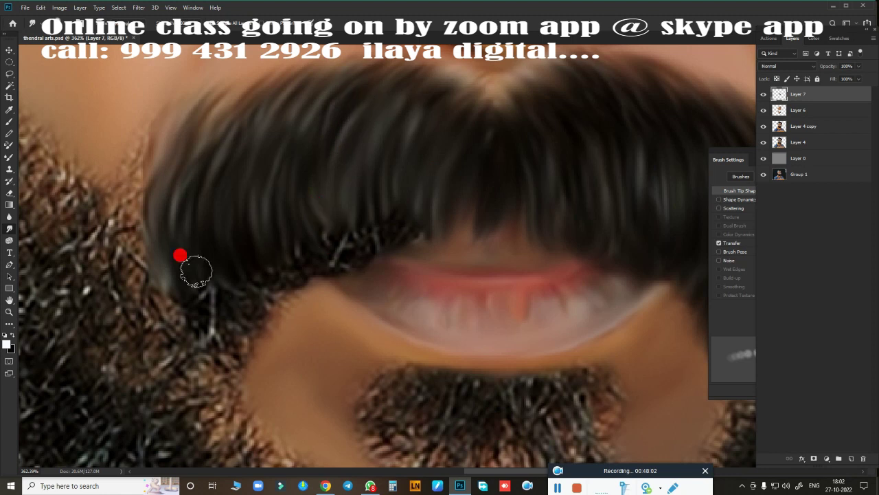
{"action": "mouse_move", "coordinate": [197, 270]}
{"action": "left_mouse_down"}
{"action": "mouse_move", "coordinate": [206, 334]}
{"action": "mouse_move", "coordinate": [195, 267]}
{"action": "mouse_move", "coordinate": [217, 233]}
{"action": "mouse_move", "coordinate": [278, 226]}
{"action": "mouse_move", "coordinate": [341, 248]}
{"action": "mouse_move", "coordinate": [388, 284]}
{"action": "left_mouse_up"}
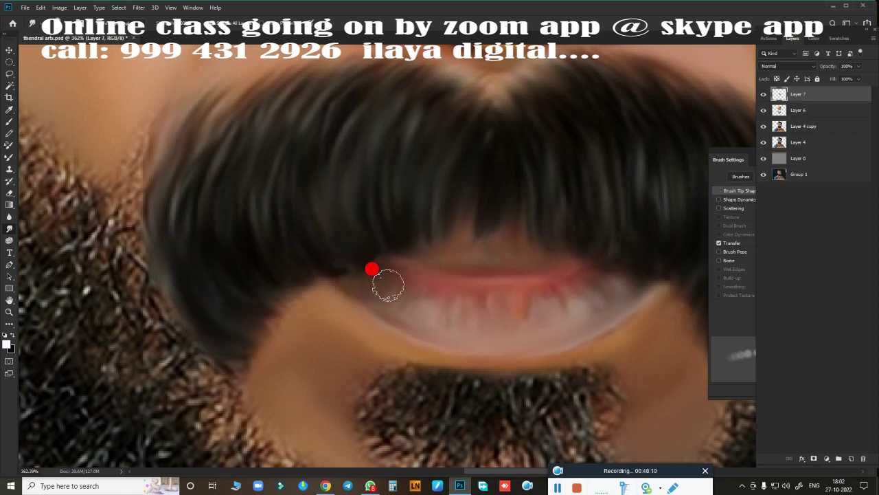
{"action": "mouse_move", "coordinate": [262, 208]}
{"action": "left_mouse_down"}
{"action": "mouse_move", "coordinate": [231, 275]}
{"action": "mouse_move", "coordinate": [224, 377]}
{"action": "left_mouse_up"}
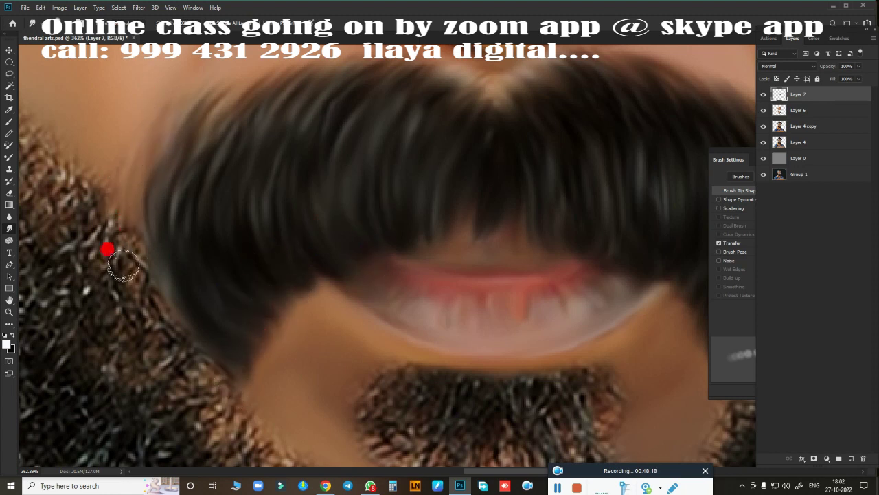
{"action": "scroll", "coordinate": [465, 304], "scroll_direction": "down", "scroll_amount": 5}
Smudge the dark chin tuft below the lip into soft streaks blending into skin and beard
{"action": "scroll", "coordinate": [357, 302], "scroll_direction": "up", "scroll_amount": 2}
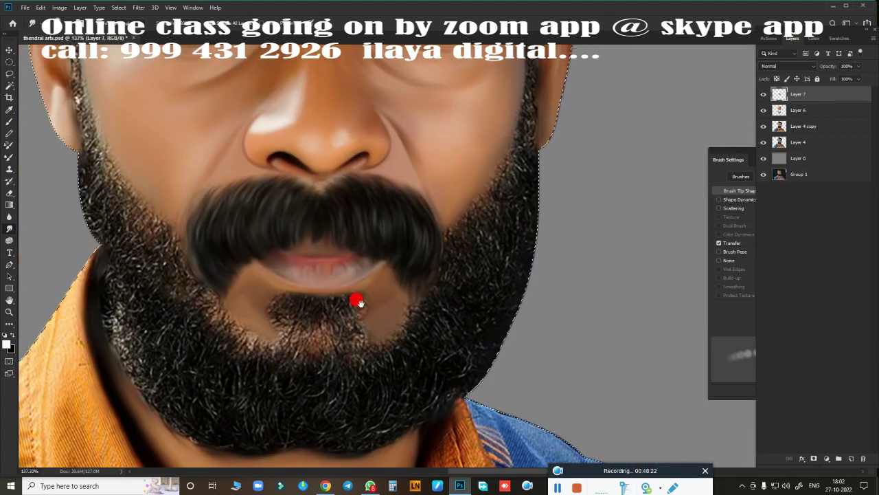
{"action": "scroll", "coordinate": [358, 302], "scroll_direction": "up", "scroll_amount": 3}
{"action": "scroll", "coordinate": [426, 337], "scroll_direction": "up", "scroll_amount": 2}
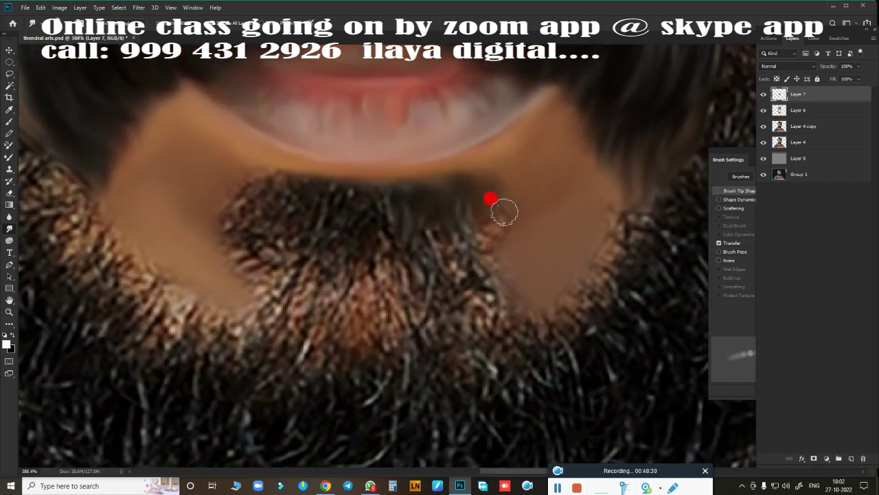
{"action": "left_click_drag", "start_coordinate": [342, 235], "coordinate": [390, 209]}
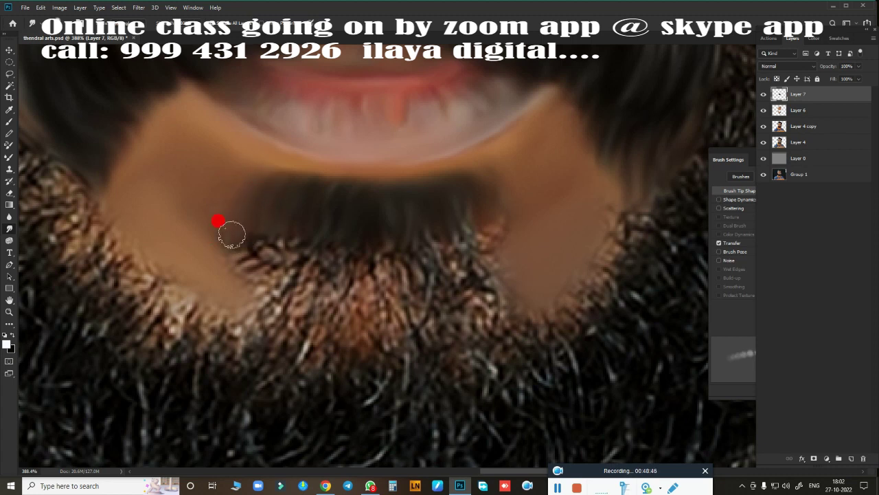
{"action": "mouse_move", "coordinate": [256, 227]}
{"action": "left_mouse_down"}
{"action": "mouse_move", "coordinate": [237, 261]}
{"action": "mouse_move", "coordinate": [288, 306]}
{"action": "mouse_move", "coordinate": [327, 239]}
{"action": "mouse_move", "coordinate": [318, 313]}
{"action": "mouse_move", "coordinate": [334, 314]}
{"action": "mouse_move", "coordinate": [406, 231]}
{"action": "mouse_move", "coordinate": [323, 266]}
{"action": "mouse_move", "coordinate": [234, 355]}
{"action": "mouse_move", "coordinate": [307, 289]}
{"action": "mouse_move", "coordinate": [432, 224]}
{"action": "mouse_move", "coordinate": [492, 249]}
{"action": "left_mouse_up"}
{"action": "mouse_move", "coordinate": [441, 177]}
{"action": "left_mouse_down"}
{"action": "mouse_move", "coordinate": [467, 270]}
{"action": "mouse_move", "coordinate": [428, 290]}
{"action": "mouse_move", "coordinate": [467, 343]}
{"action": "mouse_move", "coordinate": [471, 374]}
{"action": "left_mouse_up"}
{"action": "scroll", "coordinate": [470, 374], "scroll_direction": "down", "scroll_amount": 1}
{"action": "scroll", "coordinate": [470, 373], "scroll_direction": "down", "scroll_amount": 5}
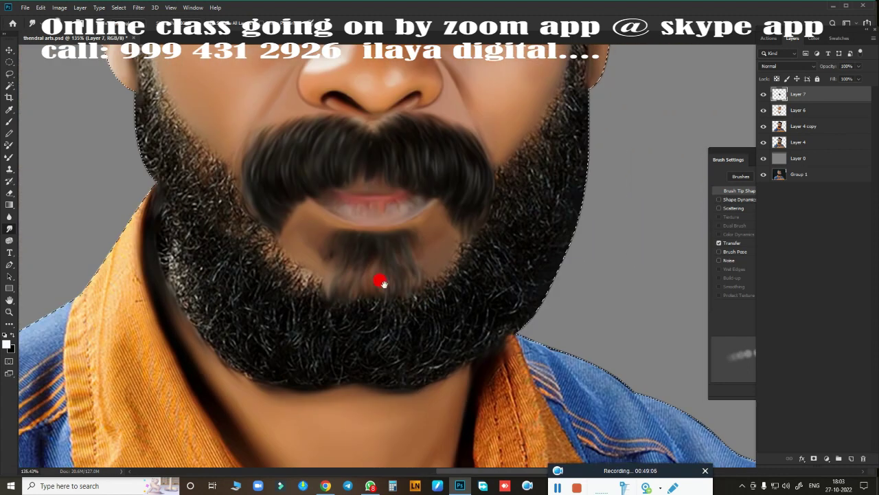
{"action": "scroll", "coordinate": [440, 281], "scroll_direction": "up", "scroll_amount": 4}
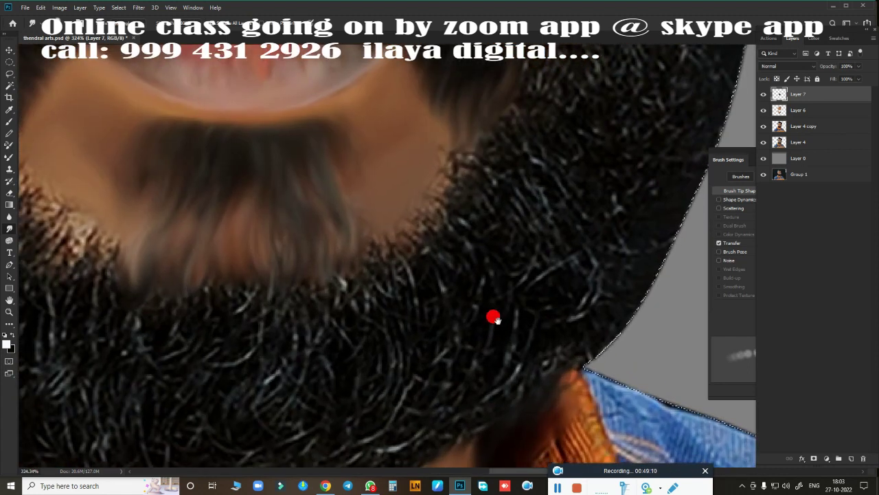
{"action": "mouse_move", "coordinate": [428, 170]}
{"action": "left_mouse_down"}
{"action": "mouse_move", "coordinate": [481, 226]}
{"action": "mouse_move", "coordinate": [464, 104]}
{"action": "mouse_move", "coordinate": [491, 138]}
{"action": "mouse_move", "coordinate": [415, 180]}
{"action": "mouse_move", "coordinate": [382, 186]}
{"action": "mouse_move", "coordinate": [397, 243]}
{"action": "mouse_move", "coordinate": [373, 305]}
{"action": "mouse_move", "coordinate": [324, 354]}
{"action": "mouse_move", "coordinate": [276, 367]}
{"action": "mouse_move", "coordinate": [286, 240]}
{"action": "mouse_move", "coordinate": [334, 289]}
{"action": "mouse_move", "coordinate": [318, 200]}
{"action": "mouse_move", "coordinate": [510, 298]}
{"action": "left_mouse_up"}
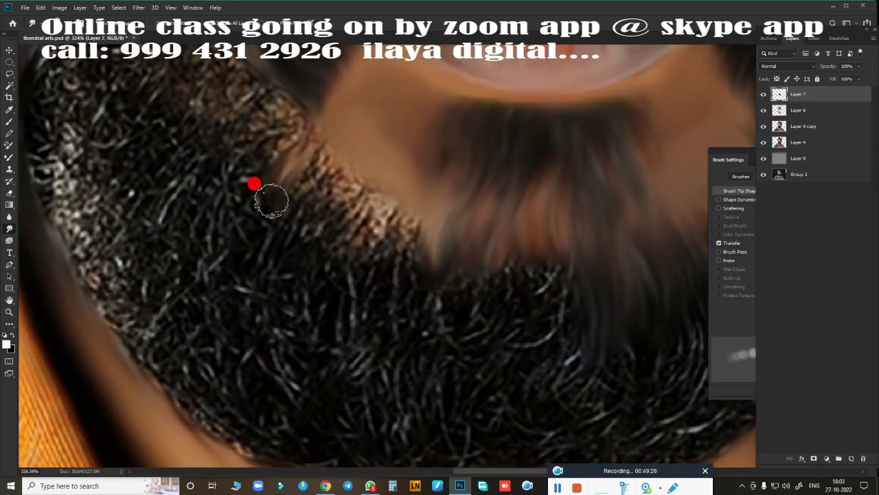
{"action": "mouse_move", "coordinate": [253, 182]}
{"action": "left_mouse_down"}
{"action": "mouse_move", "coordinate": [295, 153]}
{"action": "mouse_move", "coordinate": [360, 142]}
{"action": "mouse_move", "coordinate": [389, 218]}
{"action": "mouse_move", "coordinate": [435, 252]}
{"action": "mouse_move", "coordinate": [481, 224]}
{"action": "mouse_move", "coordinate": [520, 266]}
{"action": "mouse_move", "coordinate": [563, 279]}
{"action": "mouse_move", "coordinate": [522, 154]}
{"action": "left_mouse_up"}
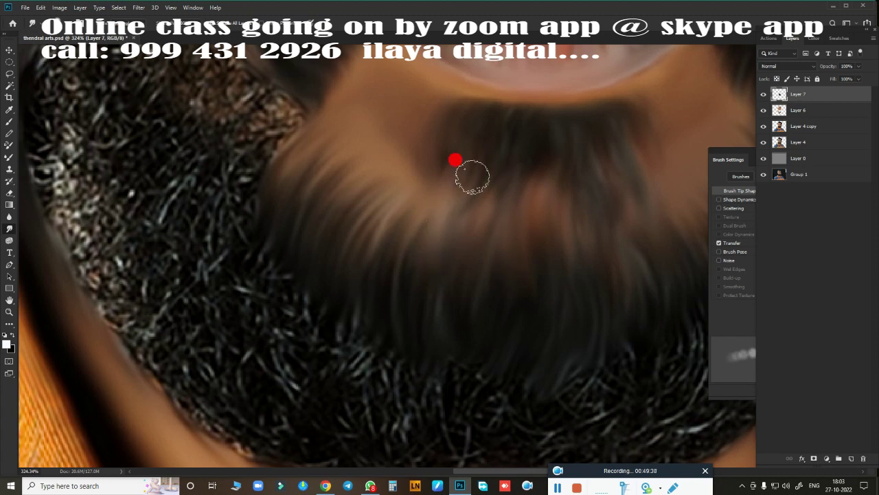
Smudge the beard edge near the cheek and blend skin tone into the right beard edge
{"action": "key", "text": "ctrl+0"}
{"action": "scroll", "coordinate": [425, 280], "scroll_direction": "up", "scroll_amount": 3}
{"action": "scroll", "coordinate": [349, 294], "scroll_direction": "up", "scroll_amount": 2}
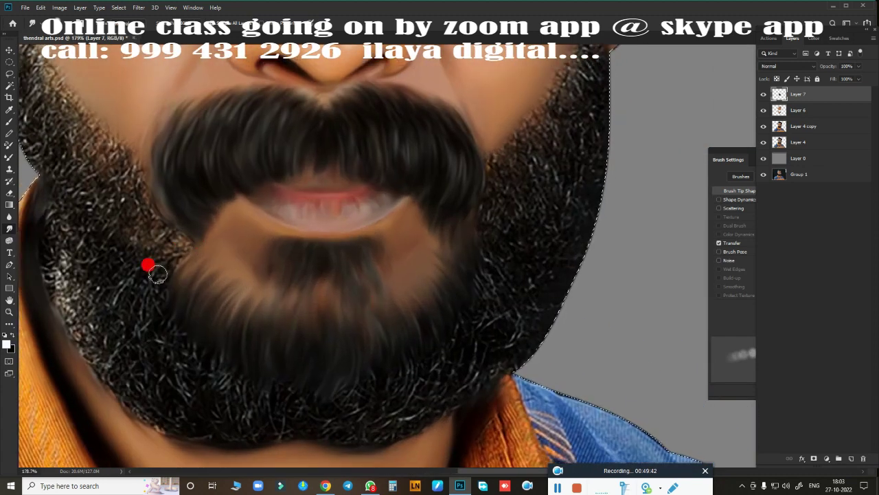
{"action": "mouse_move", "coordinate": [176, 225]}
{"action": "left_mouse_down"}
{"action": "mouse_move", "coordinate": [186, 256]}
{"action": "mouse_move", "coordinate": [172, 229]}
{"action": "mouse_move", "coordinate": [181, 257]}
{"action": "mouse_move", "coordinate": [163, 266]}
{"action": "mouse_move", "coordinate": [477, 204]}
{"action": "mouse_move", "coordinate": [163, 231]}
{"action": "left_mouse_up"}
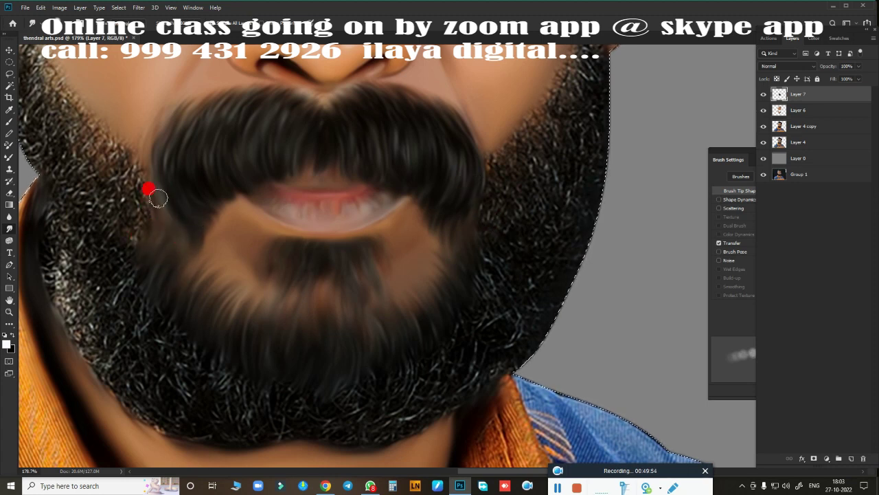
{"action": "mouse_move", "coordinate": [158, 198]}
{"action": "left_mouse_down"}
{"action": "mouse_move", "coordinate": [489, 281]}
{"action": "mouse_move", "coordinate": [438, 275]}
{"action": "mouse_move", "coordinate": [458, 311]}
{"action": "mouse_move", "coordinate": [466, 202]}
{"action": "left_mouse_up"}
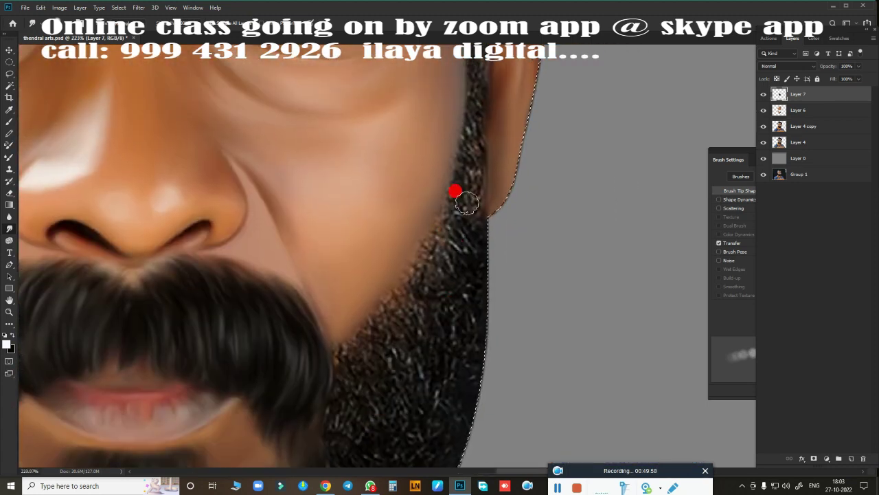
{"action": "left_click_drag", "start_coordinate": [447, 161], "coordinate": [473, 228]}
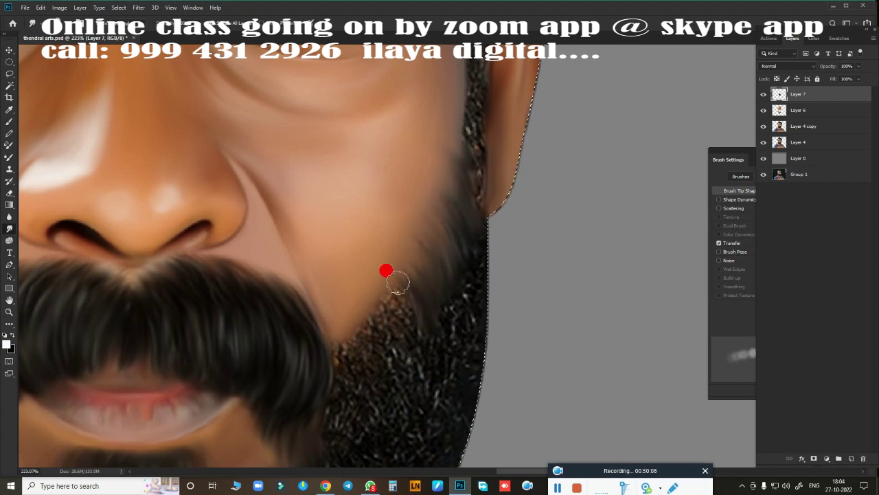
{"action": "left_click_drag", "start_coordinate": [390, 333], "coordinate": [371, 379]}
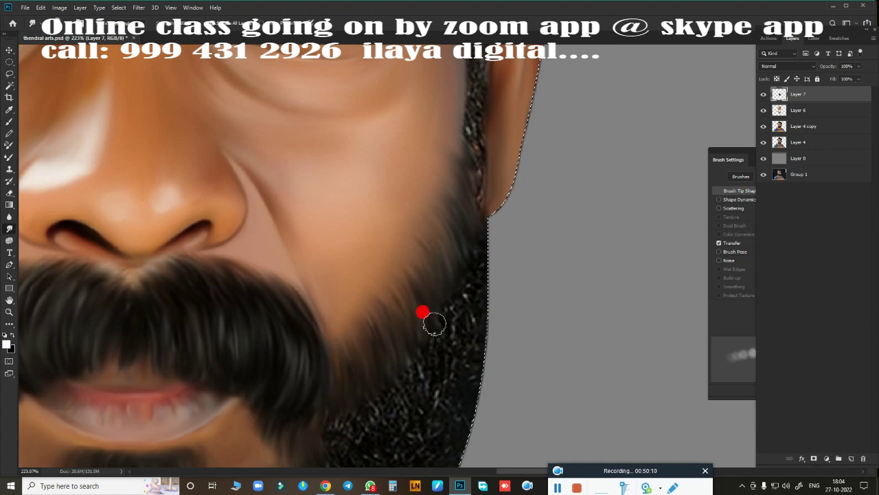
Smooth the dark hair of the lower right beard down to the shirt edge
{"action": "left_click_drag", "start_coordinate": [485, 268], "coordinate": [502, 161]}
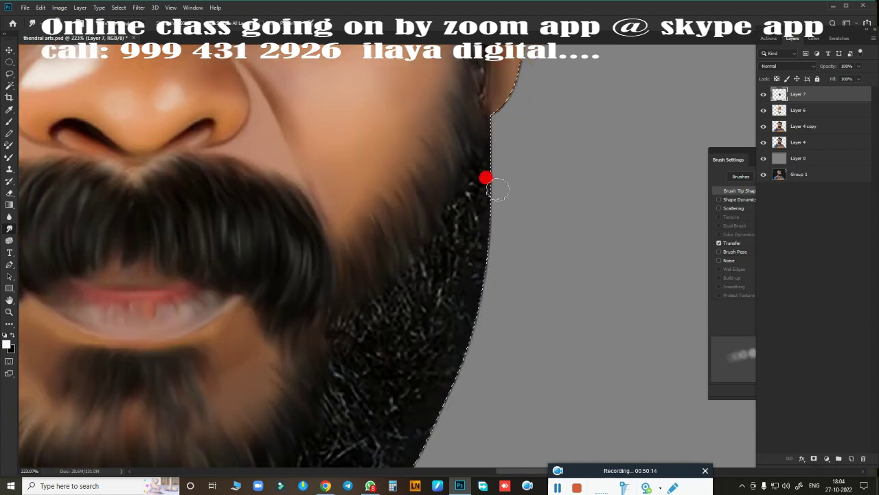
{"action": "left_click_drag", "start_coordinate": [399, 307], "coordinate": [480, 190]}
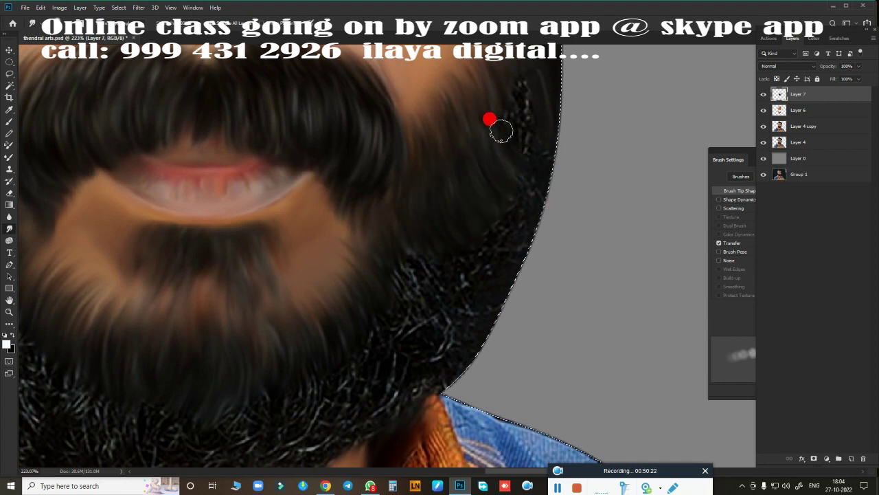
{"action": "left_click_drag", "start_coordinate": [540, 75], "coordinate": [555, 220]}
{"action": "key", "text": "ctrl+d"}
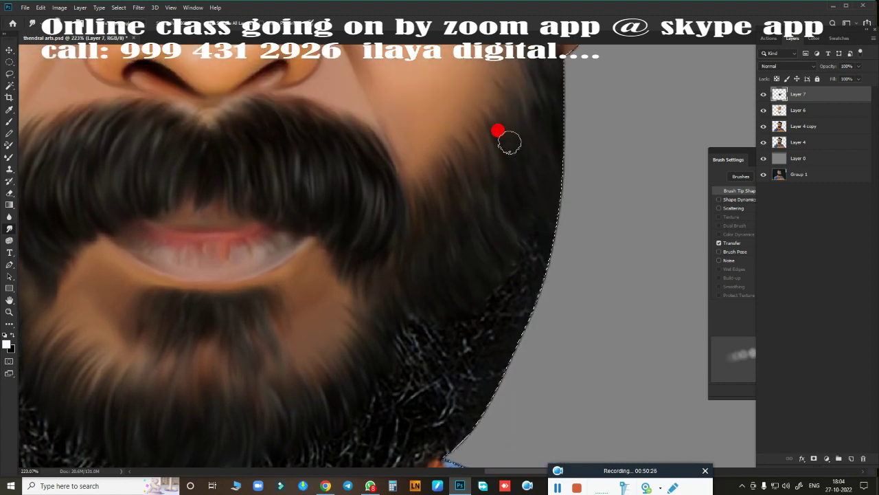
{"action": "mouse_move", "coordinate": [504, 205]}
{"action": "left_mouse_down"}
{"action": "mouse_move", "coordinate": [552, 146]}
{"action": "mouse_move", "coordinate": [539, 114]}
{"action": "left_mouse_up"}
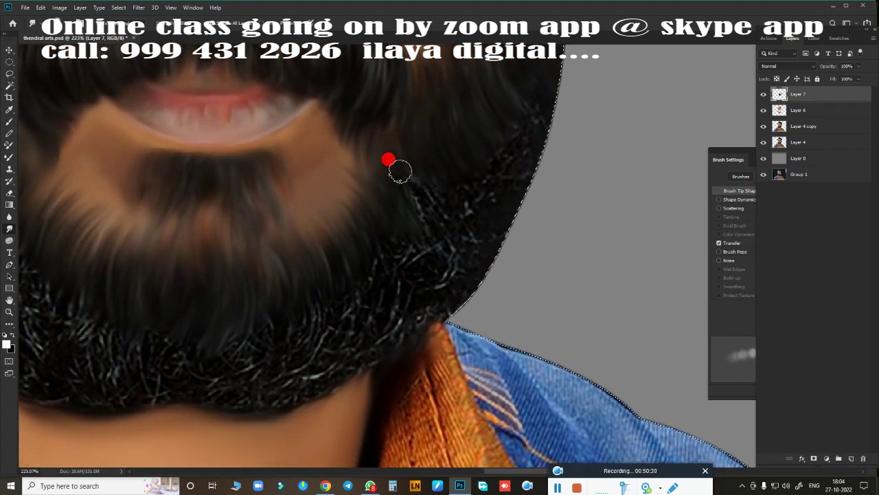
{"action": "left_click_drag", "start_coordinate": [435, 177], "coordinate": [399, 220]}
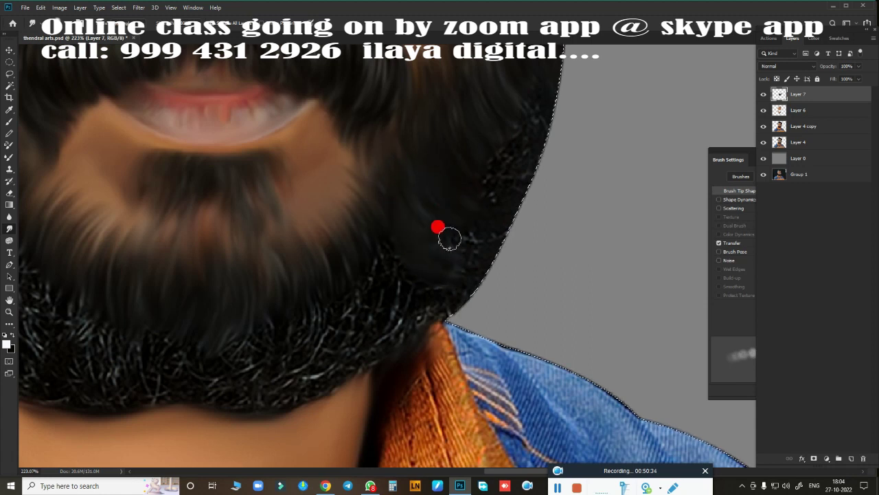
{"action": "left_click_drag", "start_coordinate": [449, 238], "coordinate": [439, 265]}
{"action": "mouse_move", "coordinate": [426, 315]}
{"action": "left_mouse_down"}
{"action": "mouse_move", "coordinate": [446, 247]}
{"action": "mouse_move", "coordinate": [418, 240]}
{"action": "mouse_move", "coordinate": [510, 118]}
{"action": "mouse_move", "coordinate": [481, 147]}
{"action": "mouse_move", "coordinate": [494, 191]}
{"action": "left_mouse_up"}
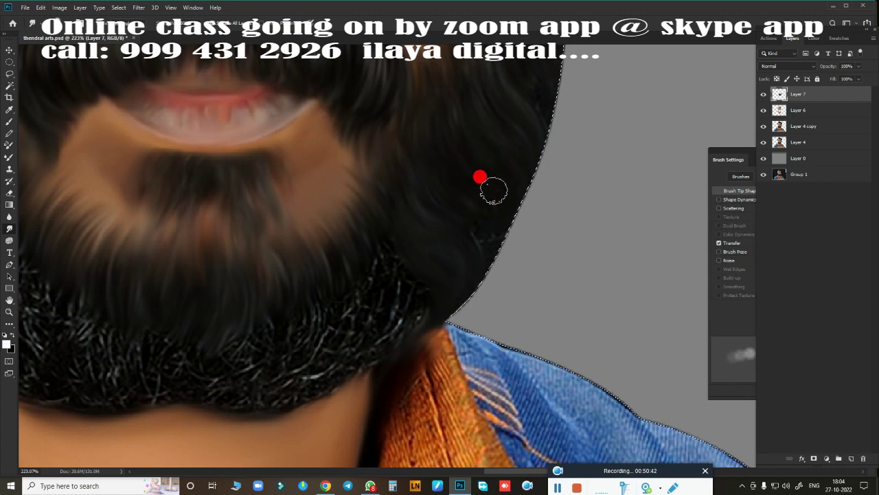
{"action": "mouse_move", "coordinate": [458, 262]}
{"action": "left_mouse_down"}
{"action": "mouse_move", "coordinate": [431, 188]}
{"action": "mouse_move", "coordinate": [463, 275]}
{"action": "mouse_move", "coordinate": [412, 318]}
{"action": "mouse_move", "coordinate": [337, 253]}
{"action": "mouse_move", "coordinate": [341, 294]}
{"action": "mouse_move", "coordinate": [479, 177]}
{"action": "mouse_move", "coordinate": [470, 220]}
{"action": "mouse_move", "coordinate": [491, 126]}
{"action": "mouse_move", "coordinate": [555, 179]}
{"action": "mouse_move", "coordinate": [334, 287]}
{"action": "mouse_move", "coordinate": [384, 285]}
{"action": "mouse_move", "coordinate": [489, 219]}
{"action": "left_mouse_up"}
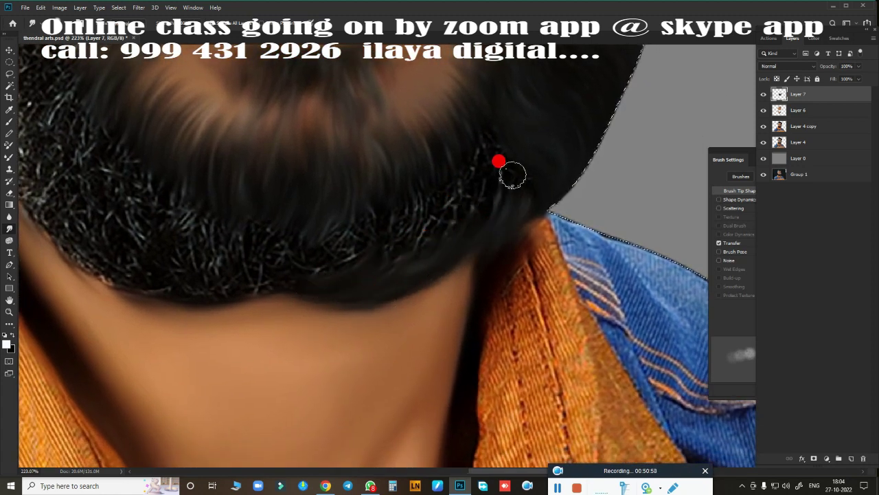
Smudge the grey hair across the lower beard and chin into smooth dark strokes
{"action": "mouse_move", "coordinate": [499, 161]}
{"action": "left_mouse_down"}
{"action": "mouse_move", "coordinate": [456, 143]}
{"action": "mouse_move", "coordinate": [318, 206]}
{"action": "left_mouse_up"}
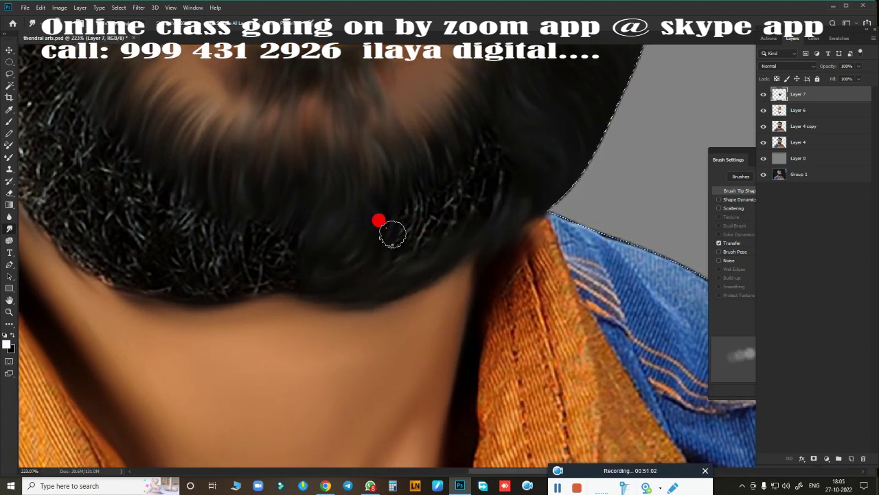
{"action": "mouse_move", "coordinate": [486, 129]}
{"action": "left_mouse_down"}
{"action": "mouse_move", "coordinate": [475, 228]}
{"action": "mouse_move", "coordinate": [446, 266]}
{"action": "mouse_move", "coordinate": [305, 298]}
{"action": "mouse_move", "coordinate": [204, 304]}
{"action": "mouse_move", "coordinate": [433, 297]}
{"action": "left_mouse_up"}
{"action": "mouse_move", "coordinate": [233, 180]}
{"action": "left_mouse_down"}
{"action": "mouse_move", "coordinate": [289, 257]}
{"action": "mouse_move", "coordinate": [267, 231]}
{"action": "mouse_move", "coordinate": [348, 293]}
{"action": "left_mouse_up"}
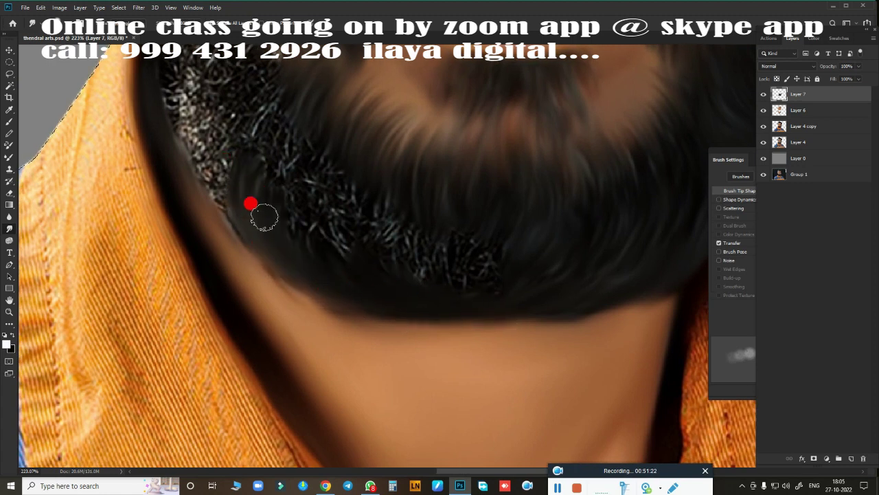
{"action": "mouse_move", "coordinate": [250, 203]}
{"action": "left_mouse_down"}
{"action": "mouse_move", "coordinate": [251, 139]}
{"action": "mouse_move", "coordinate": [248, 222]}
{"action": "mouse_move", "coordinate": [311, 210]}
{"action": "left_mouse_up"}
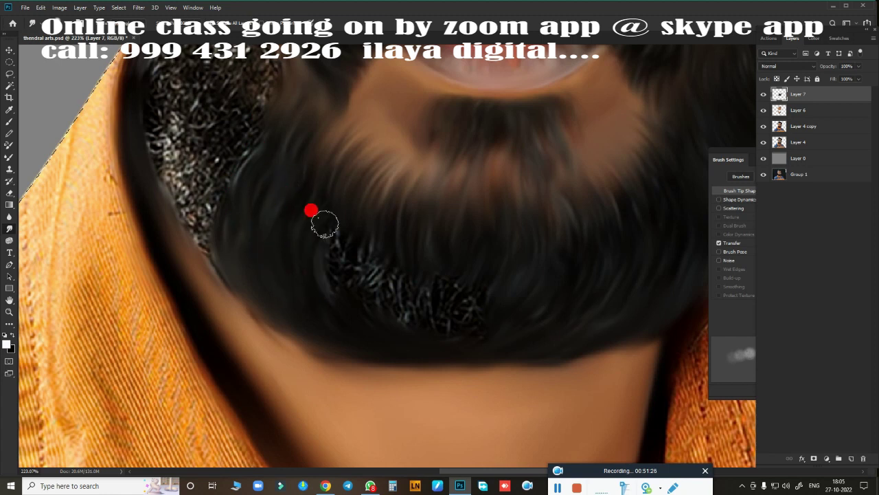
{"action": "left_click_drag", "start_coordinate": [358, 271], "coordinate": [401, 269]}
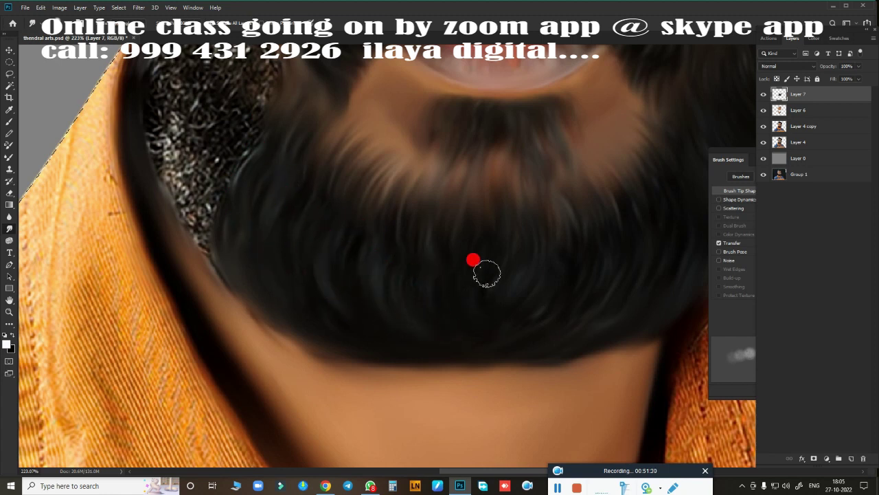
{"action": "left_click_drag", "start_coordinate": [542, 337], "coordinate": [344, 373]}
{"action": "mouse_move", "coordinate": [206, 151]}
{"action": "left_mouse_down"}
{"action": "mouse_move", "coordinate": [230, 182]}
{"action": "mouse_move", "coordinate": [274, 203]}
{"action": "mouse_move", "coordinate": [291, 291]}
{"action": "mouse_move", "coordinate": [214, 228]}
{"action": "mouse_move", "coordinate": [232, 183]}
{"action": "left_mouse_up"}
{"action": "left_click_drag", "start_coordinate": [289, 368], "coordinate": [281, 248]}
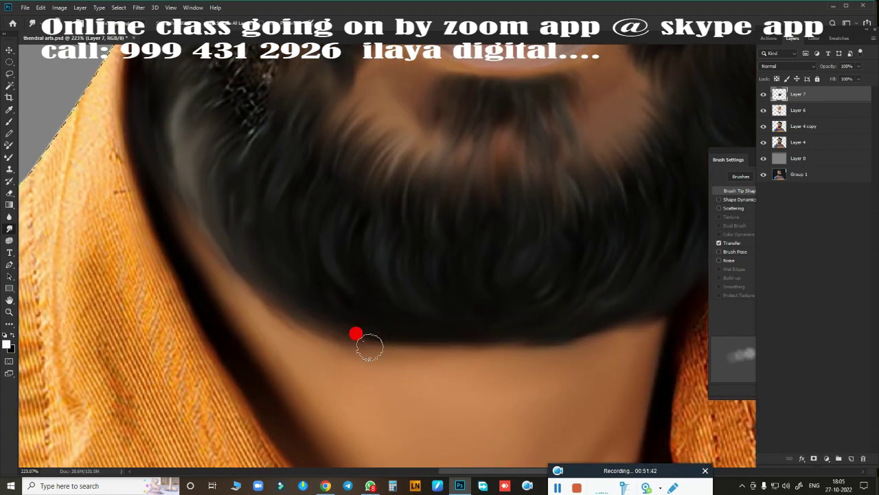
{"action": "mouse_move", "coordinate": [367, 344]}
{"action": "left_mouse_down"}
{"action": "mouse_move", "coordinate": [361, 408]}
{"action": "mouse_move", "coordinate": [266, 198]}
{"action": "left_mouse_up"}
{"action": "mouse_move", "coordinate": [258, 125]}
{"action": "left_mouse_down"}
{"action": "mouse_move", "coordinate": [262, 249]}
{"action": "mouse_move", "coordinate": [230, 180]}
{"action": "left_mouse_up"}
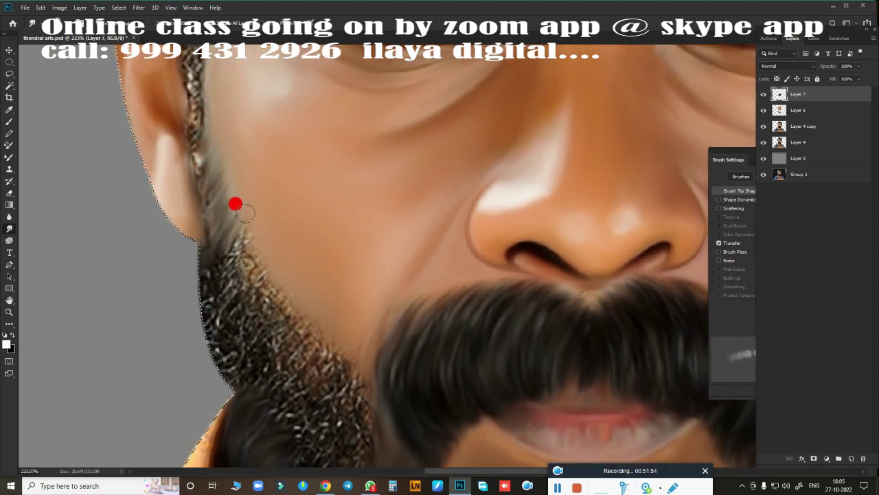
Smooth the left beard edge below the ear and the curly chin beard
{"action": "left_click_drag", "start_coordinate": [245, 212], "coordinate": [226, 249]}
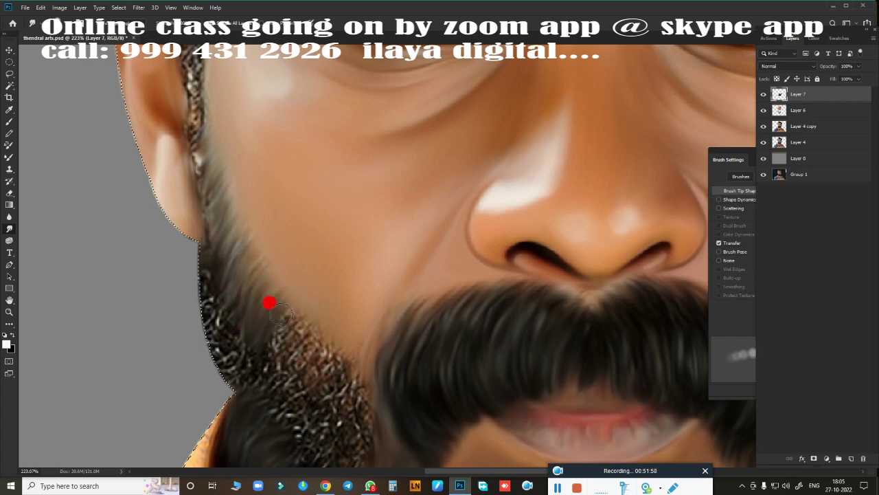
{"action": "mouse_move", "coordinate": [285, 355]}
{"action": "left_mouse_down"}
{"action": "mouse_move", "coordinate": [320, 402]}
{"action": "mouse_move", "coordinate": [357, 352]}
{"action": "left_mouse_up"}
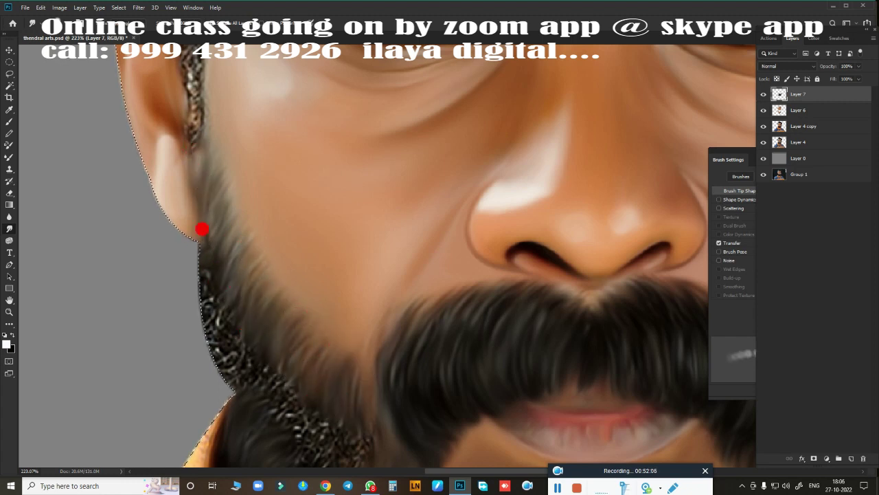
{"action": "left_click_drag", "start_coordinate": [203, 265], "coordinate": [219, 296]}
{"action": "left_click_drag", "start_coordinate": [233, 338], "coordinate": [197, 298]}
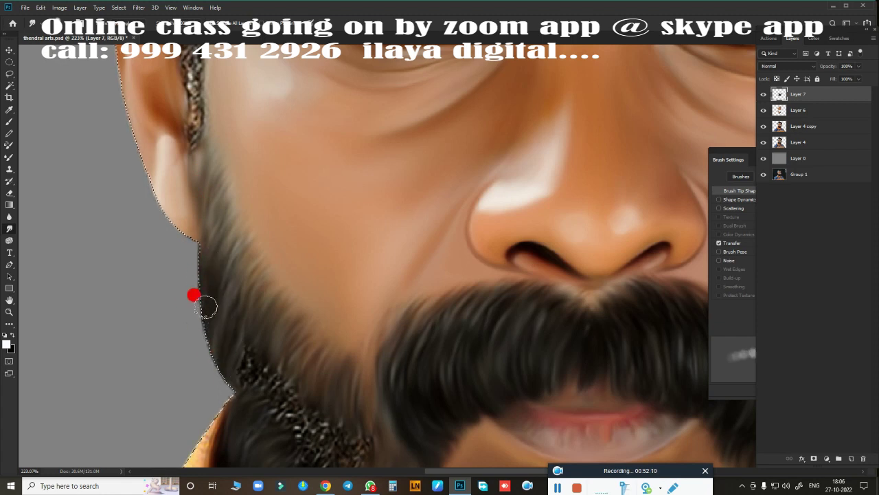
{"action": "scroll", "coordinate": [320, 215], "scroll_direction": "down", "scroll_amount": 2}
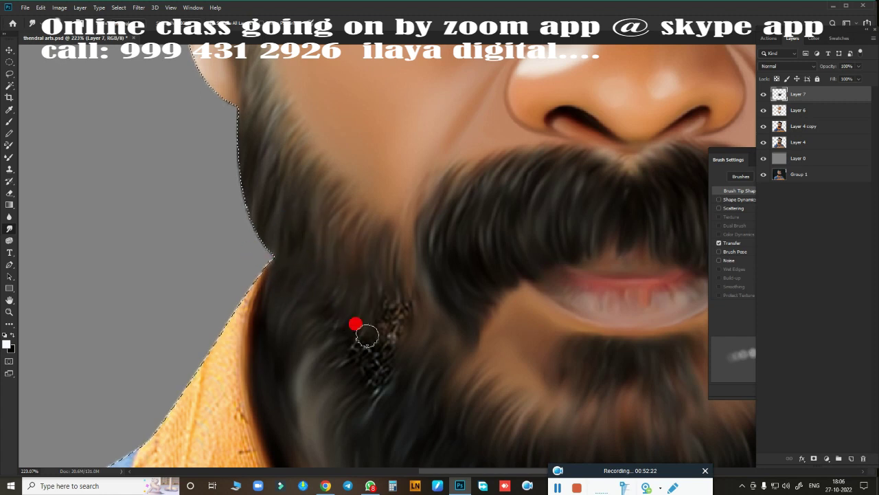
Smudge the side beard up toward the cheek and across toward the moustache
{"action": "left_click_drag", "start_coordinate": [371, 283], "coordinate": [321, 167]}
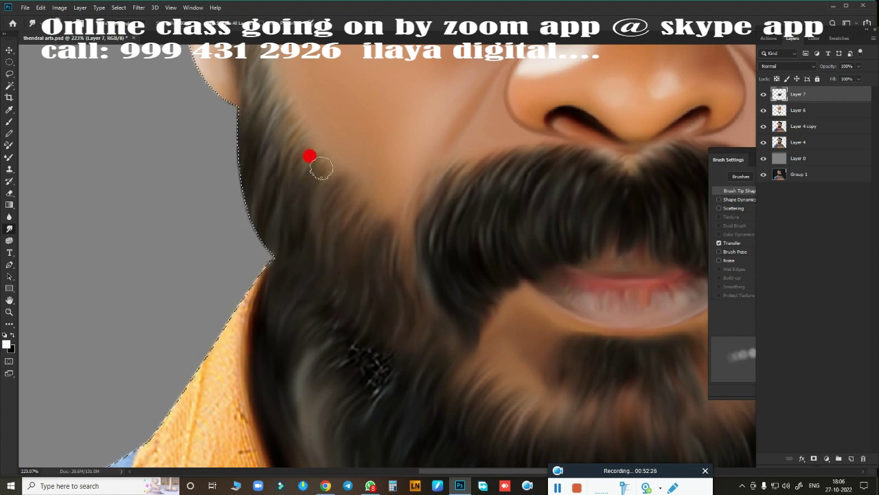
{"action": "mouse_move", "coordinate": [301, 106]}
{"action": "left_mouse_down"}
{"action": "mouse_move", "coordinate": [363, 277]}
{"action": "mouse_move", "coordinate": [355, 275]}
{"action": "left_mouse_up"}
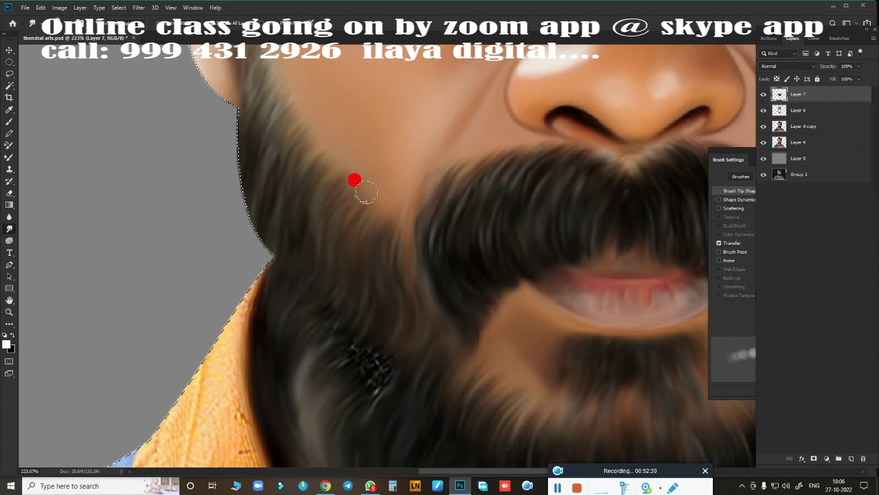
{"action": "scroll", "coordinate": [357, 309], "scroll_direction": "down", "scroll_amount": 5}
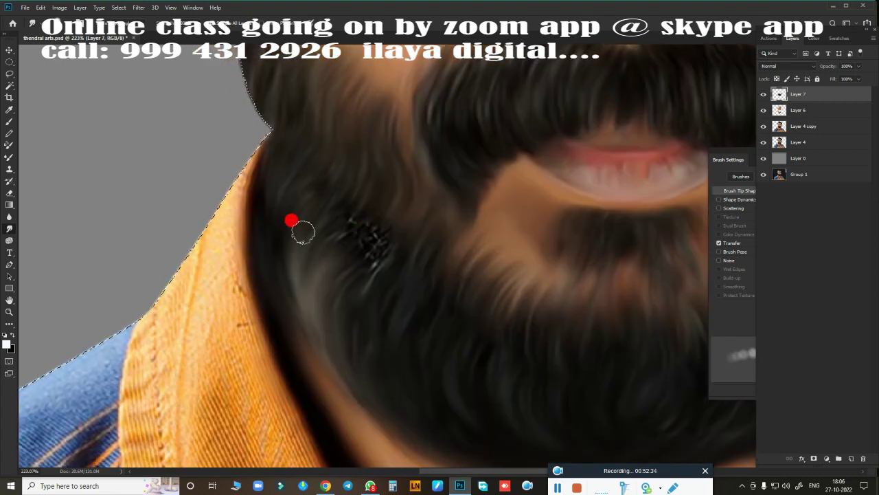
{"action": "mouse_move", "coordinate": [302, 232]}
{"action": "left_mouse_down"}
{"action": "mouse_move", "coordinate": [353, 208]}
{"action": "mouse_move", "coordinate": [314, 314]}
{"action": "mouse_move", "coordinate": [322, 275]}
{"action": "left_mouse_up"}
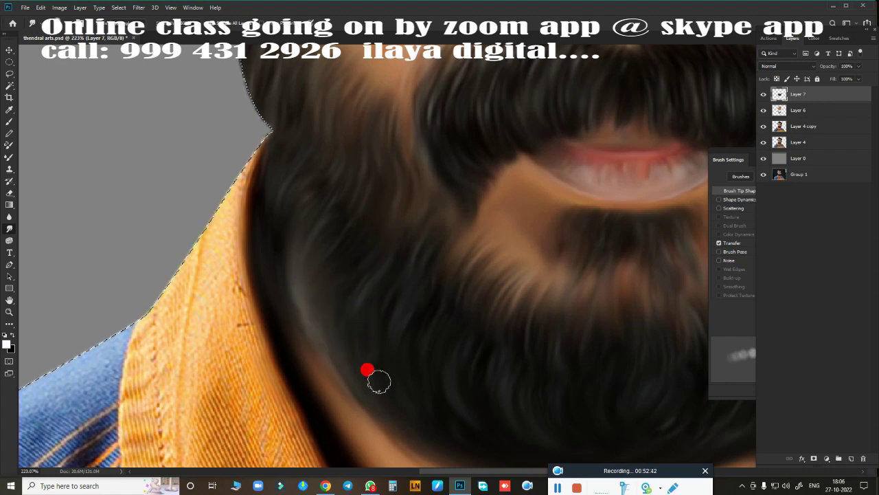
{"action": "scroll", "coordinate": [385, 330], "scroll_direction": "down", "scroll_amount": 5}
{"action": "scroll", "coordinate": [183, 240], "scroll_direction": "up", "scroll_amount": 2}
{"action": "scroll", "coordinate": [355, 379], "scroll_direction": "up", "scroll_amount": 2}
Smooth the speckled sideburn strips beside both ears
{"action": "scroll", "coordinate": [433, 308], "scroll_direction": "up", "scroll_amount": 2}
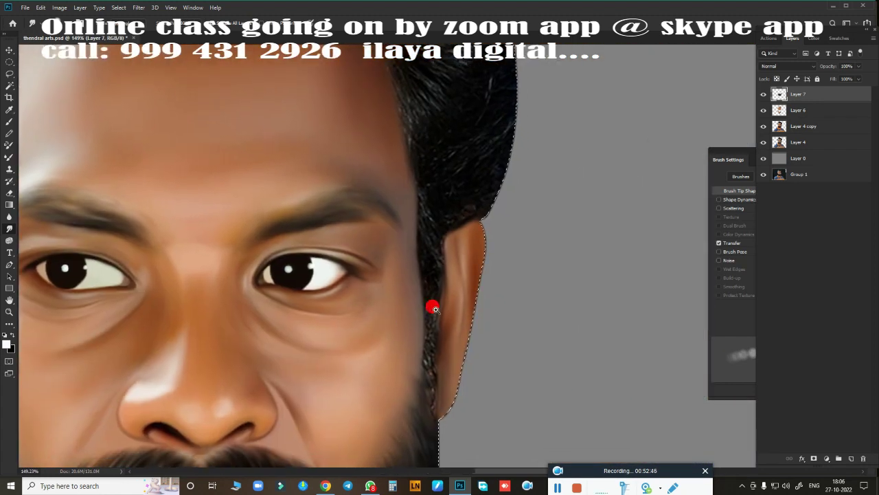
{"action": "scroll", "coordinate": [433, 309], "scroll_direction": "up", "scroll_amount": 1}
{"action": "scroll", "coordinate": [417, 182], "scroll_direction": "up", "scroll_amount": 1}
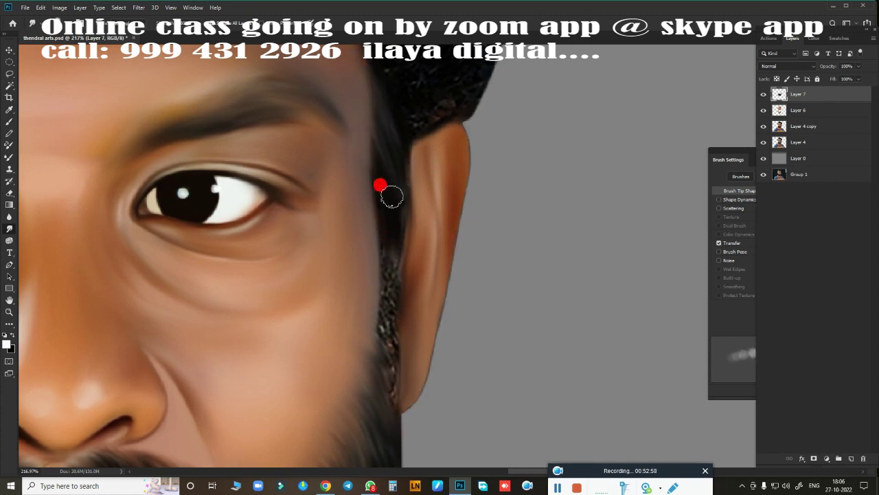
{"action": "left_click_drag", "start_coordinate": [388, 240], "coordinate": [393, 367]}
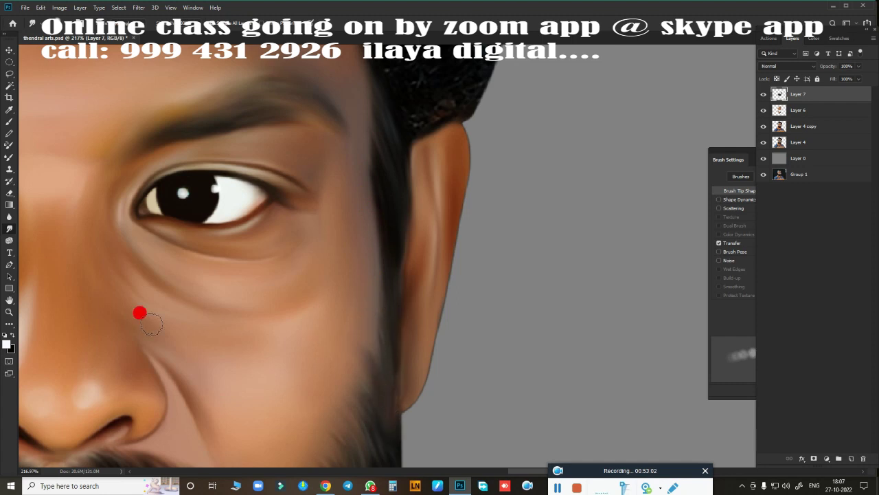
{"action": "left_click_drag", "start_coordinate": [140, 314], "coordinate": [438, 257]}
{"action": "mouse_move", "coordinate": [434, 155]}
{"action": "left_mouse_down"}
{"action": "mouse_move", "coordinate": [408, 253]}
{"action": "mouse_move", "coordinate": [395, 361]}
{"action": "left_mouse_up"}
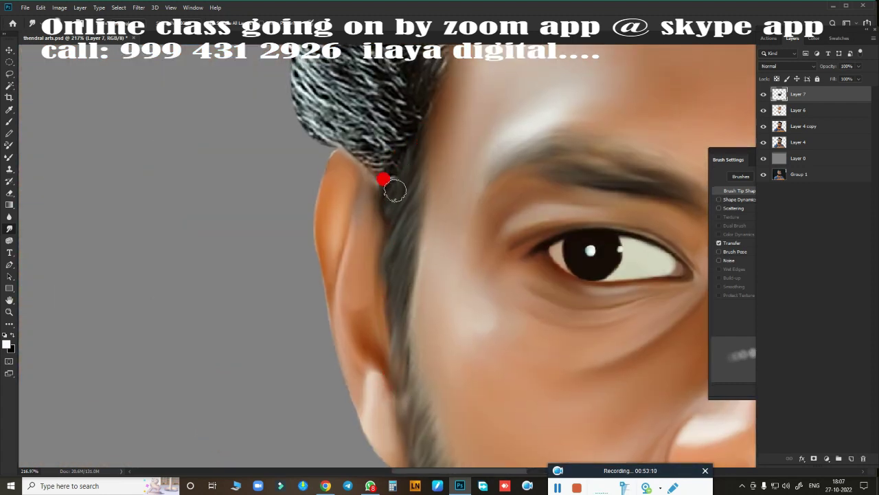
Smudge the hair strands above the ear and the grey hair near the temple
{"action": "scroll", "coordinate": [390, 294], "scroll_direction": "up", "scroll_amount": 3}
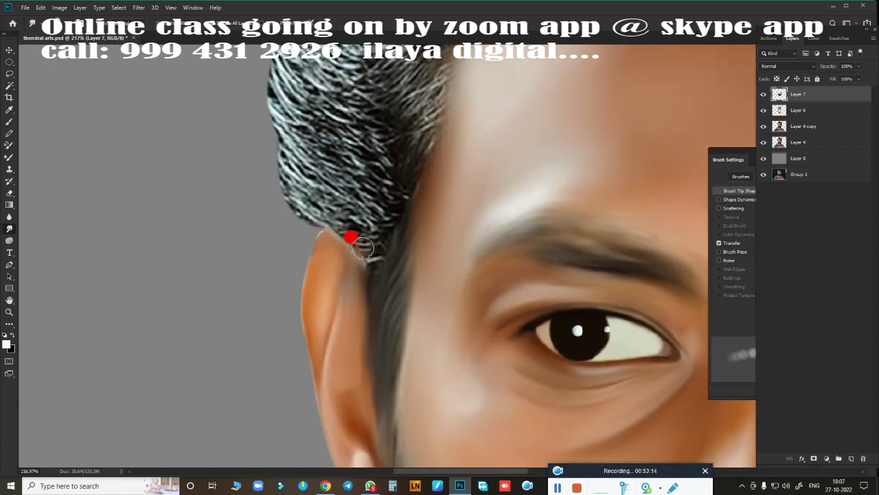
{"action": "scroll", "coordinate": [357, 289], "scroll_direction": "up", "scroll_amount": 3}
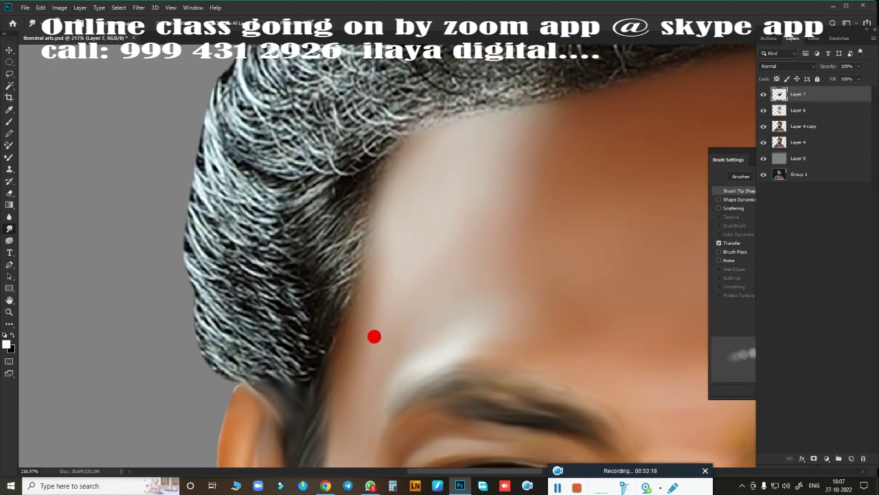
{"action": "scroll", "coordinate": [323, 275], "scroll_direction": "up", "scroll_amount": 3}
{"action": "mouse_move", "coordinate": [234, 269]}
{"action": "left_mouse_down"}
{"action": "mouse_move", "coordinate": [330, 210]}
{"action": "mouse_move", "coordinate": [234, 266]}
{"action": "mouse_move", "coordinate": [254, 278]}
{"action": "mouse_move", "coordinate": [221, 291]}
{"action": "mouse_move", "coordinate": [287, 330]}
{"action": "mouse_move", "coordinate": [295, 363]}
{"action": "mouse_move", "coordinate": [277, 396]}
{"action": "mouse_move", "coordinate": [332, 304]}
{"action": "left_mouse_up"}
{"action": "scroll", "coordinate": [233, 316], "scroll_direction": "up", "scroll_amount": 2}
{"action": "mouse_move", "coordinate": [124, 323]}
{"action": "left_mouse_down"}
{"action": "mouse_move", "coordinate": [208, 298]}
{"action": "mouse_move", "coordinate": [135, 293]}
{"action": "mouse_move", "coordinate": [194, 284]}
{"action": "mouse_move", "coordinate": [258, 256]}
{"action": "mouse_move", "coordinate": [215, 245]}
{"action": "mouse_move", "coordinate": [172, 289]}
{"action": "mouse_move", "coordinate": [407, 256]}
{"action": "mouse_move", "coordinate": [118, 337]}
{"action": "left_mouse_up"}
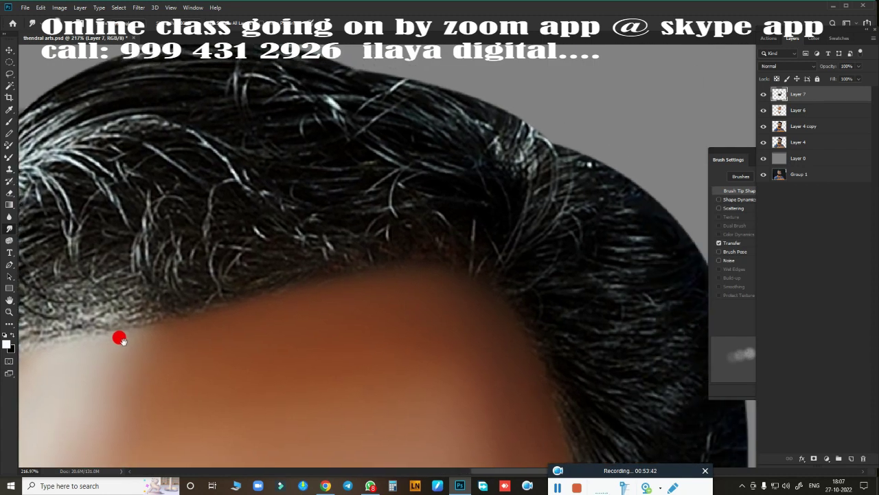
Undo a stray hairline smear, then smooth the upper and side hair strands
{"action": "left_click_drag", "start_coordinate": [485, 308], "coordinate": [369, 255]}
{"action": "left_click_drag", "start_coordinate": [281, 165], "coordinate": [445, 169]}
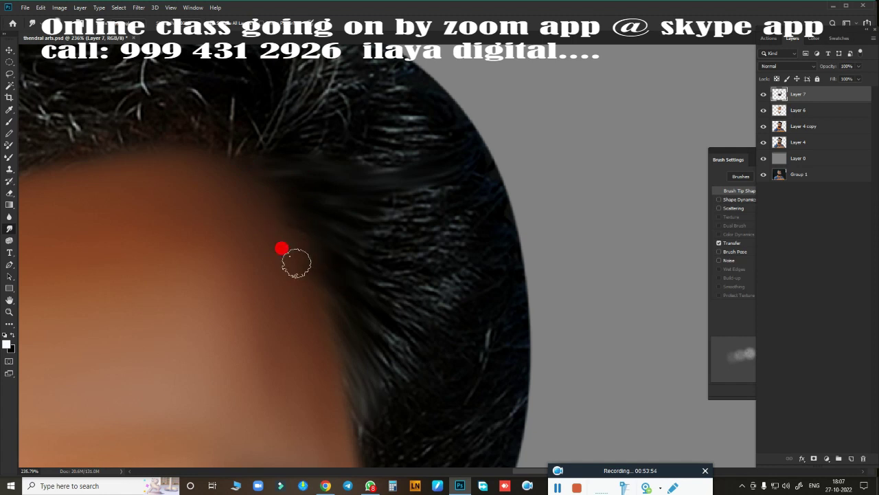
{"action": "key", "text": "ctrl+z"}
{"action": "mouse_move", "coordinate": [359, 130]}
{"action": "left_mouse_down"}
{"action": "mouse_move", "coordinate": [298, 126]}
{"action": "mouse_move", "coordinate": [432, 134]}
{"action": "mouse_move", "coordinate": [327, 183]}
{"action": "mouse_move", "coordinate": [444, 209]}
{"action": "left_mouse_up"}
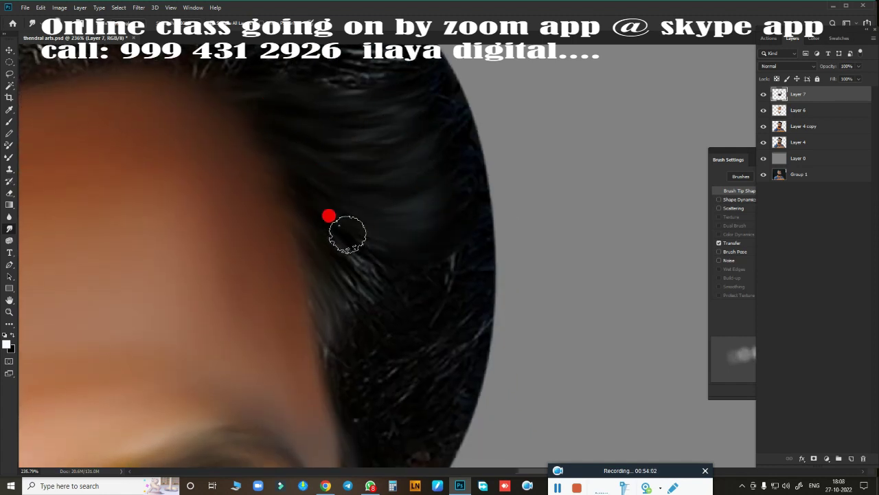
{"action": "mouse_move", "coordinate": [329, 217]}
{"action": "left_mouse_down"}
{"action": "mouse_move", "coordinate": [373, 275]}
{"action": "mouse_move", "coordinate": [380, 382]}
{"action": "left_mouse_up"}
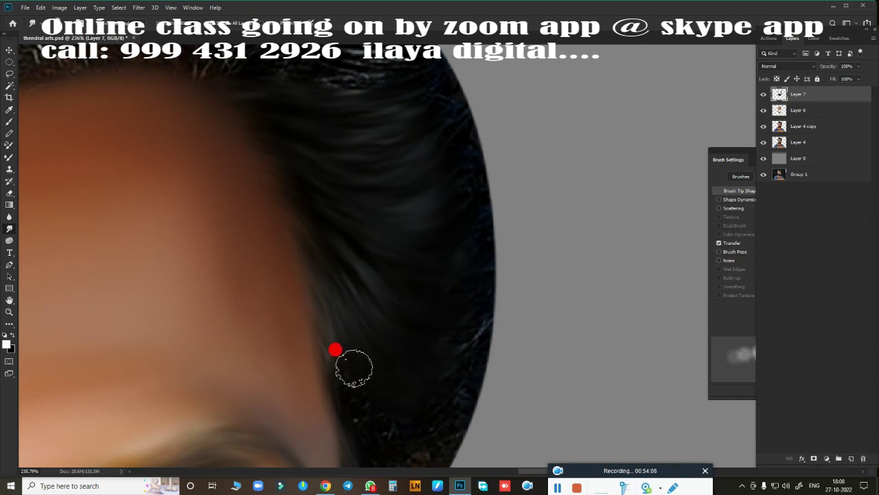
{"action": "scroll", "coordinate": [335, 350], "scroll_direction": "down", "scroll_amount": 3}
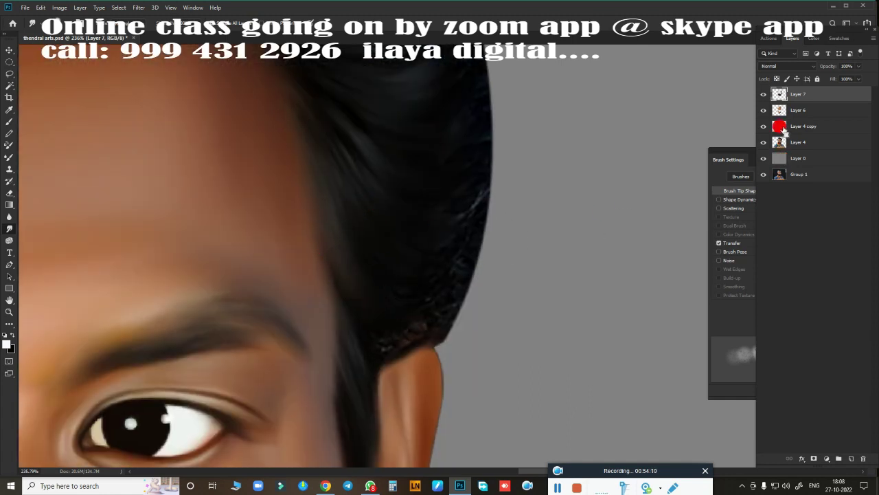
Smooth the strands along the right hair edge and across the crown toward the hairline
{"action": "mouse_move", "coordinate": [434, 214]}
{"action": "left_mouse_down"}
{"action": "mouse_move", "coordinate": [437, 226]}
{"action": "mouse_move", "coordinate": [392, 277]}
{"action": "mouse_move", "coordinate": [438, 289]}
{"action": "mouse_move", "coordinate": [383, 308]}
{"action": "left_mouse_up"}
{"action": "scroll", "coordinate": [412, 186], "scroll_direction": "up", "scroll_amount": 3}
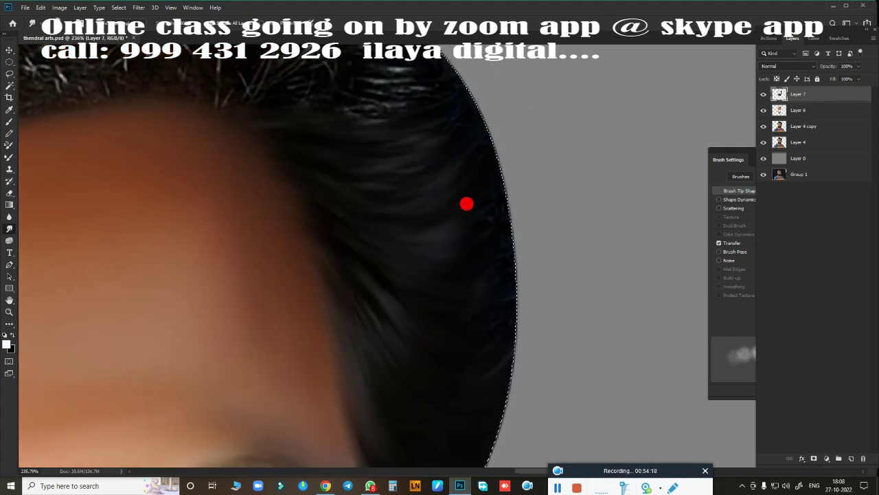
{"action": "mouse_move", "coordinate": [503, 249]}
{"action": "left_mouse_down"}
{"action": "mouse_move", "coordinate": [530, 226]}
{"action": "mouse_move", "coordinate": [500, 398]}
{"action": "left_mouse_up"}
{"action": "scroll", "coordinate": [487, 330], "scroll_direction": "up", "scroll_amount": 3}
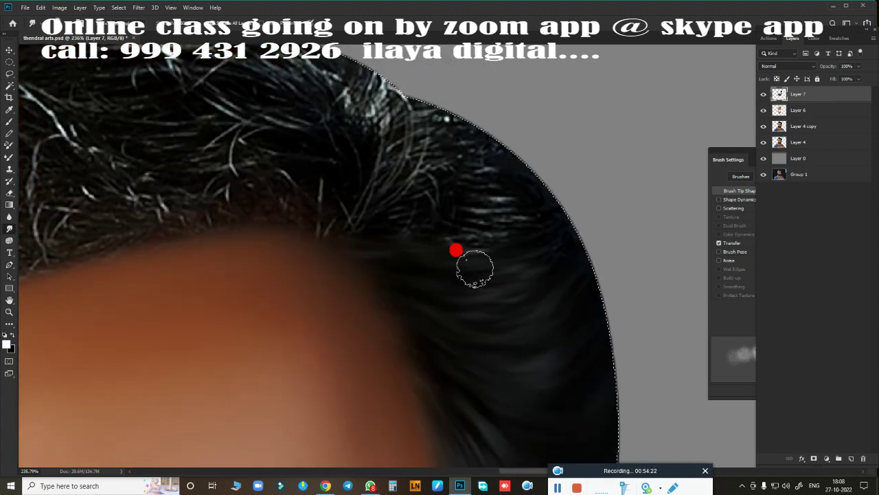
{"action": "mouse_move", "coordinate": [375, 206]}
{"action": "left_mouse_down"}
{"action": "mouse_move", "coordinate": [408, 161]}
{"action": "mouse_move", "coordinate": [389, 139]}
{"action": "mouse_move", "coordinate": [450, 84]}
{"action": "mouse_move", "coordinate": [506, 160]}
{"action": "mouse_move", "coordinate": [458, 197]}
{"action": "mouse_move", "coordinate": [514, 197]}
{"action": "mouse_move", "coordinate": [517, 143]}
{"action": "mouse_move", "coordinate": [507, 182]}
{"action": "left_mouse_up"}
{"action": "scroll", "coordinate": [471, 192], "scroll_direction": "up", "scroll_amount": 3}
{"action": "scroll", "coordinate": [471, 192], "scroll_direction": "left", "scroll_amount": 3}
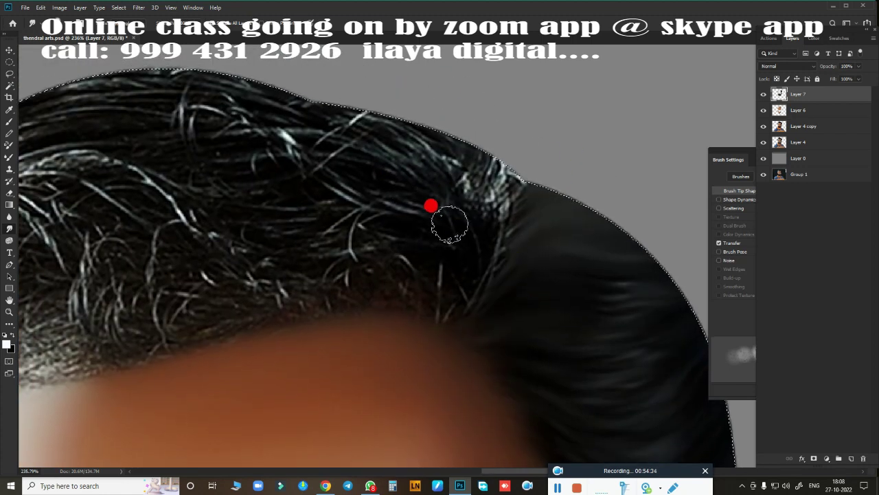
{"action": "mouse_move", "coordinate": [400, 183]}
{"action": "left_mouse_down"}
{"action": "mouse_move", "coordinate": [386, 155]}
{"action": "mouse_move", "coordinate": [444, 155]}
{"action": "mouse_move", "coordinate": [512, 183]}
{"action": "mouse_move", "coordinate": [504, 184]}
{"action": "mouse_move", "coordinate": [495, 268]}
{"action": "mouse_move", "coordinate": [373, 197]}
{"action": "mouse_move", "coordinate": [416, 236]}
{"action": "mouse_move", "coordinate": [245, 214]}
{"action": "mouse_move", "coordinate": [342, 226]}
{"action": "mouse_move", "coordinate": [419, 222]}
{"action": "mouse_move", "coordinate": [385, 255]}
{"action": "mouse_move", "coordinate": [383, 298]}
{"action": "mouse_move", "coordinate": [386, 276]}
{"action": "mouse_move", "coordinate": [439, 294]}
{"action": "left_mouse_up"}
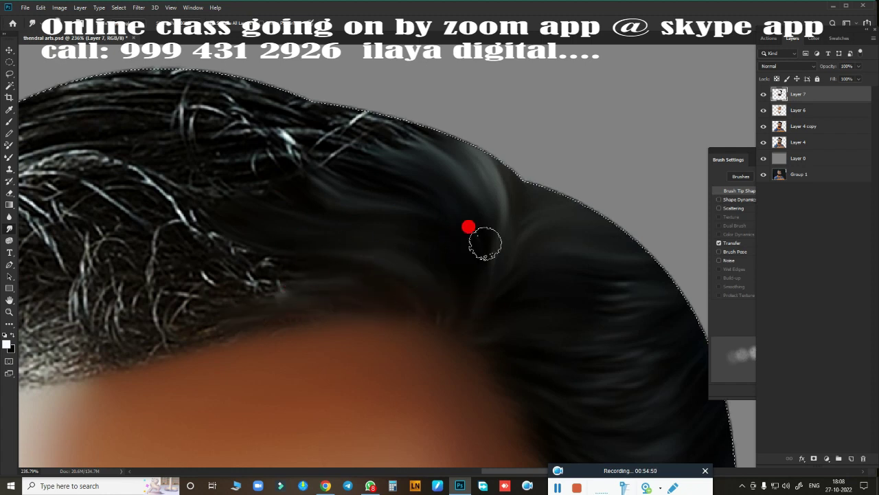
{"action": "mouse_move", "coordinate": [485, 243]}
{"action": "left_mouse_down"}
{"action": "mouse_move", "coordinate": [461, 147]}
{"action": "mouse_move", "coordinate": [432, 138]}
{"action": "mouse_move", "coordinate": [463, 339]}
{"action": "mouse_move", "coordinate": [426, 308]}
{"action": "left_mouse_up"}
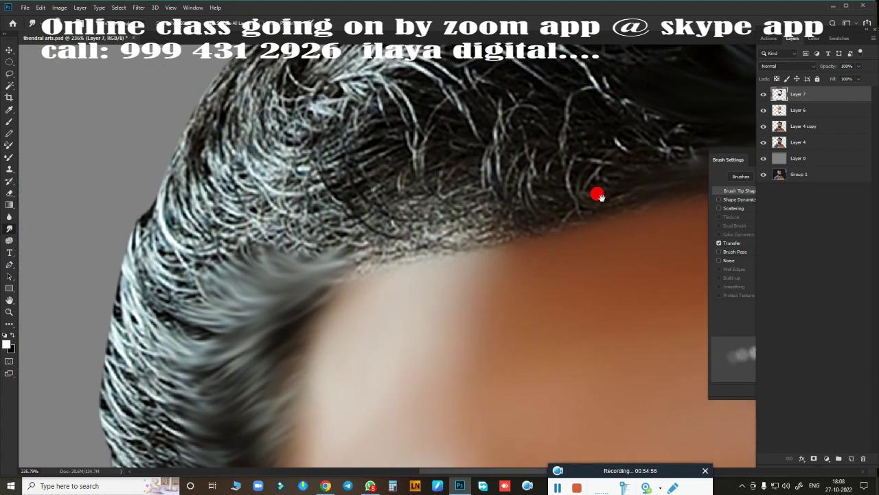
{"action": "left_click_drag", "start_coordinate": [313, 343], "coordinate": [595, 192]}
Smudge the bright grey curl at the top left into smooth strands
{"action": "scroll", "coordinate": [172, 179], "scroll_direction": "up", "scroll_amount": 1}
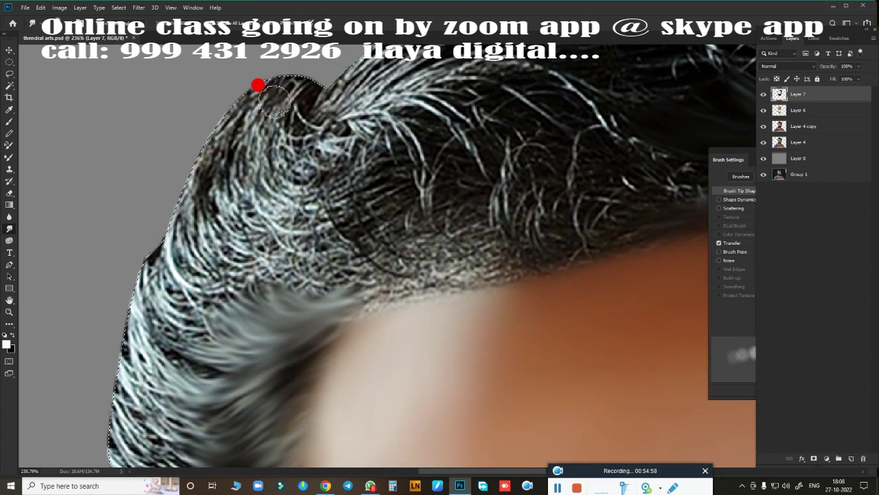
{"action": "mouse_move", "coordinate": [275, 101]}
{"action": "left_mouse_down"}
{"action": "mouse_move", "coordinate": [279, 204]}
{"action": "mouse_move", "coordinate": [285, 123]}
{"action": "mouse_move", "coordinate": [285, 159]}
{"action": "mouse_move", "coordinate": [268, 97]}
{"action": "mouse_move", "coordinate": [206, 257]}
{"action": "mouse_move", "coordinate": [190, 188]}
{"action": "mouse_move", "coordinate": [265, 222]}
{"action": "mouse_move", "coordinate": [359, 181]}
{"action": "mouse_move", "coordinate": [235, 121]}
{"action": "mouse_move", "coordinate": [284, 285]}
{"action": "mouse_move", "coordinate": [129, 251]}
{"action": "mouse_move", "coordinate": [130, 241]}
{"action": "mouse_move", "coordinate": [426, 199]}
{"action": "left_mouse_up"}
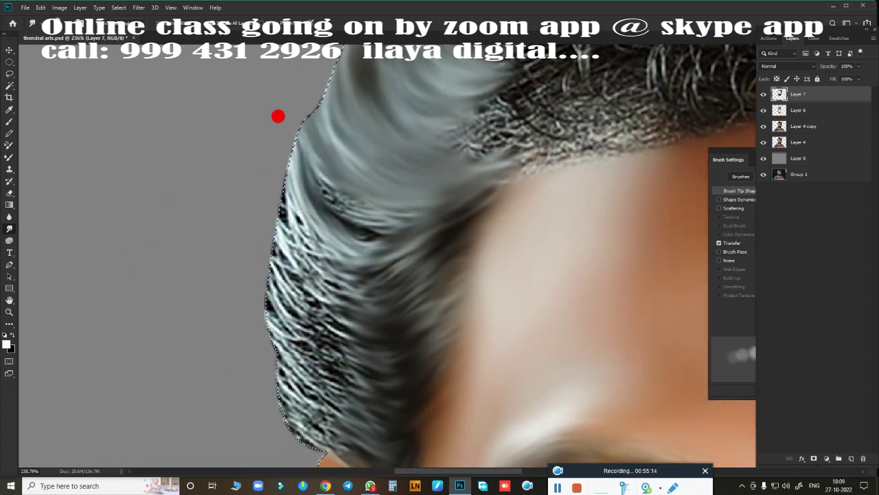
{"action": "mouse_move", "coordinate": [278, 116]}
{"action": "left_mouse_down"}
{"action": "mouse_move", "coordinate": [353, 181]}
{"action": "mouse_move", "coordinate": [351, 250]}
{"action": "mouse_move", "coordinate": [314, 257]}
{"action": "mouse_move", "coordinate": [231, 202]}
{"action": "mouse_move", "coordinate": [387, 204]}
{"action": "mouse_move", "coordinate": [422, 325]}
{"action": "mouse_move", "coordinate": [343, 188]}
{"action": "mouse_move", "coordinate": [304, 147]}
{"action": "mouse_move", "coordinate": [404, 274]}
{"action": "mouse_move", "coordinate": [310, 245]}
{"action": "mouse_move", "coordinate": [380, 289]}
{"action": "mouse_move", "coordinate": [377, 339]}
{"action": "mouse_move", "coordinate": [331, 334]}
{"action": "left_mouse_up"}
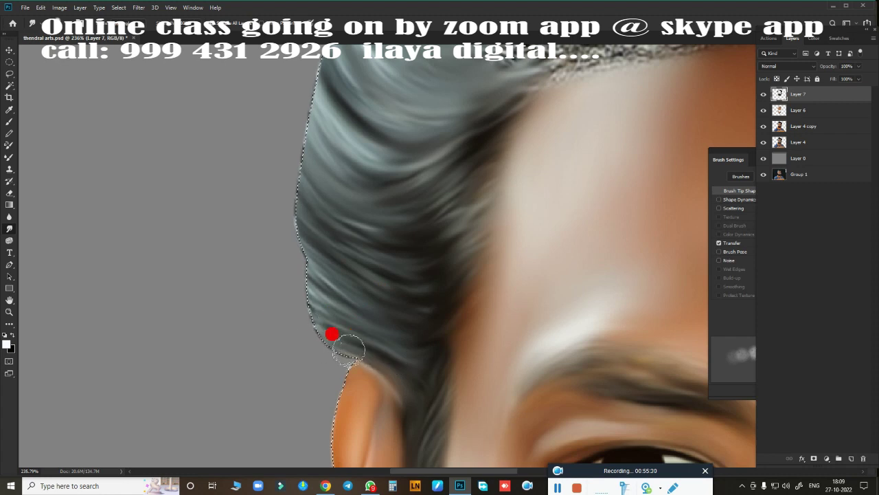
{"action": "left_click_drag", "start_coordinate": [325, 289], "coordinate": [311, 149]}
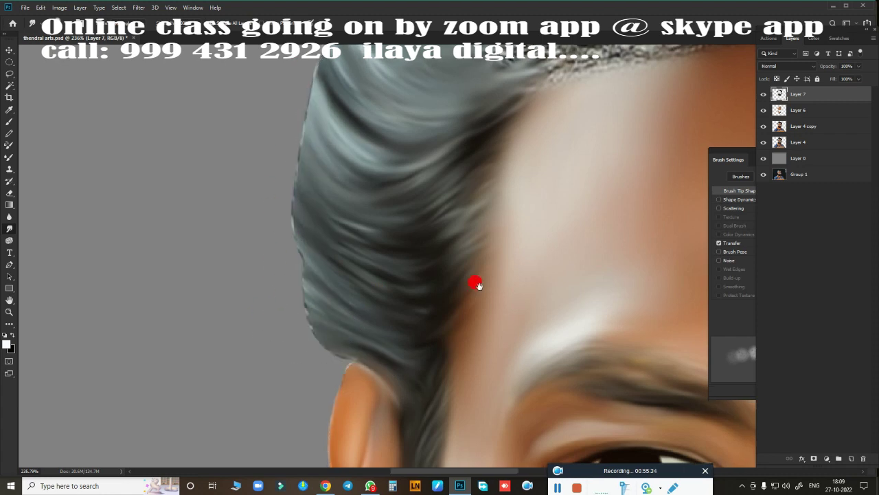
{"action": "left_click_drag", "start_coordinate": [475, 284], "coordinate": [288, 386]}
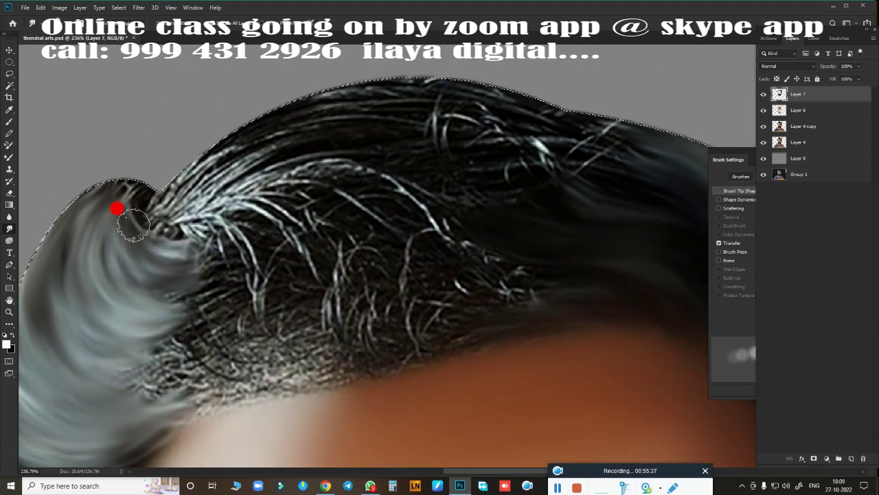
{"action": "mouse_move", "coordinate": [132, 223]}
{"action": "left_mouse_down"}
{"action": "mouse_move", "coordinate": [112, 178]}
{"action": "mouse_move", "coordinate": [133, 215]}
{"action": "mouse_move", "coordinate": [199, 167]}
{"action": "mouse_move", "coordinate": [184, 223]}
{"action": "mouse_move", "coordinate": [310, 169]}
{"action": "mouse_move", "coordinate": [192, 231]}
{"action": "mouse_move", "coordinate": [206, 241]}
{"action": "mouse_move", "coordinate": [151, 211]}
{"action": "mouse_move", "coordinate": [68, 251]}
{"action": "left_mouse_up"}
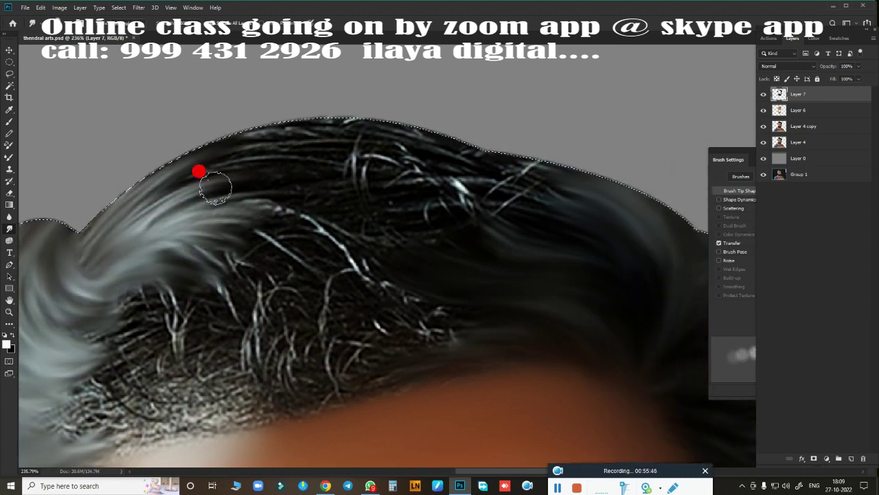
{"action": "mouse_move", "coordinate": [214, 187]}
{"action": "left_mouse_down"}
{"action": "mouse_move", "coordinate": [457, 149]}
{"action": "mouse_move", "coordinate": [135, 219]}
{"action": "left_mouse_up"}
Sweep the bright top hair and speckled hairline fringe into smooth dark strokes
{"action": "mouse_move", "coordinate": [398, 154]}
{"action": "left_mouse_down"}
{"action": "mouse_move", "coordinate": [419, 161]}
{"action": "mouse_move", "coordinate": [412, 157]}
{"action": "mouse_move", "coordinate": [472, 206]}
{"action": "mouse_move", "coordinate": [417, 190]}
{"action": "mouse_move", "coordinate": [559, 204]}
{"action": "mouse_move", "coordinate": [402, 130]}
{"action": "mouse_move", "coordinate": [504, 141]}
{"action": "left_mouse_up"}
{"action": "scroll", "coordinate": [271, 154], "scroll_direction": "down", "scroll_amount": 3}
{"action": "mouse_move", "coordinate": [271, 154]}
{"action": "left_mouse_down"}
{"action": "mouse_move", "coordinate": [188, 125]}
{"action": "mouse_move", "coordinate": [369, 108]}
{"action": "mouse_move", "coordinate": [446, 117]}
{"action": "mouse_move", "coordinate": [411, 102]}
{"action": "mouse_move", "coordinate": [152, 176]}
{"action": "mouse_move", "coordinate": [323, 186]}
{"action": "mouse_move", "coordinate": [317, 203]}
{"action": "mouse_move", "coordinate": [420, 224]}
{"action": "mouse_move", "coordinate": [497, 218]}
{"action": "mouse_move", "coordinate": [281, 119]}
{"action": "mouse_move", "coordinate": [151, 145]}
{"action": "mouse_move", "coordinate": [510, 176]}
{"action": "mouse_move", "coordinate": [584, 230]}
{"action": "left_mouse_up"}
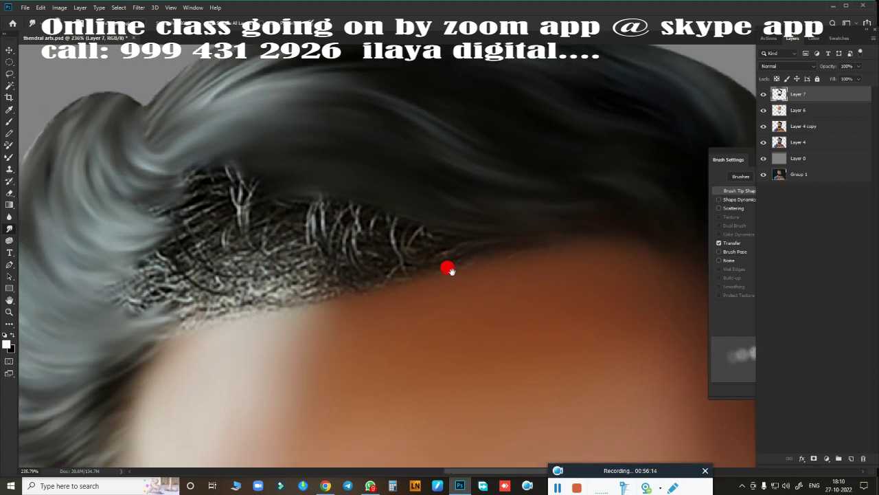
{"action": "scroll", "coordinate": [448, 266], "scroll_direction": "down", "scroll_amount": 2}
{"action": "mouse_move", "coordinate": [133, 204]}
{"action": "left_mouse_down"}
{"action": "mouse_move", "coordinate": [324, 125]}
{"action": "mouse_move", "coordinate": [213, 142]}
{"action": "left_mouse_up"}
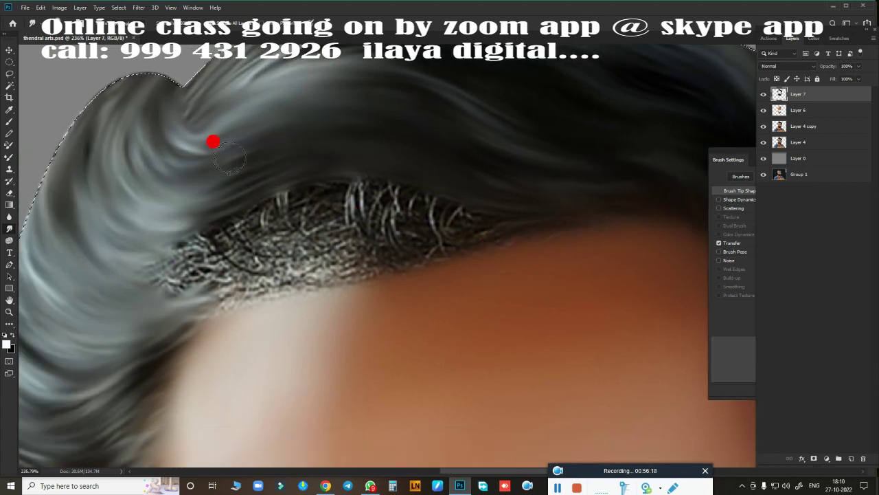
{"action": "left_click_drag", "start_coordinate": [204, 254], "coordinate": [528, 216]}
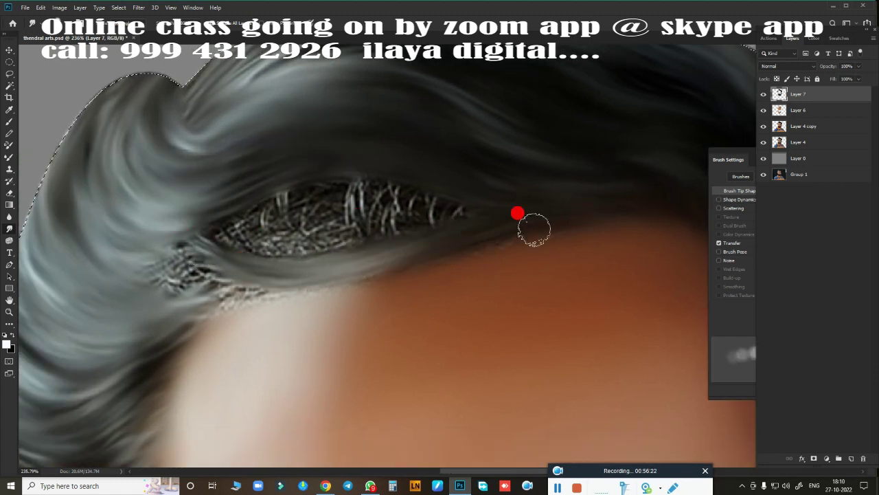
{"action": "left_click_drag", "start_coordinate": [452, 249], "coordinate": [303, 277]}
{"action": "mouse_move", "coordinate": [198, 255]}
{"action": "left_mouse_down"}
{"action": "mouse_move", "coordinate": [155, 227]}
{"action": "mouse_move", "coordinate": [210, 255]}
{"action": "mouse_move", "coordinate": [296, 185]}
{"action": "mouse_move", "coordinate": [353, 168]}
{"action": "mouse_move", "coordinate": [337, 216]}
{"action": "mouse_move", "coordinate": [283, 252]}
{"action": "mouse_move", "coordinate": [487, 191]}
{"action": "left_mouse_up"}
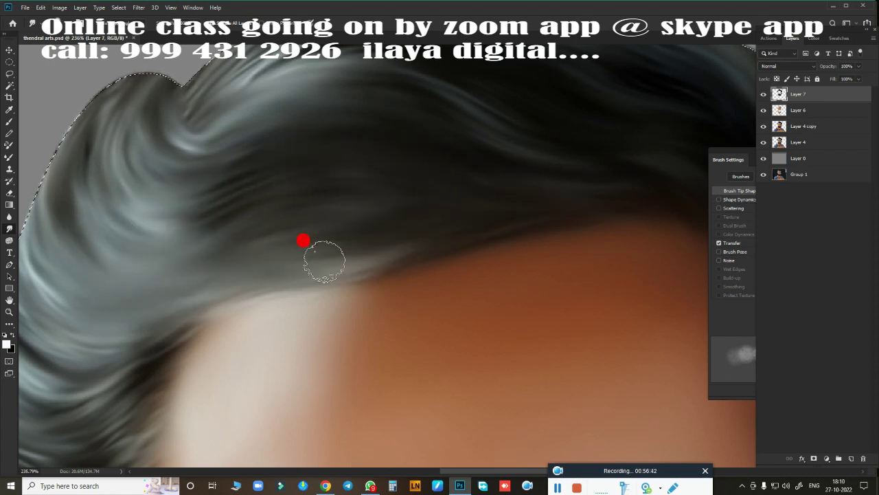
Zoom out to review the finished smudge-painted portrait
{"action": "scroll", "coordinate": [392, 252], "scroll_direction": "down", "scroll_amount": 3}
{"action": "scroll", "coordinate": [386, 249], "scroll_direction": "down", "scroll_amount": 2}
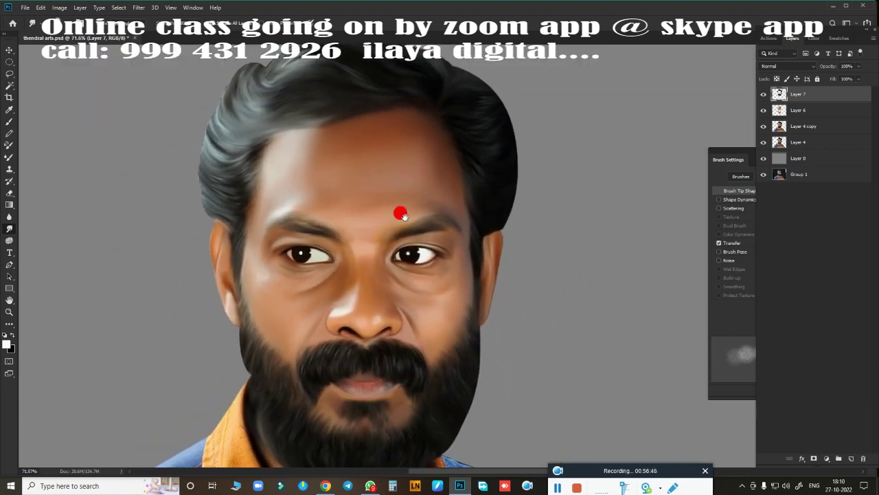
{"action": "scroll", "coordinate": [440, 240], "scroll_direction": "down", "scroll_amount": 2}
{"action": "scroll", "coordinate": [460, 250], "scroll_direction": "up", "scroll_amount": 2}
{"action": "scroll", "coordinate": [455, 253], "scroll_direction": "down", "scroll_amount": 4}
{"action": "scroll", "coordinate": [467, 279], "scroll_direction": "up", "scroll_amount": 2}
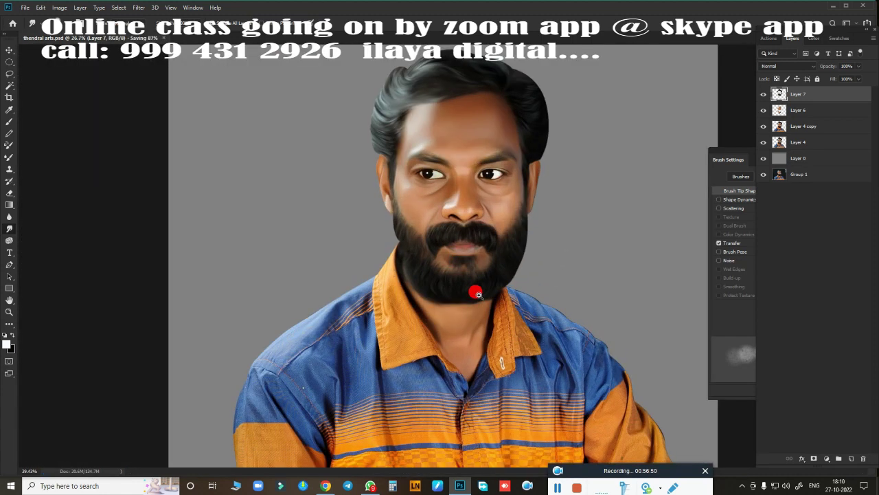
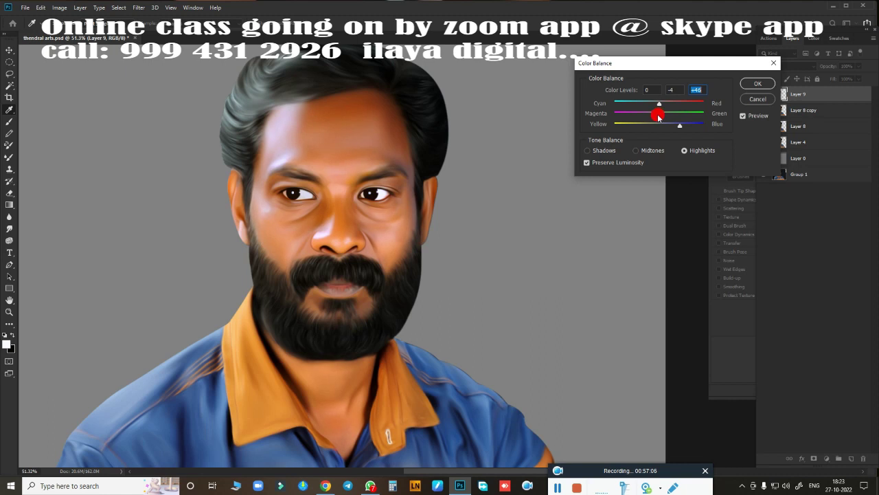
Confirm the Color Balance change and brighten Layer 9 with Curves, adjusting the white point and Blue channel
{"action": "key", "text": "Return"}
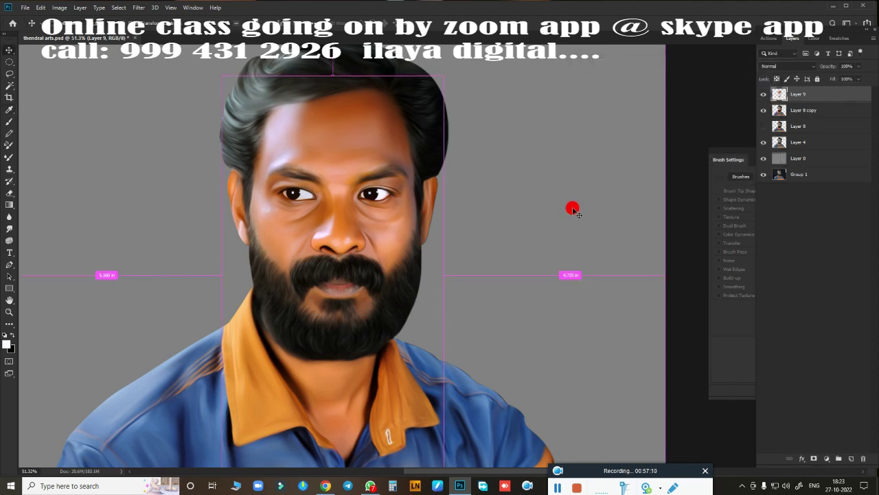
{"action": "key", "text": "ctrl+m"}
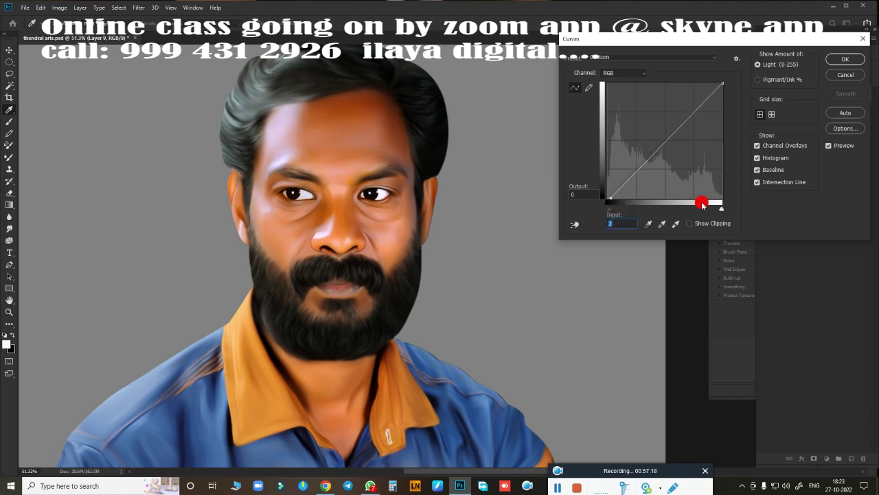
{"action": "left_click_drag", "start_coordinate": [702, 204], "coordinate": [715, 211]}
{"action": "left_click", "coordinate": [623, 72]}
{"action": "left_click", "coordinate": [614, 111]}
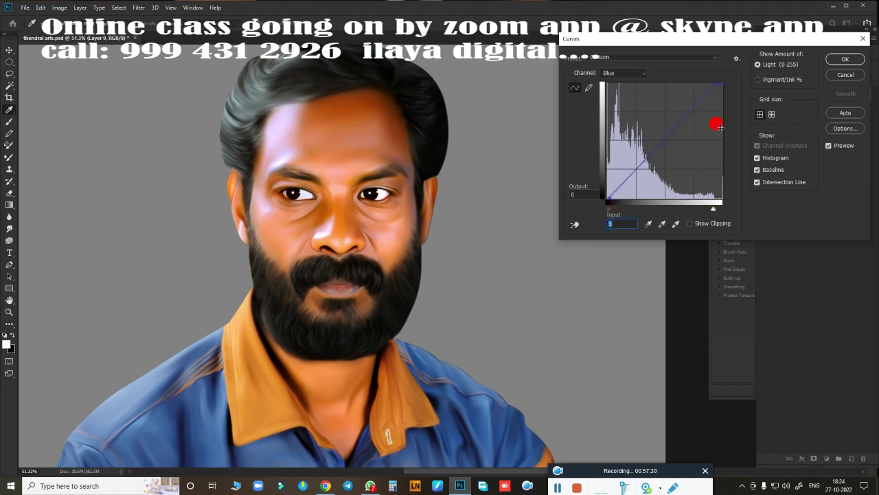
{"action": "left_click", "coordinate": [845, 59]}
Darken Layer 8 copy with Curves, raising the black point and adjusting Blue, then add Layer 9 to the selection
{"action": "left_click", "coordinate": [763, 109]}
{"action": "left_click", "coordinate": [763, 110]}
{"action": "left_click", "coordinate": [803, 110]}
{"action": "key", "text": "ctrl+m"}
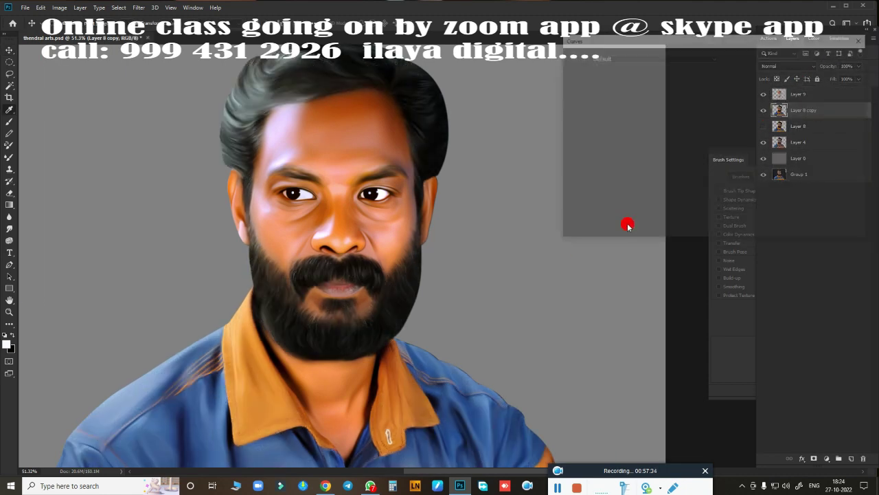
{"action": "left_click_drag", "start_coordinate": [607, 206], "coordinate": [614, 208]}
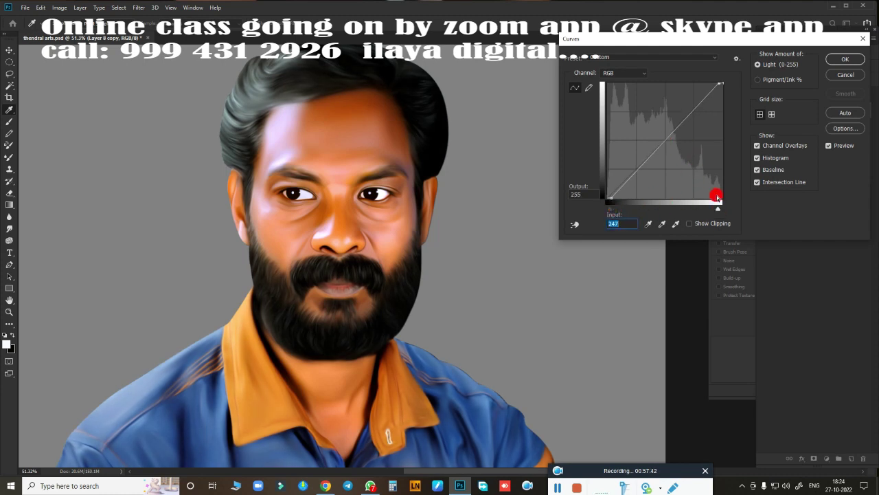
{"action": "left_click", "coordinate": [630, 75]}
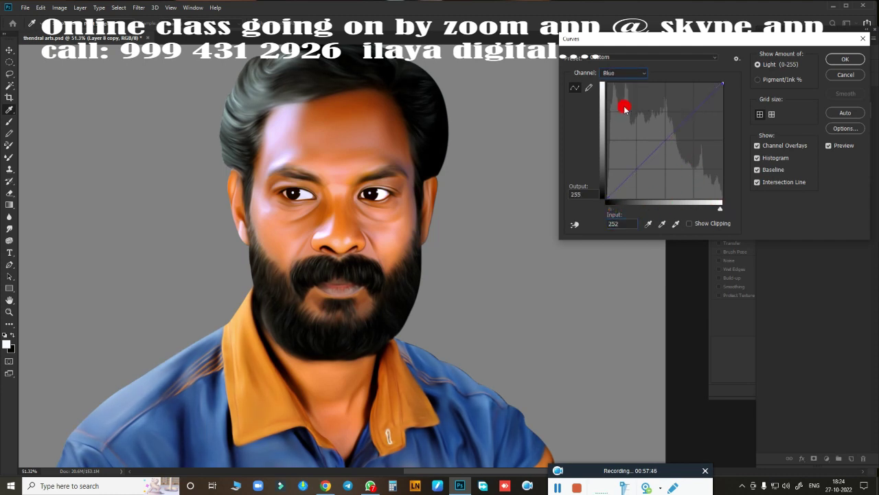
{"action": "left_click", "coordinate": [622, 107]}
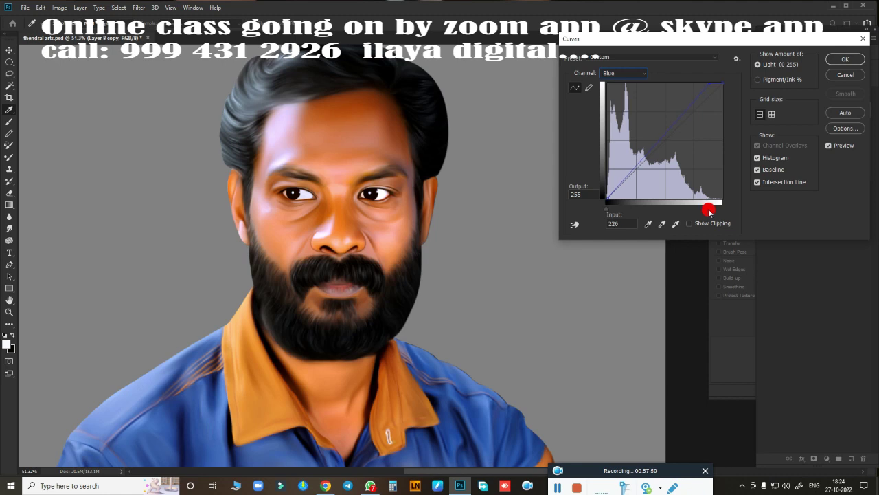
{"action": "left_click", "coordinate": [844, 60]}
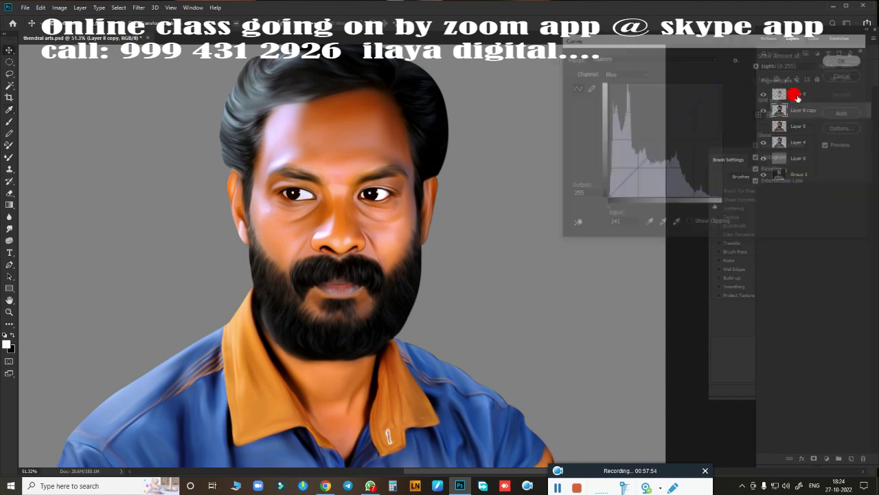
{"action": "left_click", "coordinate": [797, 95], "text": "shift"}
Merge Layer 8 copy into Layer 9 and toggle its visibility to compare with the photo
{"action": "key", "text": "ctrl+e"}
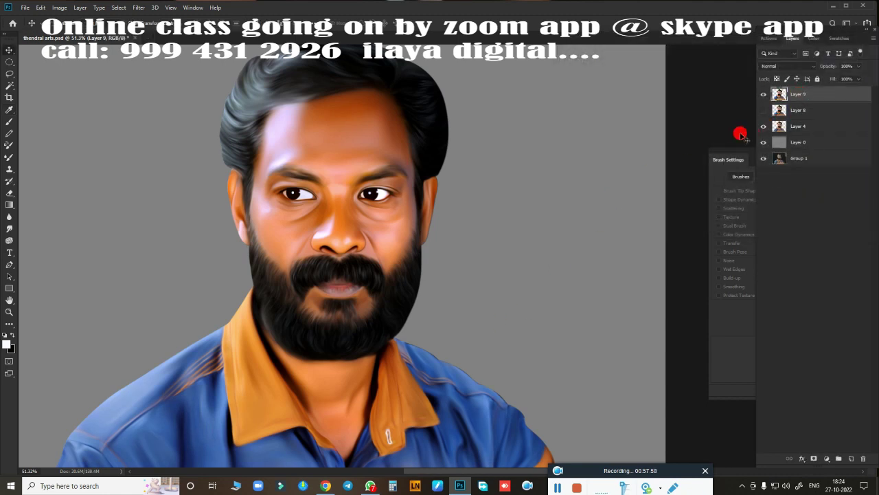
{"action": "scroll", "coordinate": [605, 218], "scroll_direction": "down", "scroll_amount": 3}
{"action": "left_click_drag", "start_coordinate": [764, 110], "coordinate": [763, 94]}
{"action": "left_click", "coordinate": [763, 94]}
Zoom in on the forehead and eyes and pick a 30 px preset for the Brush tool
{"action": "scroll", "coordinate": [440, 226], "scroll_direction": "up", "scroll_amount": 3}
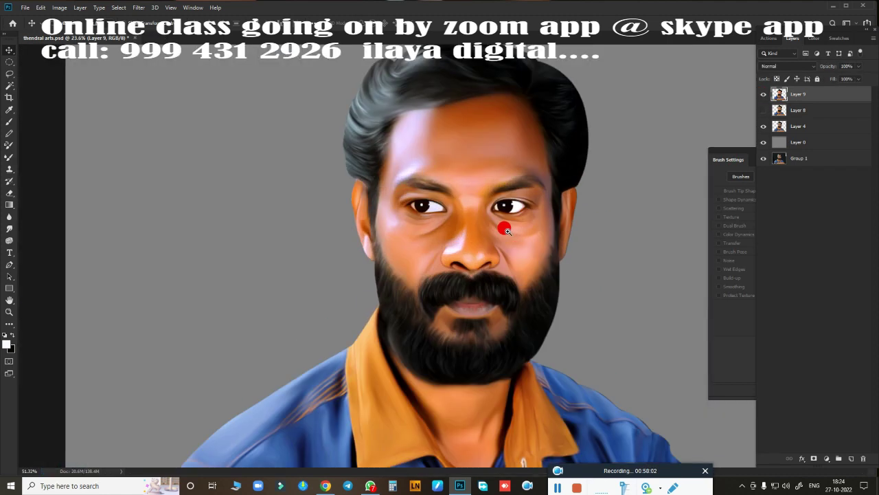
{"action": "scroll", "coordinate": [520, 173], "scroll_direction": "up", "scroll_amount": 2}
{"action": "scroll", "coordinate": [472, 233], "scroll_direction": "up", "scroll_amount": 2}
{"action": "scroll", "coordinate": [486, 295], "scroll_direction": "up", "scroll_amount": 2}
{"action": "mouse_move", "coordinate": [486, 296]}
{"action": "left_mouse_down"}
{"action": "mouse_move", "coordinate": [453, 244]}
{"action": "mouse_move", "coordinate": [467, 255]}
{"action": "mouse_move", "coordinate": [483, 294]}
{"action": "mouse_move", "coordinate": [389, 183]}
{"action": "left_mouse_up"}
{"action": "scroll", "coordinate": [430, 252], "scroll_direction": "up", "scroll_amount": 2}
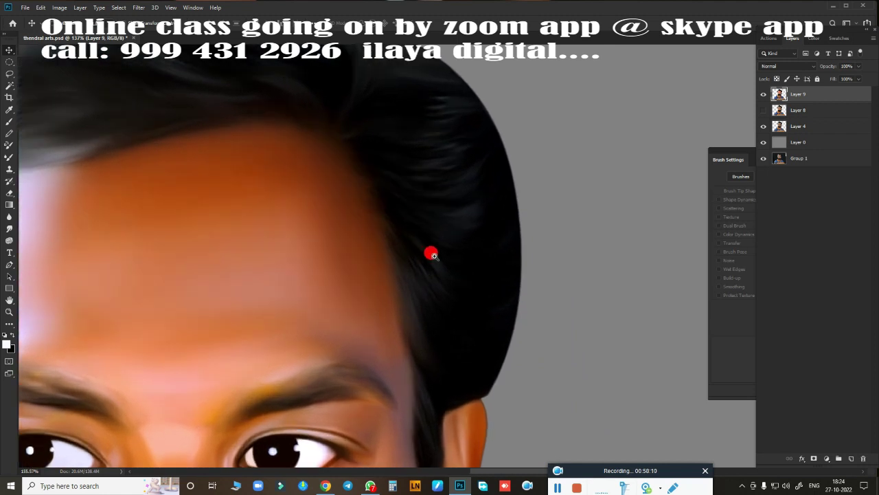
{"action": "scroll", "coordinate": [428, 324], "scroll_direction": "up", "scroll_amount": 2}
{"action": "scroll", "coordinate": [433, 179], "scroll_direction": "up", "scroll_amount": 1}
{"action": "scroll", "coordinate": [485, 240], "scroll_direction": "up", "scroll_amount": 1}
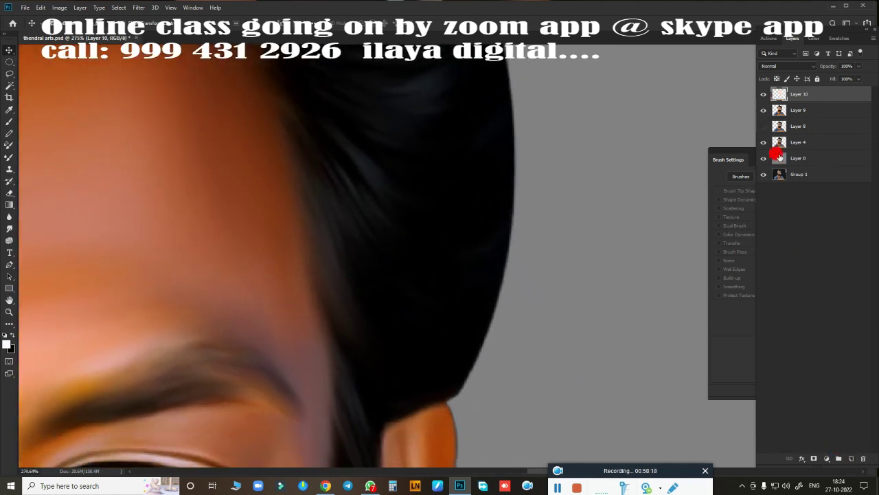
{"action": "key", "text": "b"}
{"action": "right_click", "coordinate": [342, 222]}
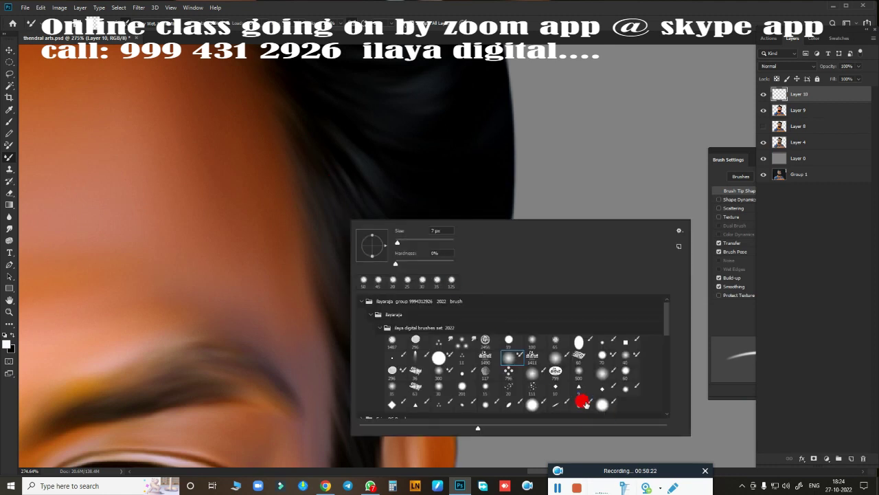
{"action": "left_click", "coordinate": [581, 405]}
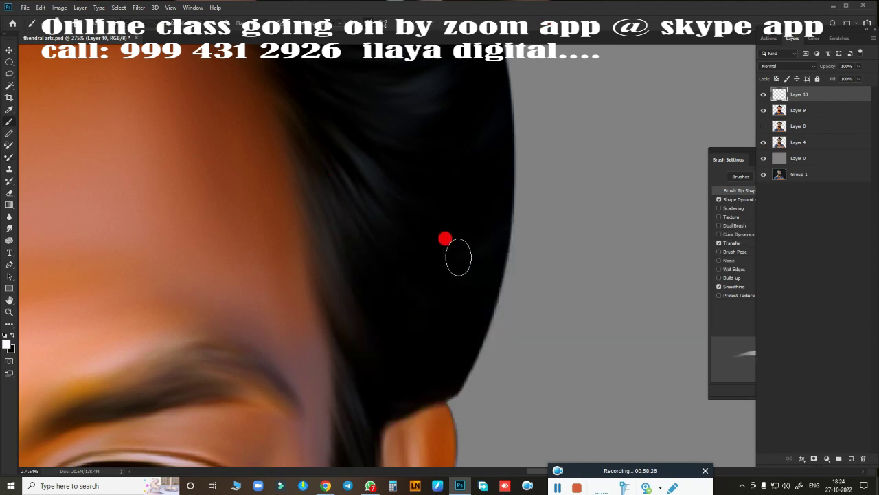
Set a light lavender foreground colour and bring up Layer 10's blend mode choices
{"action": "left_click", "coordinate": [8, 345]}
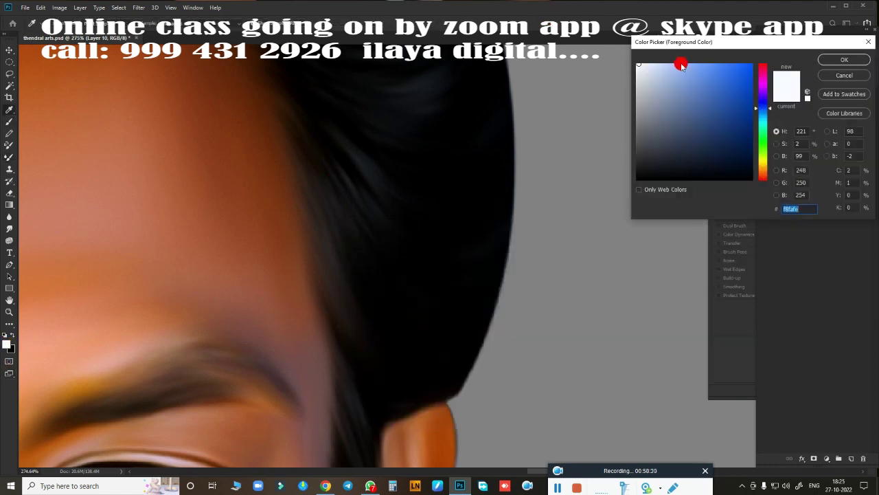
{"action": "left_click", "coordinate": [678, 64]}
{"action": "left_click", "coordinate": [842, 63]}
{"action": "scroll", "coordinate": [452, 298], "scroll_direction": "down", "scroll_amount": 5}
{"action": "scroll", "coordinate": [520, 281], "scroll_direction": "down", "scroll_amount": 3}
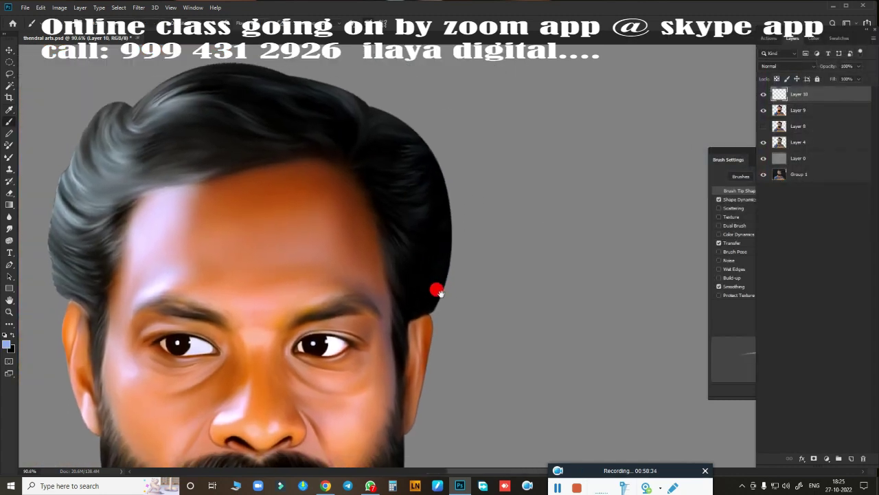
{"action": "scroll", "coordinate": [436, 291], "scroll_direction": "down", "scroll_amount": 2}
{"action": "scroll", "coordinate": [501, 244], "scroll_direction": "down", "scroll_amount": 2}
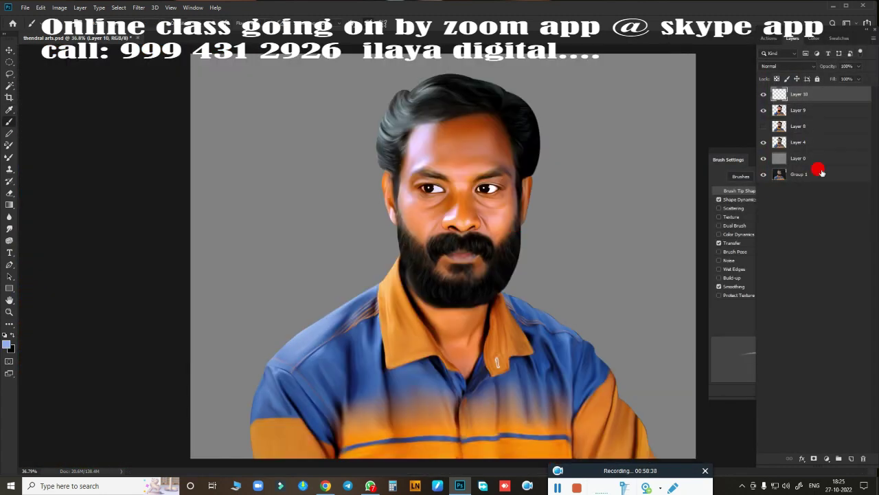
{"action": "left_click", "coordinate": [808, 65]}
Set Layer 10 to Overlay and take yellow from the Swatches as the painting colour
{"action": "left_click", "coordinate": [781, 173]}
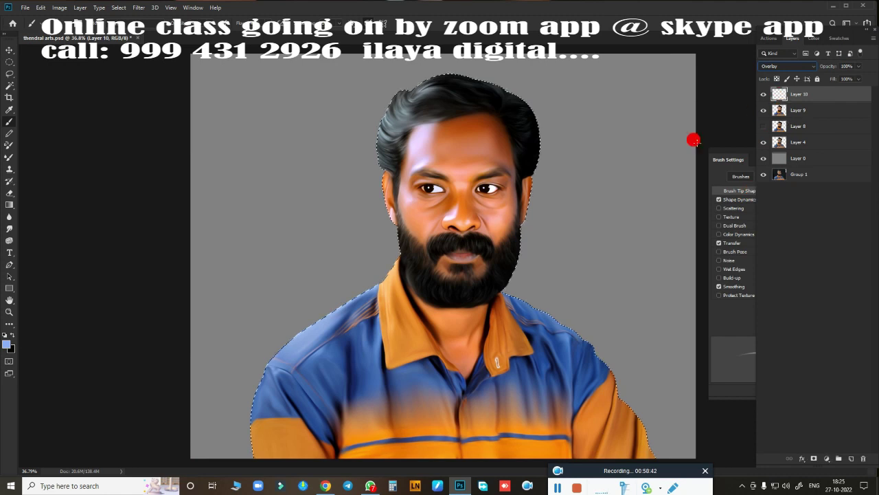
{"action": "right_click", "coordinate": [417, 166]}
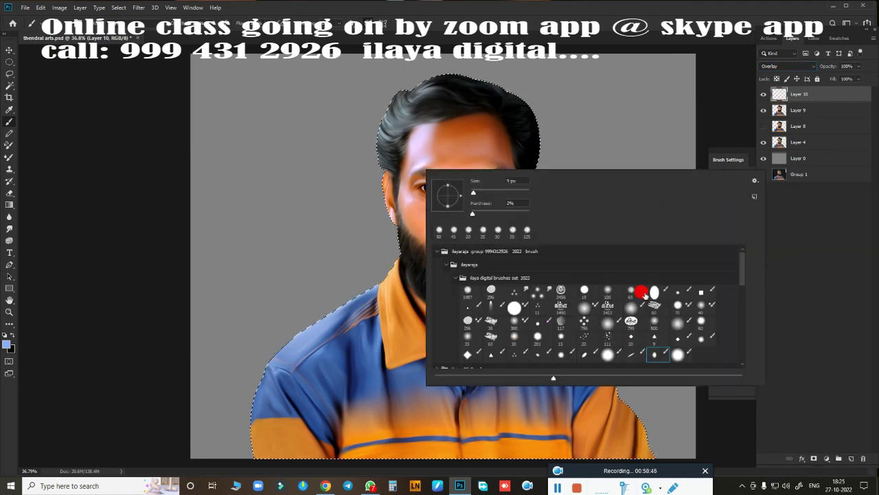
{"action": "key", "text": "Escape"}
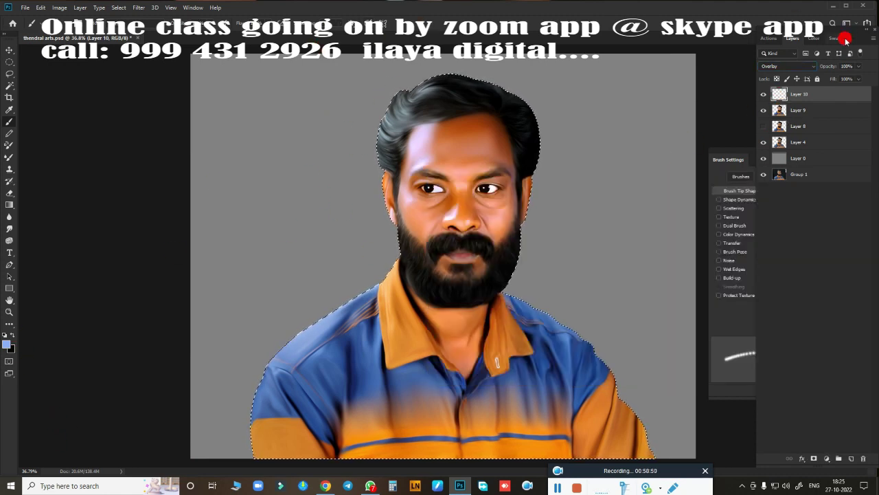
{"action": "left_click", "coordinate": [838, 39]}
{"action": "left_click", "coordinate": [807, 129]}
{"action": "left_click", "coordinate": [792, 39]}
Paint a large soft yellow-green glow over the right cheek and shoulder
{"action": "key", "text": "bracketright"}
{"action": "key", "text": "bracketright"}
{"action": "key", "text": "bracketright"}
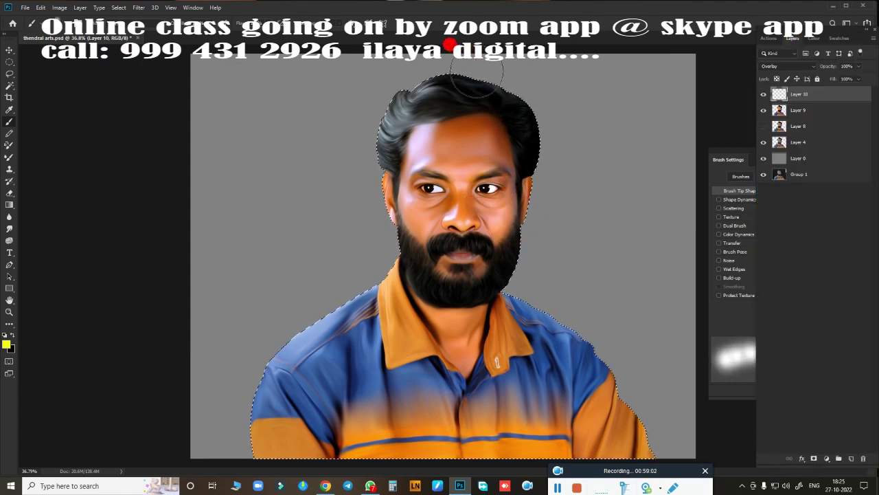
{"action": "left_click_drag", "start_coordinate": [549, 118], "coordinate": [662, 369]}
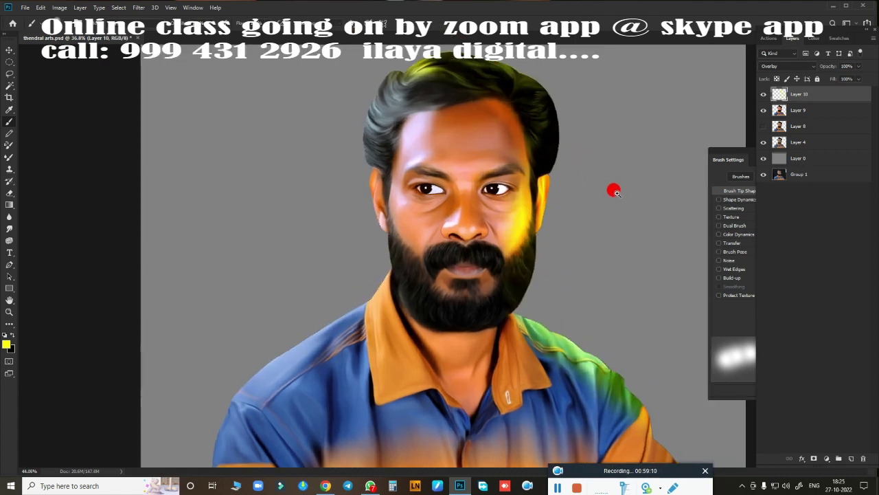
{"action": "left_click_drag", "start_coordinate": [612, 188], "coordinate": [548, 177]}
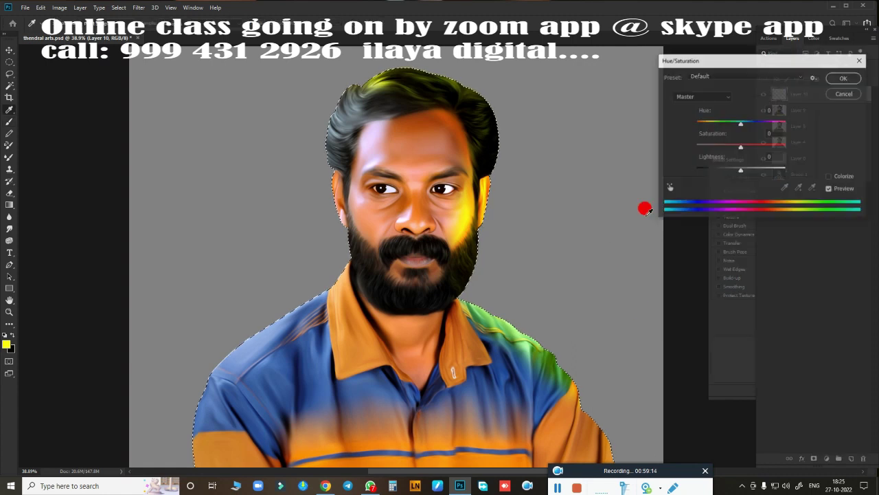
{"action": "key", "text": "ctrl+u"}
{"action": "left_click", "coordinate": [842, 95]}
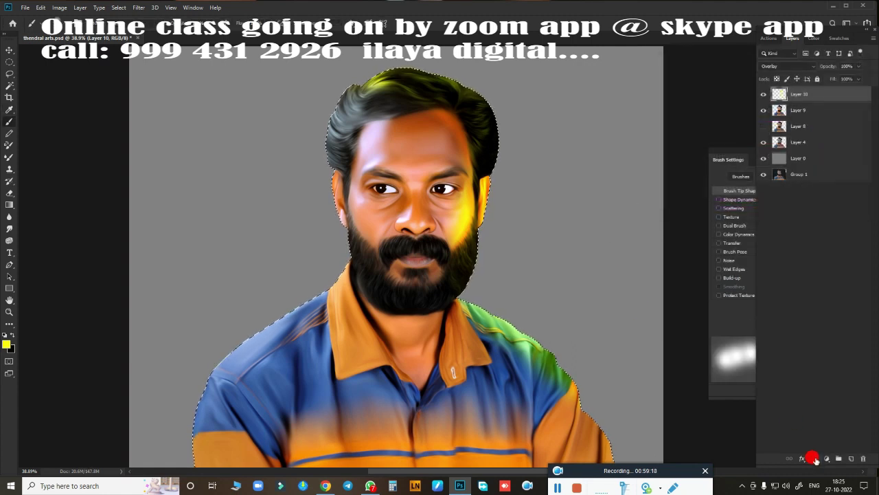
Mask Layer 10, try Blend If limits without keeping them, and ready an enlarged Eraser
{"action": "left_click", "coordinate": [814, 457]}
{"action": "left_click", "coordinate": [803, 458]}
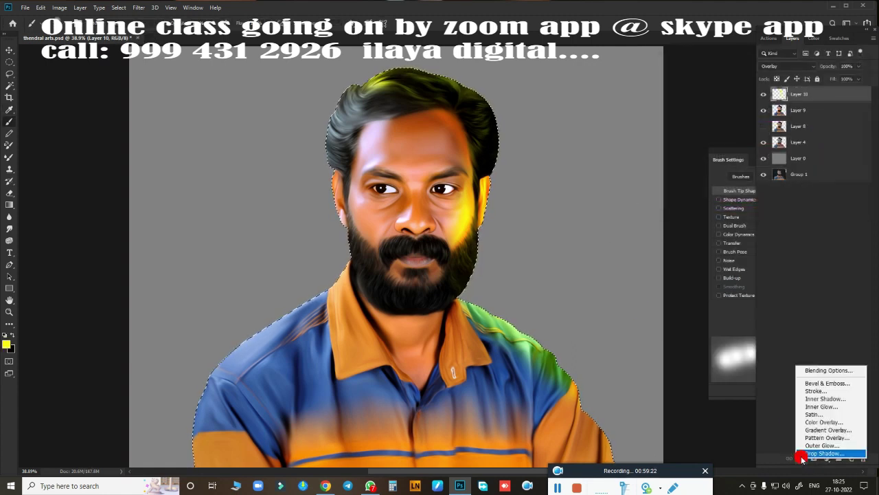
{"action": "left_click", "coordinate": [818, 369]}
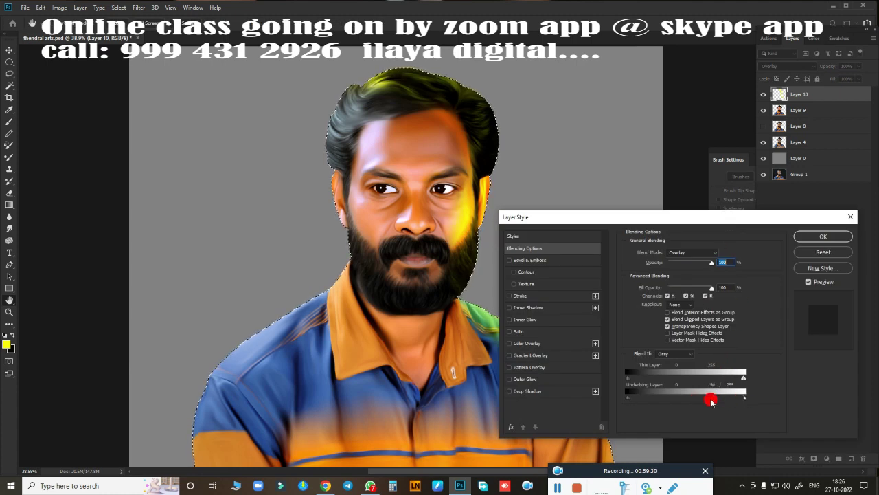
{"action": "mouse_move", "coordinate": [700, 400]}
{"action": "left_mouse_down"}
{"action": "mouse_move", "coordinate": [658, 398]}
{"action": "mouse_move", "coordinate": [674, 409]}
{"action": "mouse_move", "coordinate": [656, 400]}
{"action": "left_mouse_up"}
{"action": "left_click", "coordinate": [816, 254]}
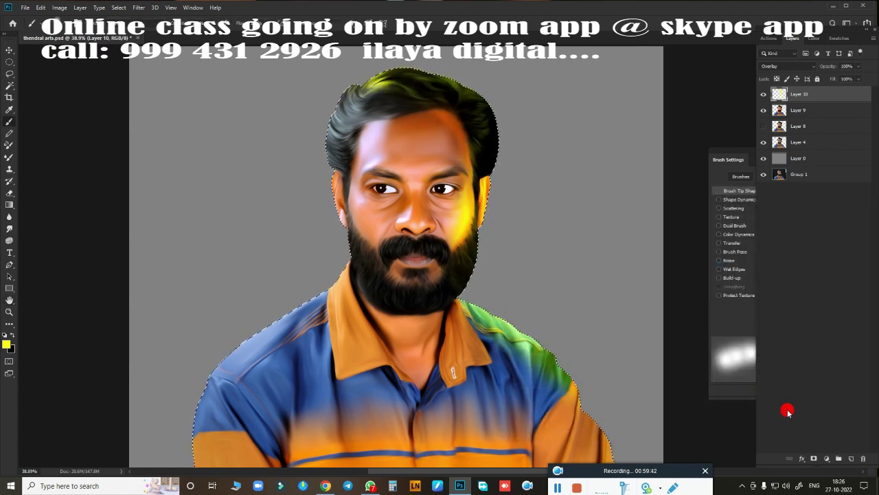
{"action": "key", "text": "e"}
{"action": "key", "text": "bracketright"}
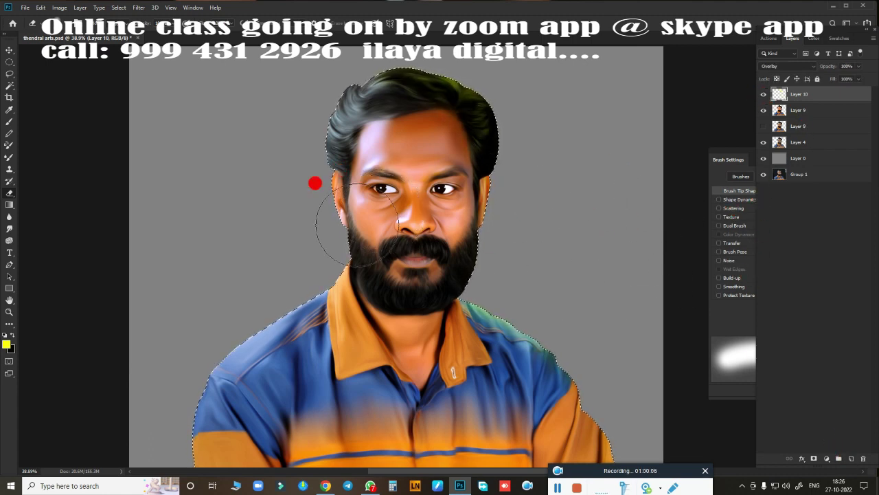
Pick a light pink foreground colour and try a hair stroke, then undo it
{"action": "left_click", "coordinate": [6, 344]}
{"action": "left_click", "coordinate": [762, 82]}
{"action": "left_click", "coordinate": [685, 64]}
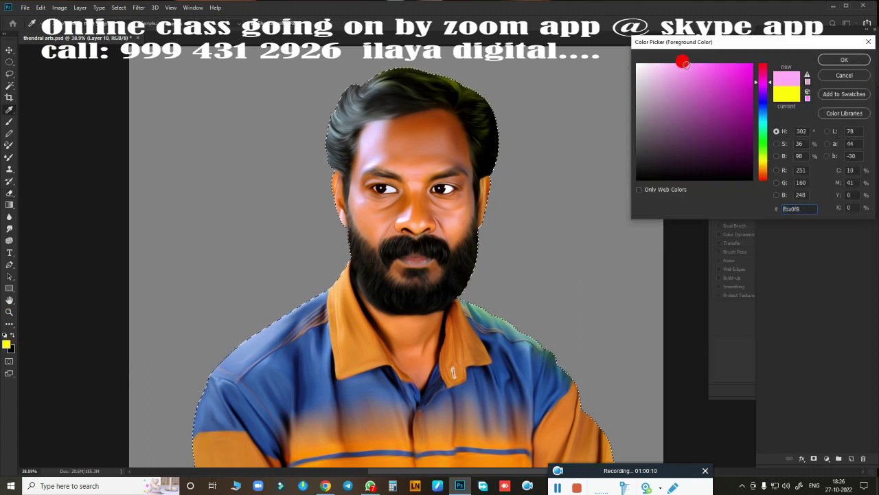
{"action": "left_click", "coordinate": [844, 60]}
{"action": "left_click_drag", "start_coordinate": [358, 89], "coordinate": [345, 113]}
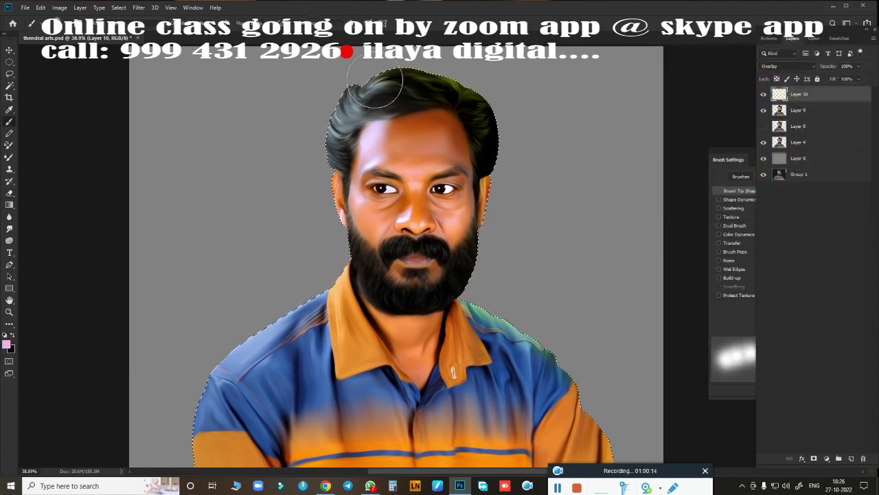
{"action": "key", "text": "ctrl+z"}
On a new layer, paint Overlay pink over the left hair, neck and shoulder, erasing it off the face
{"action": "left_click", "coordinate": [851, 458]}
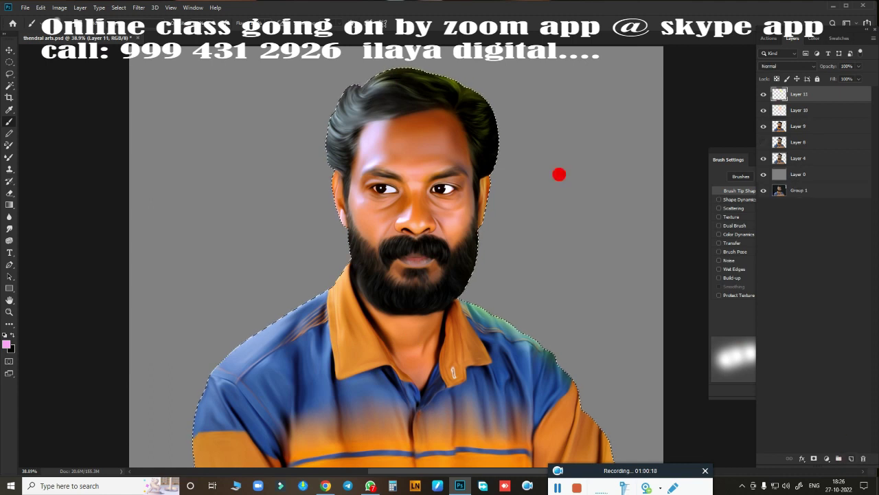
{"action": "mouse_move", "coordinate": [412, 89]}
{"action": "left_mouse_down"}
{"action": "mouse_move", "coordinate": [305, 147]}
{"action": "mouse_move", "coordinate": [227, 426]}
{"action": "left_mouse_up"}
{"action": "left_click", "coordinate": [786, 66]}
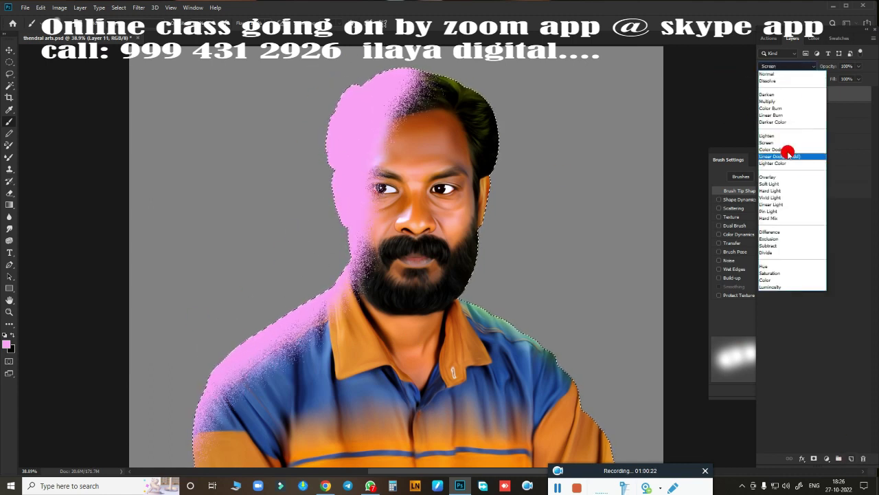
{"action": "left_click", "coordinate": [785, 147]}
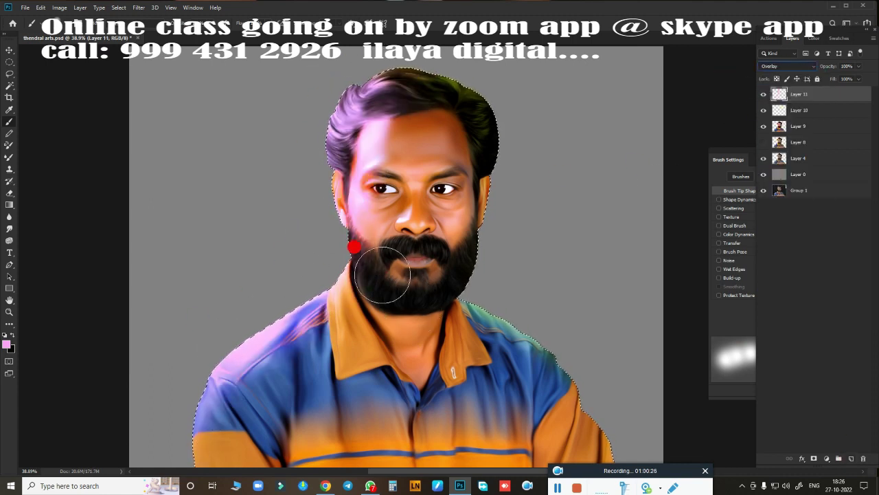
{"action": "left_click", "coordinate": [9, 193]}
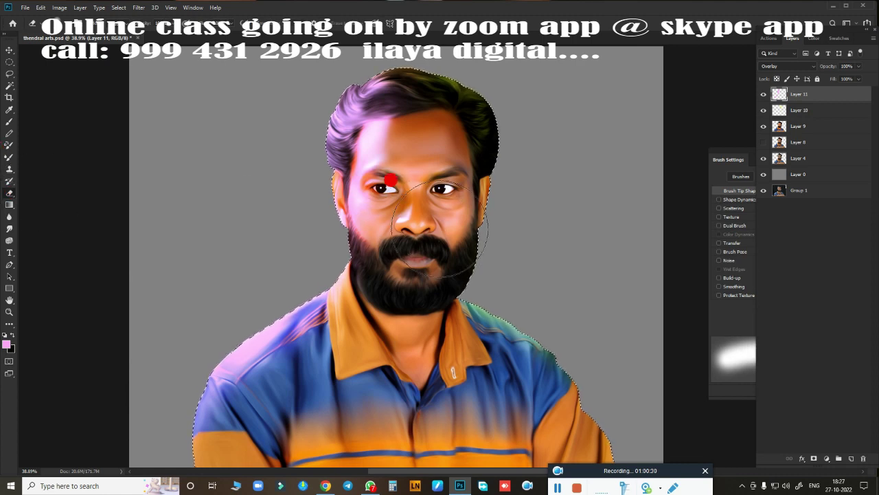
{"action": "mouse_move", "coordinate": [402, 144]}
{"action": "left_mouse_down"}
{"action": "mouse_move", "coordinate": [411, 223]}
{"action": "mouse_move", "coordinate": [209, 440]}
{"action": "left_mouse_up"}
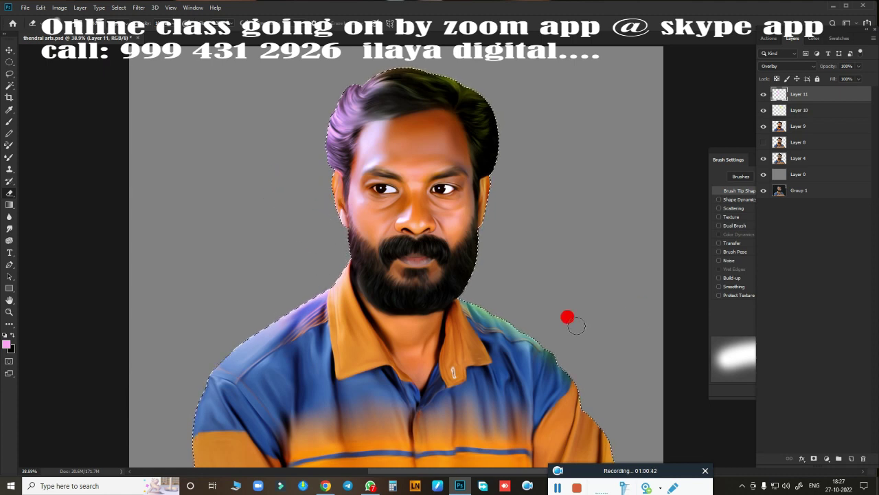
Shift the hue of the new pink overlay layer, then set Layer 10's hue to +5
{"action": "key", "text": "ctrl+u"}
{"action": "mouse_move", "coordinate": [737, 126]}
{"action": "left_mouse_down"}
{"action": "mouse_move", "coordinate": [705, 130]}
{"action": "mouse_move", "coordinate": [783, 128]}
{"action": "mouse_move", "coordinate": [762, 131]}
{"action": "left_mouse_up"}
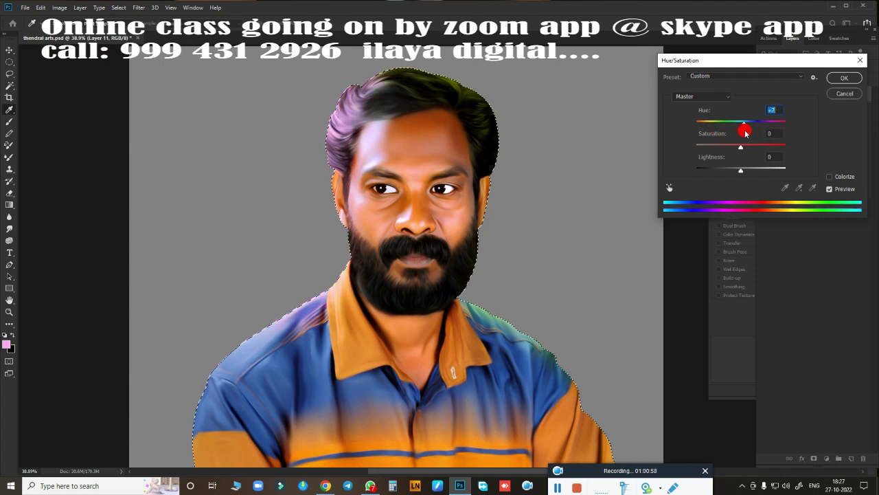
{"action": "left_click", "coordinate": [840, 78]}
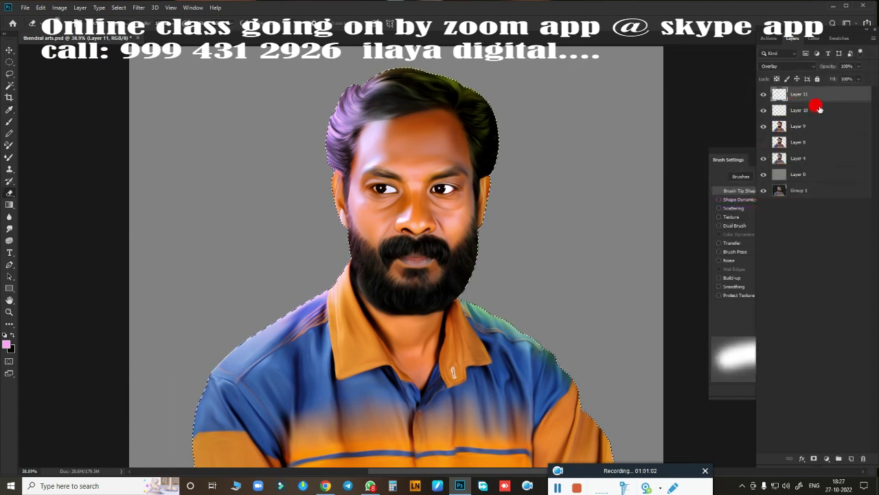
{"action": "left_click", "coordinate": [775, 145]}
{"action": "key", "text": "ctrl+u"}
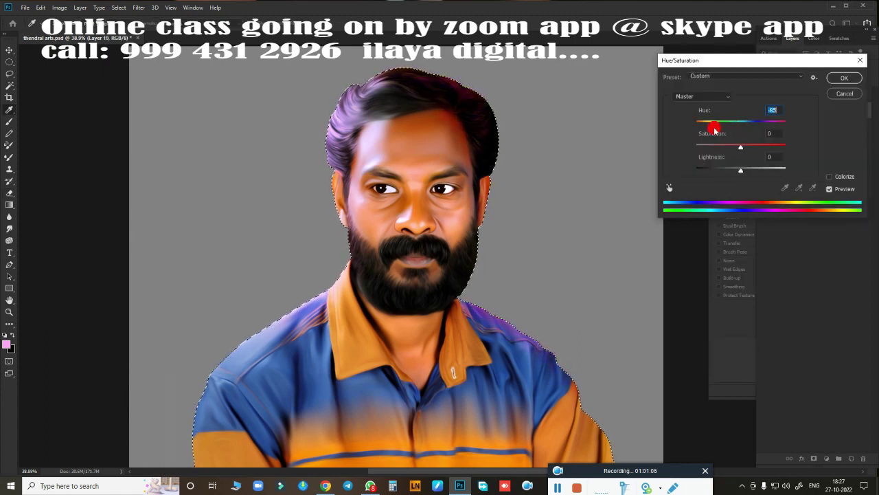
{"action": "left_click_drag", "start_coordinate": [702, 131], "coordinate": [755, 137]}
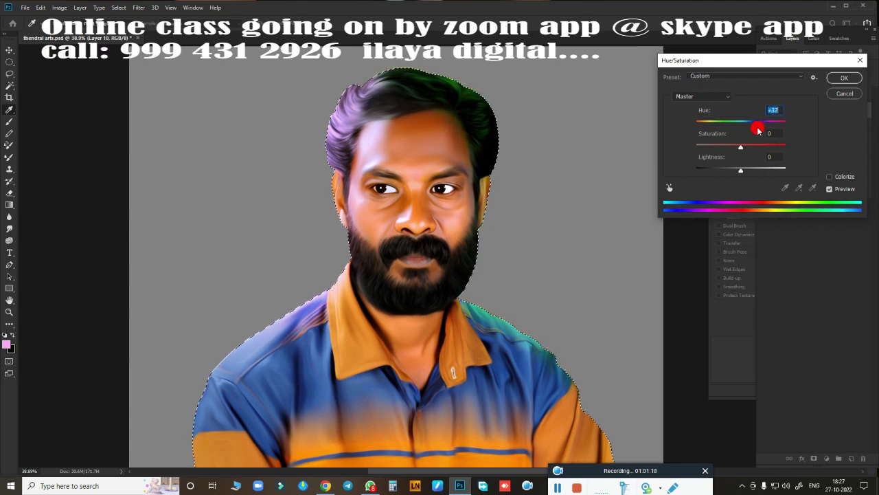
{"action": "left_click_drag", "start_coordinate": [759, 131], "coordinate": [745, 134]}
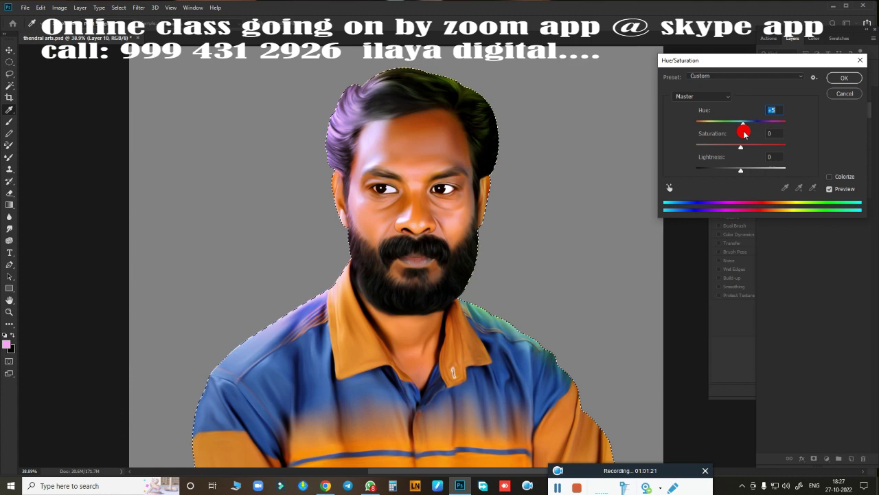
{"action": "left_click", "coordinate": [843, 78]}
Select Layer 11 and close Hue/Saturation without changes
{"action": "left_click", "coordinate": [824, 94]}
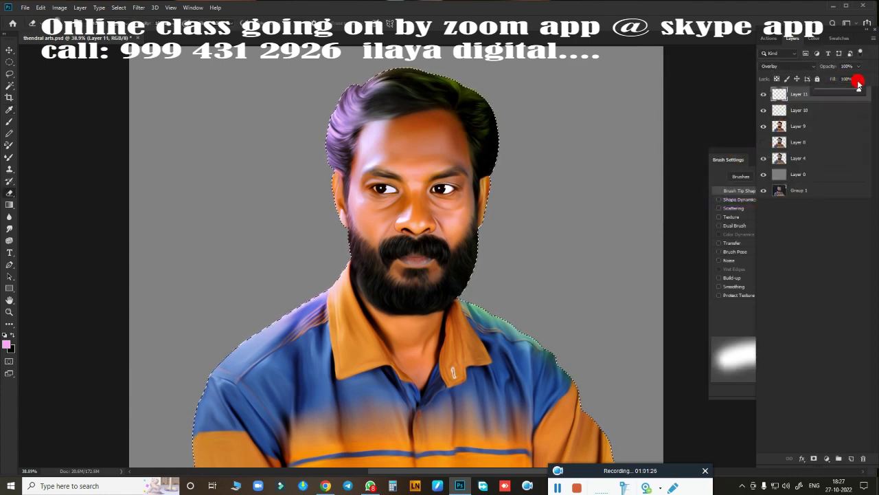
{"action": "key", "text": "ctrl+u"}
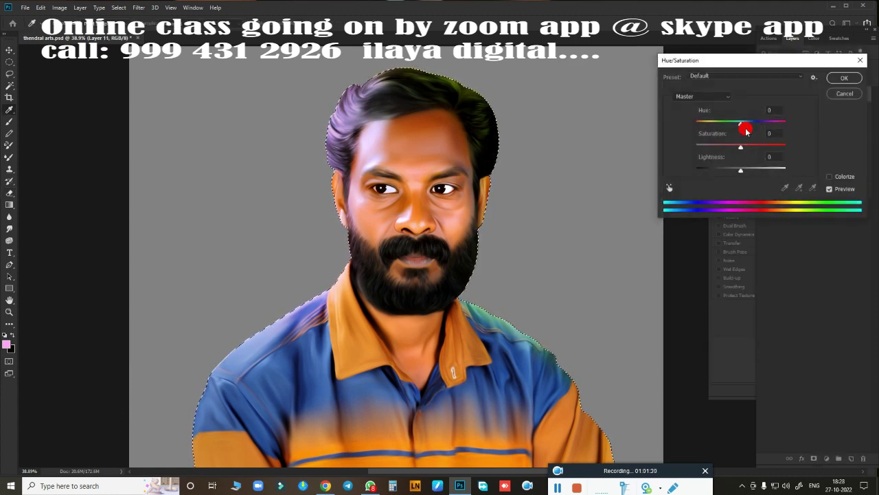
{"action": "key", "text": "Return"}
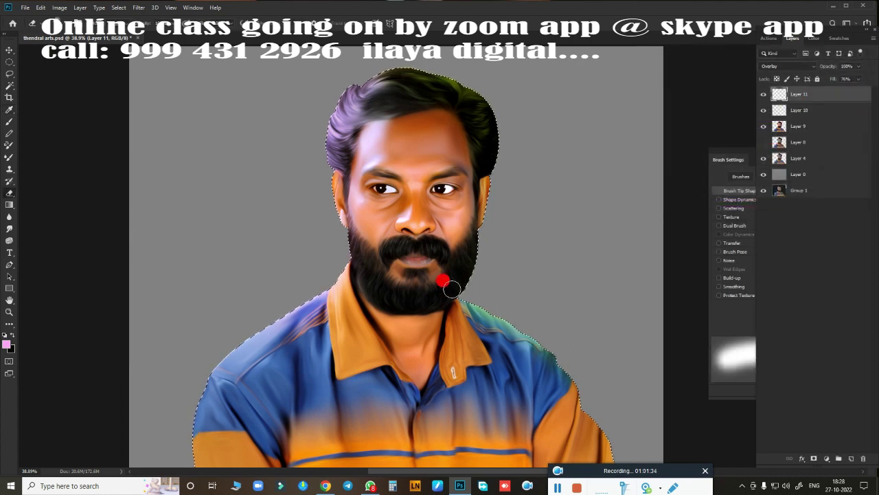
Duplicate Layer 9, merge Layers 10–12, and apply Color Balance midtones +4, 0, -19
{"action": "left_click", "coordinate": [800, 132]}
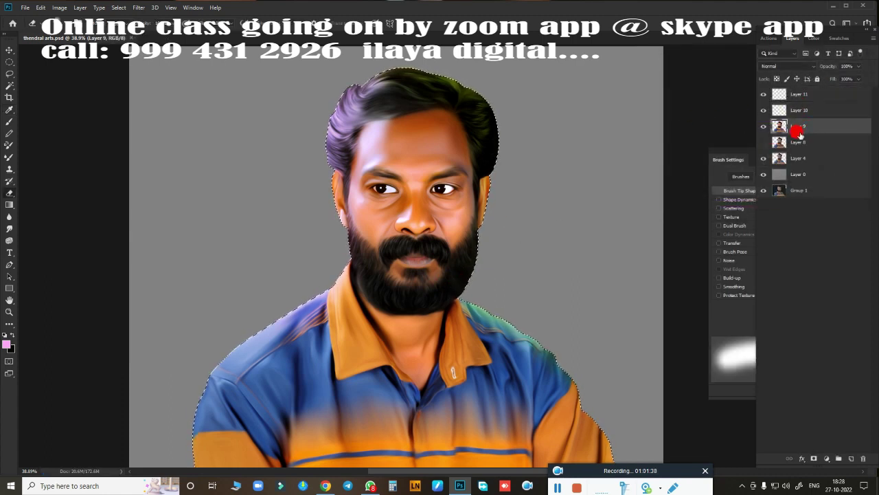
{"action": "key", "text": "ctrl+j"}
{"action": "left_click", "coordinate": [809, 112], "text": "shift"}
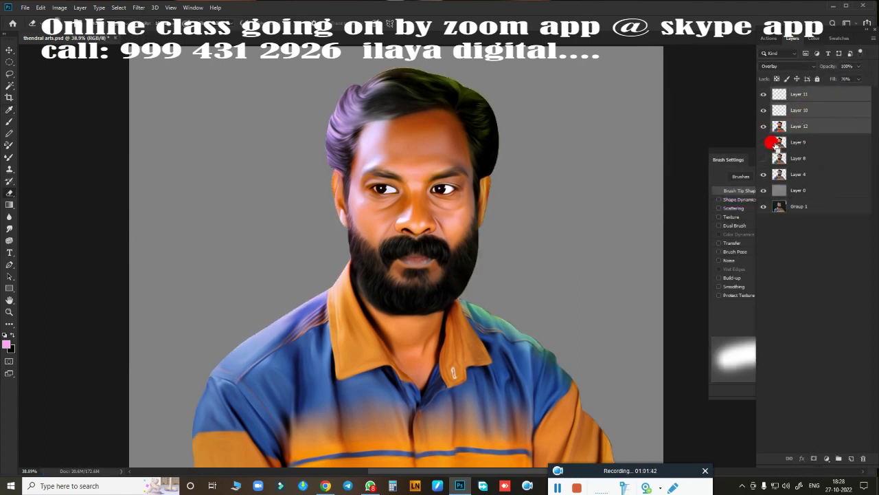
{"action": "key", "text": "ctrl+e"}
{"action": "key", "text": "ctrl+b"}
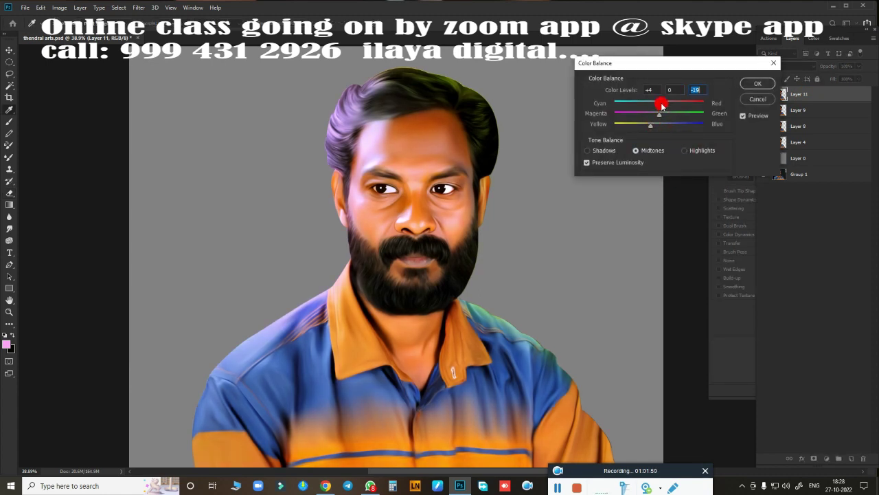
{"action": "left_click", "coordinate": [757, 87]}
{"action": "scroll", "coordinate": [476, 226], "scroll_direction": "up", "scroll_amount": 3}
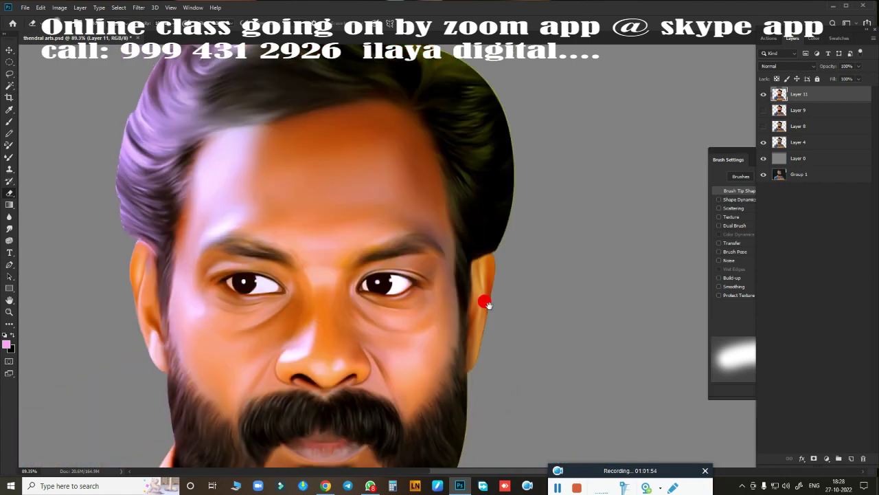
{"action": "scroll", "coordinate": [485, 302], "scroll_direction": "up", "scroll_amount": 2}
{"action": "scroll", "coordinate": [460, 247], "scroll_direction": "up", "scroll_amount": 2}
{"action": "scroll", "coordinate": [314, 243], "scroll_direction": "up", "scroll_amount": 2}
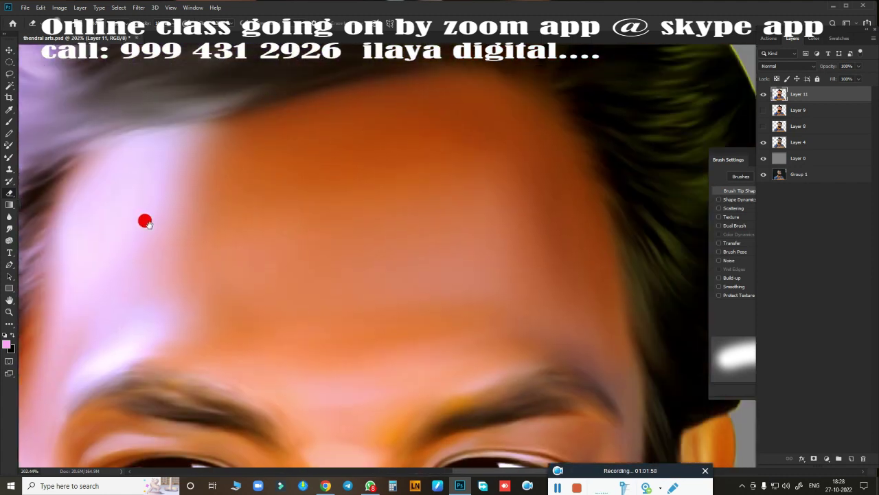
{"action": "scroll", "coordinate": [373, 192], "scroll_direction": "right", "scroll_amount": 3}
Sample the olive hair colour and lighten it to a pale yellow foreground
{"action": "left_click", "coordinate": [6, 344]}
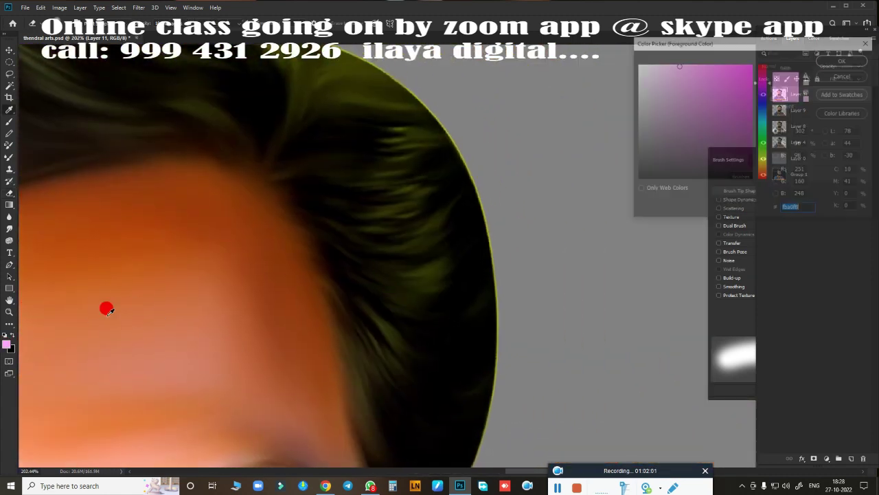
{"action": "left_click", "coordinate": [408, 267]}
{"action": "mouse_move", "coordinate": [698, 138]}
{"action": "left_mouse_down"}
{"action": "mouse_move", "coordinate": [708, 122]}
{"action": "mouse_move", "coordinate": [683, 73]}
{"action": "left_mouse_up"}
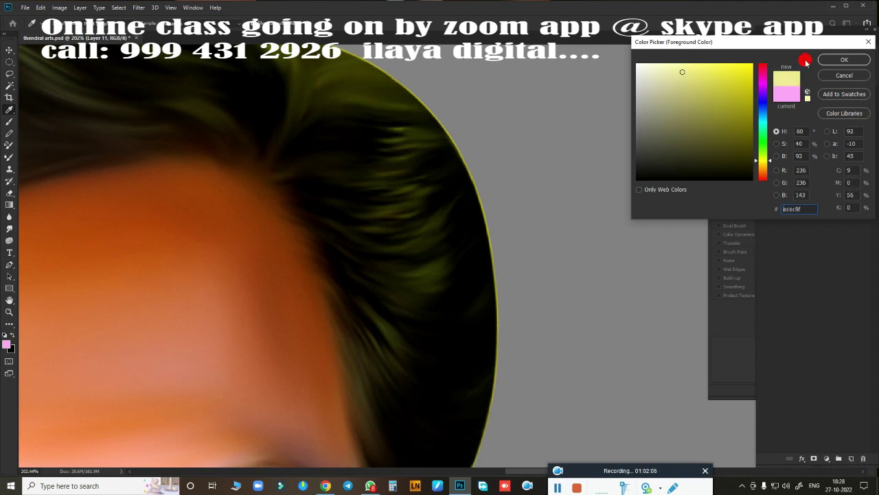
{"action": "left_click", "coordinate": [844, 59]}
Choose a fine stroke brush, shrink it, and enable Shape Dynamics for pen pressure
{"action": "right_click", "coordinate": [323, 217]}
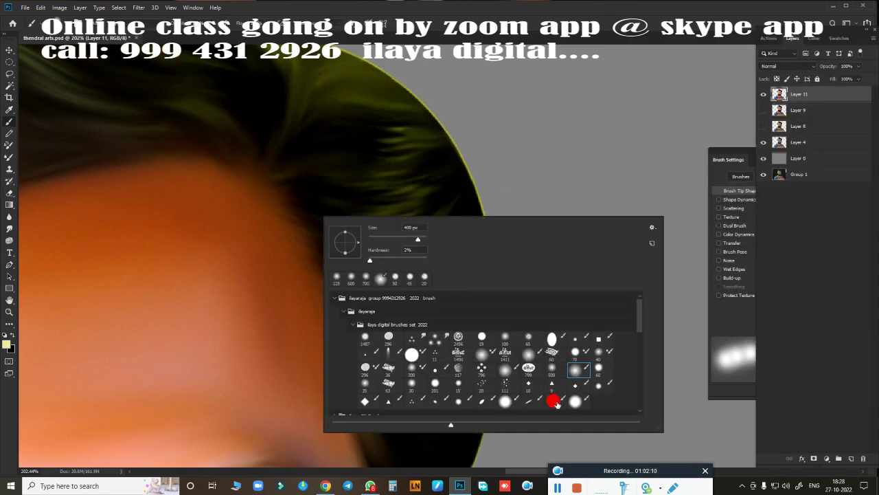
{"action": "left_click", "coordinate": [555, 401]}
{"action": "key", "text": "bracketleft"}
{"action": "key", "text": "bracketleft"}
{"action": "key", "text": "bracketleft"}
{"action": "key", "text": "bracketleft"}
{"action": "key", "text": "bracketleft"}
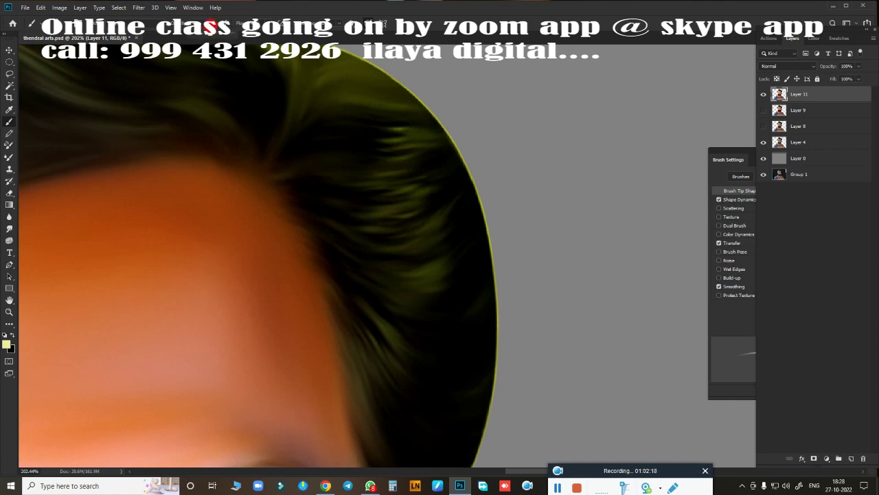
{"action": "left_click", "coordinate": [741, 201]}
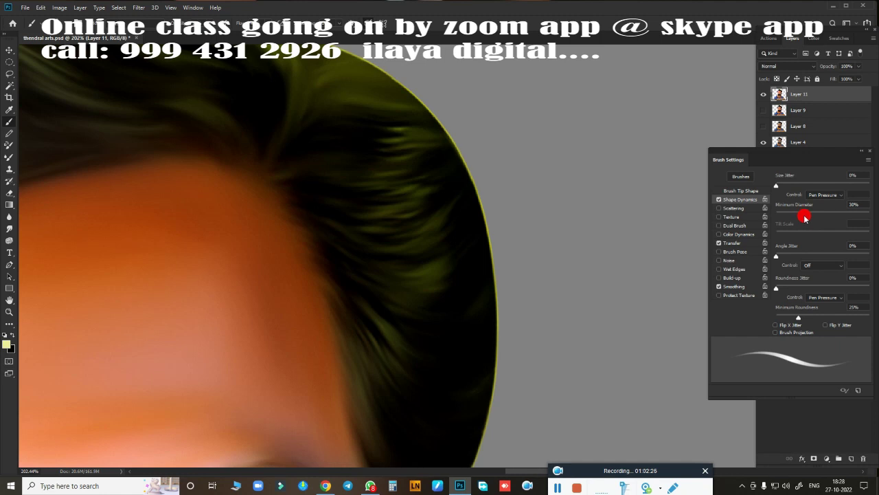
{"action": "key", "text": "F5"}
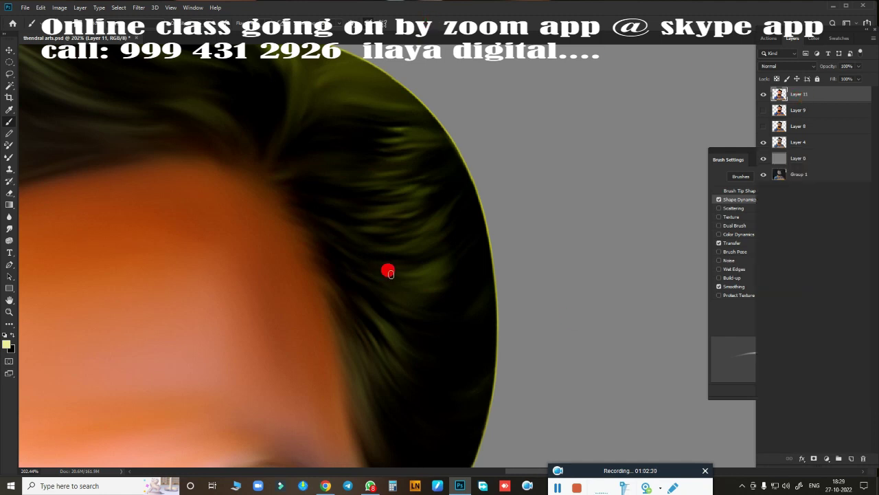
Rotate the canvas and paint light curving strands across the dark right-side hair
{"action": "scroll", "coordinate": [403, 286], "scroll_direction": "down", "scroll_amount": 5}
{"action": "scroll", "coordinate": [436, 290], "scroll_direction": "up", "scroll_amount": 5}
{"action": "scroll", "coordinate": [403, 255], "scroll_direction": "up", "scroll_amount": 3}
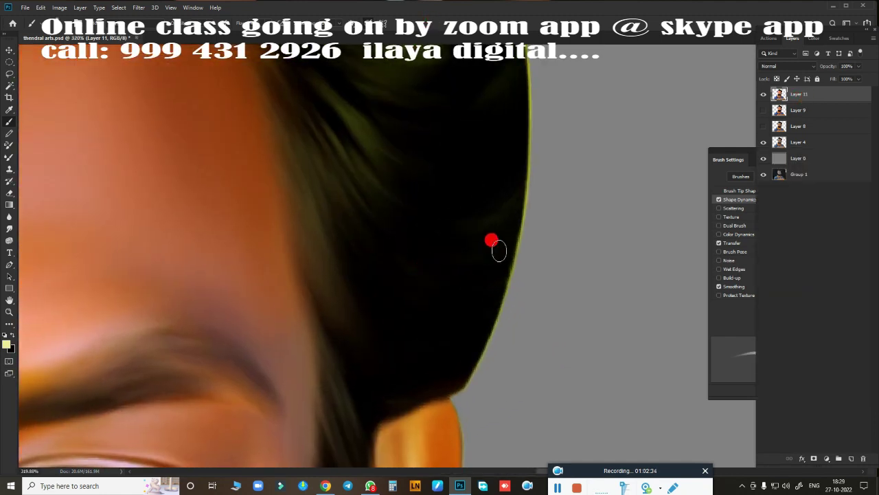
{"action": "key", "text": "r"}
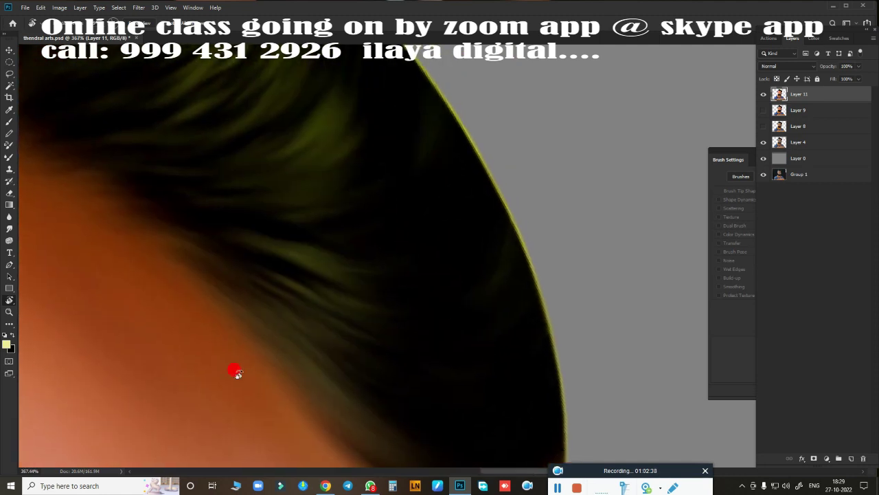
{"action": "scroll", "coordinate": [418, 312], "scroll_direction": "up", "scroll_amount": 2}
{"action": "scroll", "coordinate": [415, 311], "scroll_direction": "down", "scroll_amount": 1}
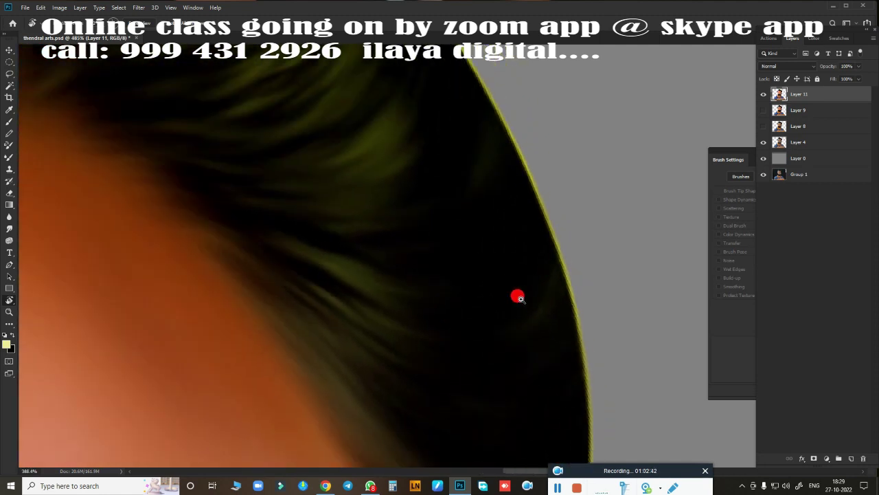
{"action": "key", "text": "b"}
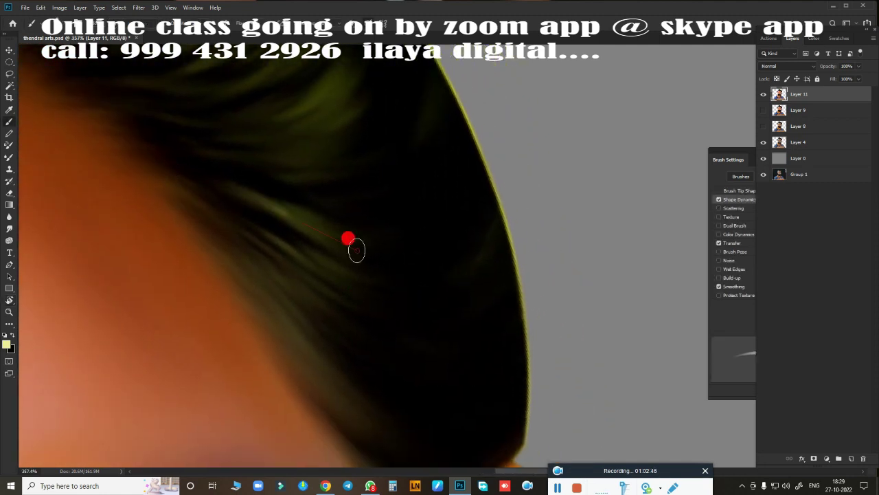
{"action": "left_click_drag", "start_coordinate": [348, 238], "coordinate": [453, 247]}
{"action": "left_click_drag", "start_coordinate": [309, 288], "coordinate": [466, 241]}
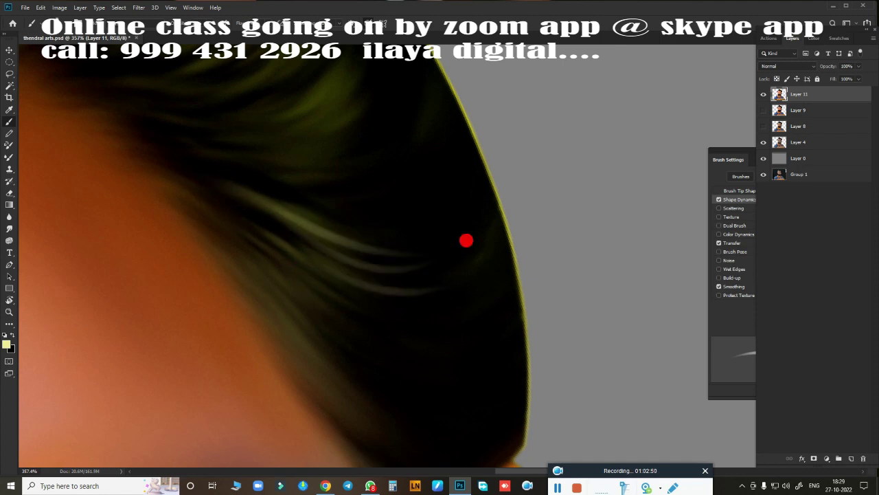
{"action": "left_click_drag", "start_coordinate": [292, 264], "coordinate": [370, 284]}
{"action": "left_click_drag", "start_coordinate": [281, 280], "coordinate": [458, 357]}
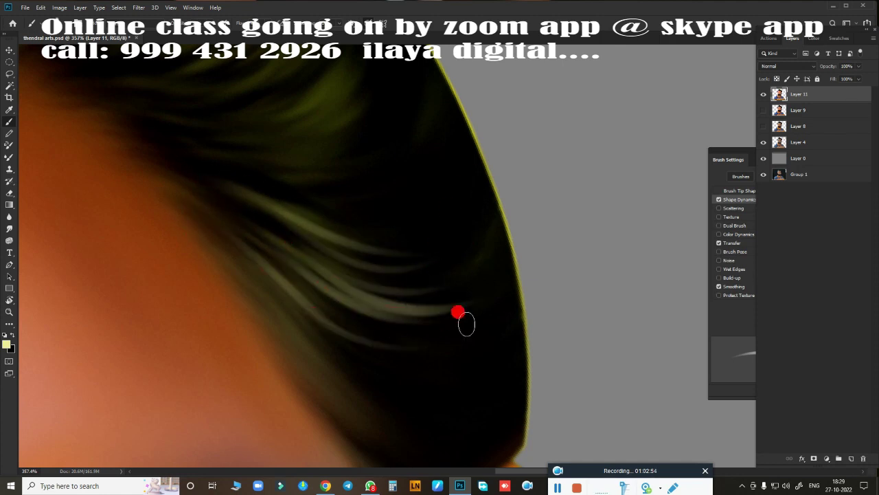
{"action": "left_click_drag", "start_coordinate": [193, 253], "coordinate": [507, 367]}
{"action": "left_click_drag", "start_coordinate": [233, 267], "coordinate": [463, 370]}
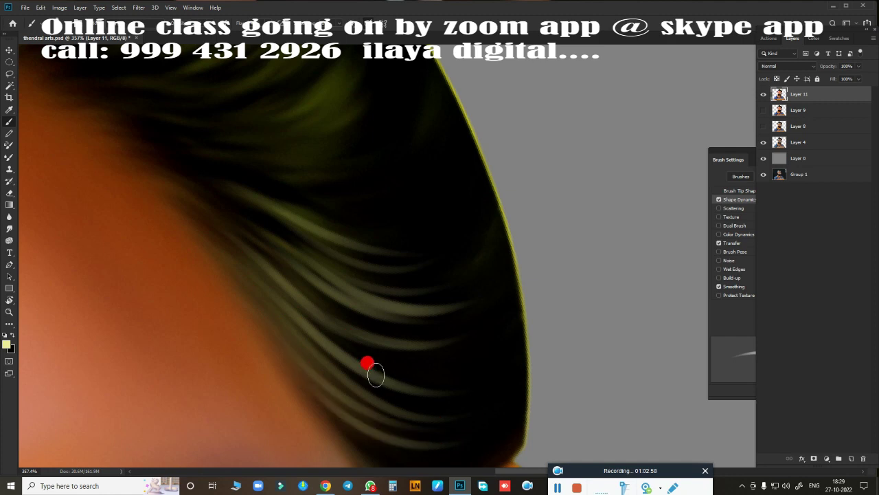
Add more light strands to the right-side hair, undoing a long strand toward the rim
{"action": "scroll", "coordinate": [374, 371], "scroll_direction": "down", "scroll_amount": 3}
{"action": "left_click_drag", "start_coordinate": [320, 306], "coordinate": [417, 340]}
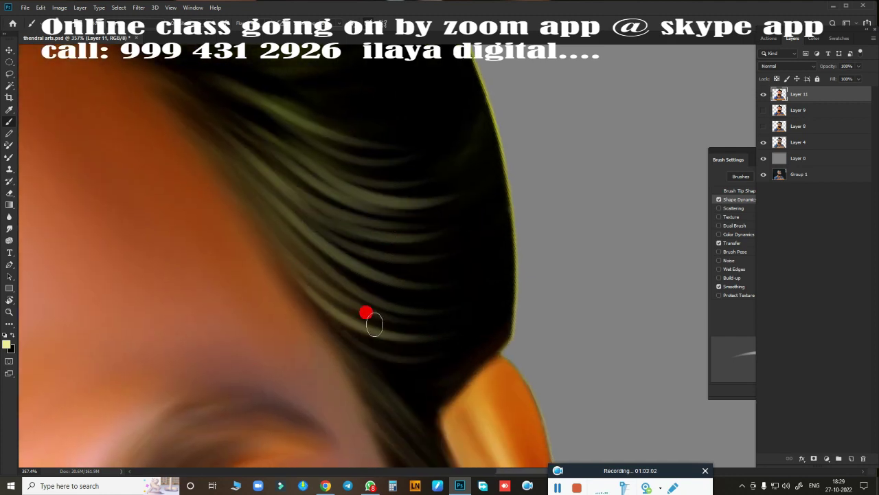
{"action": "mouse_move", "coordinate": [322, 323]}
{"action": "left_mouse_down"}
{"action": "mouse_move", "coordinate": [471, 344]}
{"action": "mouse_move", "coordinate": [460, 322]}
{"action": "left_mouse_up"}
{"action": "left_click_drag", "start_coordinate": [387, 382], "coordinate": [445, 367]}
{"action": "mouse_move", "coordinate": [386, 313]}
{"action": "left_mouse_down"}
{"action": "mouse_move", "coordinate": [284, 252]}
{"action": "mouse_move", "coordinate": [412, 285]}
{"action": "mouse_move", "coordinate": [288, 240]}
{"action": "mouse_move", "coordinate": [479, 218]}
{"action": "left_mouse_up"}
{"action": "scroll", "coordinate": [357, 248], "scroll_direction": "up", "scroll_amount": 3}
{"action": "left_click_drag", "start_coordinate": [235, 282], "coordinate": [480, 189]}
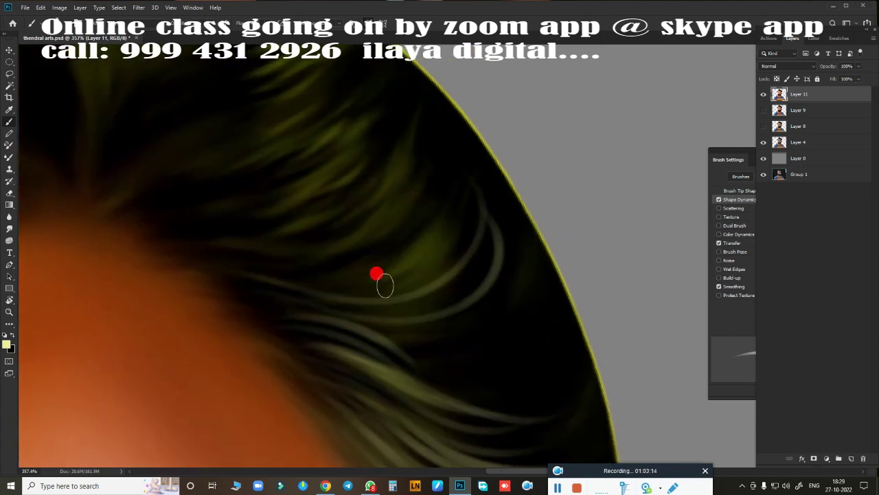
{"action": "key", "text": "ctrl+z"}
Paint further green-grey strands through the upper and middle hair above the ear
{"action": "scroll", "coordinate": [439, 318], "scroll_direction": "down", "scroll_amount": 5}
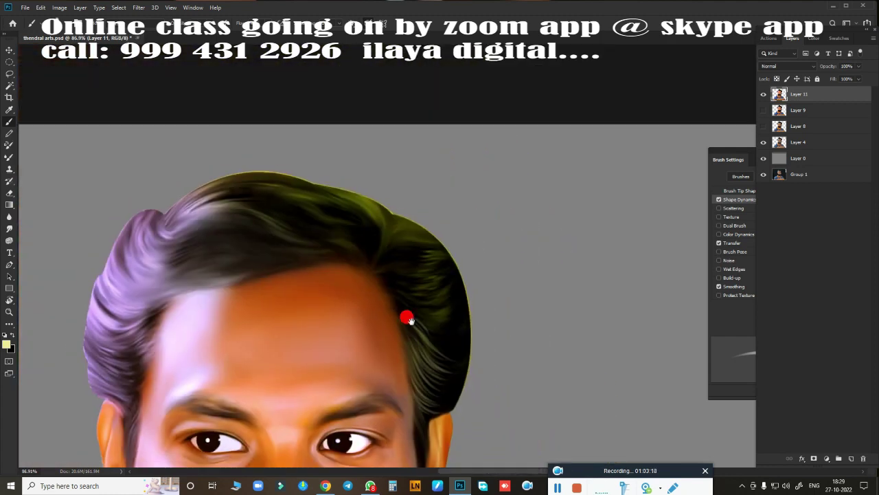
{"action": "scroll", "coordinate": [418, 269], "scroll_direction": "up", "scroll_amount": 2}
{"action": "scroll", "coordinate": [443, 353], "scroll_direction": "up", "scroll_amount": 2}
{"action": "scroll", "coordinate": [443, 354], "scroll_direction": "up", "scroll_amount": 3}
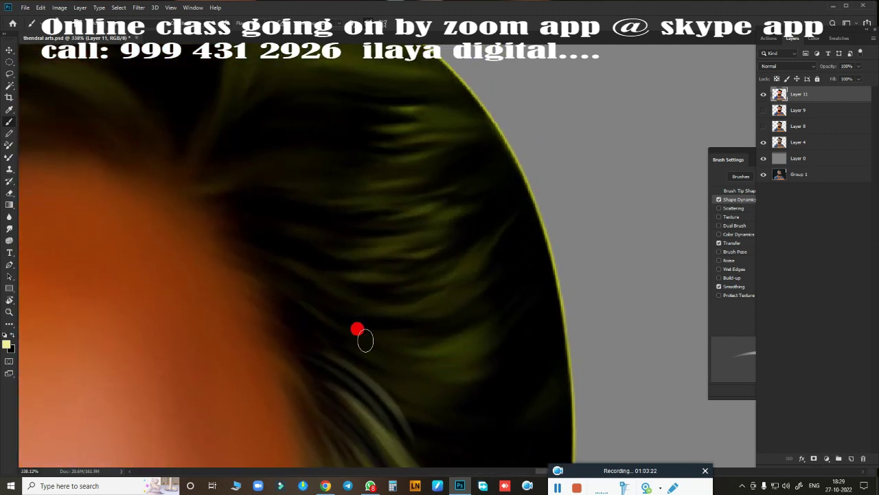
{"action": "scroll", "coordinate": [359, 334], "scroll_direction": "up", "scroll_amount": 2}
{"action": "scroll", "coordinate": [273, 243], "scroll_direction": "up", "scroll_amount": 1}
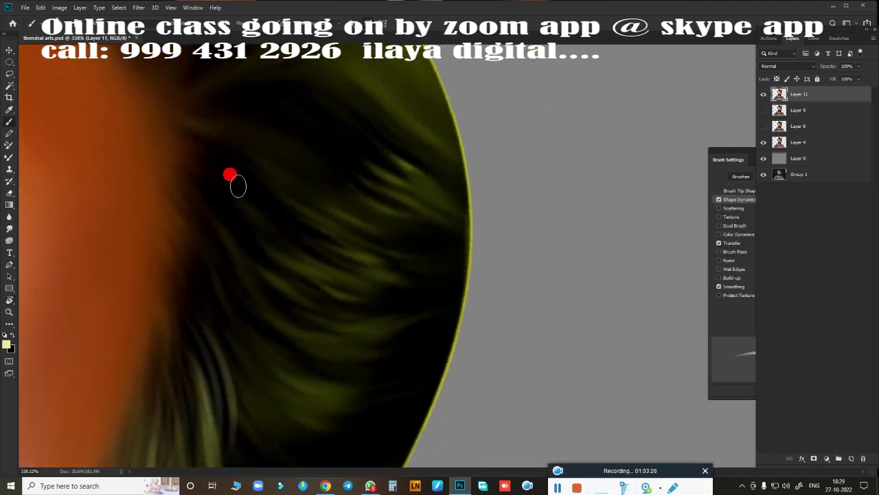
{"action": "mouse_move", "coordinate": [225, 152]}
{"action": "left_mouse_down"}
{"action": "mouse_move", "coordinate": [269, 176]}
{"action": "mouse_move", "coordinate": [336, 186]}
{"action": "mouse_move", "coordinate": [293, 92]}
{"action": "mouse_move", "coordinate": [362, 168]}
{"action": "mouse_move", "coordinate": [204, 122]}
{"action": "mouse_move", "coordinate": [302, 143]}
{"action": "left_mouse_up"}
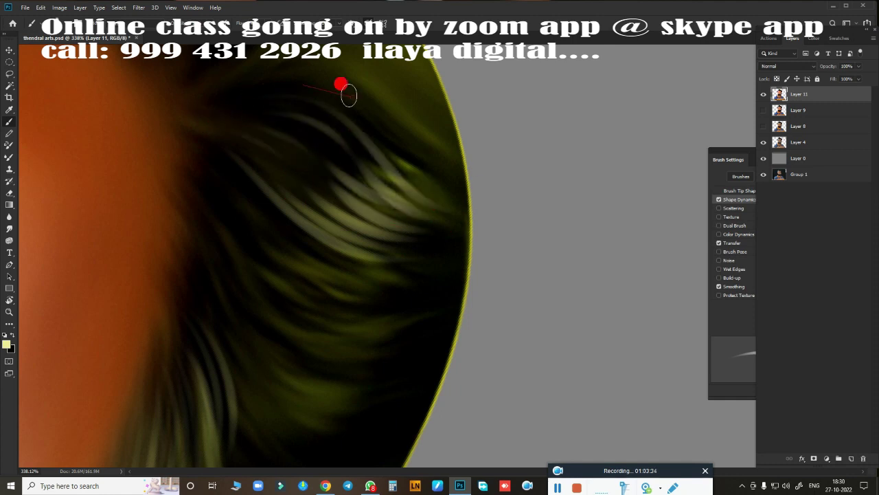
{"action": "left_click_drag", "start_coordinate": [348, 94], "coordinate": [477, 183]}
{"action": "mouse_move", "coordinate": [335, 301]}
{"action": "left_mouse_down"}
{"action": "mouse_move", "coordinate": [298, 255]}
{"action": "mouse_move", "coordinate": [417, 241]}
{"action": "left_mouse_up"}
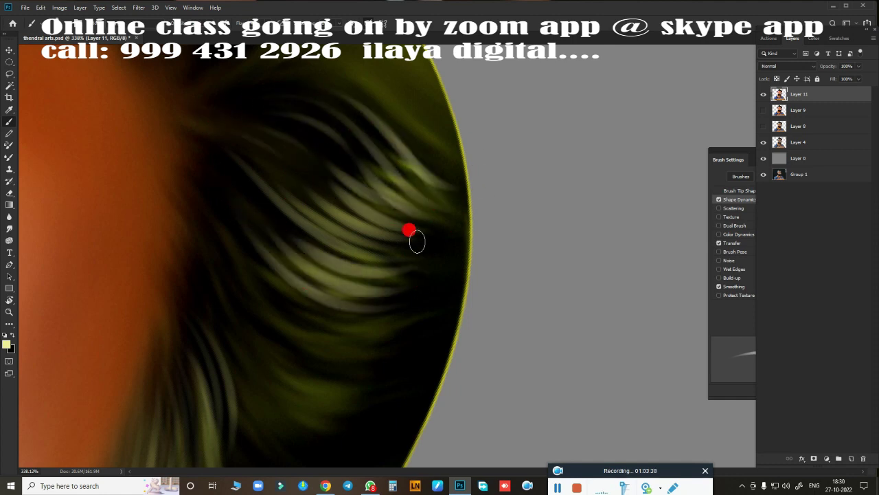
{"action": "mouse_move", "coordinate": [206, 217]}
{"action": "left_mouse_down"}
{"action": "mouse_move", "coordinate": [369, 309]}
{"action": "mouse_move", "coordinate": [398, 310]}
{"action": "mouse_move", "coordinate": [278, 241]}
{"action": "mouse_move", "coordinate": [361, 238]}
{"action": "mouse_move", "coordinate": [424, 263]}
{"action": "mouse_move", "coordinate": [336, 186]}
{"action": "mouse_move", "coordinate": [295, 210]}
{"action": "mouse_move", "coordinate": [367, 216]}
{"action": "mouse_move", "coordinate": [313, 190]}
{"action": "mouse_move", "coordinate": [390, 165]}
{"action": "mouse_move", "coordinate": [295, 190]}
{"action": "mouse_move", "coordinate": [227, 298]}
{"action": "mouse_move", "coordinate": [342, 323]}
{"action": "left_mouse_up"}
{"action": "mouse_move", "coordinate": [248, 177]}
{"action": "left_mouse_down"}
{"action": "mouse_move", "coordinate": [281, 231]}
{"action": "mouse_move", "coordinate": [400, 246]}
{"action": "mouse_move", "coordinate": [292, 236]}
{"action": "mouse_move", "coordinate": [267, 229]}
{"action": "mouse_move", "coordinate": [432, 212]}
{"action": "mouse_move", "coordinate": [334, 172]}
{"action": "mouse_move", "coordinate": [234, 357]}
{"action": "mouse_move", "coordinate": [248, 323]}
{"action": "mouse_move", "coordinate": [314, 267]}
{"action": "mouse_move", "coordinate": [470, 188]}
{"action": "mouse_move", "coordinate": [476, 218]}
{"action": "mouse_move", "coordinate": [401, 192]}
{"action": "left_mouse_up"}
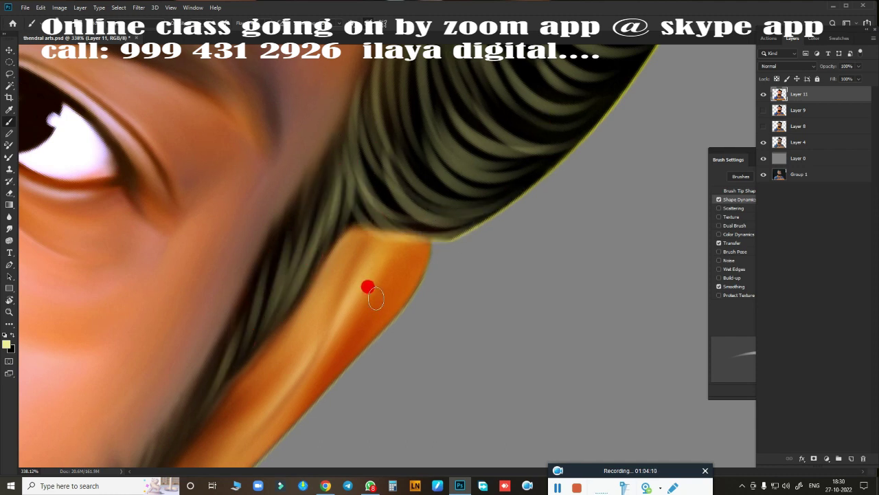
Paint light strands through the upper, middle and right-side hair
{"action": "scroll", "coordinate": [366, 286], "scroll_direction": "down", "scroll_amount": 1}
{"action": "scroll", "coordinate": [428, 255], "scroll_direction": "down", "scroll_amount": 3}
{"action": "scroll", "coordinate": [392, 210], "scroll_direction": "up", "scroll_amount": 2}
{"action": "scroll", "coordinate": [411, 333], "scroll_direction": "up", "scroll_amount": 2}
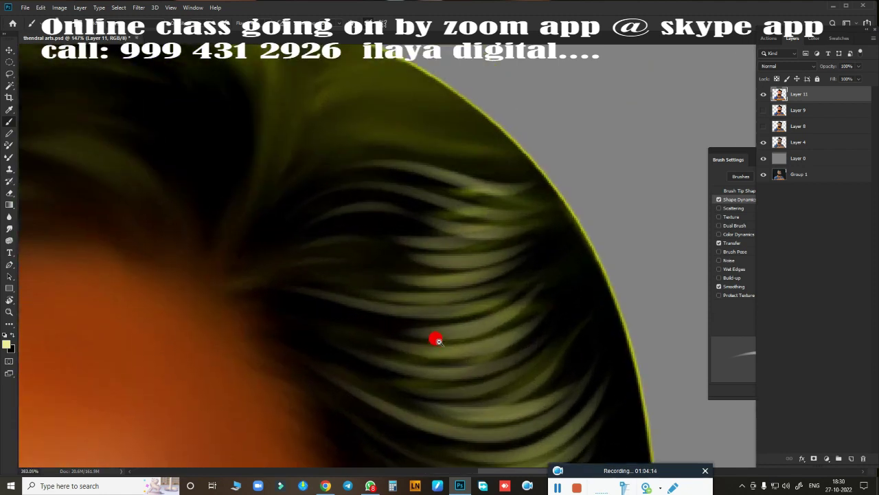
{"action": "scroll", "coordinate": [436, 337], "scroll_direction": "up", "scroll_amount": 1}
{"action": "mouse_move", "coordinate": [323, 216]}
{"action": "left_mouse_down"}
{"action": "mouse_move", "coordinate": [271, 236]}
{"action": "mouse_move", "coordinate": [349, 165]}
{"action": "mouse_move", "coordinate": [271, 149]}
{"action": "left_mouse_up"}
{"action": "mouse_move", "coordinate": [318, 286]}
{"action": "left_mouse_down"}
{"action": "mouse_move", "coordinate": [196, 329]}
{"action": "mouse_move", "coordinate": [400, 235]}
{"action": "mouse_move", "coordinate": [240, 295]}
{"action": "mouse_move", "coordinate": [387, 290]}
{"action": "mouse_move", "coordinate": [396, 345]}
{"action": "left_mouse_up"}
{"action": "scroll", "coordinate": [397, 346], "scroll_direction": "down", "scroll_amount": 3}
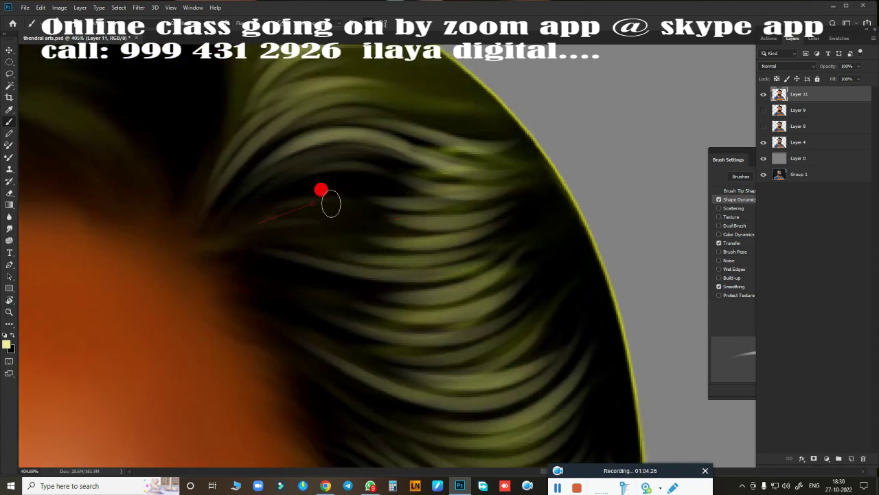
{"action": "mouse_move", "coordinate": [322, 188]}
{"action": "left_mouse_down"}
{"action": "mouse_move", "coordinate": [392, 188]}
{"action": "mouse_move", "coordinate": [251, 220]}
{"action": "mouse_move", "coordinate": [281, 205]}
{"action": "mouse_move", "coordinate": [226, 259]}
{"action": "mouse_move", "coordinate": [502, 245]}
{"action": "mouse_move", "coordinate": [290, 286]}
{"action": "mouse_move", "coordinate": [431, 361]}
{"action": "left_mouse_up"}
{"action": "left_click_drag", "start_coordinate": [431, 360], "coordinate": [386, 255]}
{"action": "mouse_move", "coordinate": [453, 289]}
{"action": "left_mouse_down"}
{"action": "mouse_move", "coordinate": [255, 240]}
{"action": "mouse_move", "coordinate": [402, 309]}
{"action": "mouse_move", "coordinate": [314, 350]}
{"action": "mouse_move", "coordinate": [410, 224]}
{"action": "left_mouse_up"}
Brush soft light strokes along the hair's right outer rim for a glow
{"action": "left_click_drag", "start_coordinate": [508, 204], "coordinate": [472, 172]}
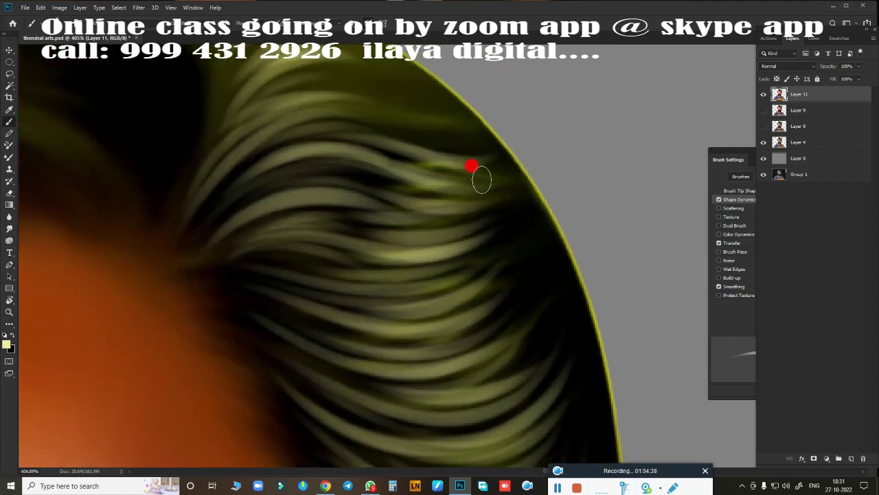
{"action": "left_click_drag", "start_coordinate": [430, 118], "coordinate": [476, 376]}
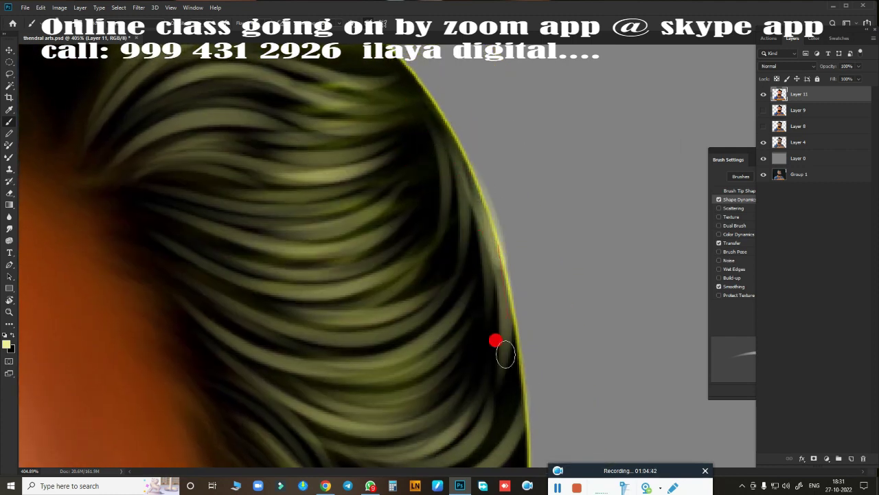
{"action": "left_click_drag", "start_coordinate": [496, 346], "coordinate": [474, 102]}
{"action": "mouse_move", "coordinate": [491, 304]}
{"action": "left_mouse_down"}
{"action": "mouse_move", "coordinate": [511, 191]}
{"action": "mouse_move", "coordinate": [502, 288]}
{"action": "mouse_move", "coordinate": [399, 308]}
{"action": "left_mouse_up"}
{"action": "left_click_drag", "start_coordinate": [520, 132], "coordinate": [448, 228]}
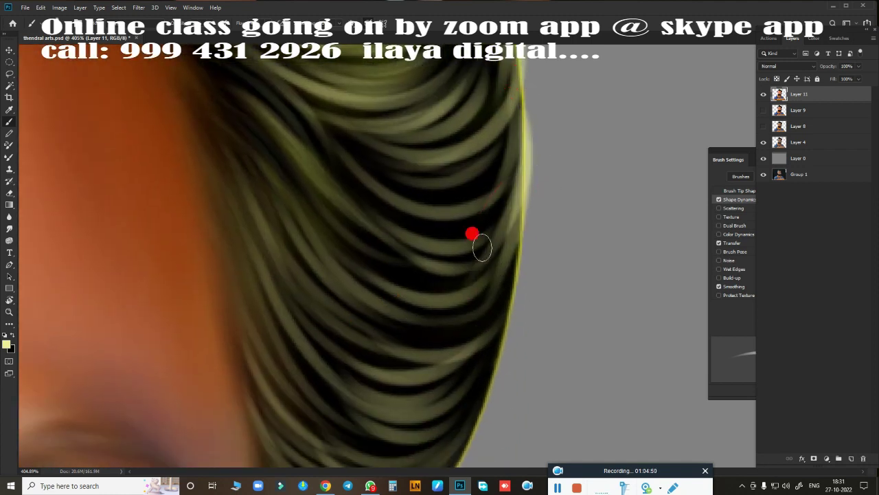
{"action": "left_click_drag", "start_coordinate": [506, 69], "coordinate": [510, 172]}
{"action": "scroll", "coordinate": [530, 176], "scroll_direction": "down", "scroll_amount": 2}
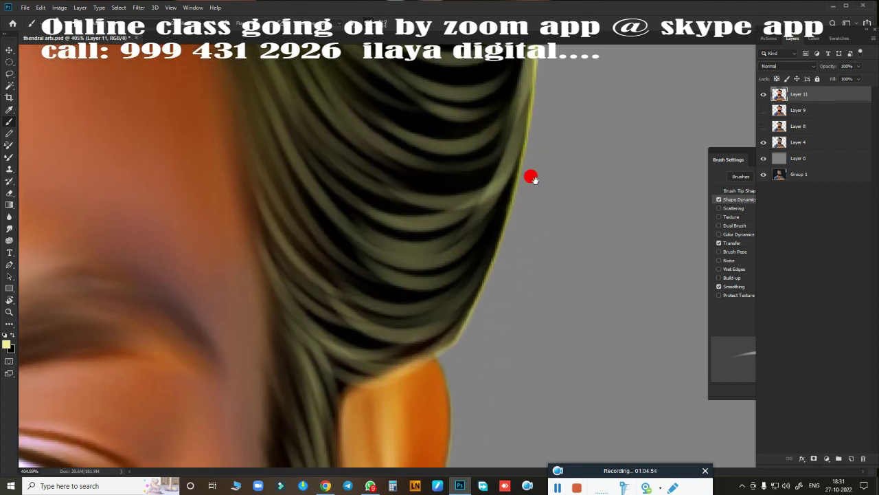
{"action": "left_click_drag", "start_coordinate": [529, 85], "coordinate": [359, 360]}
Add strands across the crown and top hair edge, then bring up the foreground colour picker
{"action": "scroll", "coordinate": [400, 212], "scroll_direction": "up", "scroll_amount": 2}
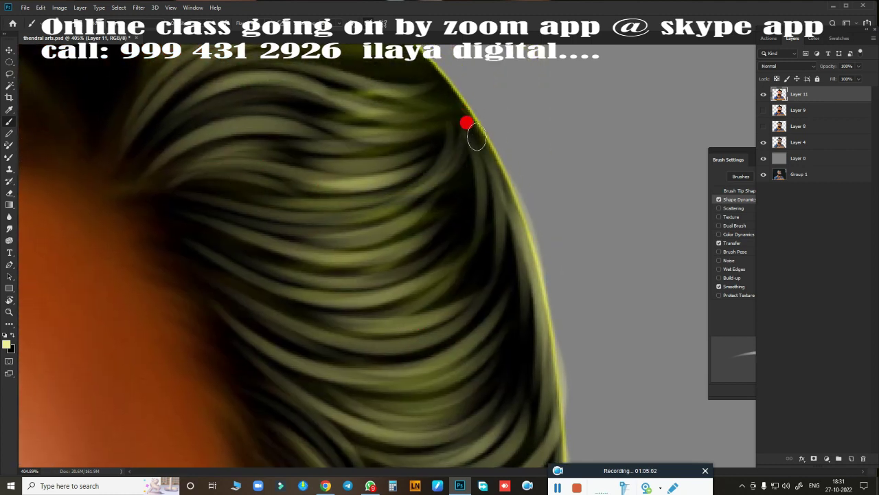
{"action": "scroll", "coordinate": [532, 302], "scroll_direction": "up", "scroll_amount": 5}
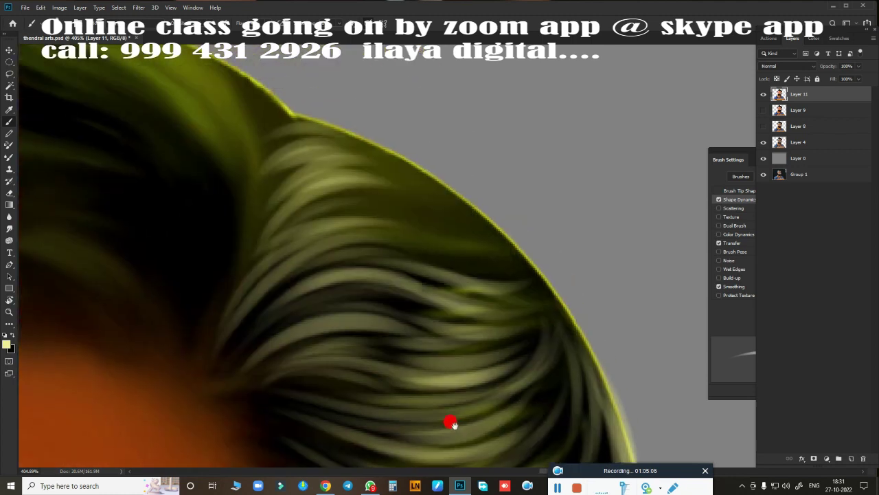
{"action": "left_click_drag", "start_coordinate": [374, 231], "coordinate": [432, 252]}
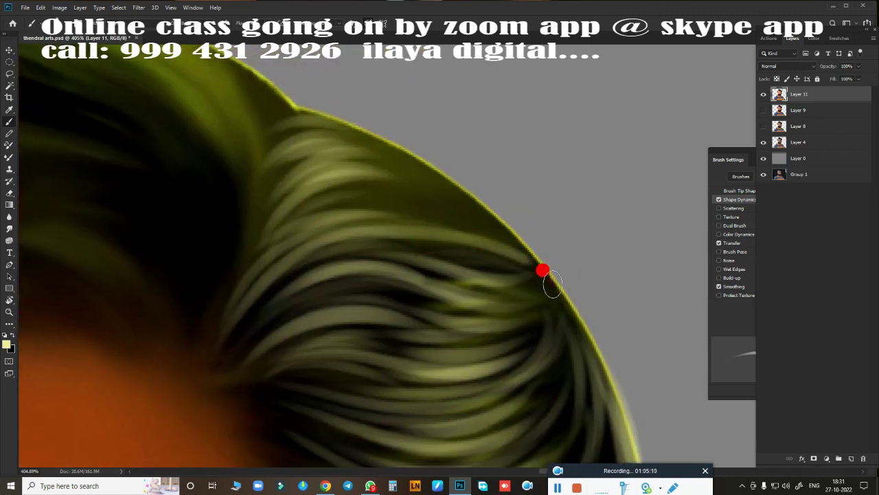
{"action": "left_click_drag", "start_coordinate": [553, 283], "coordinate": [355, 127]}
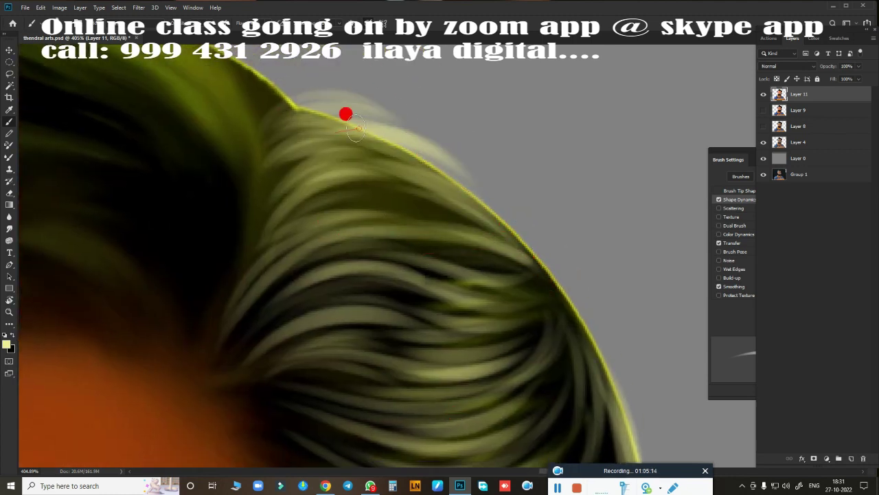
{"action": "scroll", "coordinate": [414, 327], "scroll_direction": "down", "scroll_amount": 5}
{"action": "left_click_drag", "start_coordinate": [392, 133], "coordinate": [289, 176]}
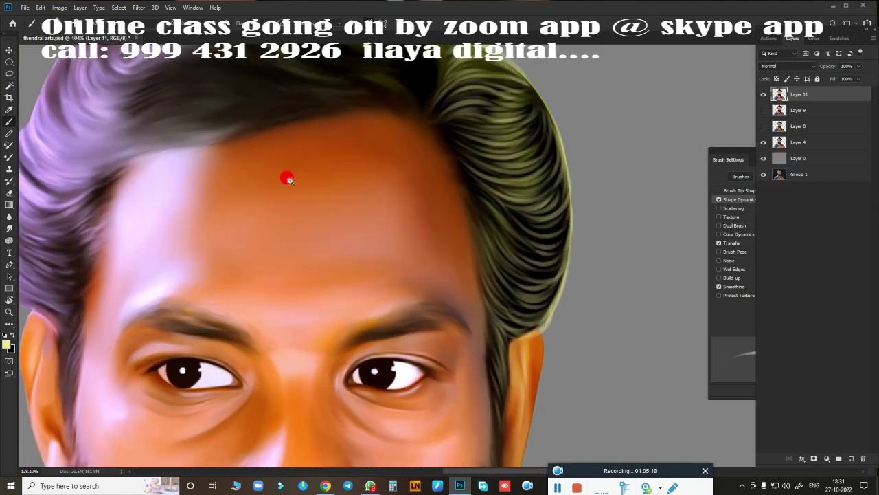
{"action": "scroll", "coordinate": [289, 176], "scroll_direction": "up", "scroll_amount": 4}
{"action": "left_click", "coordinate": [6, 344]}
Set the foreground to light yellow-green #def278 and rotate the canvas so the hairline lies flatter
{"action": "left_click_drag", "start_coordinate": [363, 327], "coordinate": [367, 383]}
{"action": "left_click", "coordinate": [502, 140]}
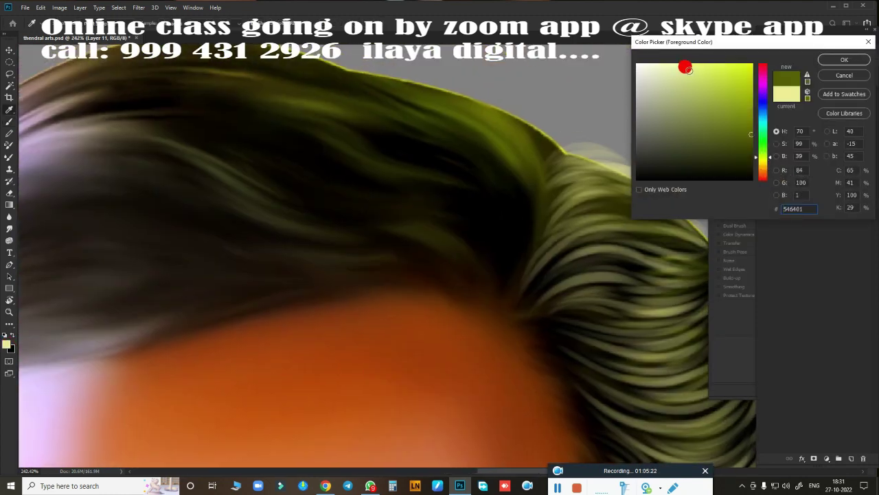
{"action": "left_click", "coordinate": [830, 60]}
{"action": "key", "text": "r"}
{"action": "left_click_drag", "start_coordinate": [323, 229], "coordinate": [252, 332]}
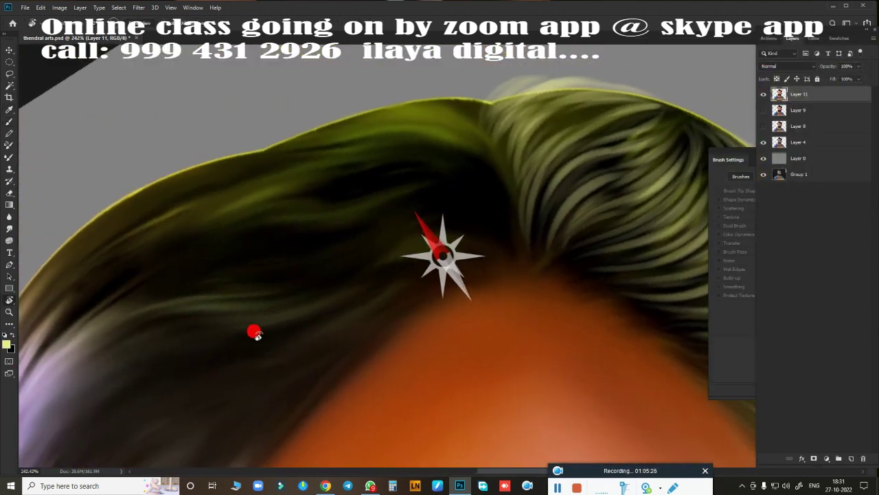
{"action": "scroll", "coordinate": [404, 259], "scroll_direction": "up", "scroll_amount": 2}
{"action": "left_click_drag", "start_coordinate": [404, 260], "coordinate": [383, 298]}
Paint light yellow-green strands across the front hair and along the hairline
{"action": "key", "text": "b"}
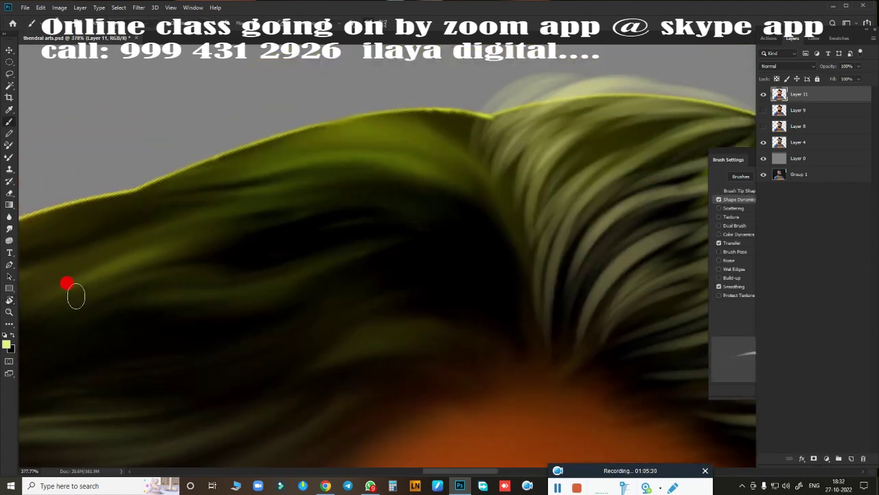
{"action": "left_click_drag", "start_coordinate": [148, 243], "coordinate": [493, 175]}
{"action": "left_click_drag", "start_coordinate": [266, 206], "coordinate": [495, 137]}
{"action": "mouse_move", "coordinate": [290, 162]}
{"action": "left_mouse_down"}
{"action": "mouse_move", "coordinate": [497, 113]}
{"action": "mouse_move", "coordinate": [512, 100]}
{"action": "left_mouse_up"}
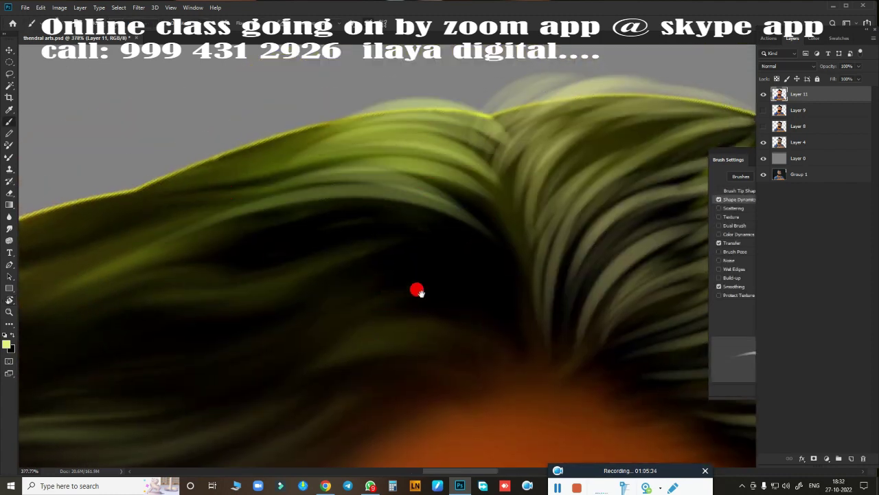
{"action": "left_click_drag", "start_coordinate": [419, 292], "coordinate": [419, 206]}
{"action": "left_click_drag", "start_coordinate": [206, 244], "coordinate": [506, 255]}
{"action": "left_click_drag", "start_coordinate": [275, 182], "coordinate": [488, 120]}
{"action": "left_click_drag", "start_coordinate": [302, 168], "coordinate": [536, 89]}
Add more yellow-green strands sweeping over the forehead hairline, then rotate the view to the top edge
{"action": "left_click_drag", "start_coordinate": [394, 282], "coordinate": [412, 227]}
{"action": "left_click_drag", "start_coordinate": [256, 270], "coordinate": [507, 211]}
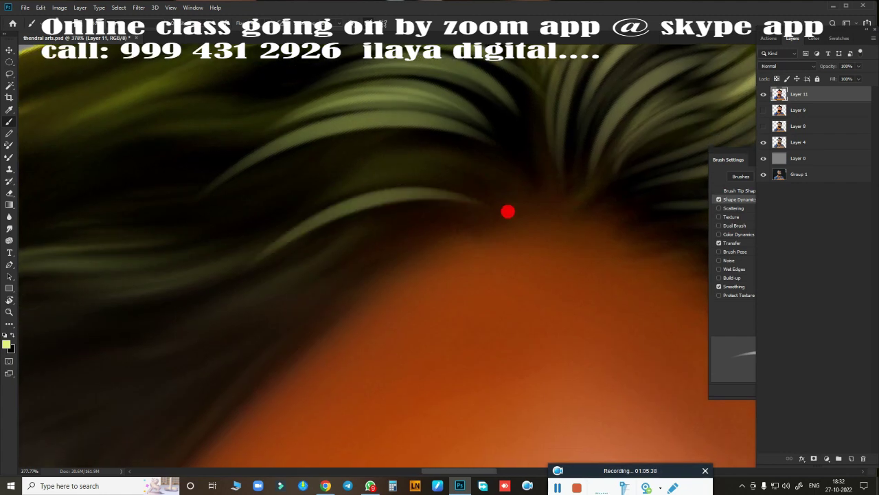
{"action": "mouse_move", "coordinate": [323, 203]}
{"action": "left_mouse_down"}
{"action": "mouse_move", "coordinate": [522, 169]}
{"action": "mouse_move", "coordinate": [539, 140]}
{"action": "left_mouse_up"}
{"action": "left_click_drag", "start_coordinate": [373, 275], "coordinate": [373, 192]}
{"action": "left_click_drag", "start_coordinate": [274, 148], "coordinate": [481, 86]}
{"action": "left_click_drag", "start_coordinate": [288, 193], "coordinate": [514, 125]}
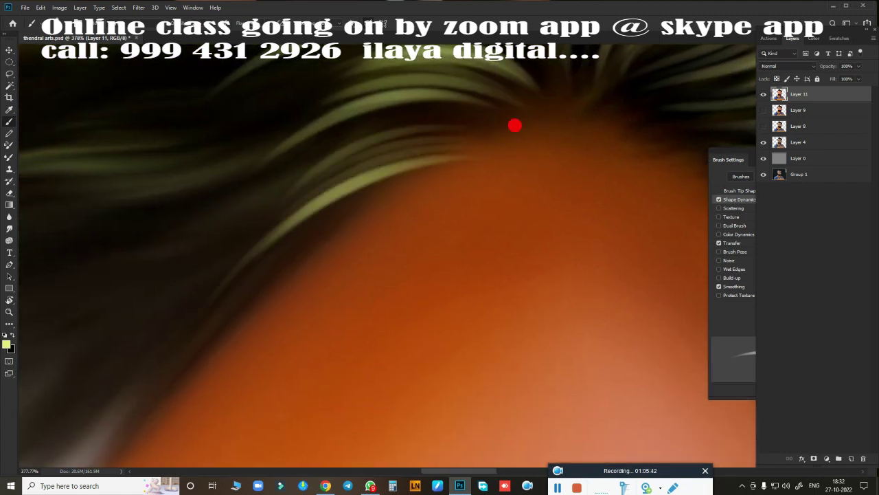
{"action": "scroll", "coordinate": [373, 304], "scroll_direction": "down", "scroll_amount": 5}
{"action": "scroll", "coordinate": [355, 291], "scroll_direction": "up", "scroll_amount": 2}
{"action": "scroll", "coordinate": [378, 296], "scroll_direction": "up", "scroll_amount": 3}
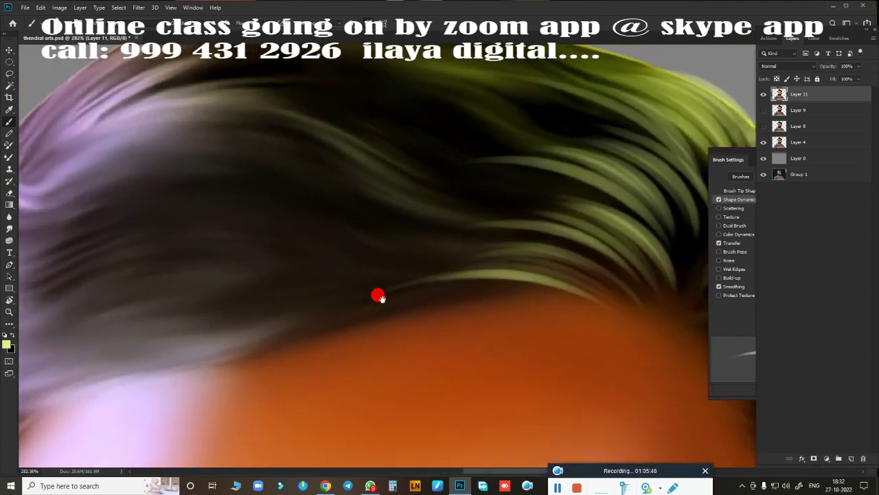
{"action": "mouse_move", "coordinate": [378, 296]}
{"action": "left_mouse_down"}
{"action": "mouse_move", "coordinate": [491, 353]}
{"action": "mouse_move", "coordinate": [604, 247]}
{"action": "left_mouse_up"}
Dismiss the colour picker keeping the light colour, rotate the canvas slightly, and return to the Brush
{"action": "left_click", "coordinate": [6, 343]}
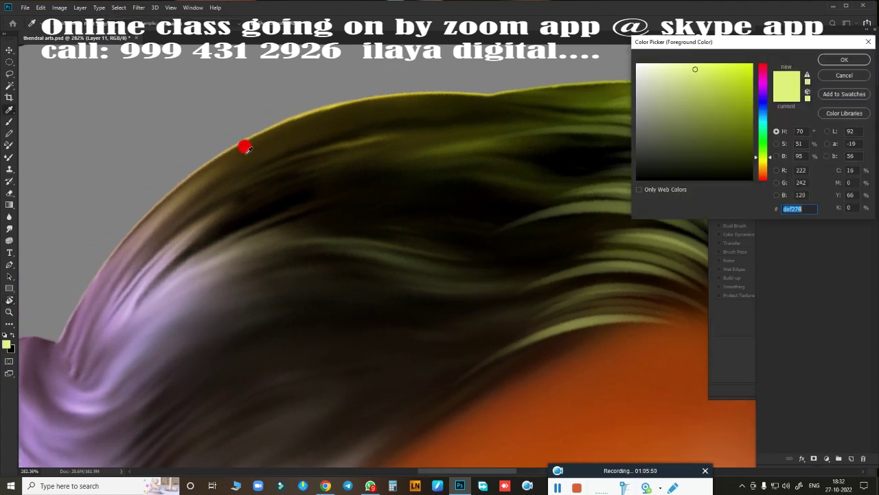
{"action": "left_click", "coordinate": [254, 145]}
{"action": "key", "text": "Escape"}
{"action": "left_click_drag", "start_coordinate": [371, 186], "coordinate": [331, 229]}
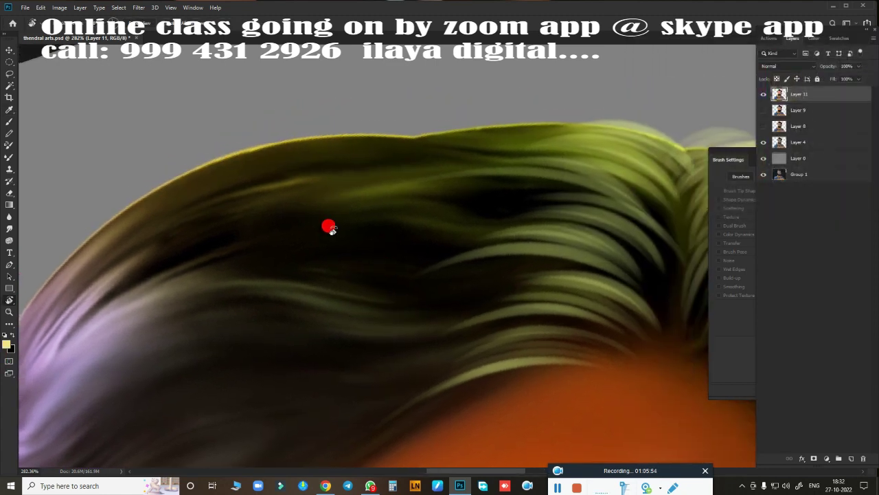
{"action": "key", "text": "b"}
Paint lighter green strands across the upper hair
{"action": "mouse_move", "coordinate": [59, 309]}
{"action": "left_mouse_down"}
{"action": "mouse_move", "coordinate": [323, 145]}
{"action": "mouse_move", "coordinate": [127, 210]}
{"action": "mouse_move", "coordinate": [391, 197]}
{"action": "mouse_move", "coordinate": [186, 255]}
{"action": "mouse_move", "coordinate": [506, 188]}
{"action": "mouse_move", "coordinate": [524, 161]}
{"action": "mouse_move", "coordinate": [334, 182]}
{"action": "mouse_move", "coordinate": [663, 144]}
{"action": "left_mouse_up"}
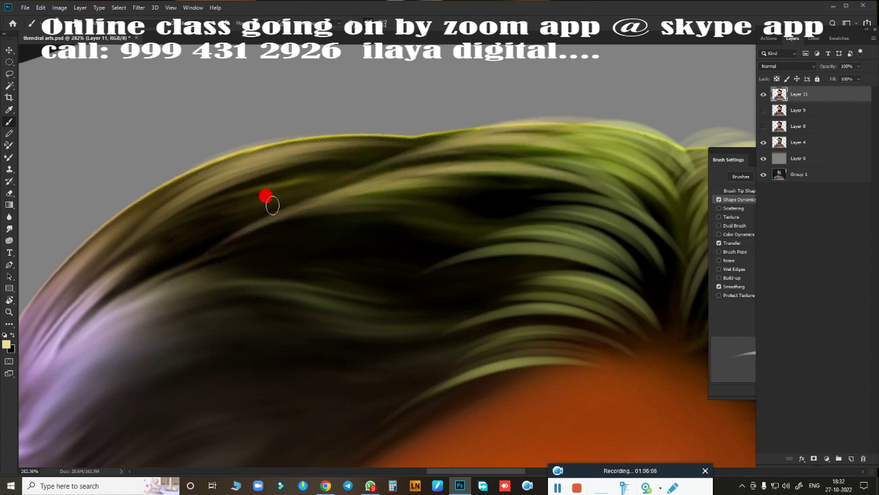
{"action": "mouse_move", "coordinate": [220, 218]}
{"action": "left_mouse_down"}
{"action": "mouse_move", "coordinate": [359, 165]}
{"action": "mouse_move", "coordinate": [450, 145]}
{"action": "left_mouse_up"}
{"action": "scroll", "coordinate": [440, 156], "scroll_direction": "down", "scroll_amount": 3}
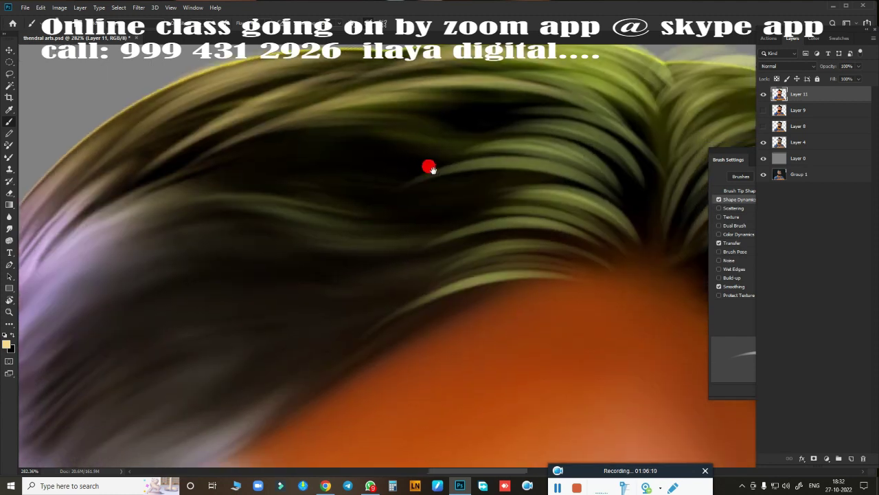
{"action": "mouse_move", "coordinate": [393, 141]}
{"action": "left_mouse_down"}
{"action": "mouse_move", "coordinate": [428, 122]}
{"action": "mouse_move", "coordinate": [338, 115]}
{"action": "left_mouse_up"}
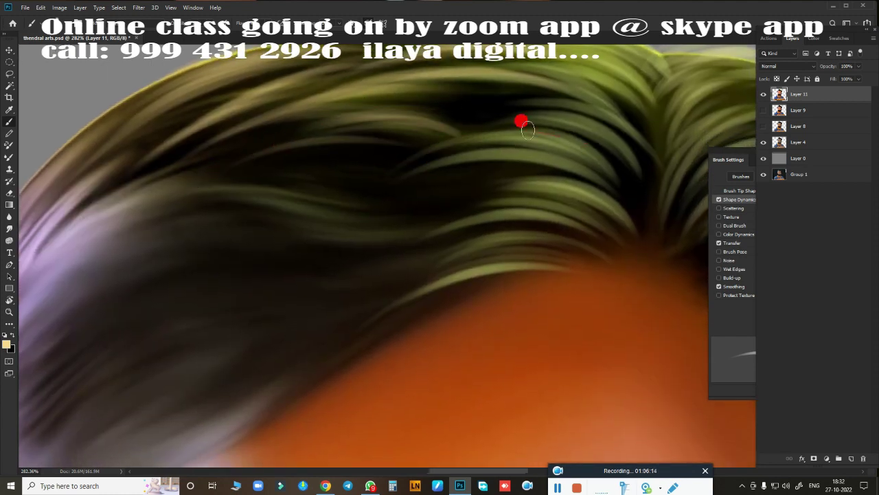
{"action": "left_click_drag", "start_coordinate": [527, 129], "coordinate": [544, 117]}
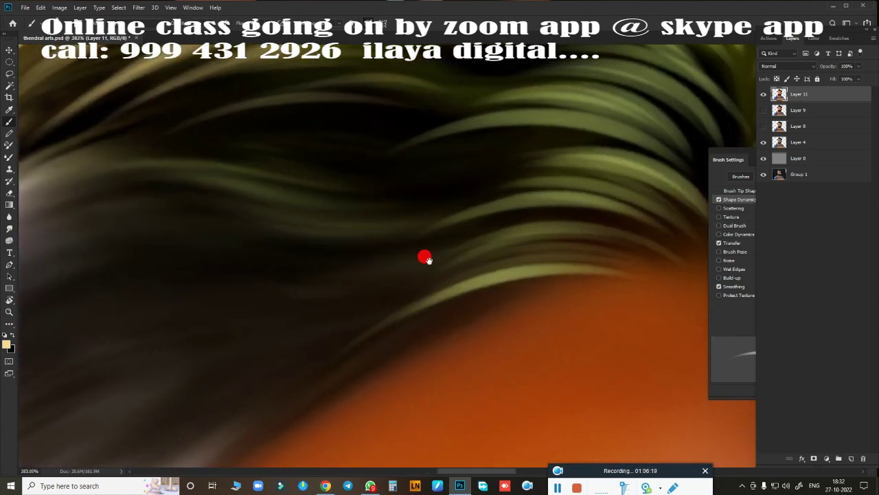
{"action": "scroll", "coordinate": [419, 248], "scroll_direction": "up", "scroll_amount": 2}
{"action": "left_click_drag", "start_coordinate": [142, 225], "coordinate": [465, 143]}
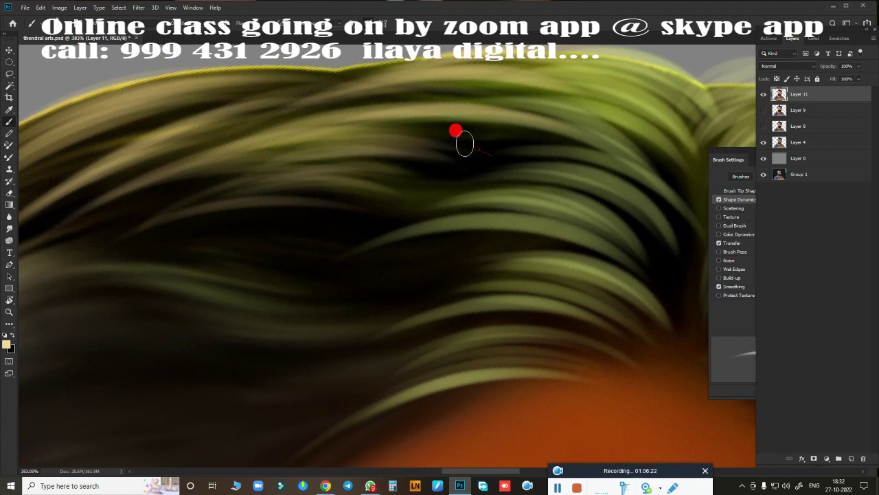
Add faint light strands along the hairline and the top edge of the hair
{"action": "scroll", "coordinate": [507, 186], "scroll_direction": "down", "scroll_amount": 2}
{"action": "mouse_move", "coordinate": [233, 204]}
{"action": "left_mouse_down"}
{"action": "mouse_move", "coordinate": [265, 147]}
{"action": "mouse_move", "coordinate": [313, 178]}
{"action": "mouse_move", "coordinate": [309, 162]}
{"action": "left_mouse_up"}
{"action": "scroll", "coordinate": [312, 177], "scroll_direction": "down", "scroll_amount": 1}
{"action": "scroll", "coordinate": [452, 202], "scroll_direction": "down", "scroll_amount": 1}
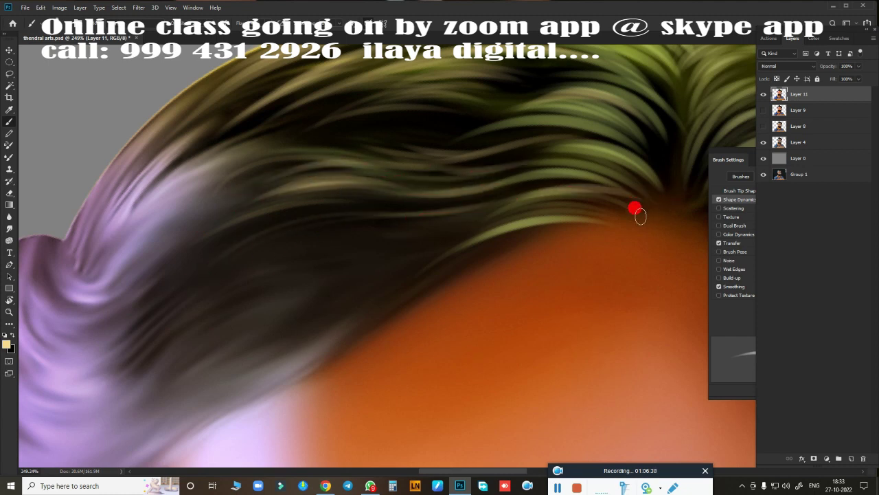
{"action": "left_click_drag", "start_coordinate": [642, 214], "coordinate": [270, 200]}
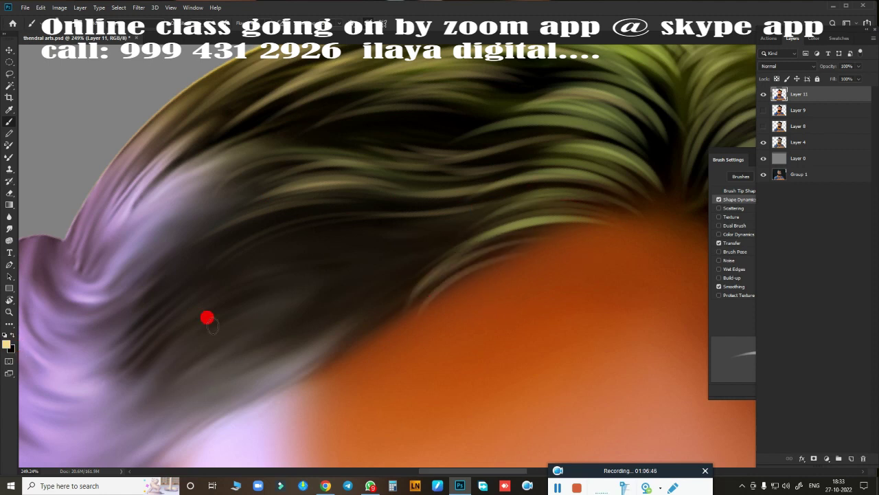
{"action": "scroll", "coordinate": [206, 317], "scroll_direction": "up", "scroll_amount": 3}
{"action": "mouse_move", "coordinate": [153, 212]}
{"action": "left_mouse_down"}
{"action": "mouse_move", "coordinate": [271, 153]}
{"action": "mouse_move", "coordinate": [506, 103]}
{"action": "left_mouse_up"}
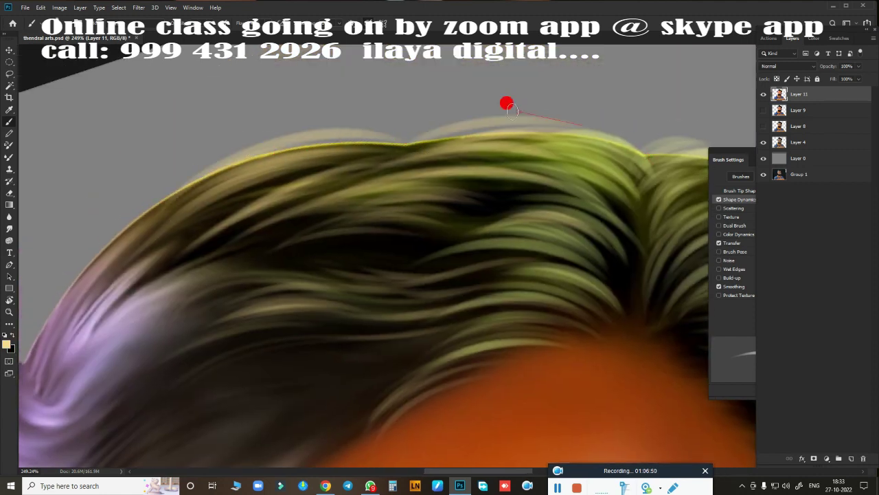
{"action": "scroll", "coordinate": [406, 279], "scroll_direction": "down", "scroll_amount": 3}
Sample the light lilac from the purple hair as the foreground colour
{"action": "left_click", "coordinate": [6, 343]}
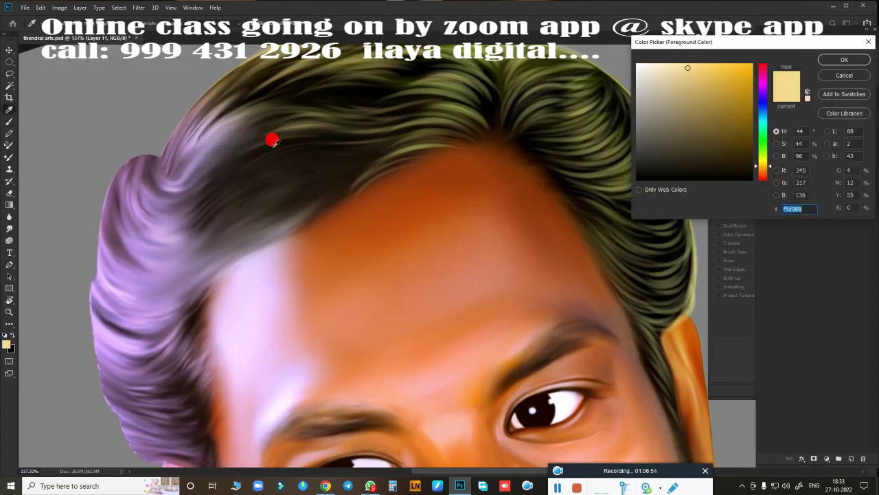
{"action": "left_click_drag", "start_coordinate": [273, 140], "coordinate": [226, 118]}
{"action": "left_click", "coordinate": [844, 60]}
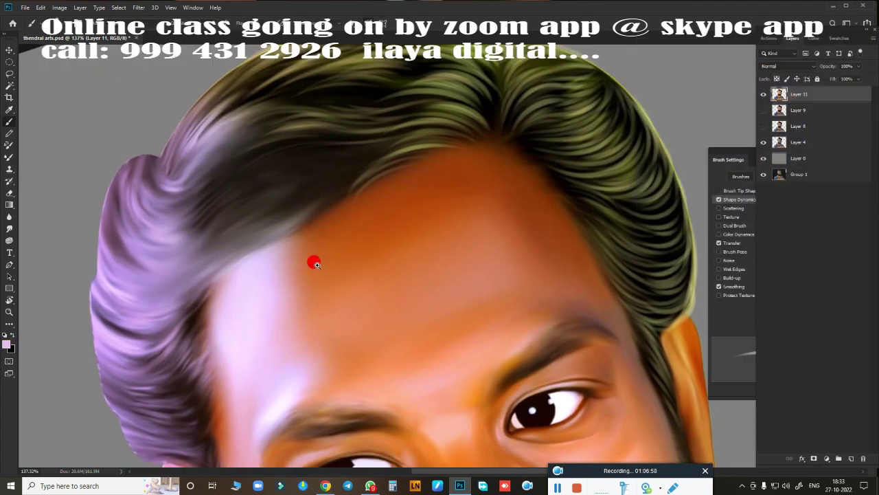
{"action": "scroll", "coordinate": [313, 261], "scroll_direction": "up", "scroll_amount": 5}
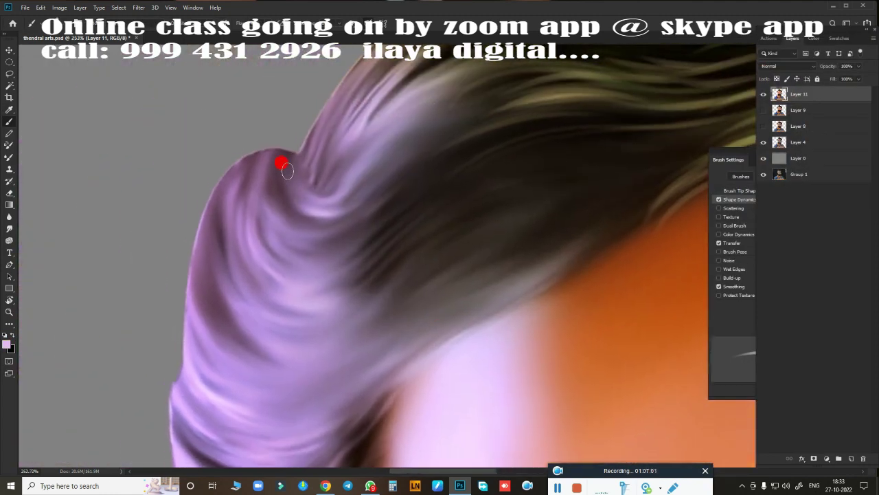
Reshape and smooth the strands of the purple curl with lilac strokes
{"action": "mouse_move", "coordinate": [287, 170]}
{"action": "left_mouse_down"}
{"action": "mouse_move", "coordinate": [414, 165]}
{"action": "mouse_move", "coordinate": [303, 166]}
{"action": "left_mouse_up"}
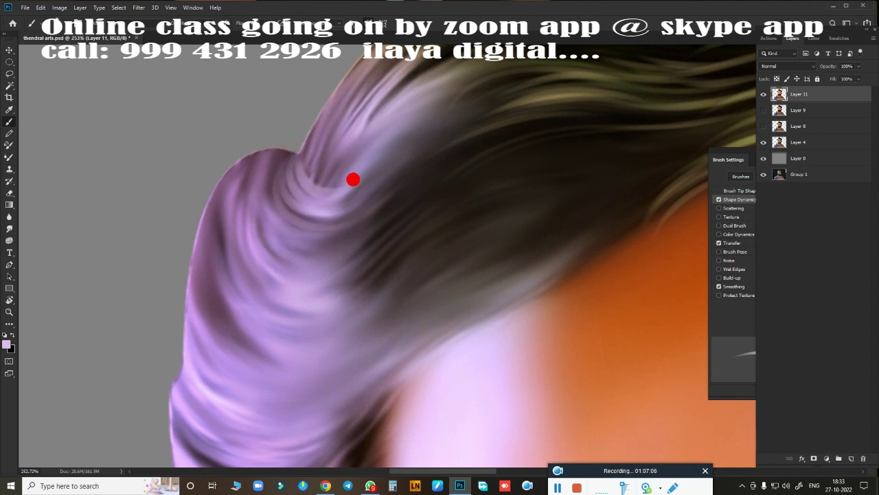
{"action": "left_click_drag", "start_coordinate": [352, 179], "coordinate": [321, 193]}
{"action": "left_click_drag", "start_coordinate": [274, 162], "coordinate": [364, 181]}
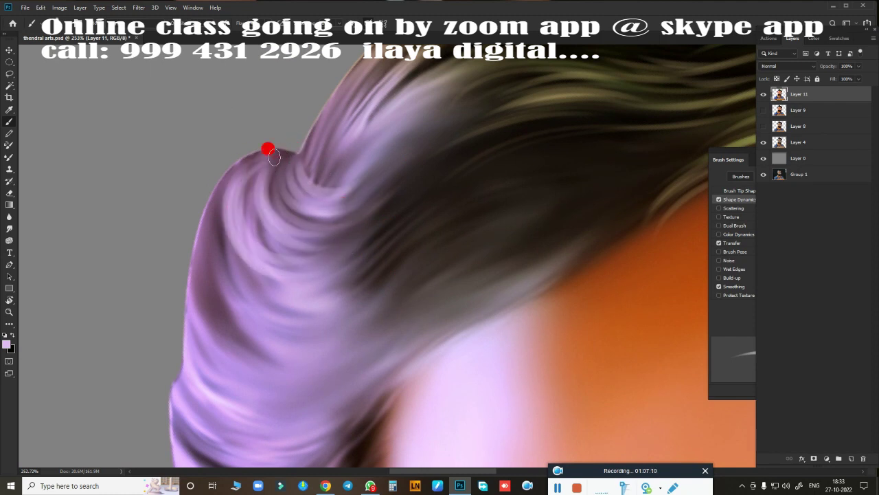
{"action": "mouse_move", "coordinate": [274, 158]}
{"action": "left_mouse_down"}
{"action": "mouse_move", "coordinate": [193, 252]}
{"action": "mouse_move", "coordinate": [295, 209]}
{"action": "mouse_move", "coordinate": [370, 243]}
{"action": "mouse_move", "coordinate": [287, 184]}
{"action": "left_mouse_up"}
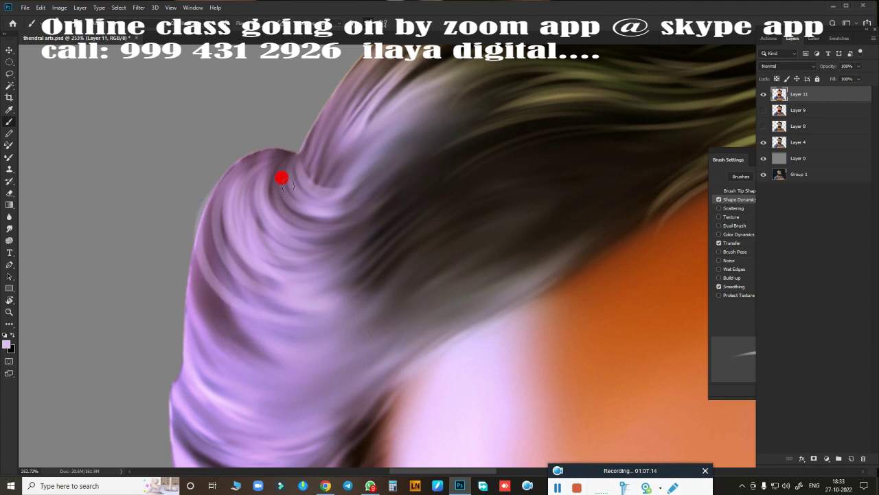
{"action": "mouse_move", "coordinate": [263, 149]}
{"action": "left_mouse_down"}
{"action": "mouse_move", "coordinate": [290, 340]}
{"action": "mouse_move", "coordinate": [241, 222]}
{"action": "mouse_move", "coordinate": [196, 234]}
{"action": "mouse_move", "coordinate": [334, 347]}
{"action": "left_mouse_up"}
{"action": "left_click_drag", "start_coordinate": [188, 300], "coordinate": [179, 323]}
{"action": "scroll", "coordinate": [314, 211], "scroll_direction": "down", "scroll_amount": 5}
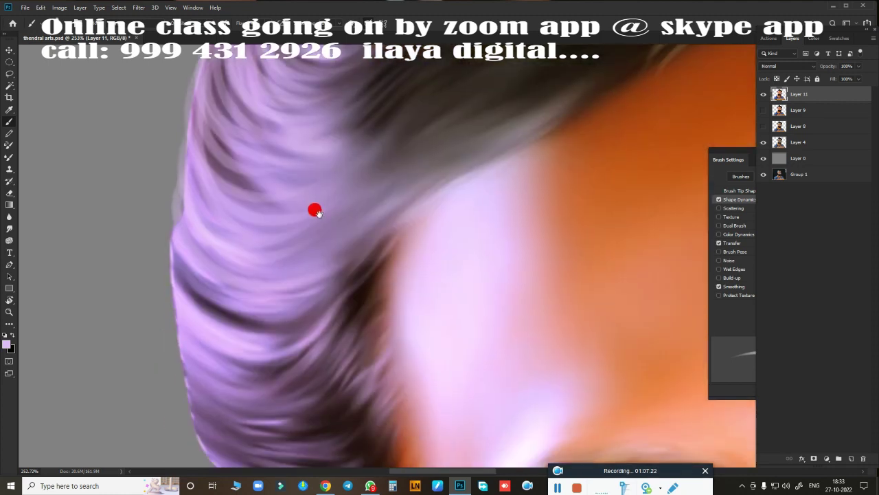
{"action": "left_click_drag", "start_coordinate": [314, 210], "coordinate": [250, 231]}
Smudge and soften the edge of the purple hair
{"action": "mouse_move", "coordinate": [167, 233]}
{"action": "left_mouse_down"}
{"action": "mouse_move", "coordinate": [170, 252]}
{"action": "mouse_move", "coordinate": [318, 309]}
{"action": "left_mouse_up"}
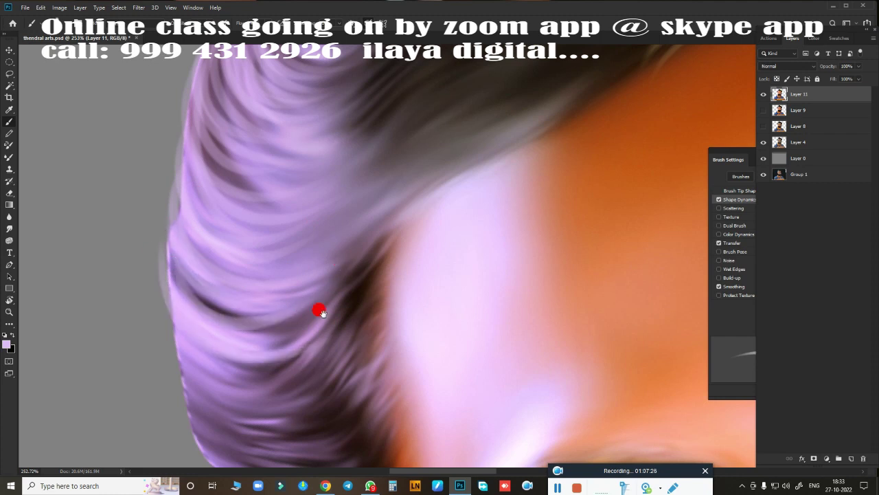
{"action": "scroll", "coordinate": [318, 309], "scroll_direction": "down", "scroll_amount": 5}
{"action": "mouse_move", "coordinate": [210, 116]}
{"action": "left_mouse_down"}
{"action": "mouse_move", "coordinate": [286, 257]}
{"action": "mouse_move", "coordinate": [234, 209]}
{"action": "mouse_move", "coordinate": [343, 251]}
{"action": "mouse_move", "coordinate": [384, 320]}
{"action": "mouse_move", "coordinate": [250, 316]}
{"action": "mouse_move", "coordinate": [292, 343]}
{"action": "left_mouse_up"}
{"action": "left_click_drag", "start_coordinate": [304, 376], "coordinate": [259, 350]}
{"action": "scroll", "coordinate": [288, 354], "scroll_direction": "up", "scroll_amount": 5}
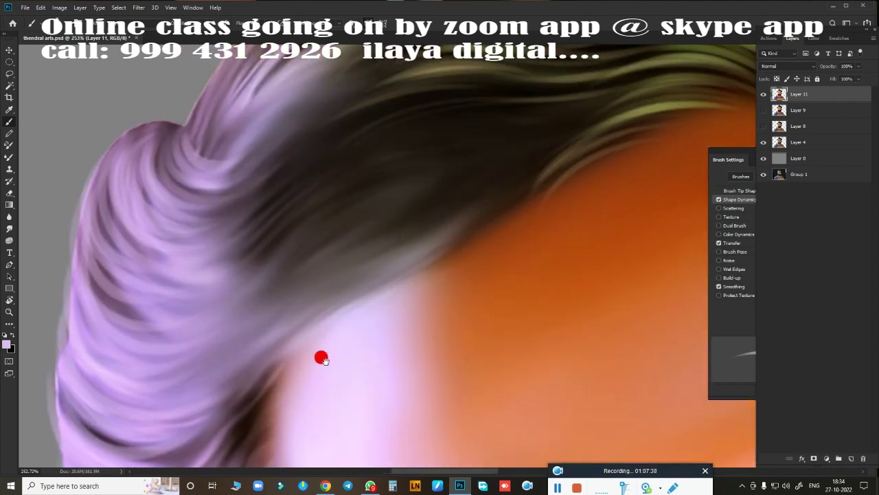
{"action": "mouse_move", "coordinate": [276, 279]}
{"action": "left_mouse_down"}
{"action": "mouse_move", "coordinate": [192, 286]}
{"action": "mouse_move", "coordinate": [344, 197]}
{"action": "mouse_move", "coordinate": [493, 178]}
{"action": "left_mouse_up"}
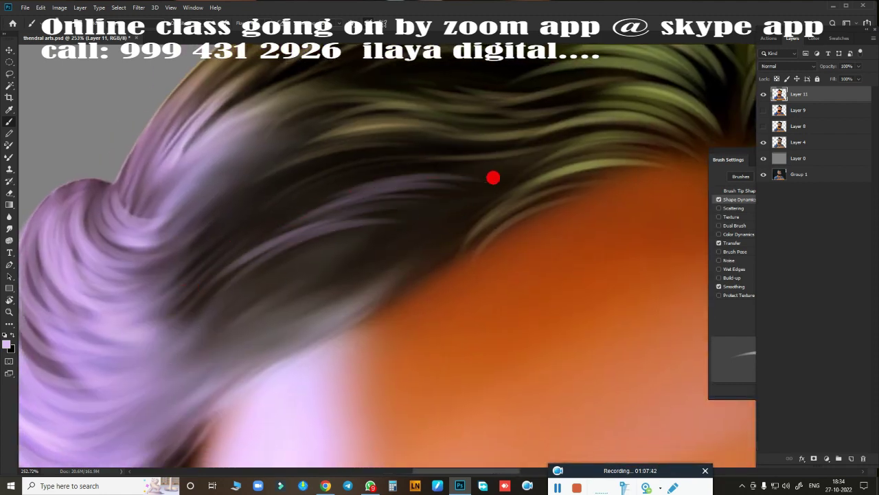
{"action": "scroll", "coordinate": [128, 344], "scroll_direction": "up", "scroll_amount": 3}
Paint light lilac strands sweeping up to the right across the dark hair
{"action": "mouse_move", "coordinate": [248, 277]}
{"action": "left_mouse_down"}
{"action": "mouse_move", "coordinate": [255, 252]}
{"action": "mouse_move", "coordinate": [201, 231]}
{"action": "mouse_move", "coordinate": [384, 158]}
{"action": "mouse_move", "coordinate": [506, 200]}
{"action": "left_mouse_up"}
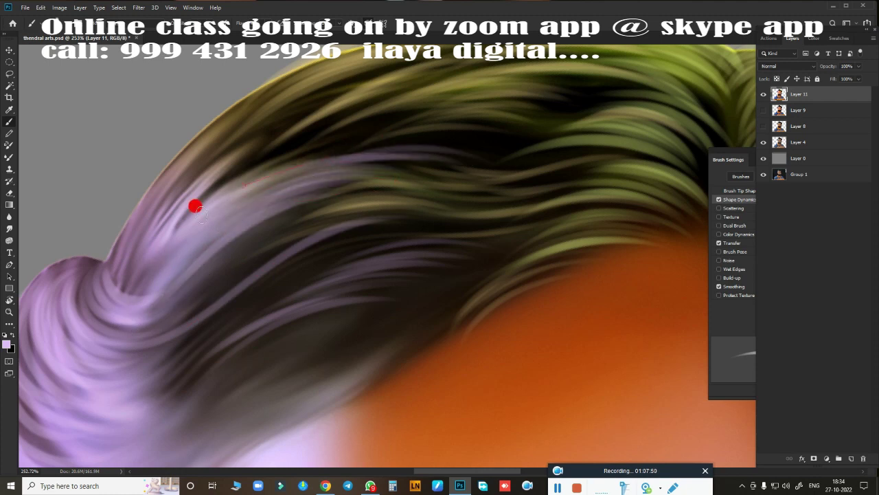
{"action": "mouse_move", "coordinate": [196, 206]}
{"action": "left_mouse_down"}
{"action": "mouse_move", "coordinate": [310, 123]}
{"action": "mouse_move", "coordinate": [211, 140]}
{"action": "mouse_move", "coordinate": [107, 241]}
{"action": "mouse_move", "coordinate": [271, 290]}
{"action": "mouse_move", "coordinate": [151, 212]}
{"action": "mouse_move", "coordinate": [387, 112]}
{"action": "left_mouse_up"}
{"action": "left_click_drag", "start_coordinate": [177, 190], "coordinate": [364, 163]}
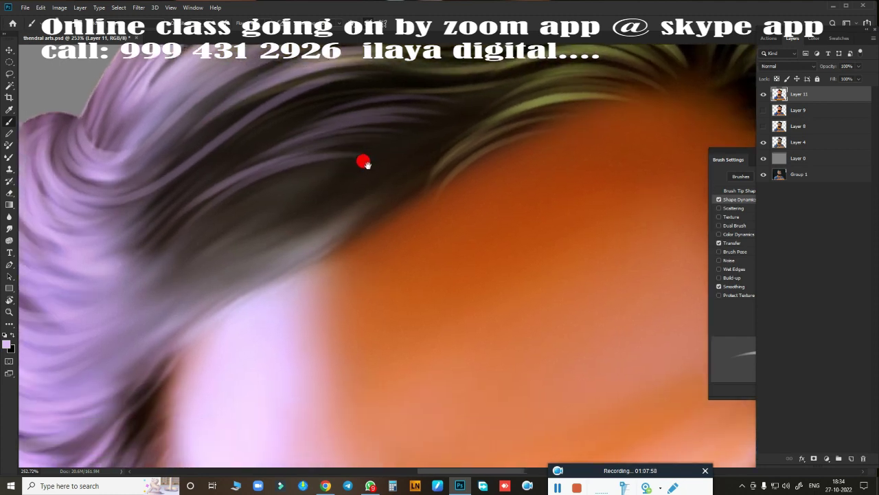
{"action": "left_click_drag", "start_coordinate": [227, 232], "coordinate": [393, 154]}
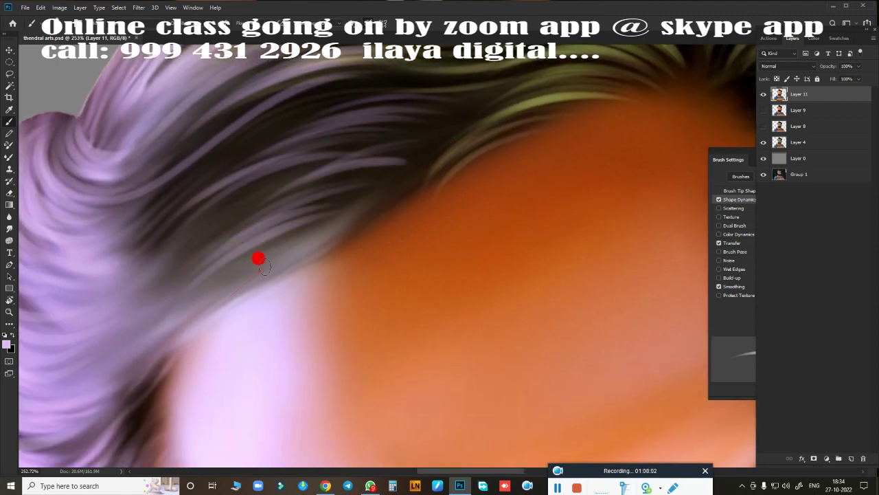
{"action": "mouse_move", "coordinate": [417, 226]}
{"action": "left_mouse_down"}
{"action": "mouse_move", "coordinate": [255, 227]}
{"action": "mouse_move", "coordinate": [449, 176]}
{"action": "left_mouse_up"}
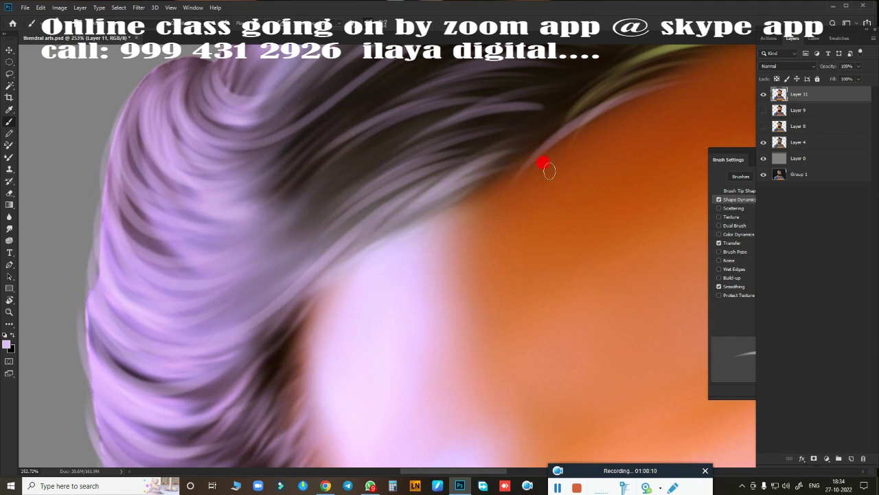
{"action": "left_click_drag", "start_coordinate": [267, 338], "coordinate": [501, 136]}
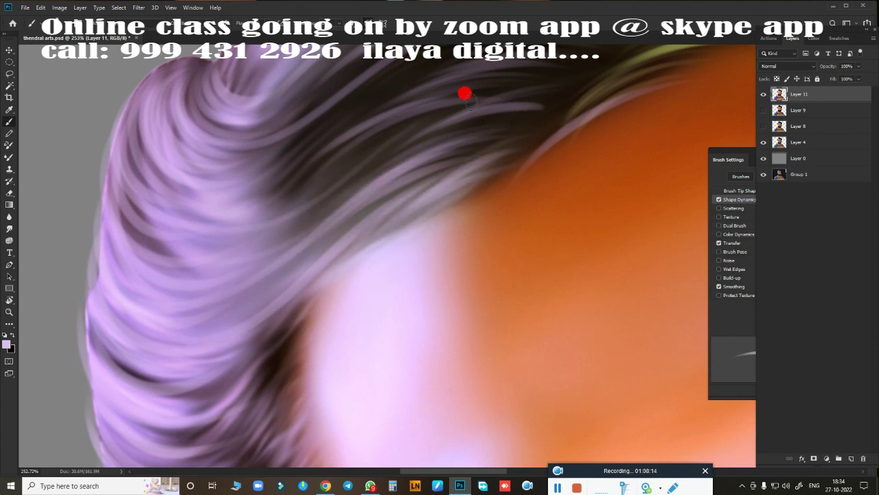
{"action": "left_click_drag", "start_coordinate": [230, 205], "coordinate": [379, 118]}
{"action": "left_click_drag", "start_coordinate": [402, 171], "coordinate": [175, 88]}
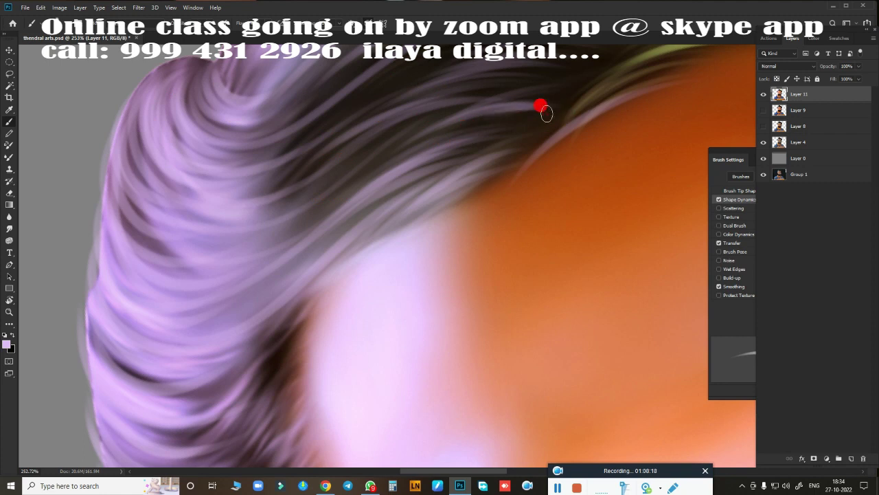
Brighten the dark side hair with lilac strands running down toward the temple and ear
{"action": "scroll", "coordinate": [389, 173], "scroll_direction": "down", "scroll_amount": 3}
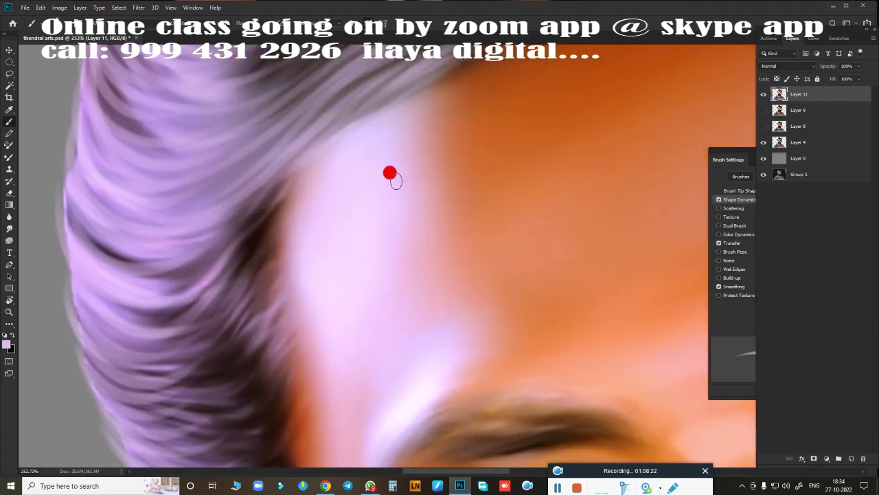
{"action": "scroll", "coordinate": [389, 173], "scroll_direction": "down", "scroll_amount": 3}
{"action": "scroll", "coordinate": [334, 223], "scroll_direction": "left", "scroll_amount": 3}
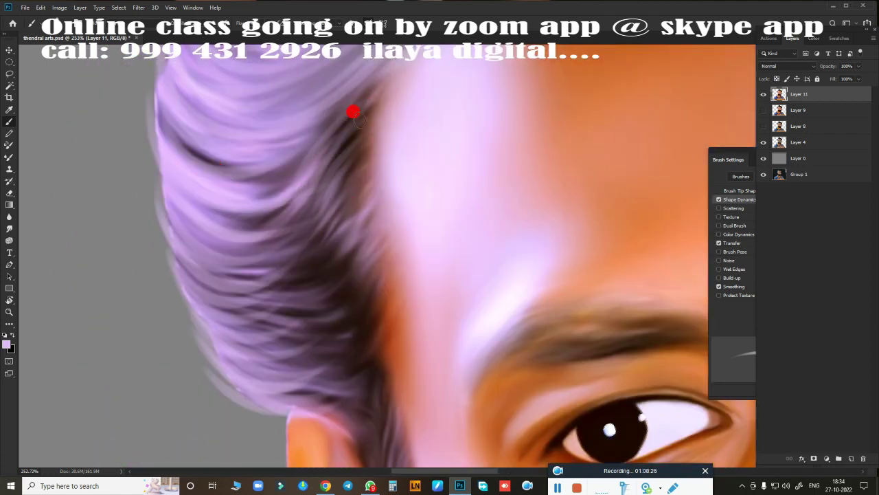
{"action": "left_click_drag", "start_coordinate": [353, 112], "coordinate": [197, 210]}
{"action": "left_click_drag", "start_coordinate": [373, 154], "coordinate": [265, 214]}
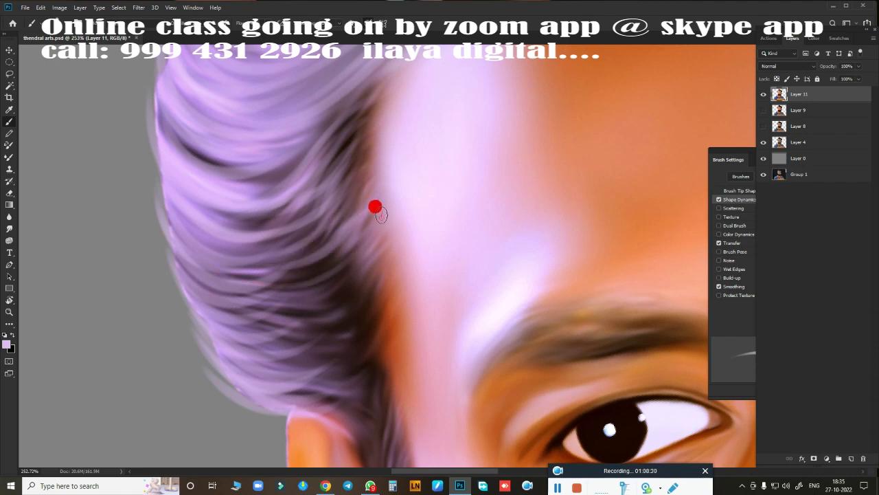
{"action": "left_click_drag", "start_coordinate": [381, 213], "coordinate": [265, 296]}
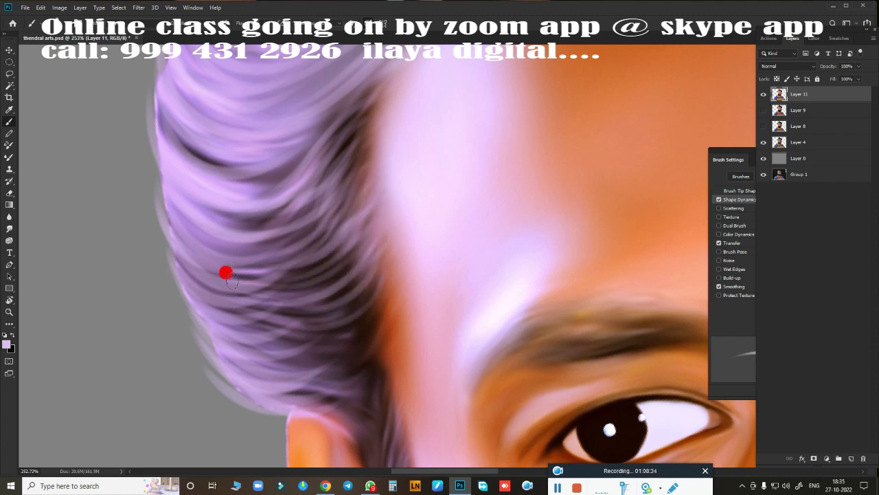
{"action": "left_click_drag", "start_coordinate": [226, 273], "coordinate": [177, 217]}
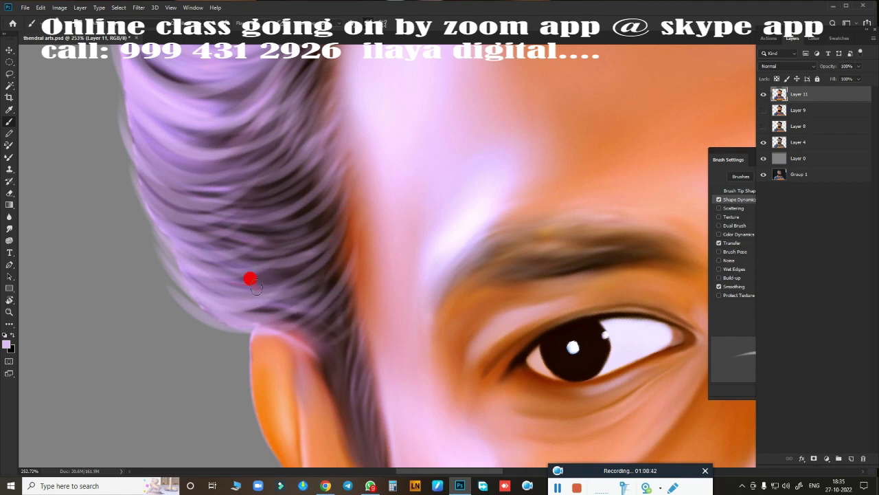
{"action": "left_click_drag", "start_coordinate": [250, 279], "coordinate": [294, 173]}
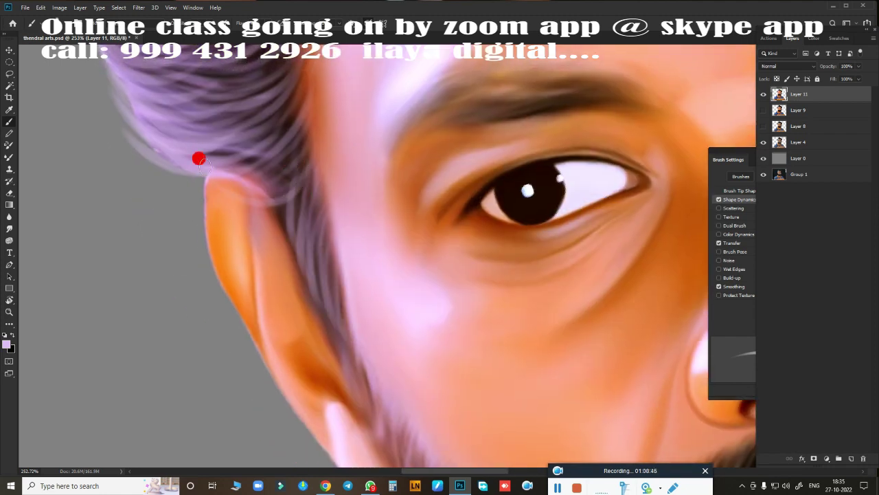
{"action": "scroll", "coordinate": [374, 230], "scroll_direction": "down", "scroll_amount": 5}
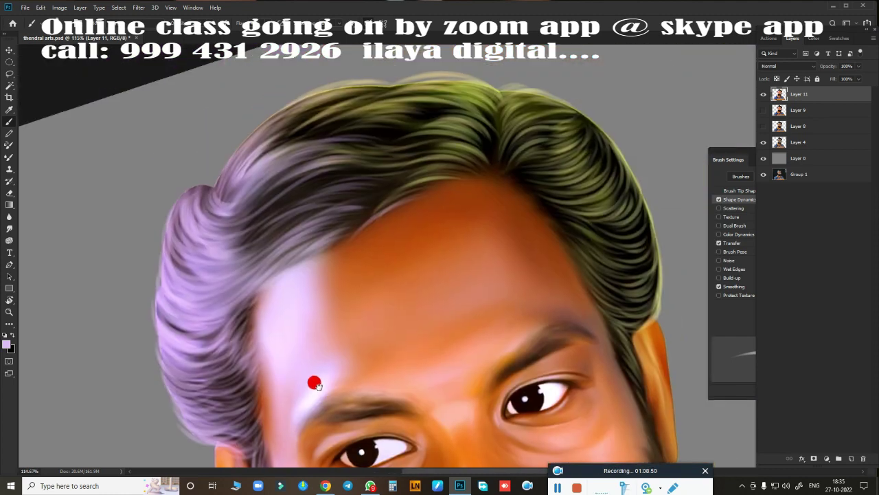
{"action": "scroll", "coordinate": [310, 378], "scroll_direction": "up", "scroll_amount": 2}
{"action": "scroll", "coordinate": [368, 249], "scroll_direction": "up", "scroll_amount": 1}
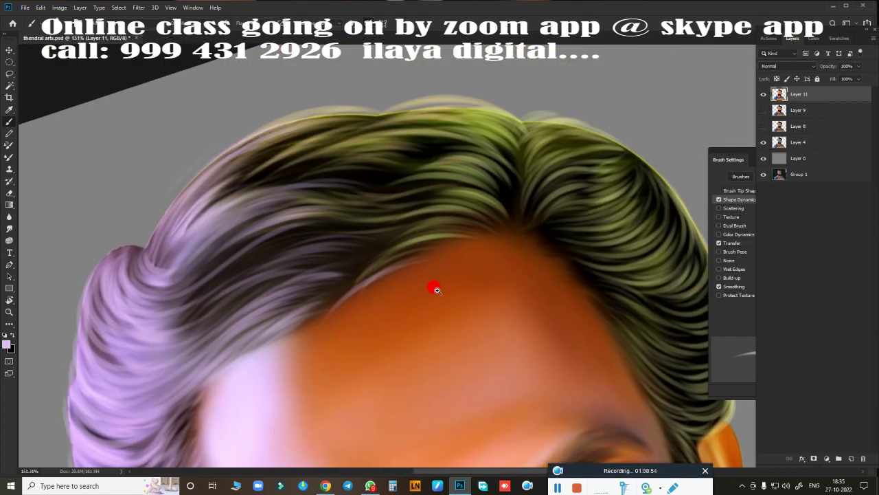
{"action": "scroll", "coordinate": [435, 288], "scroll_direction": "down", "scroll_amount": 3}
{"action": "scroll", "coordinate": [440, 264], "scroll_direction": "up", "scroll_amount": 3}
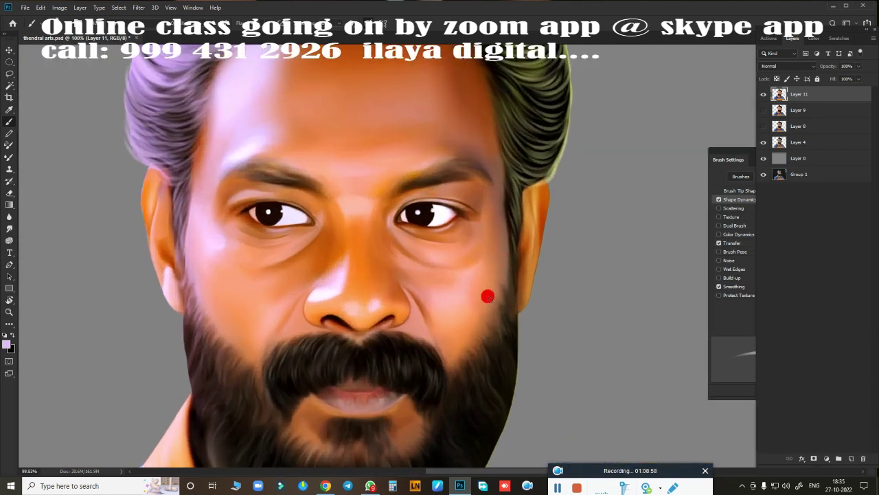
{"action": "scroll", "coordinate": [463, 316], "scroll_direction": "down", "scroll_amount": 3}
{"action": "scroll", "coordinate": [500, 377], "scroll_direction": "up", "scroll_amount": 2}
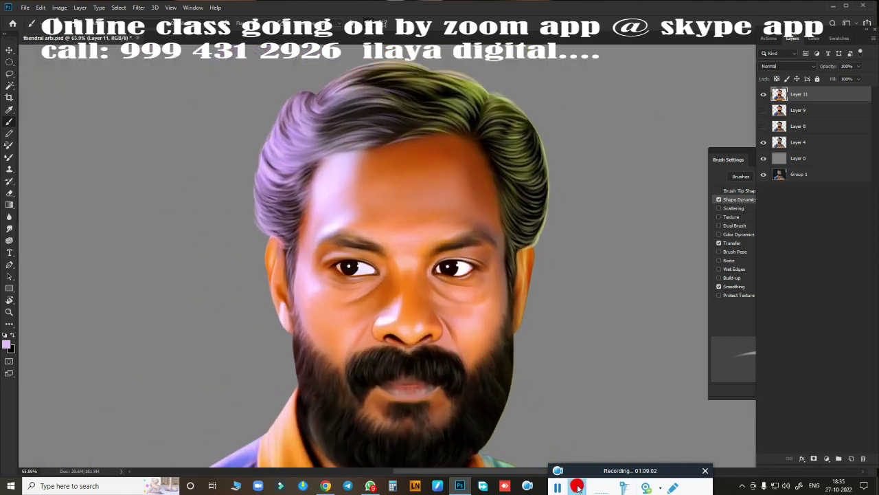